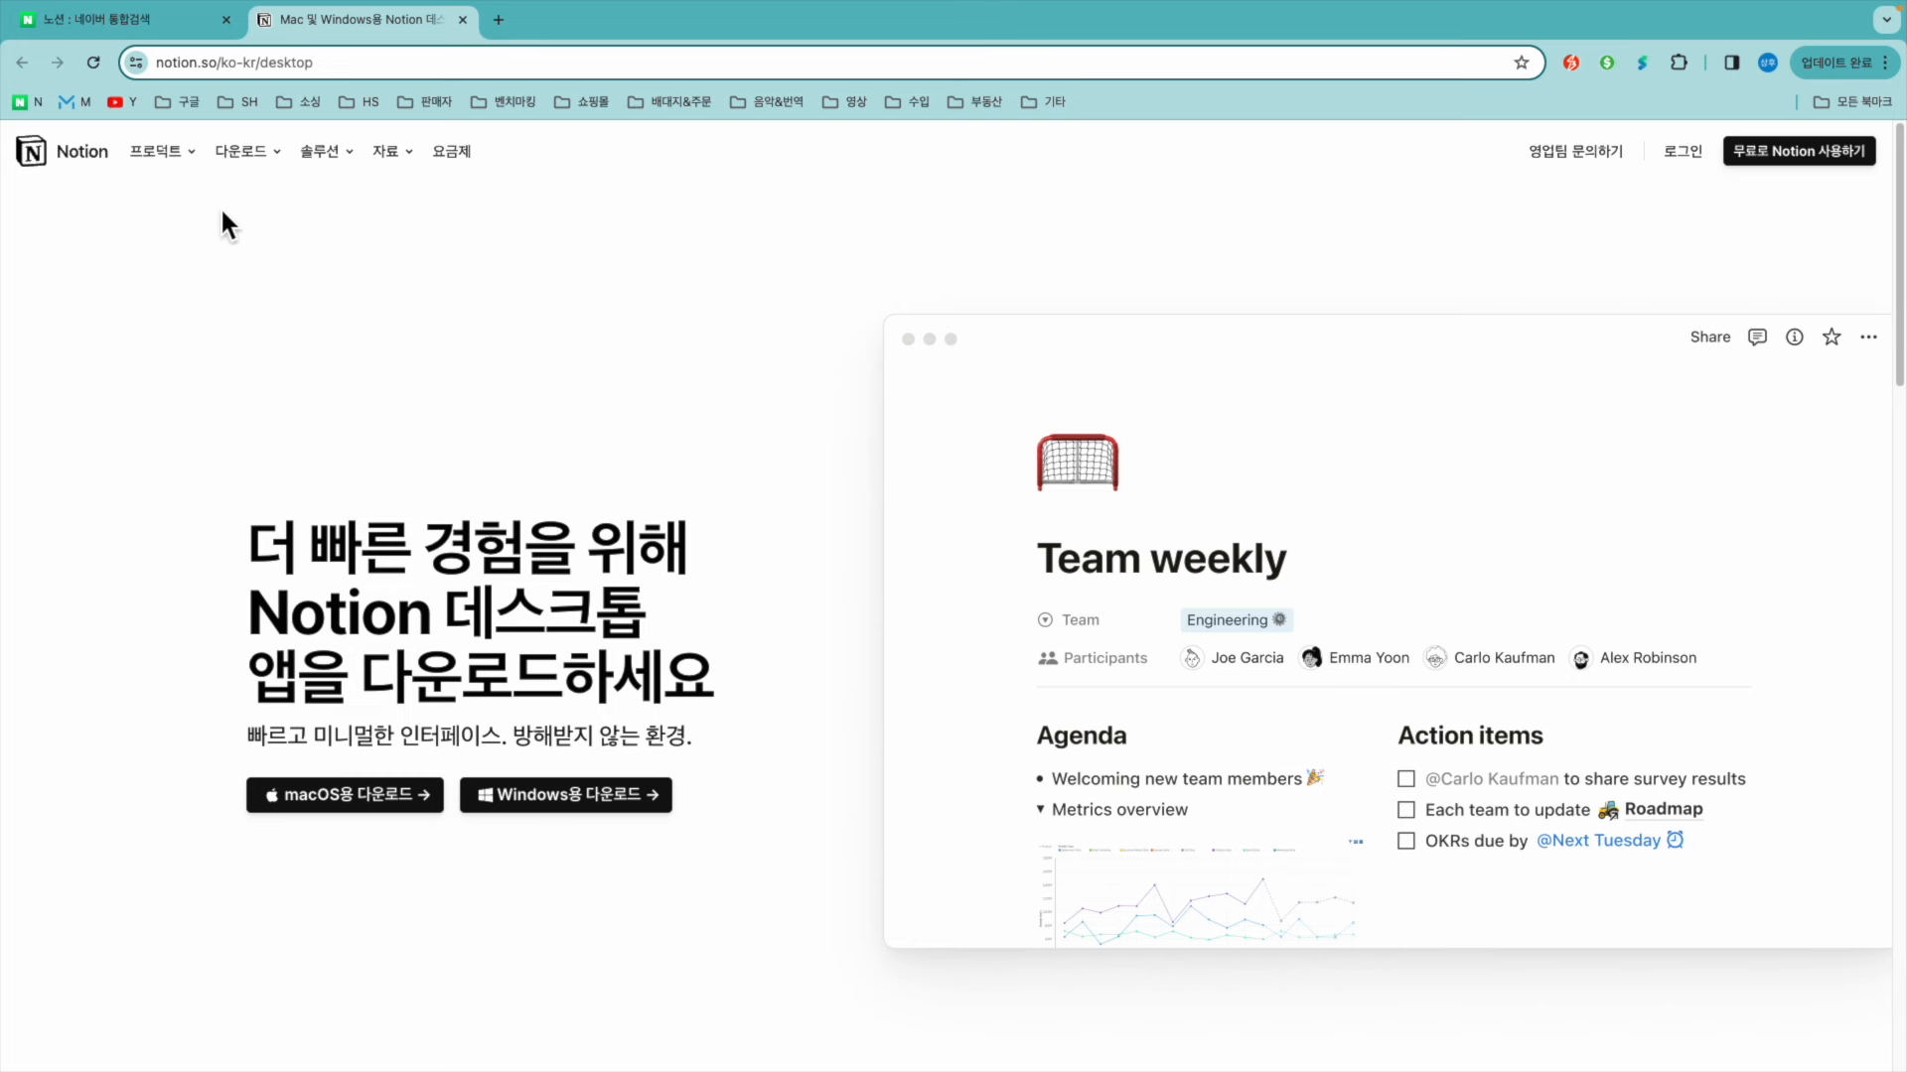
# Title the blank Notion page "노션이 뭐냐?" and add a bullet reading "자기관리, 플래너 계획 프로그램"
pyautogui.moveTo(265, 164)
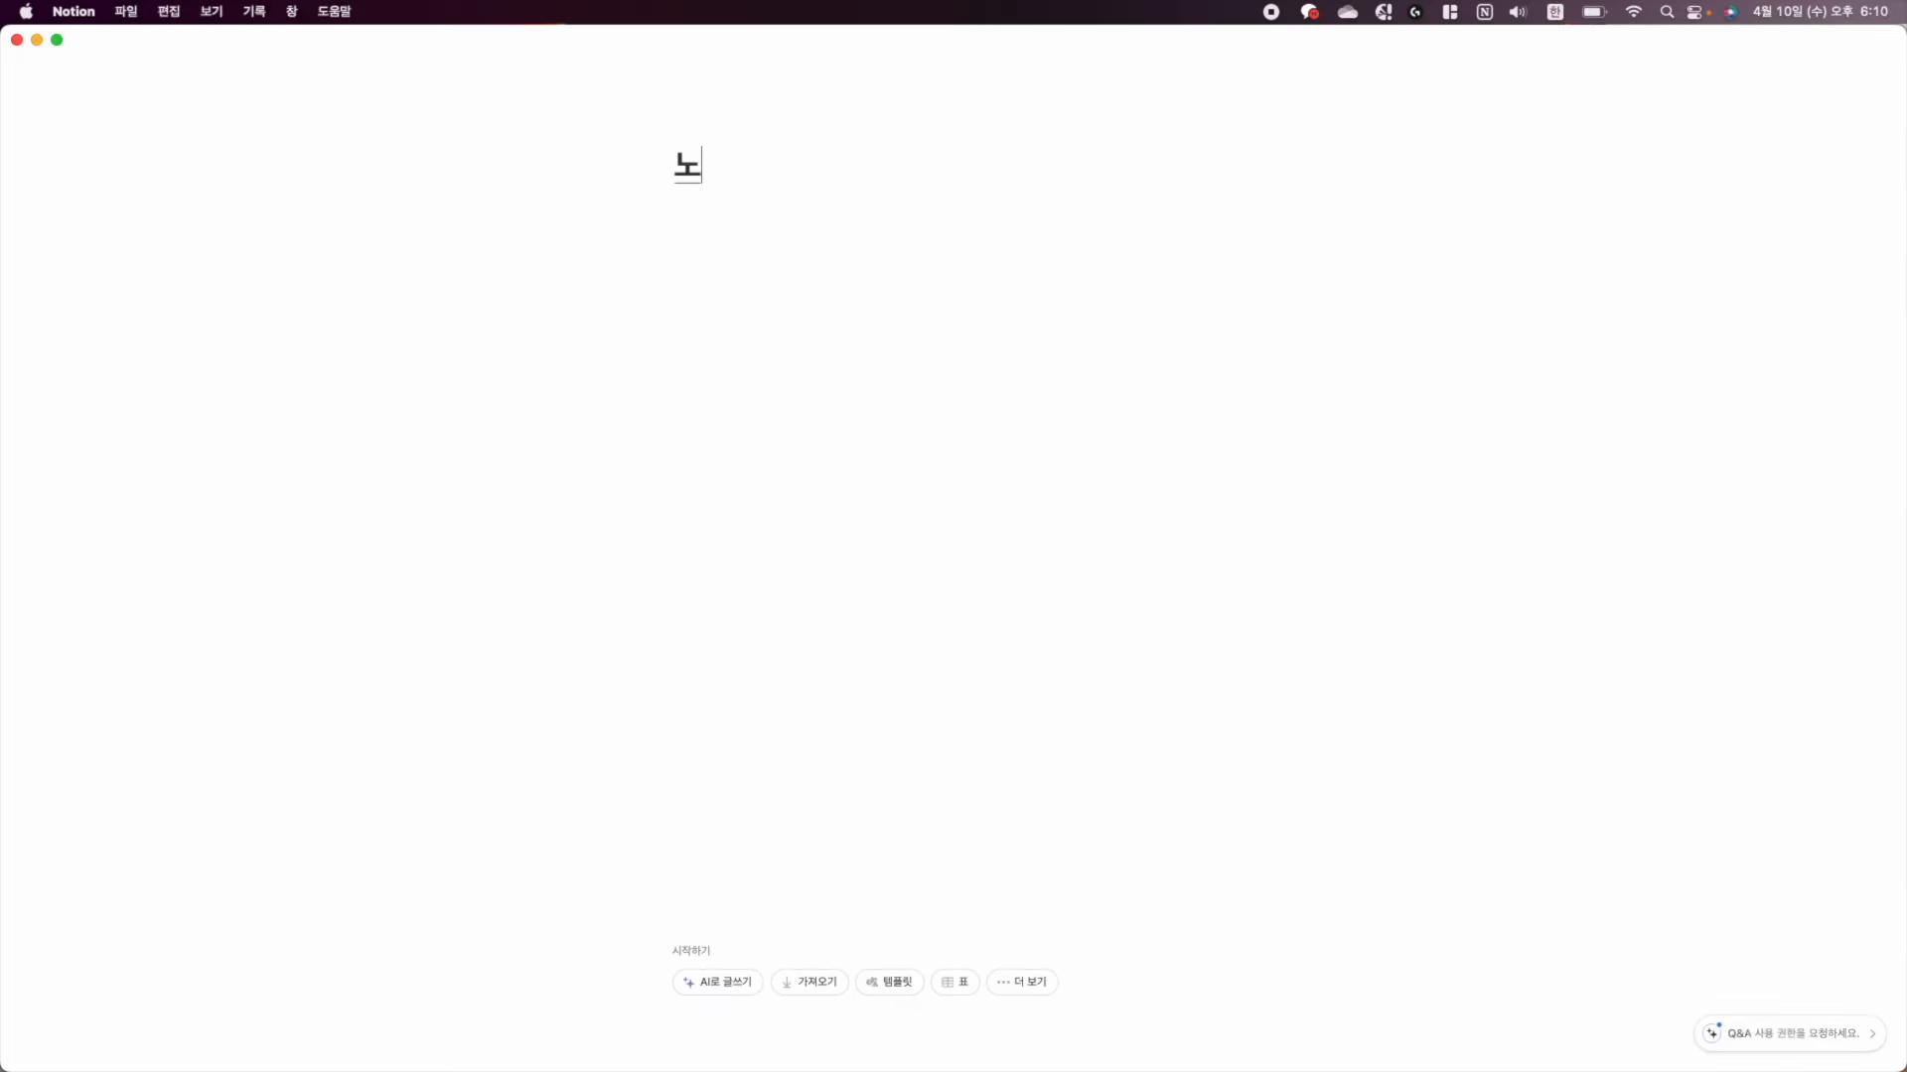
pyautogui.write('노션이 뭐냐?')
pyautogui.press('Return')
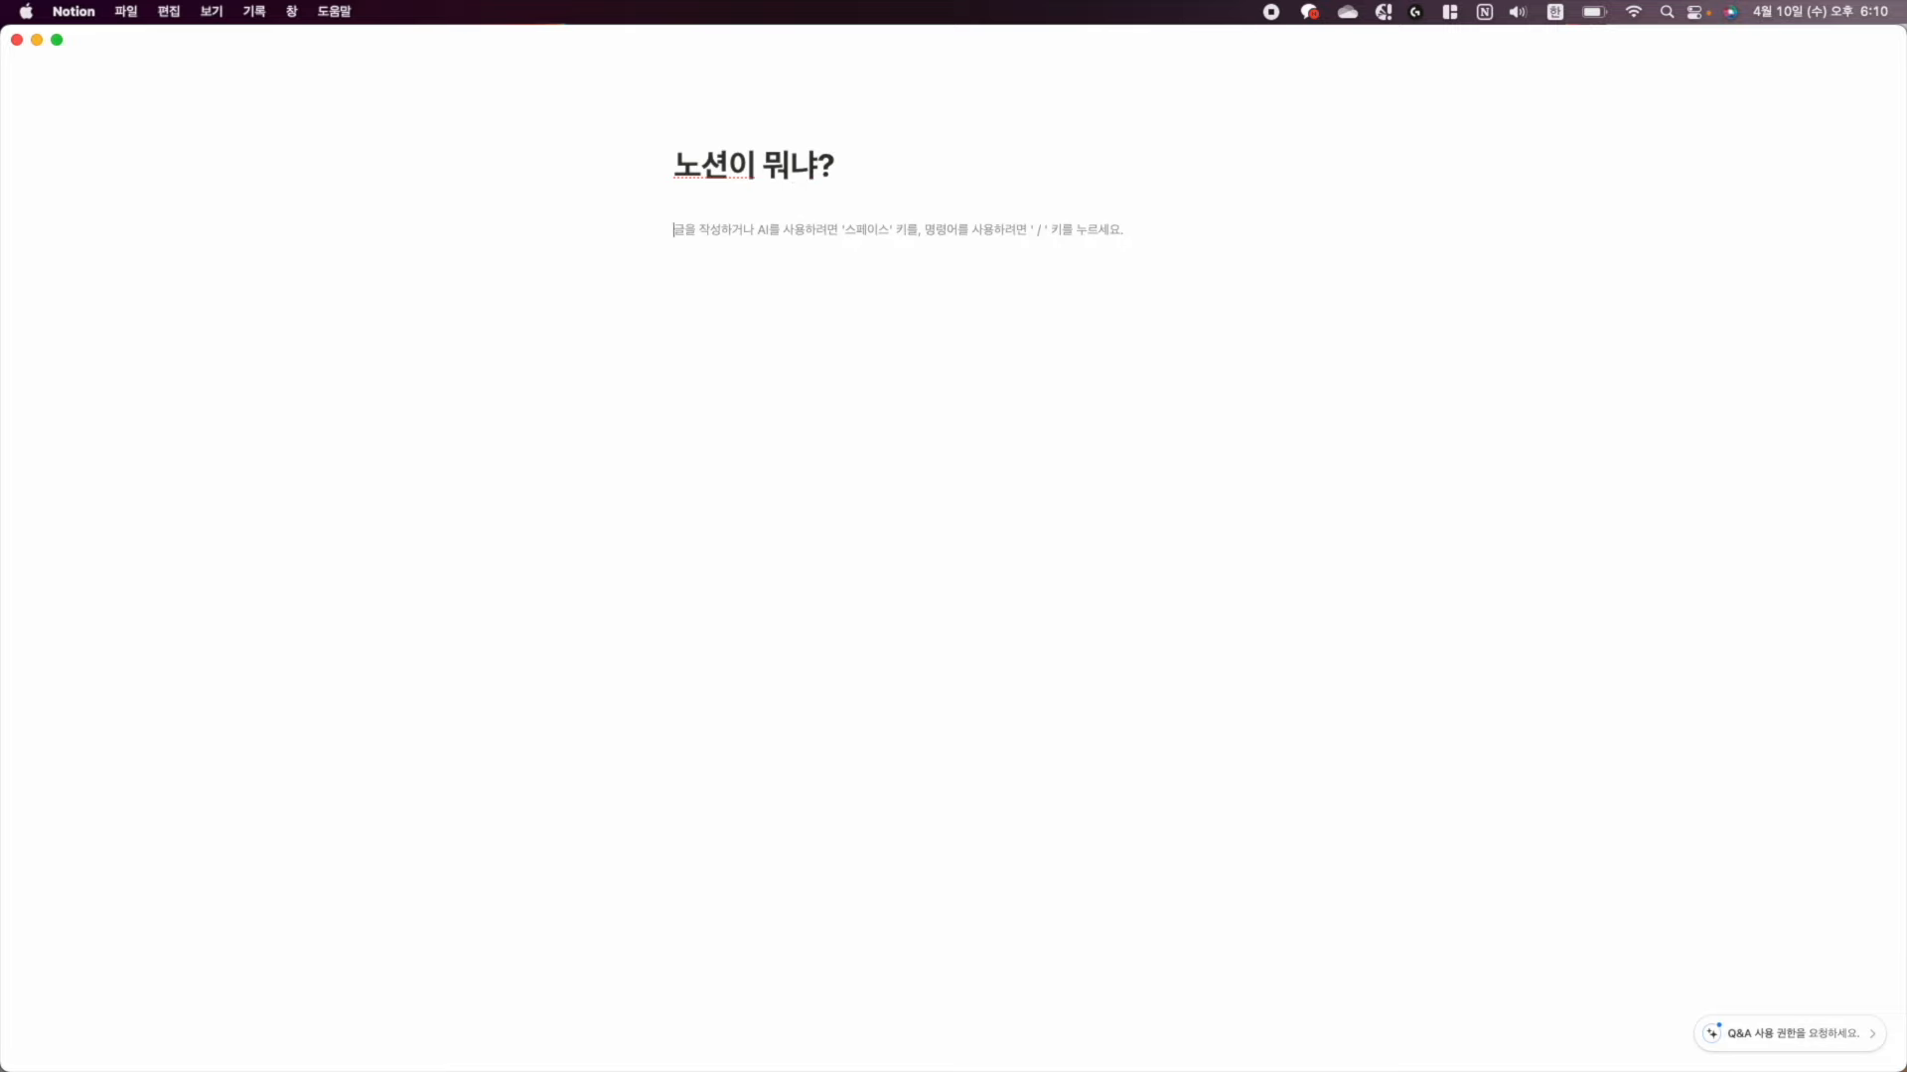
pyautogui.write('- 자기관리')
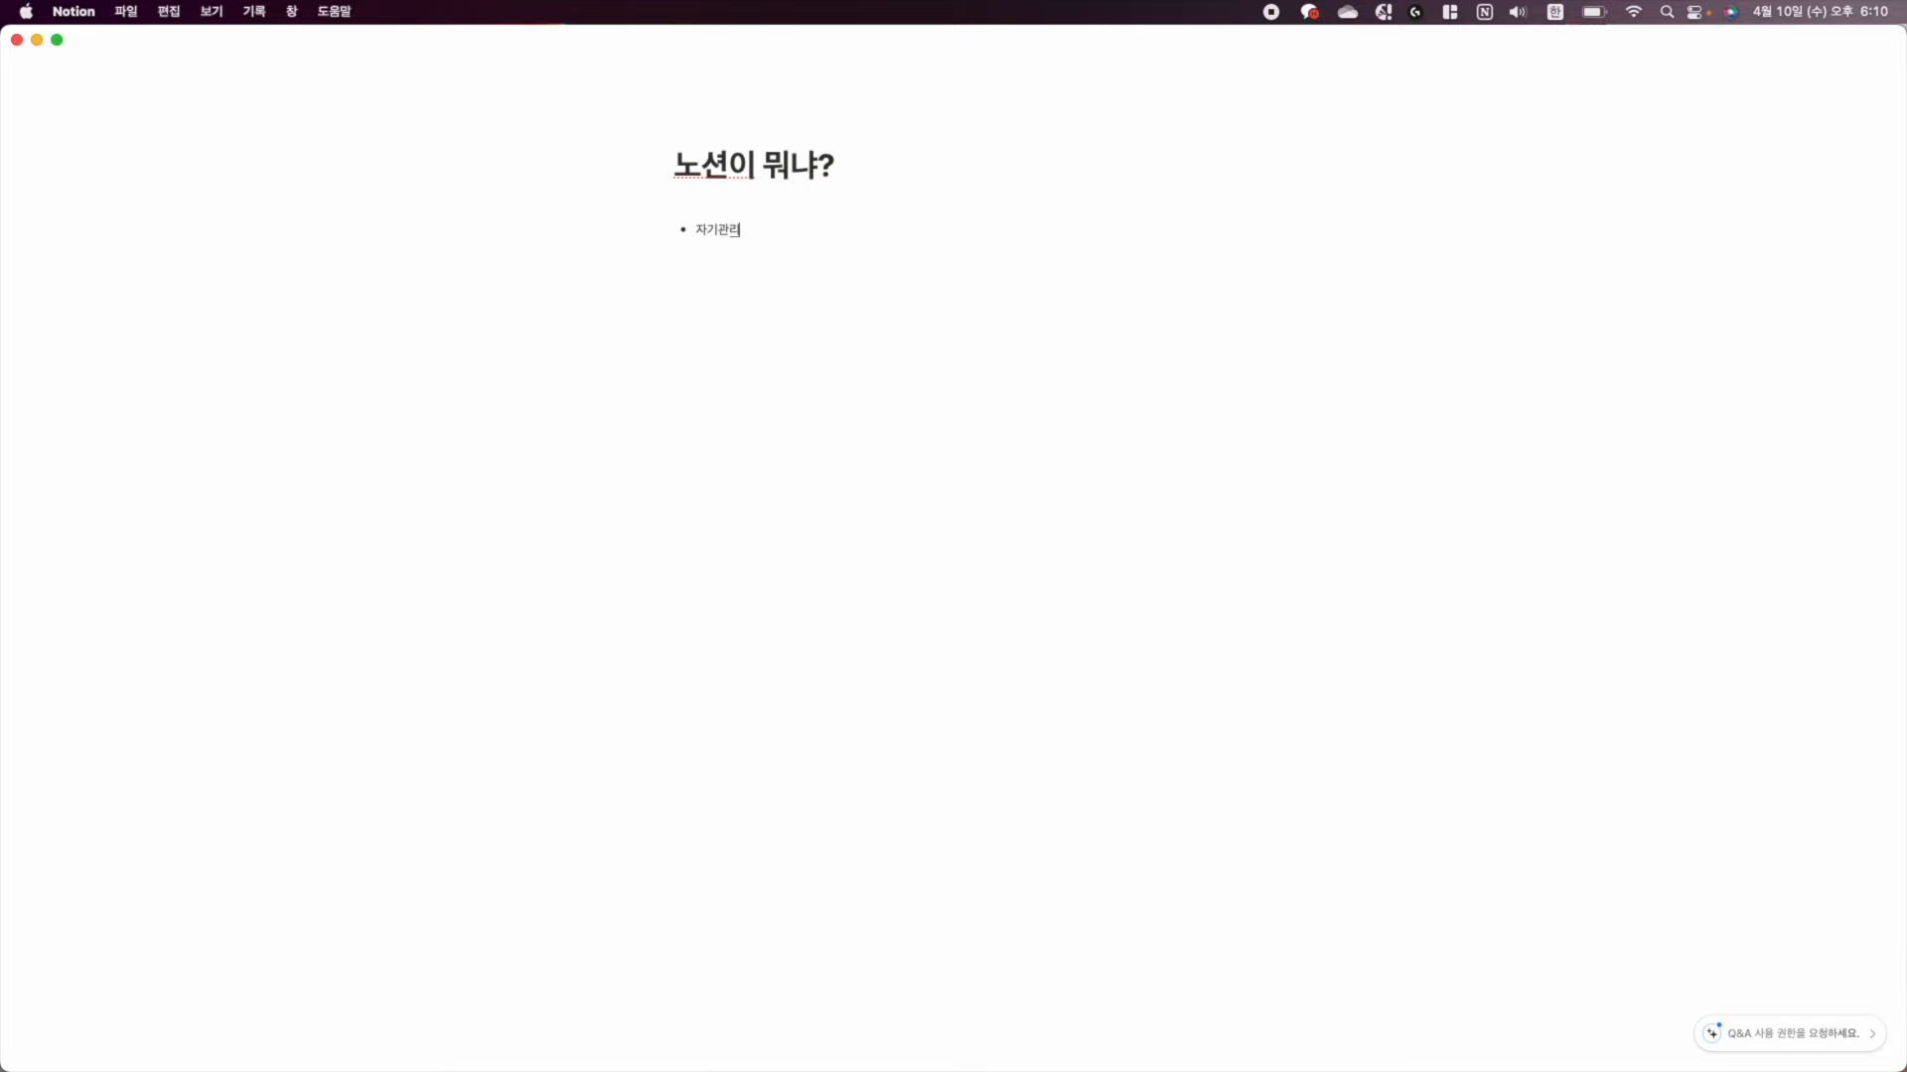
pyautogui.write(' ,')
pyautogui.press('BackSpace')
pyautogui.write('플래너')
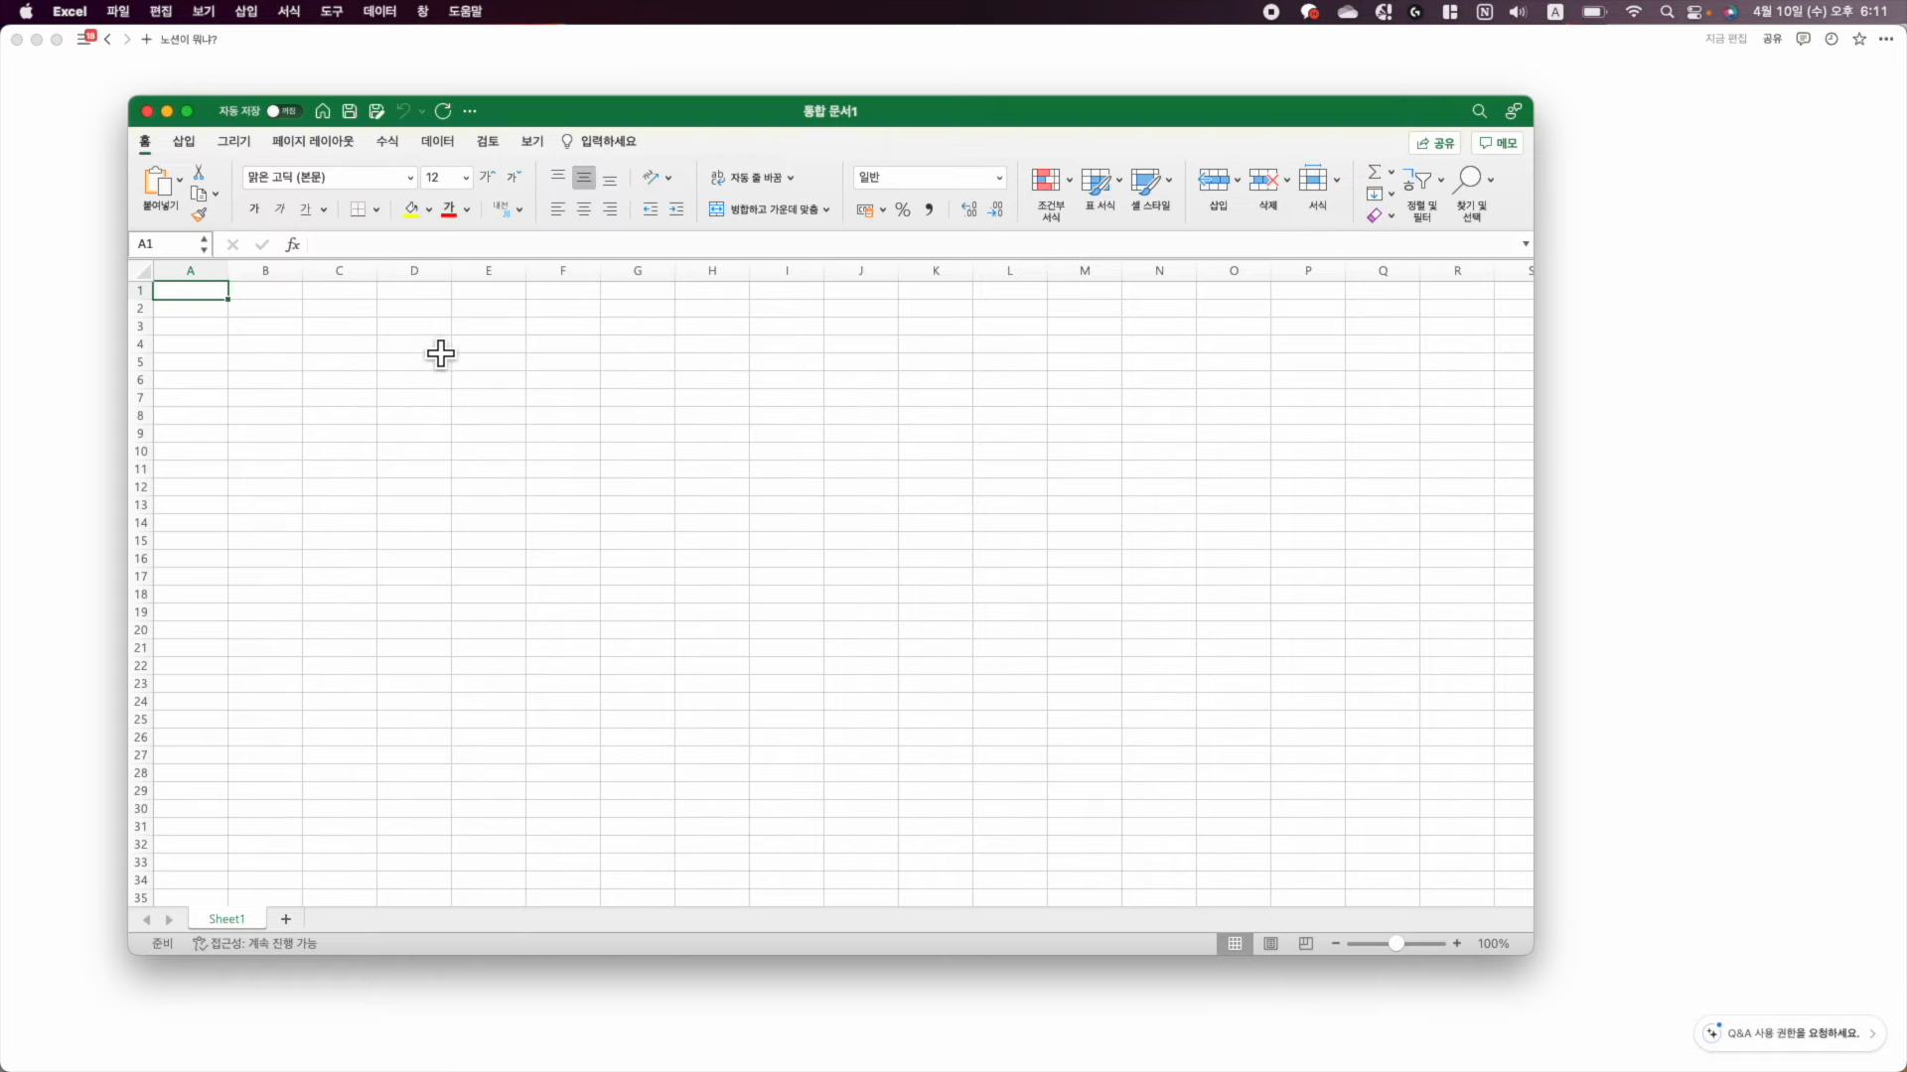
# In the blank Excel sheet, enter 가계부, 회사 일정 and 회의 in cells E9, F9 and G9
pyautogui.moveTo(218, 300); pyautogui.dragTo(862, 546)
pyautogui.click(1074, 489)
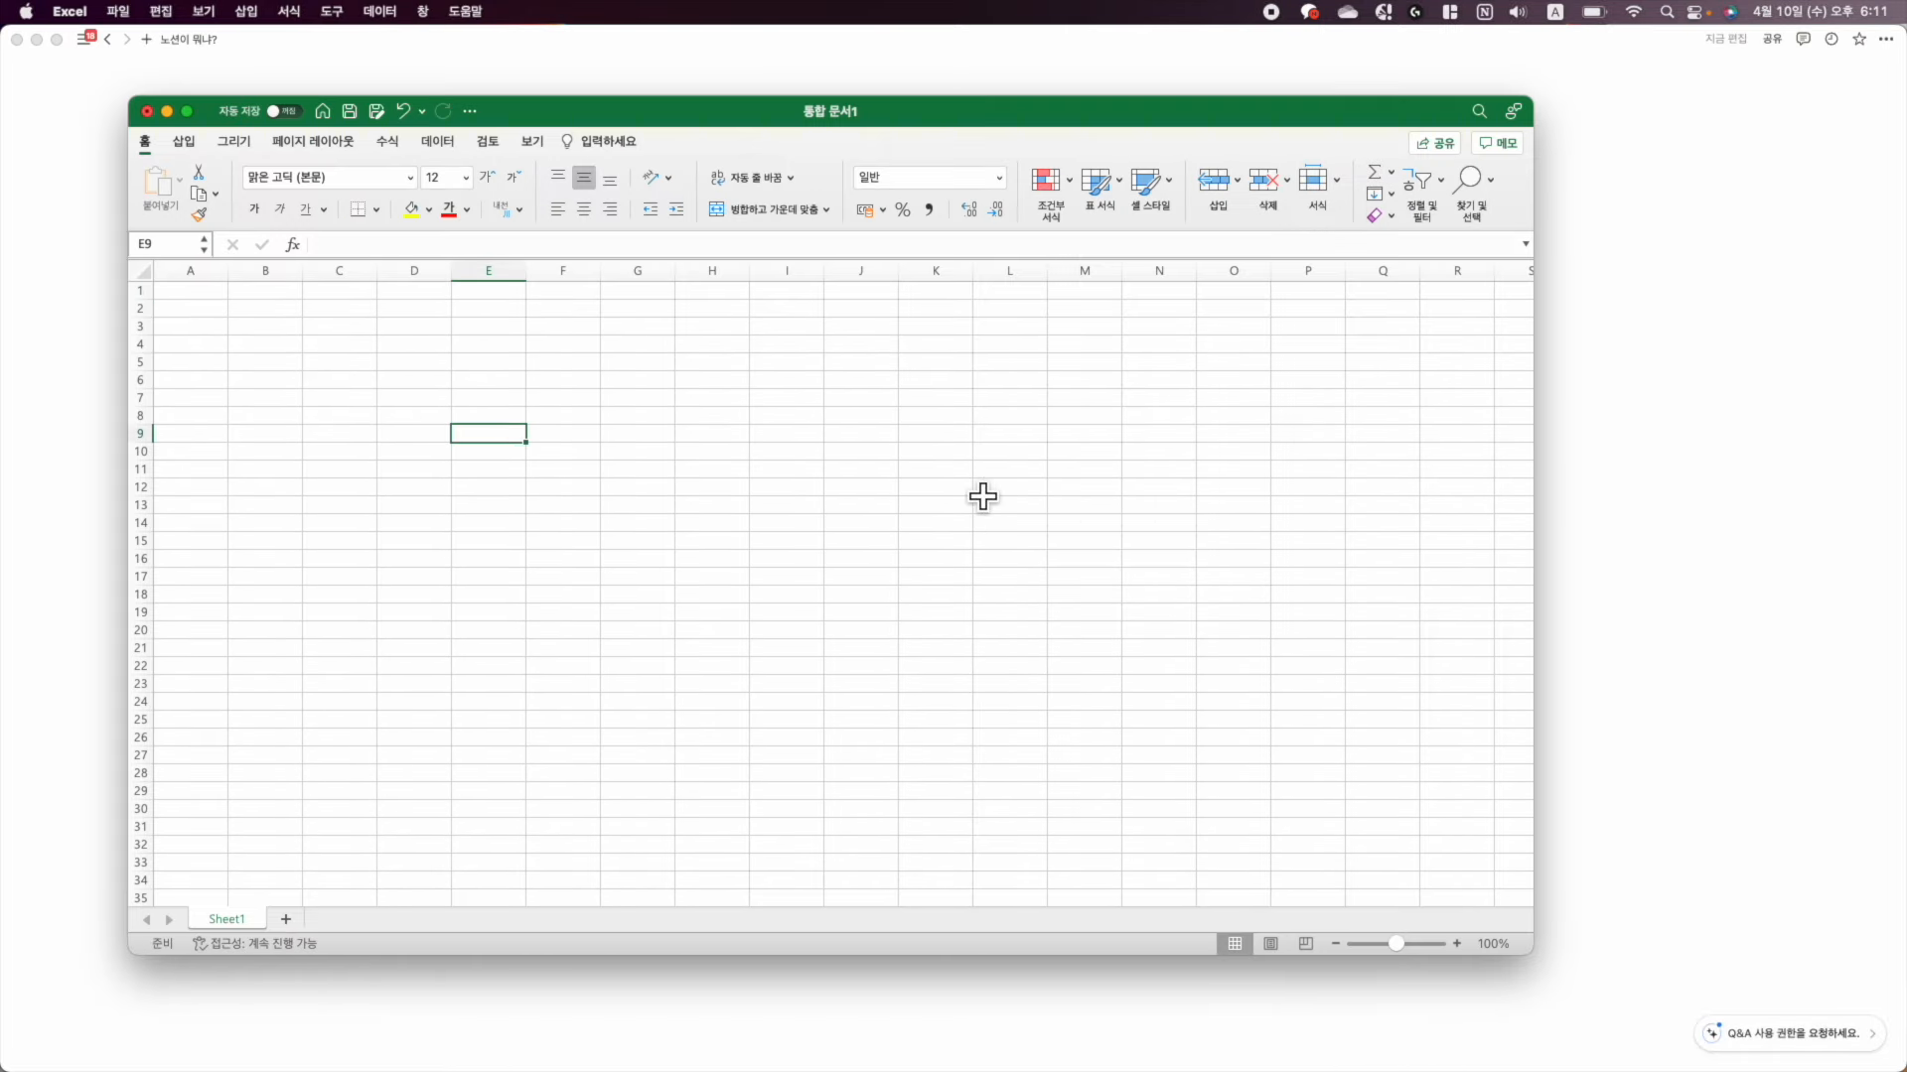
pyautogui.write('rkrk계부')
pyautogui.press('Tab')
pyautogui.write('회사 일정')
pyautogui.press('Tab')
pyautogui.write('호')
pyautogui.press('Tab')
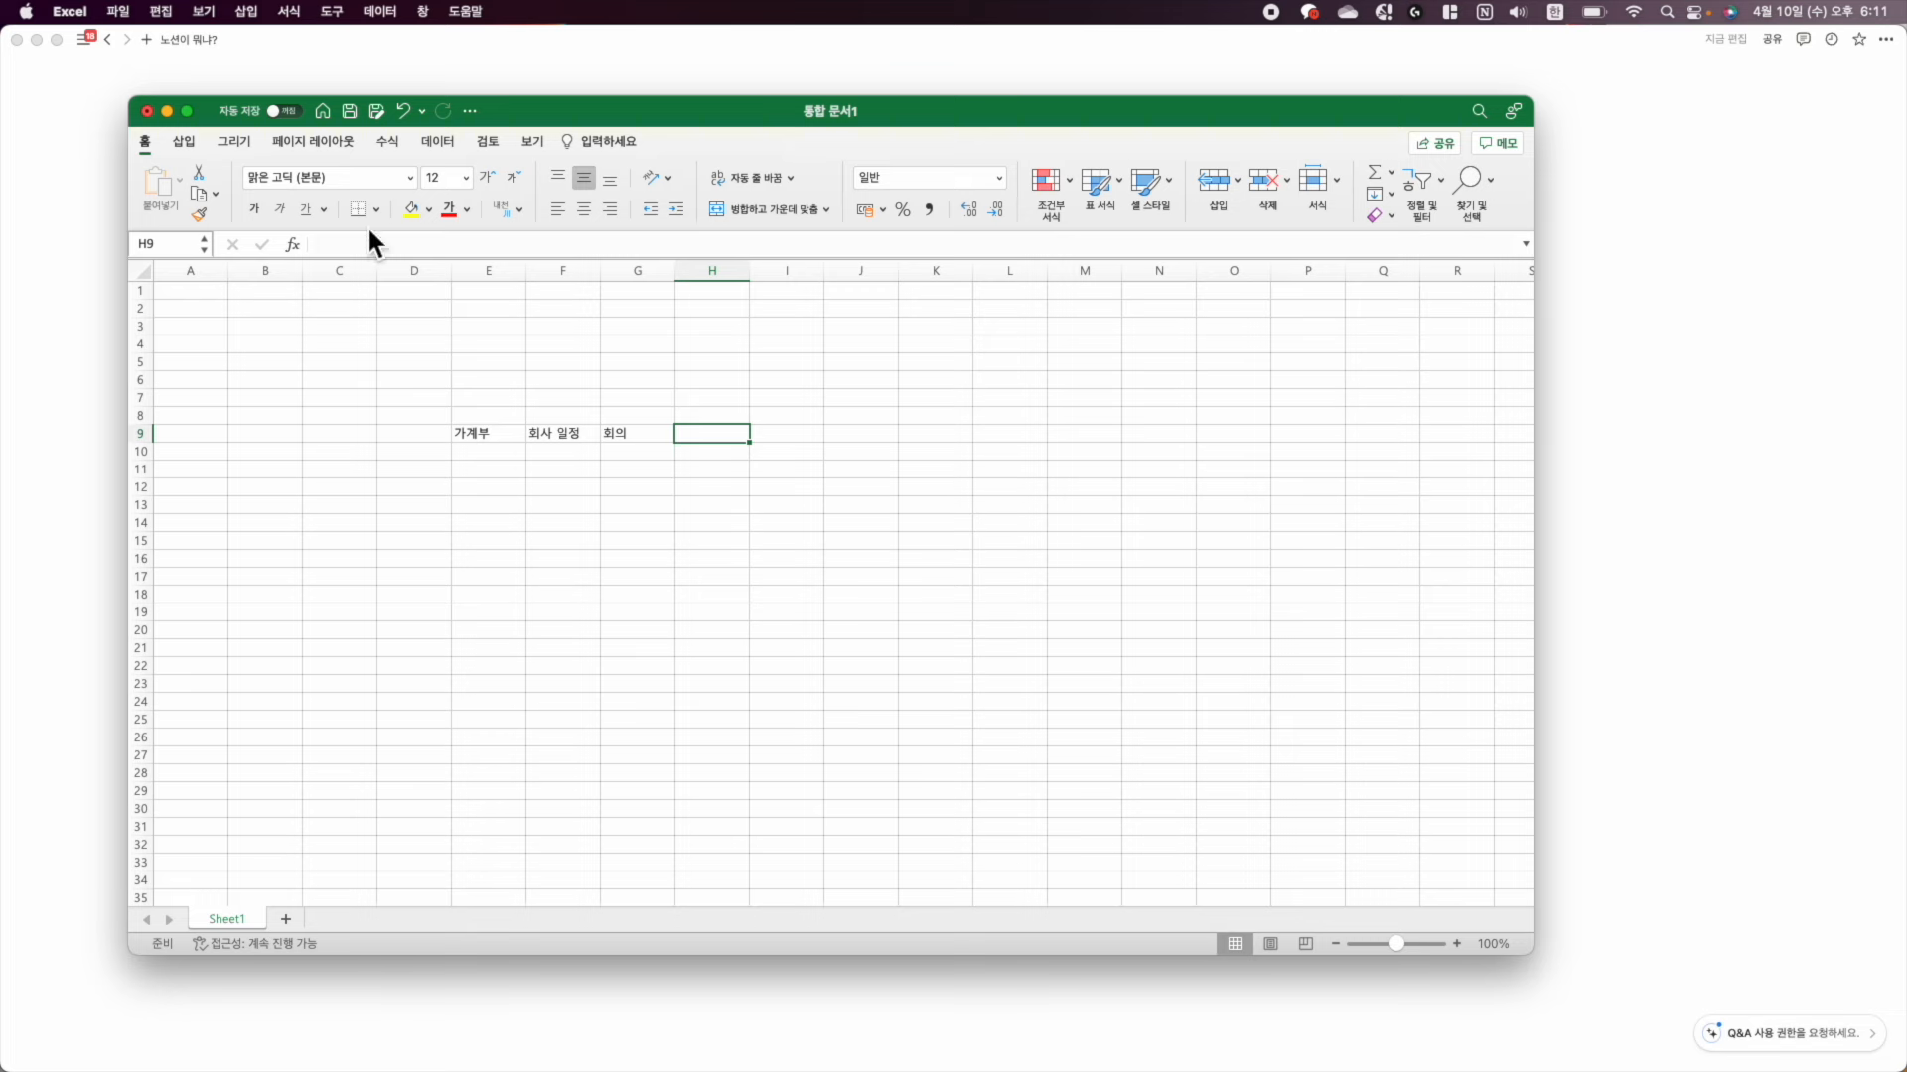
pyautogui.click(889, 364)
pyautogui.moveTo(432, 365); pyautogui.dragTo(1230, 712)
pyautogui.click(934, 666)
pyautogui.moveTo(430, 376); pyautogui.dragTo(1236, 750)
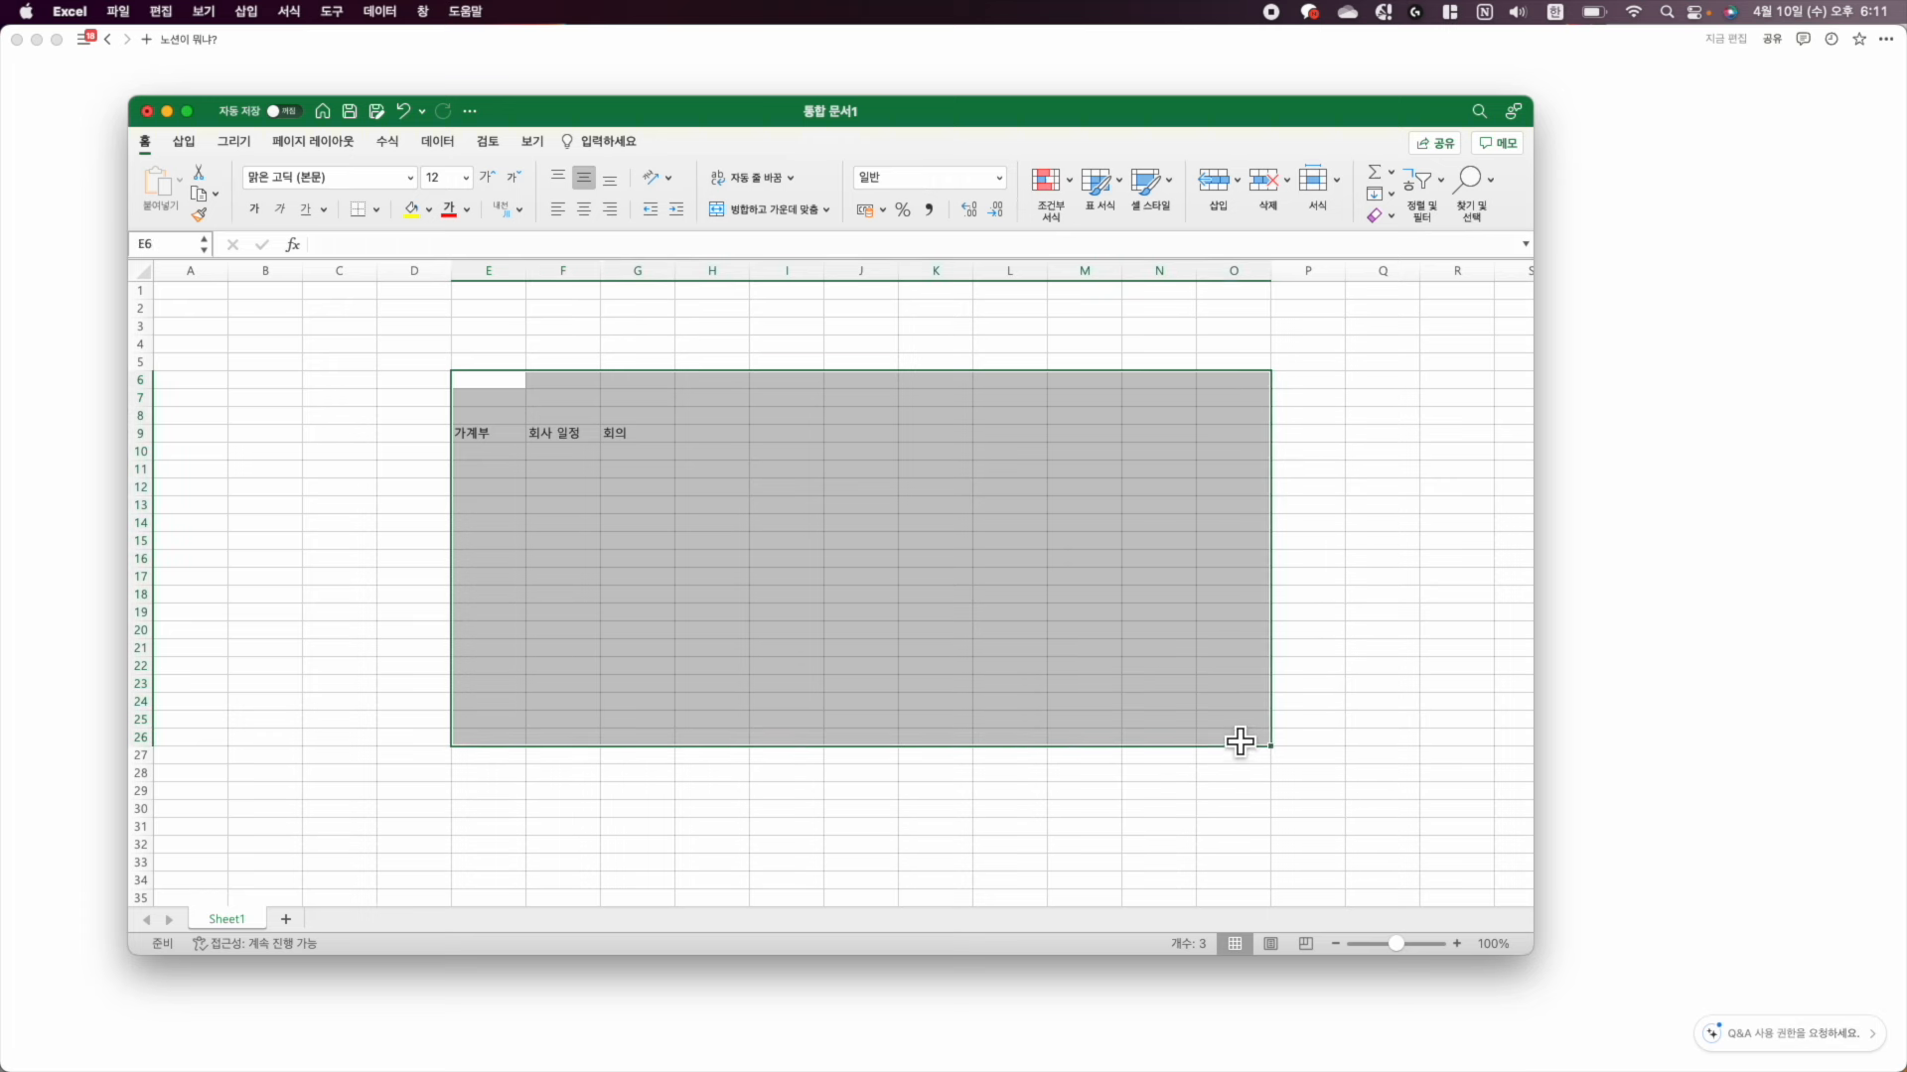
pyautogui.click(1309, 773)
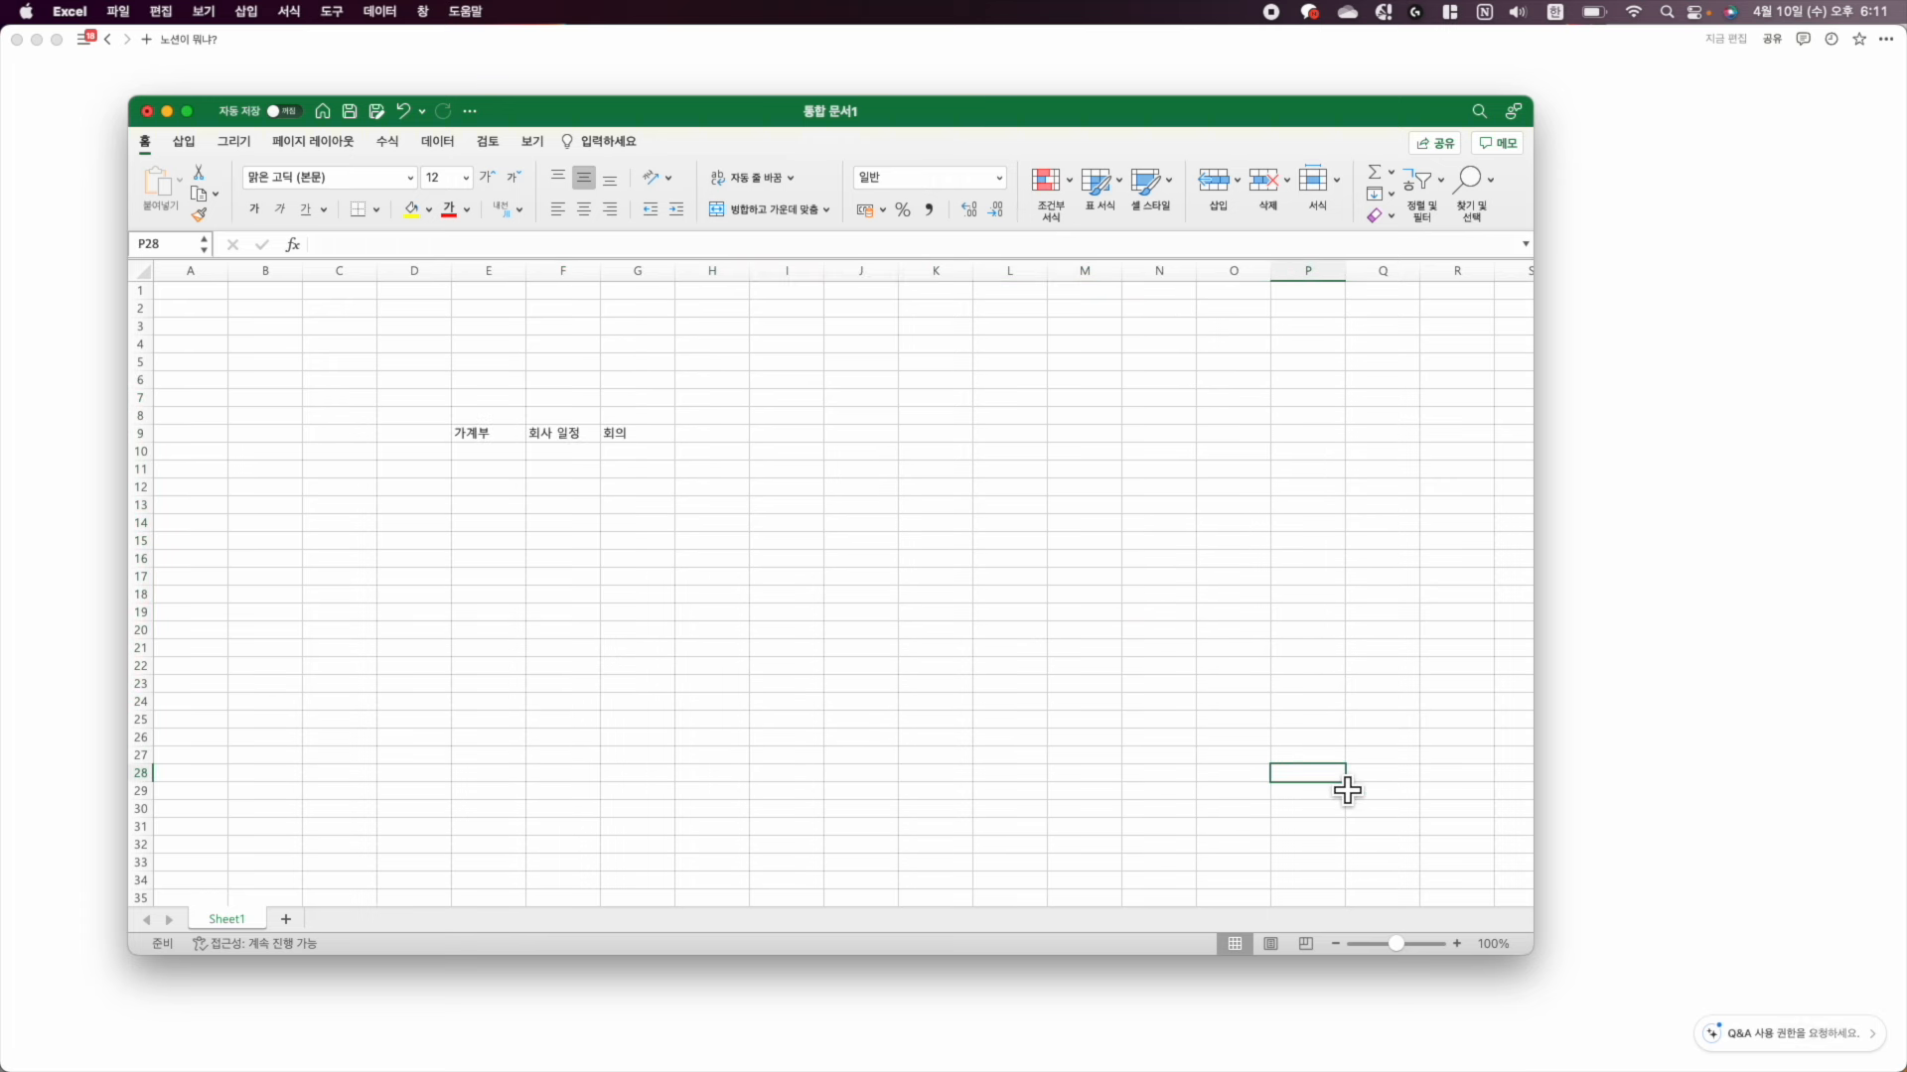
# Return to the Notion page and complete the "엑셀 →" bullet with "기능이 너무 많다"
pyautogui.click(1642, 553)
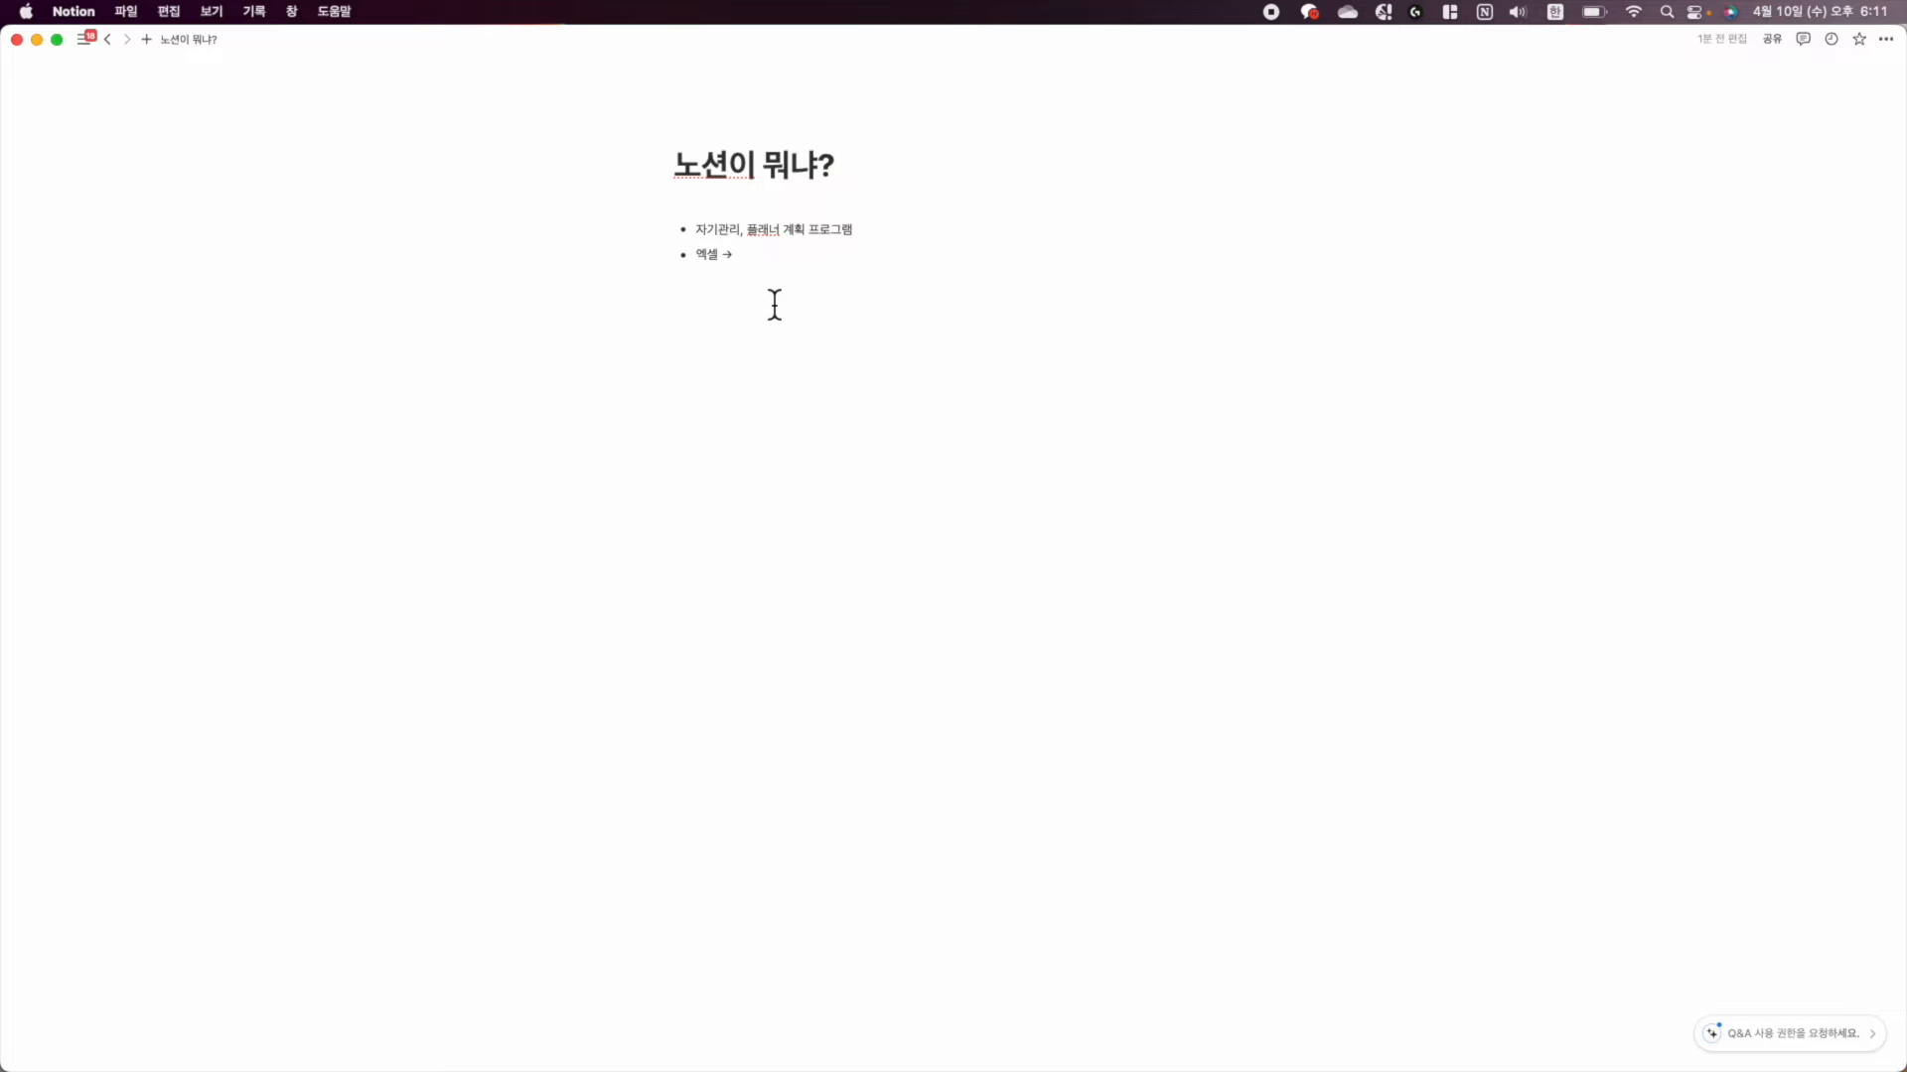
pyautogui.click(783, 270)
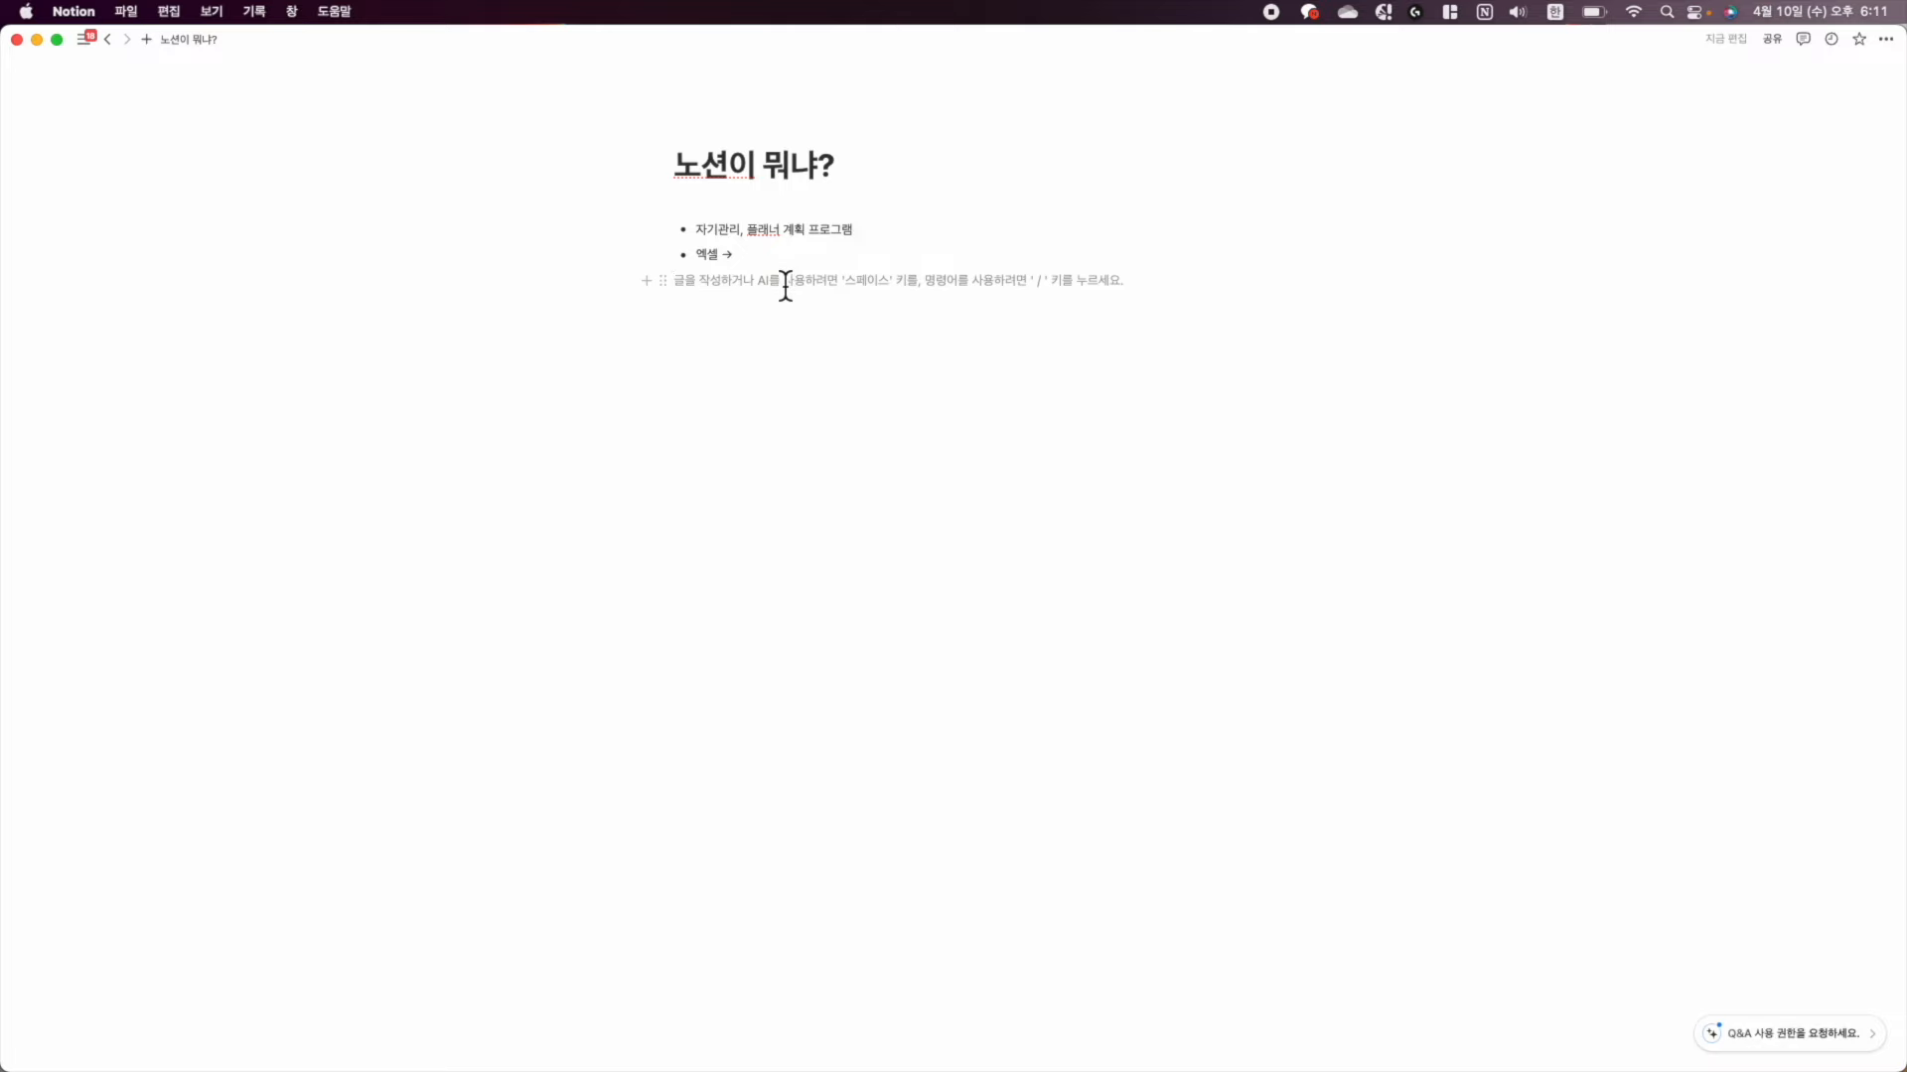
pyautogui.click(780, 262)
pyautogui.write('기능이 너무 많다')
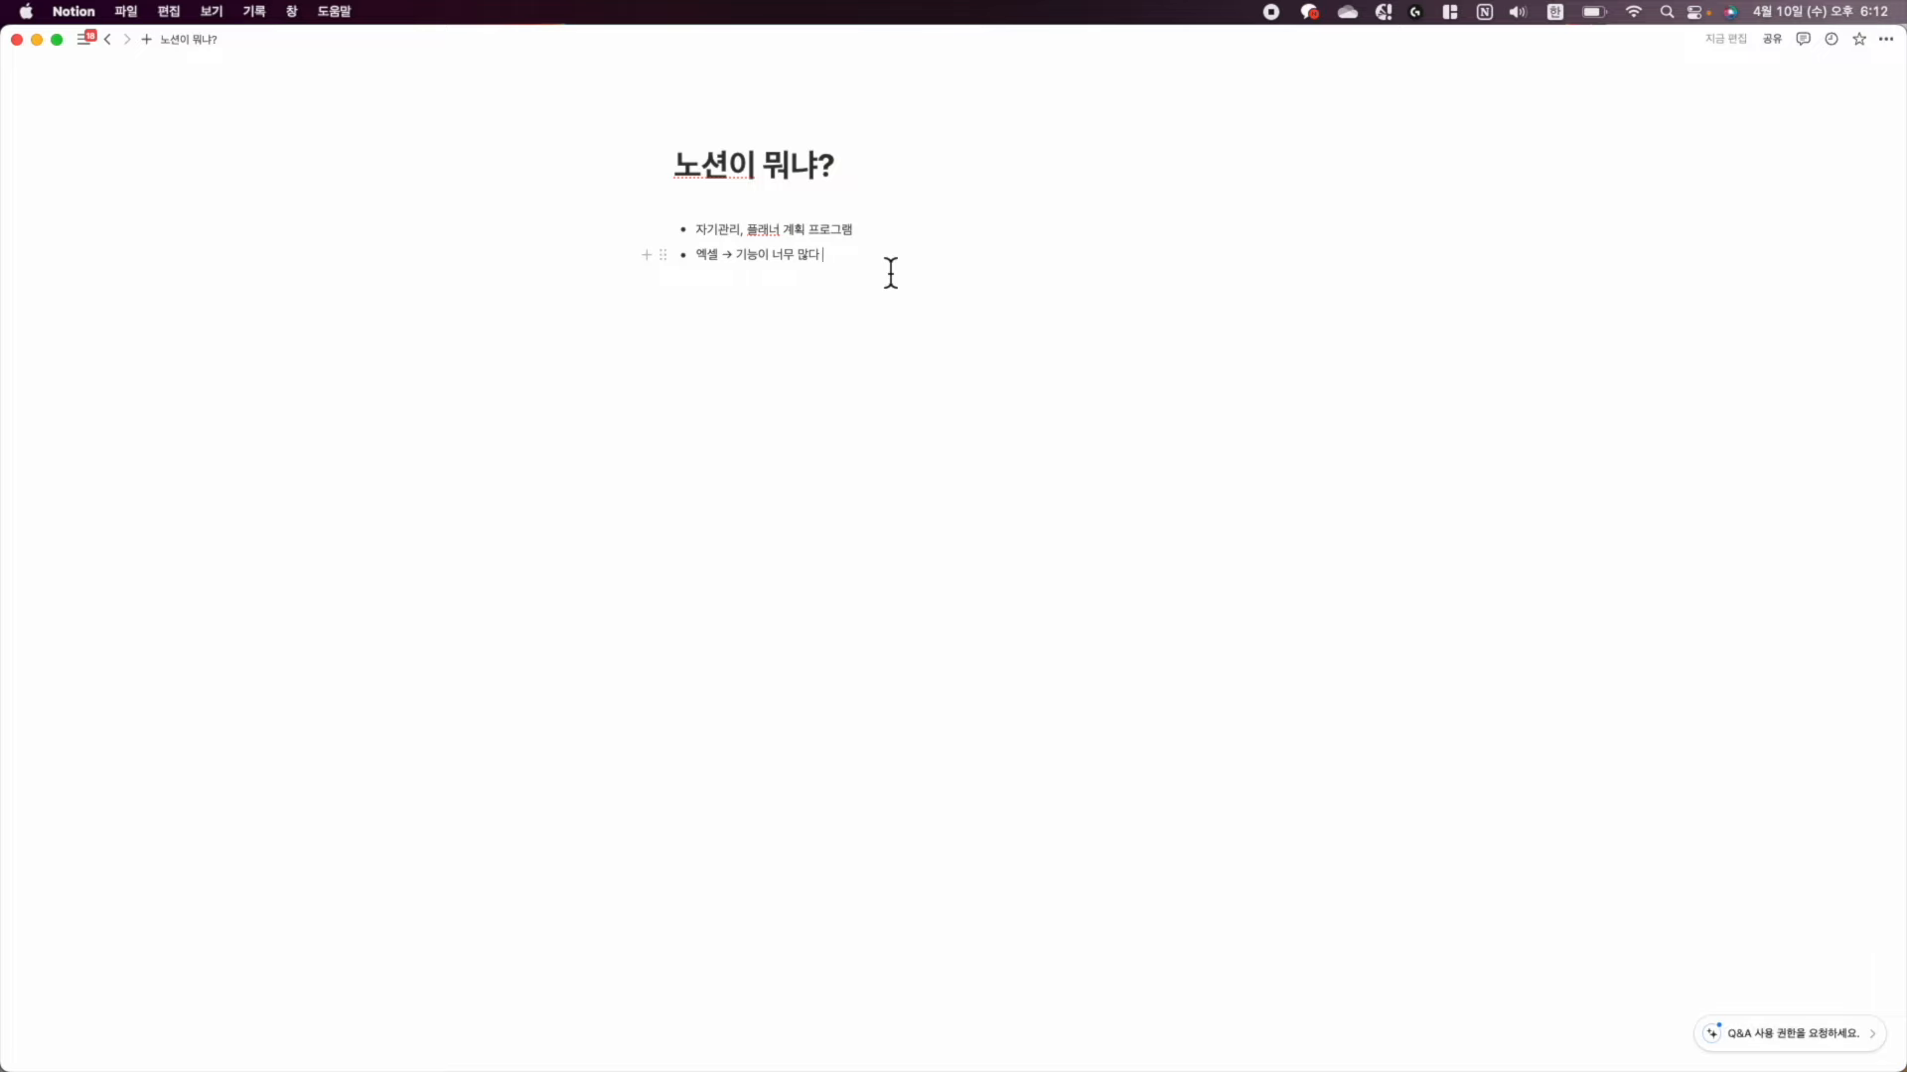
# Below the bullets, add a "(월)" entry followed by the lines "-상품 50개 업로드" and "-소명자료 만들기"
pyautogui.press('Return')
pyautogui.press('Return')
pyautogui.press('Return')
pyautogui.write('웰')
pyautogui.press('BackSpace')
pyautogui.press('BackSpace')
pyautogui.write('(월)')
pyautogui.press('Return')
pyautogui.write('-')
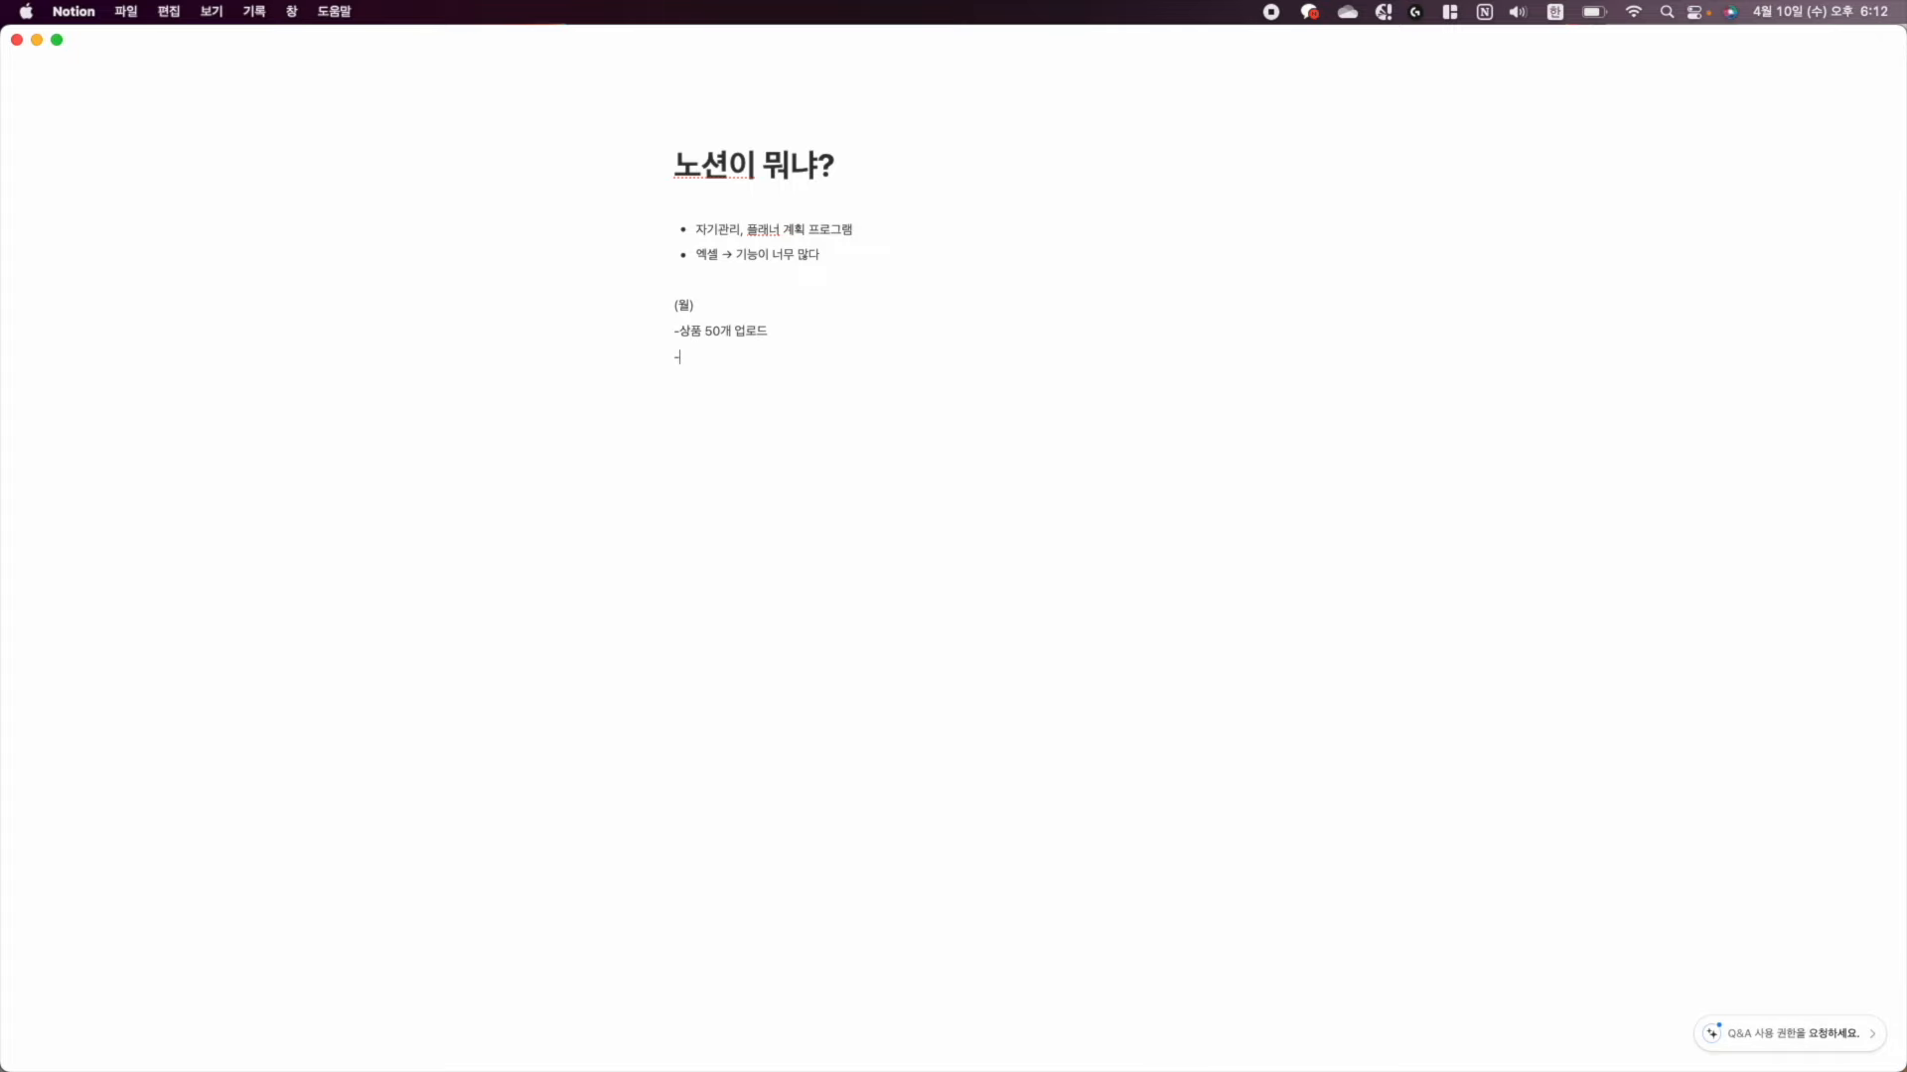
pyautogui.write('ㄱ소명자료 ㅓ 맨')
pyautogui.press('Return')
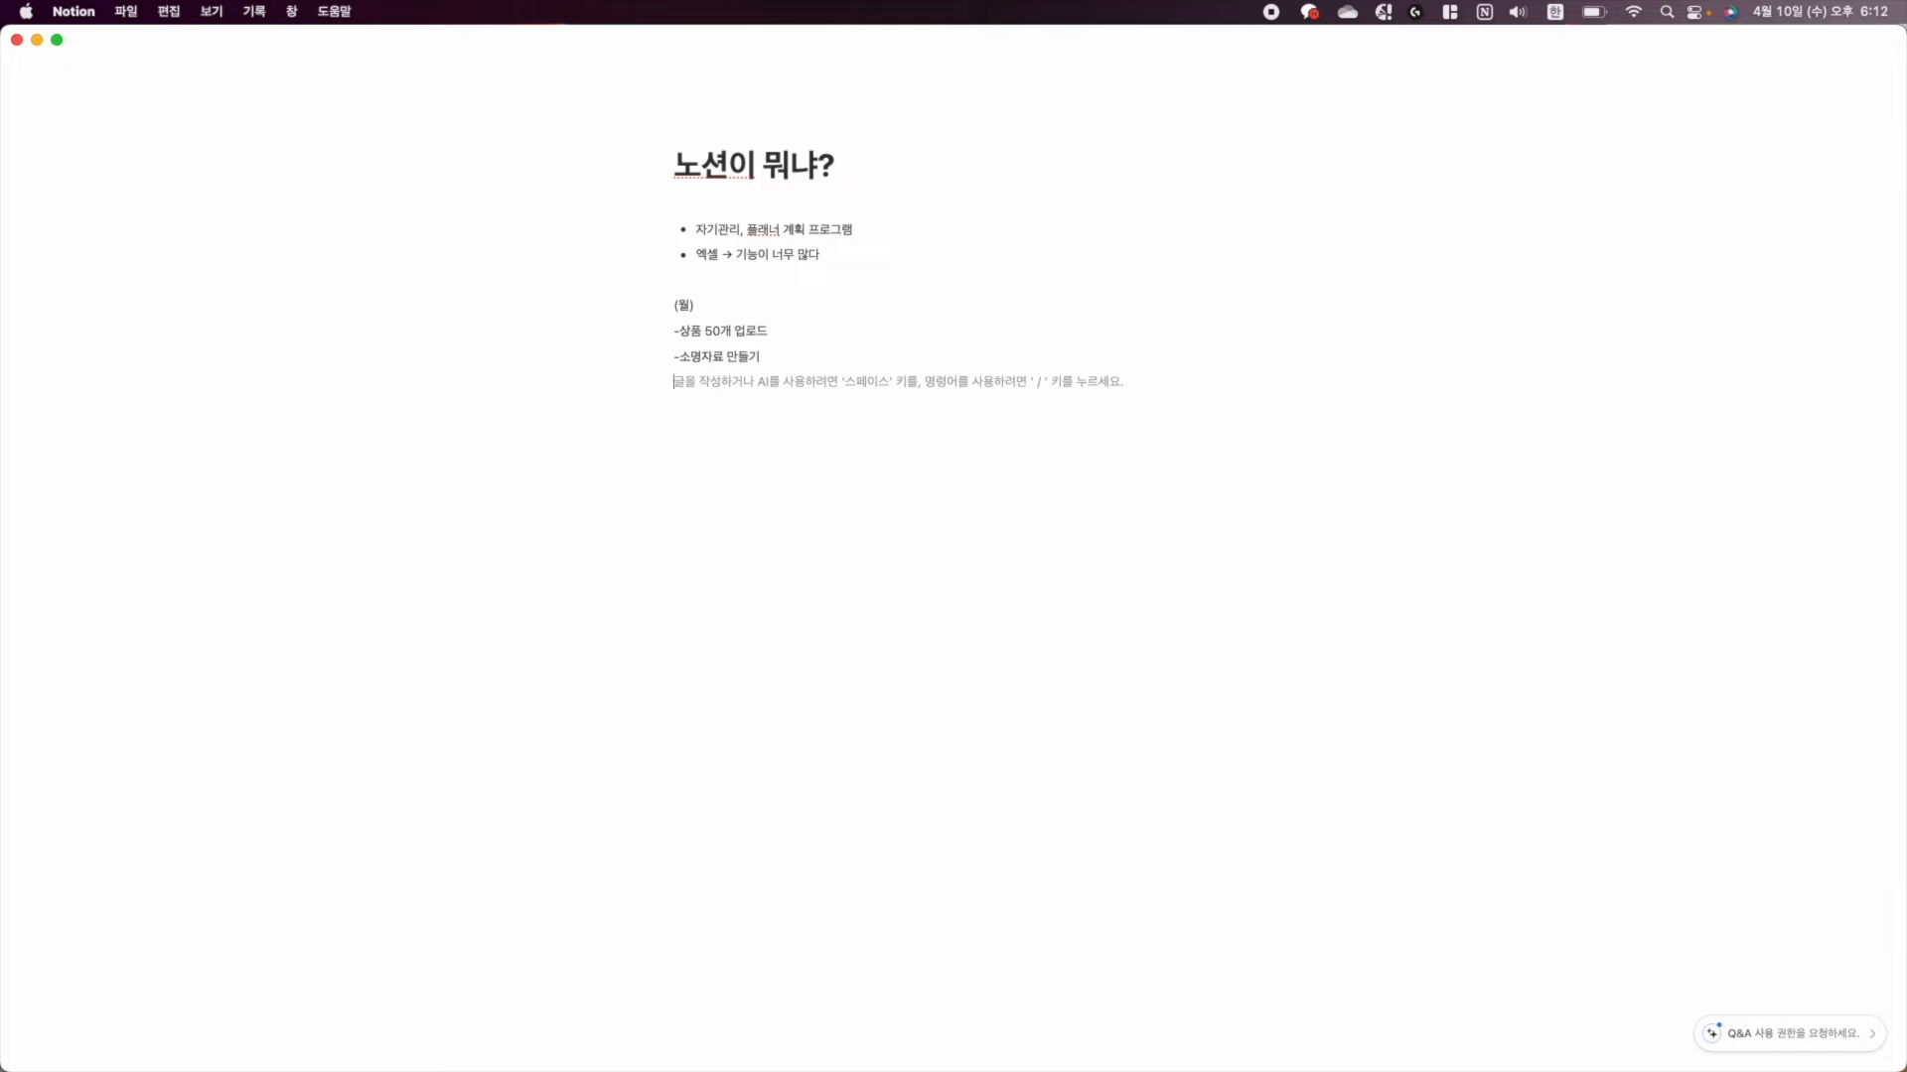
pyautogui.press('Return')
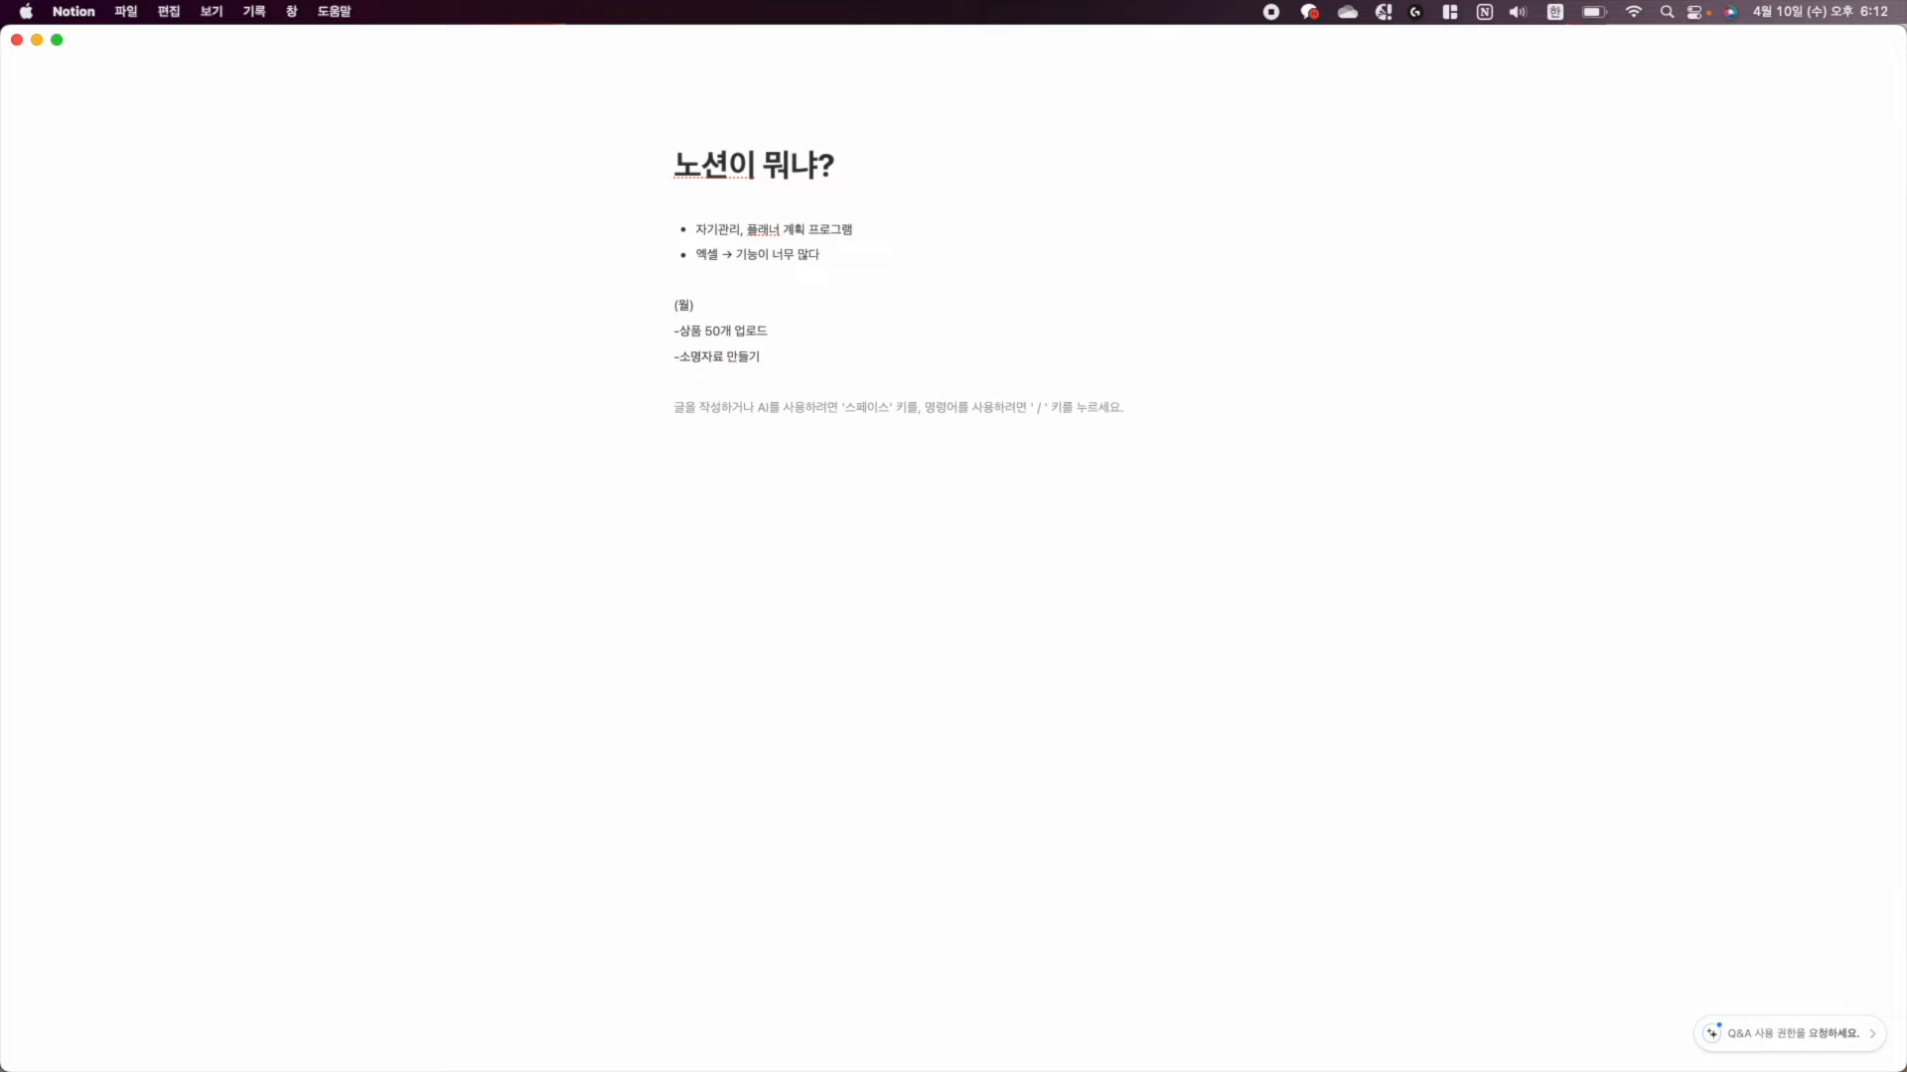
# Add seven lines, each containing only 0, beneath the "(월)" entry
pyautogui.write('(호')
pyautogui.press('BackSpace')
pyautogui.press('BackSpace')
pyautogui.press('BackSpace')
pyautogui.write('0 0 0 0 0 0 0')
pyautogui.moveTo(851, 669); pyautogui.dragTo(683, 343)
pyautogui.click(740, 683)
pyautogui.moveTo(678, 655); pyautogui.dragTo(906, 779)
pyautogui.moveTo(672, 647); pyautogui.dragTo(1187, 873)
pyautogui.moveTo(1439, 711); pyautogui.dragTo(607, 116)
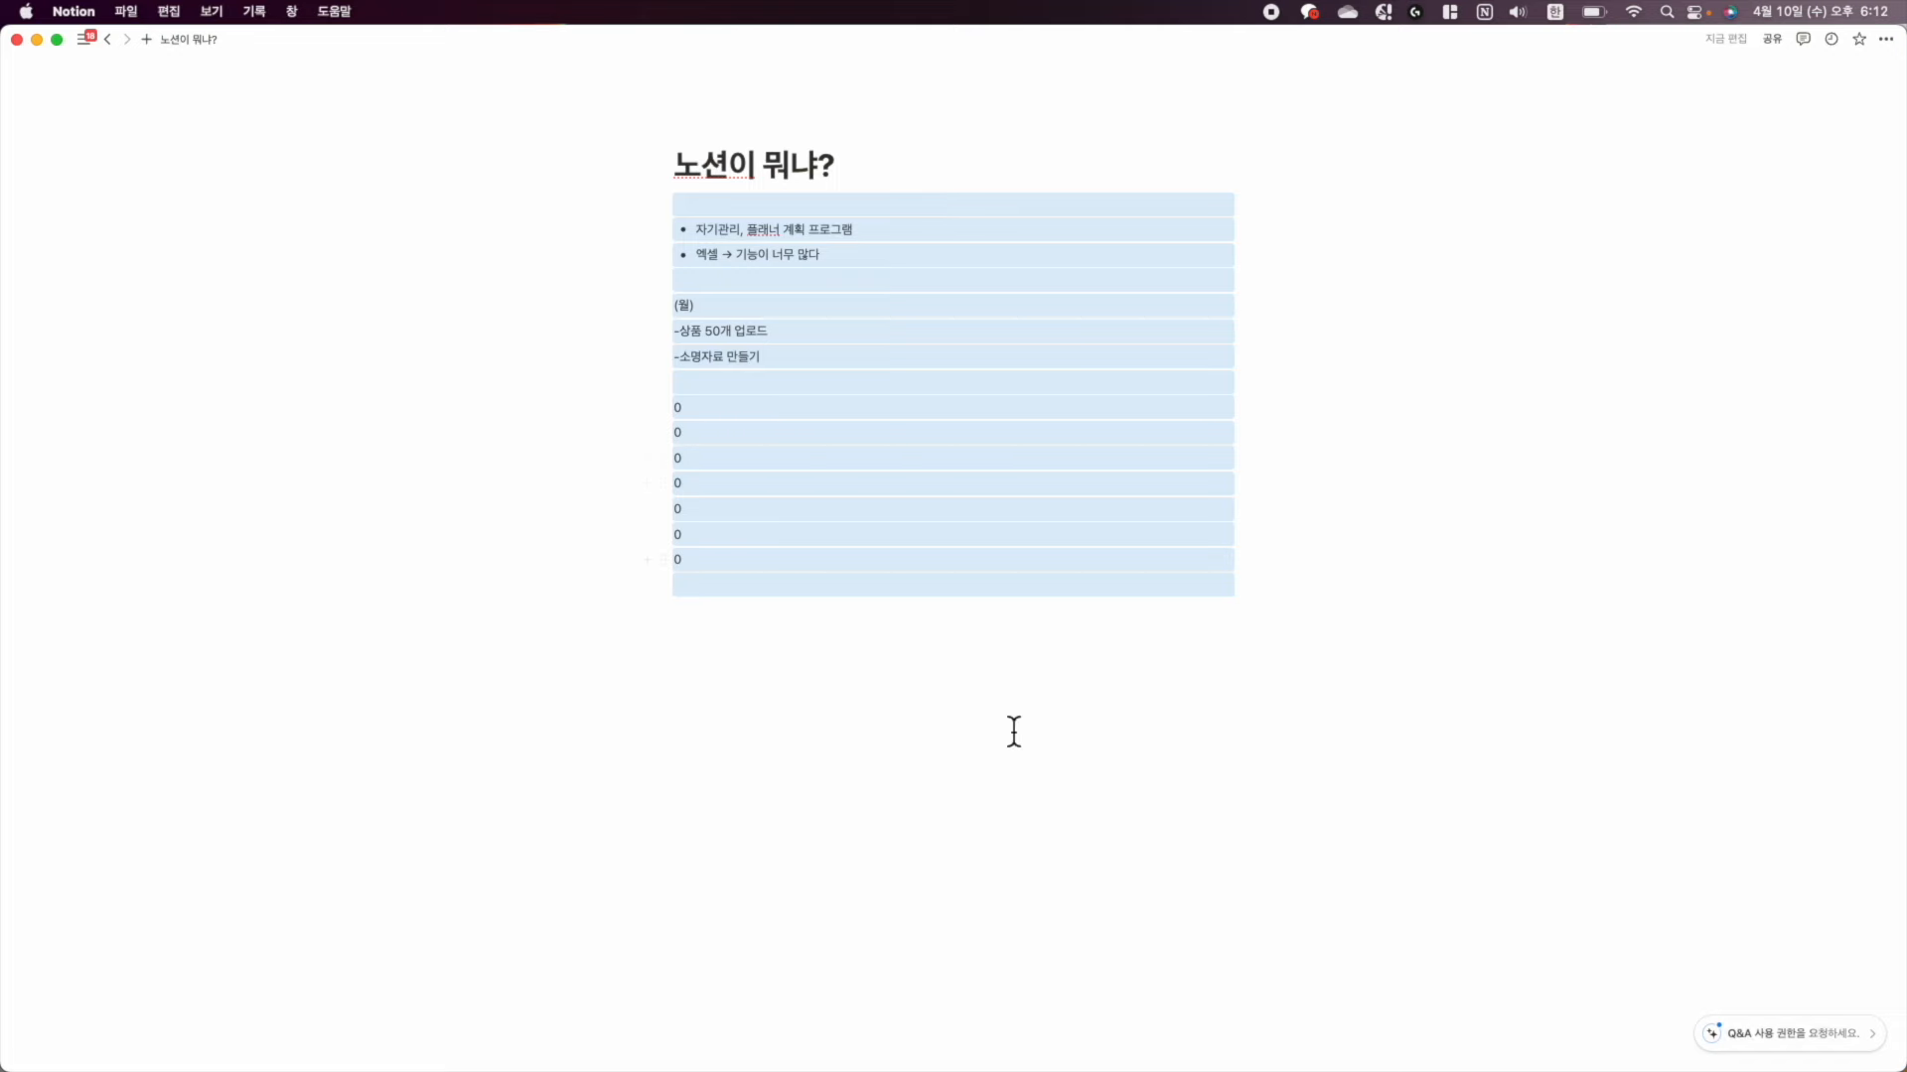
pyautogui.click(851, 808)
pyautogui.moveTo(1345, 640); pyautogui.dragTo(663, 127)
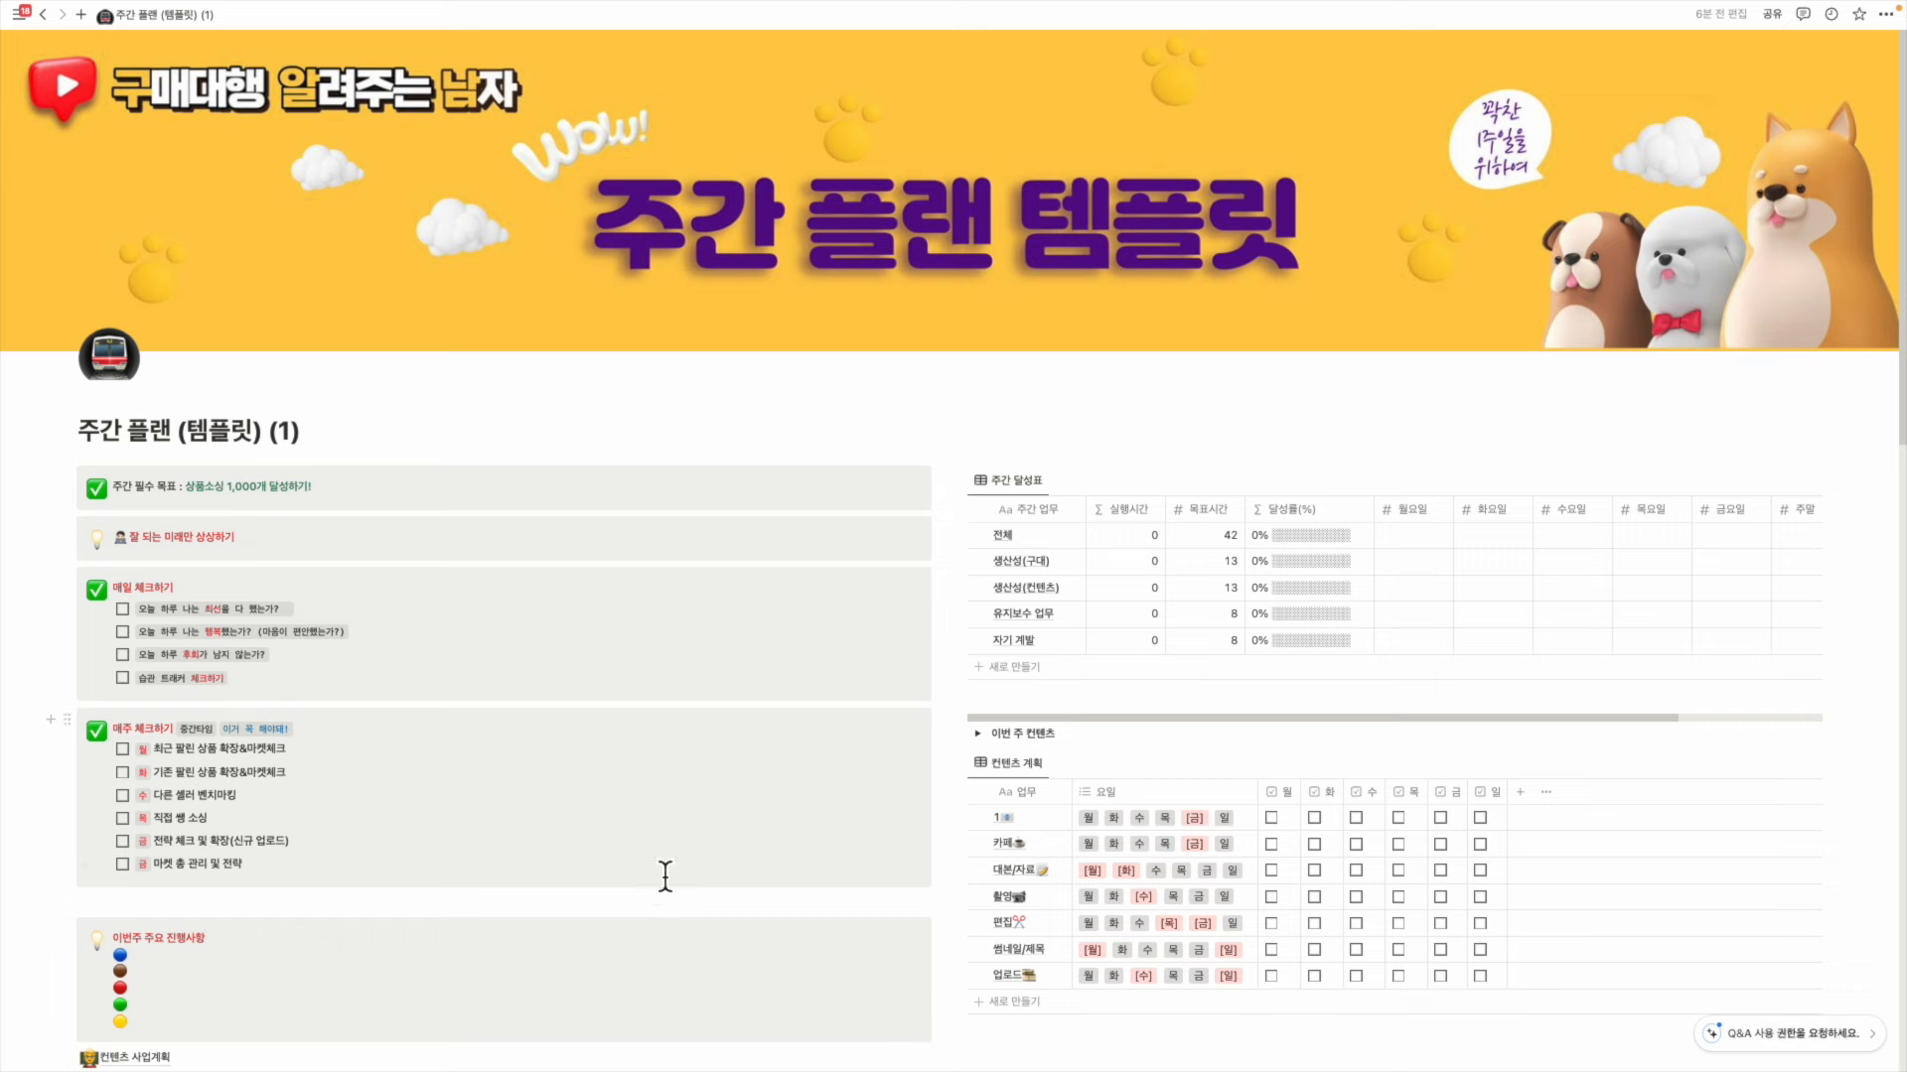
# In the weekly plan template, colour the goal text "상품소싱 1,000개 달성하기!" red
pyautogui.scroll(-4, 669, 877)
pyautogui.scroll(3, 679, 854)
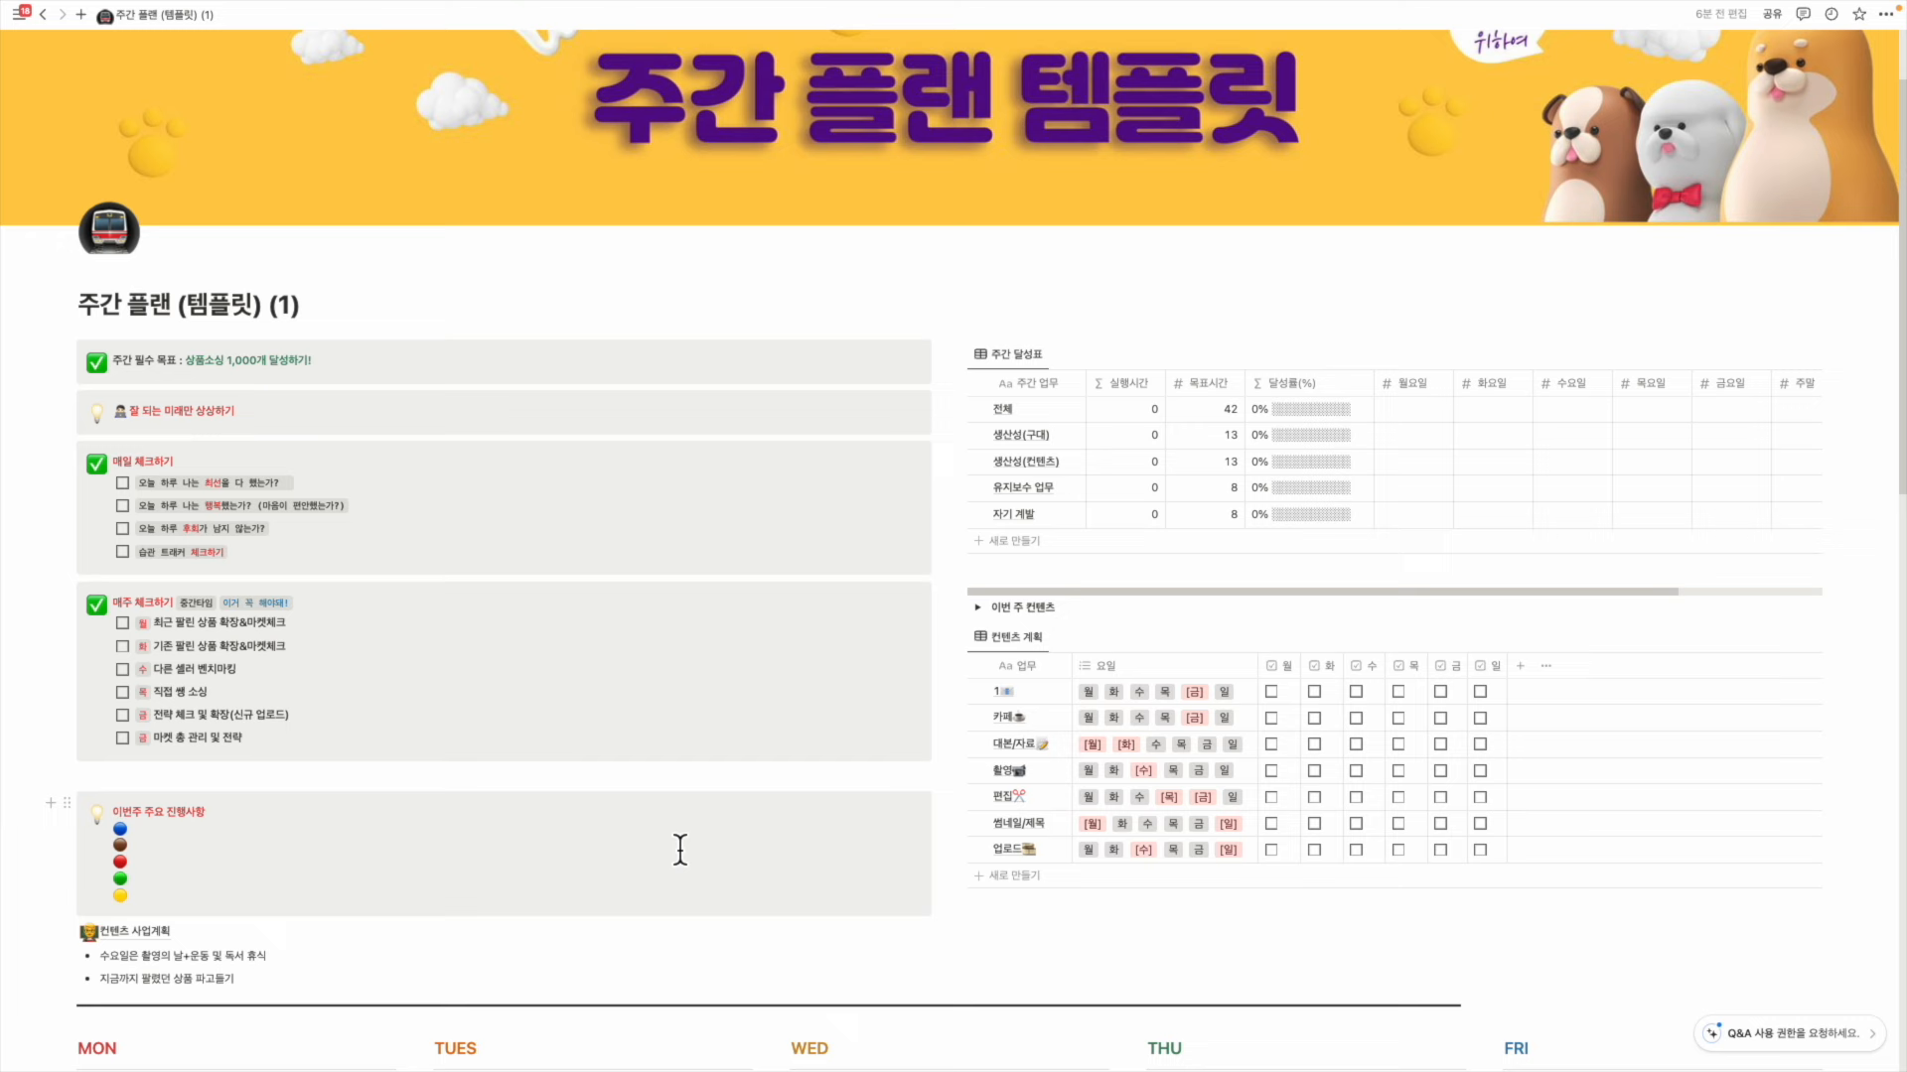
pyautogui.scroll(-1, 703, 823)
pyautogui.scroll(-6, 707, 814)
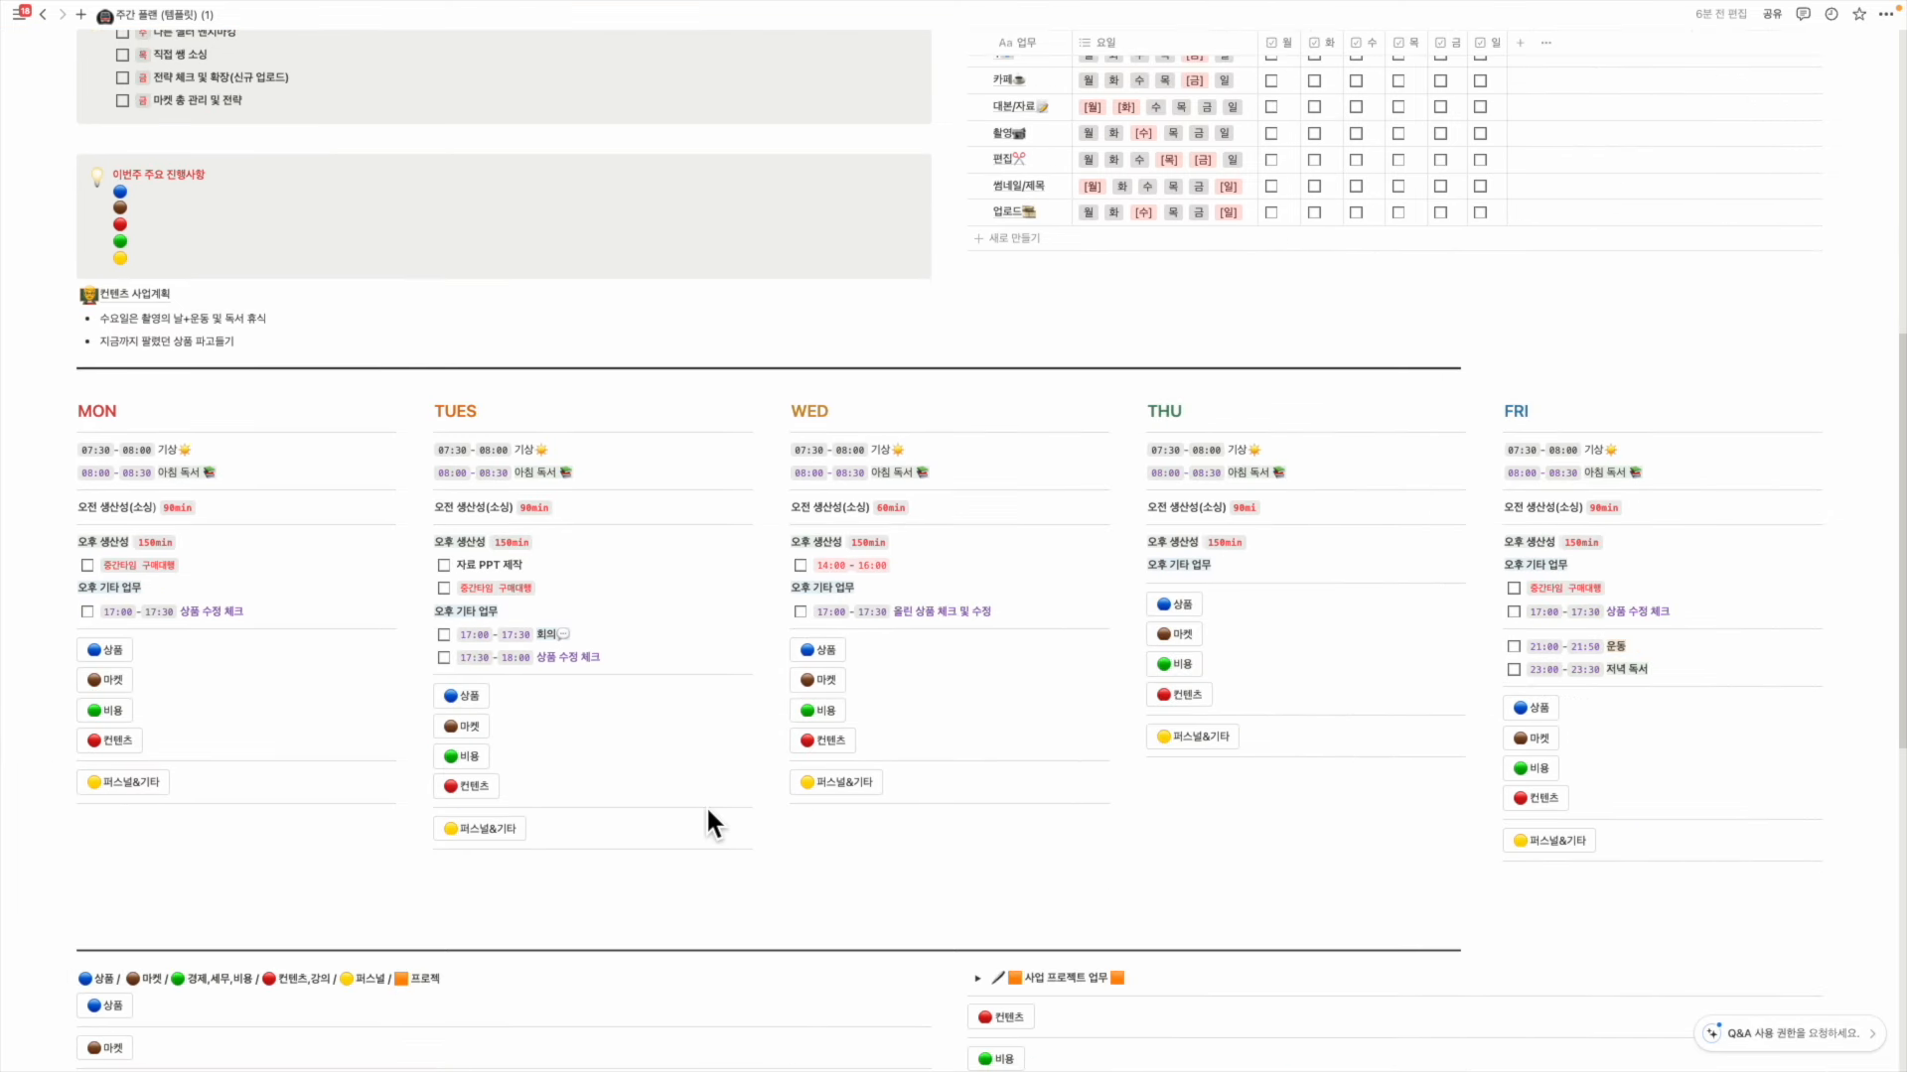
pyautogui.scroll(6, 706, 803)
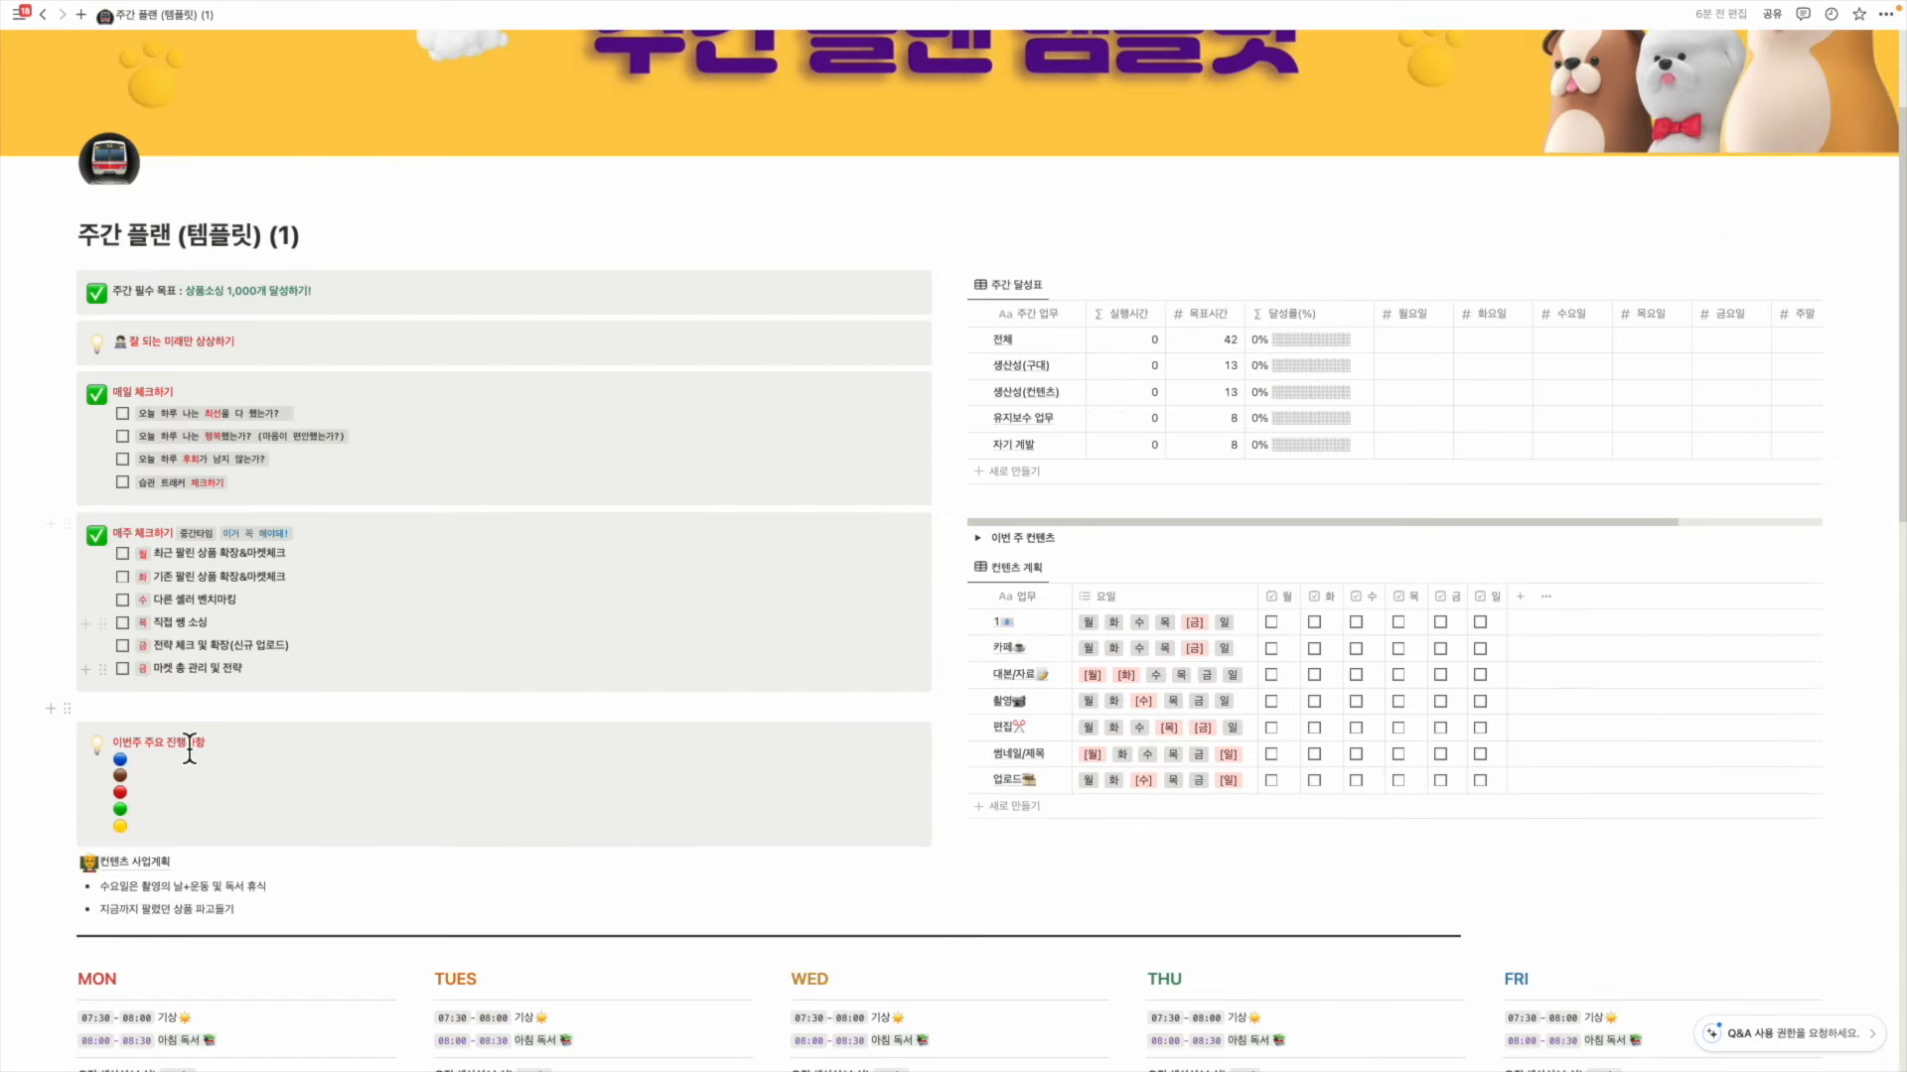
pyautogui.moveTo(316, 291); pyautogui.dragTo(191, 298)
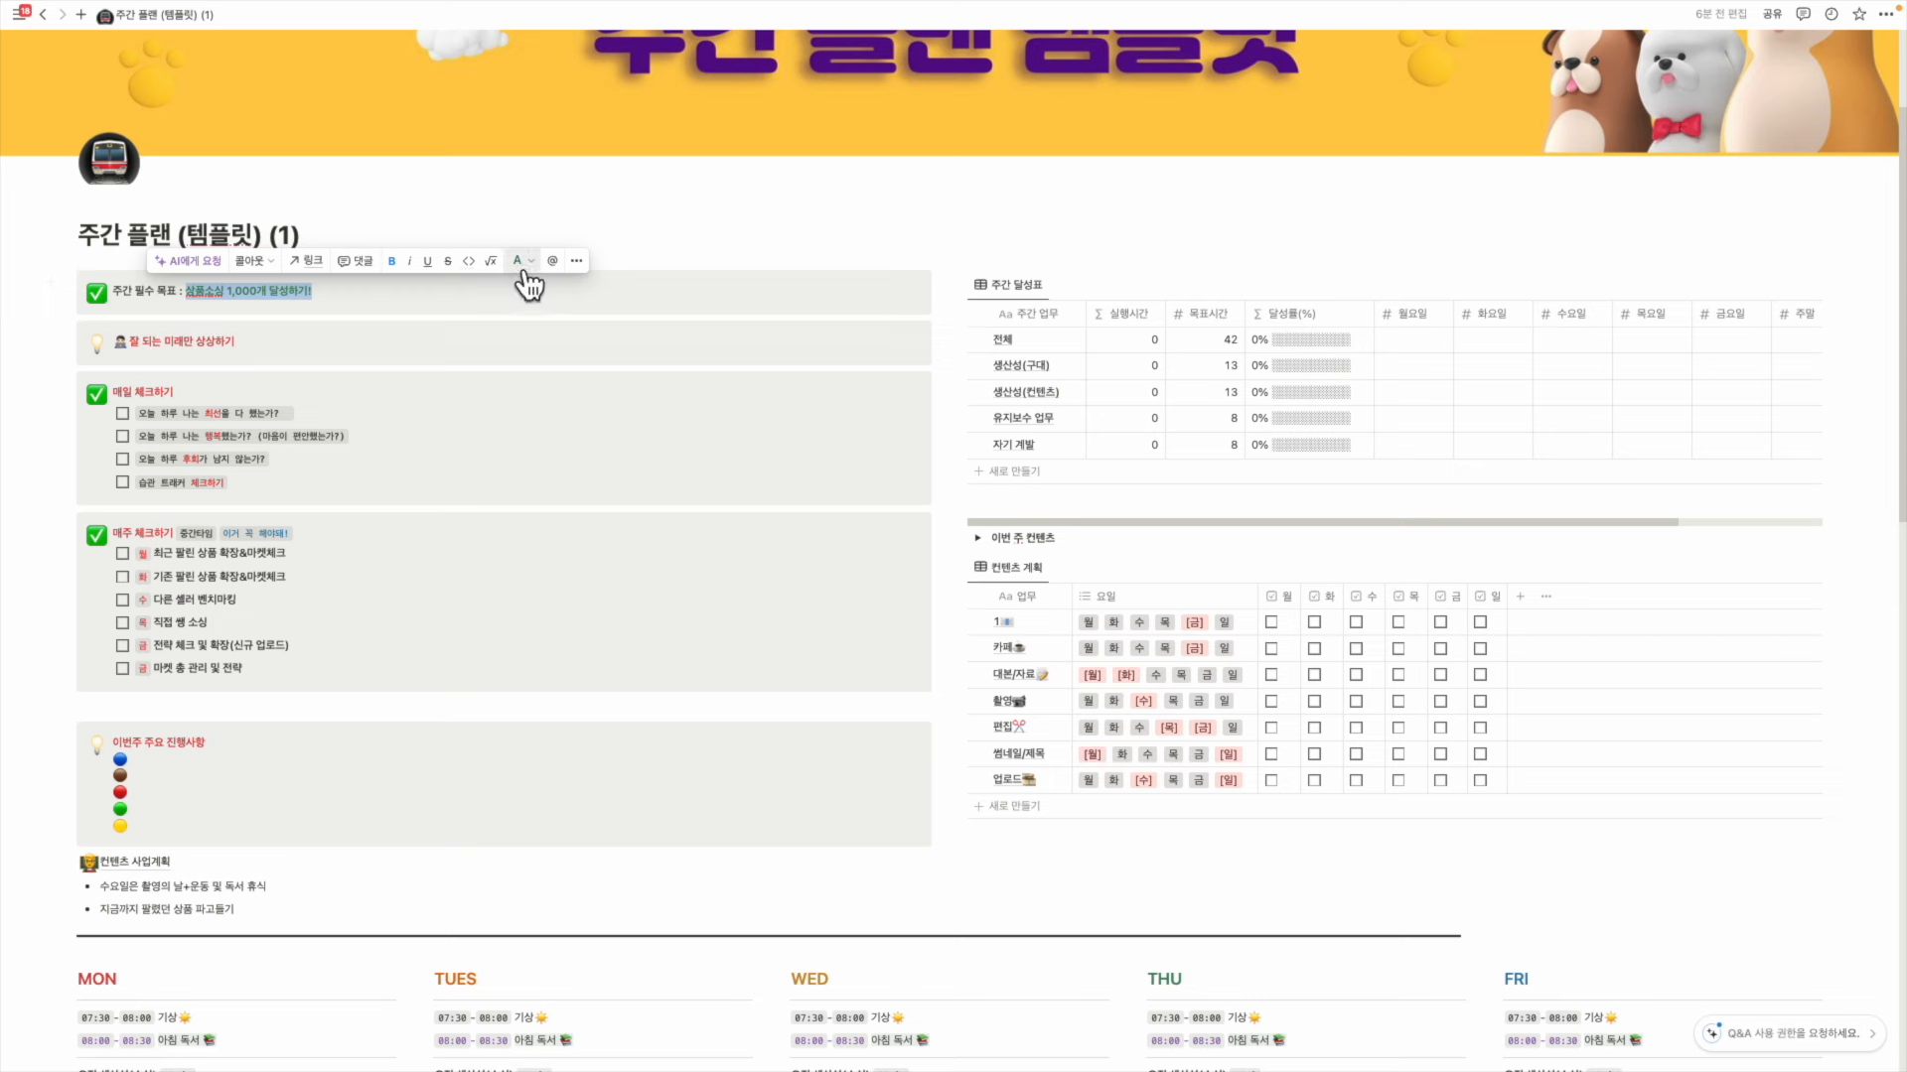
pyautogui.click(518, 260)
pyautogui.click(525, 569)
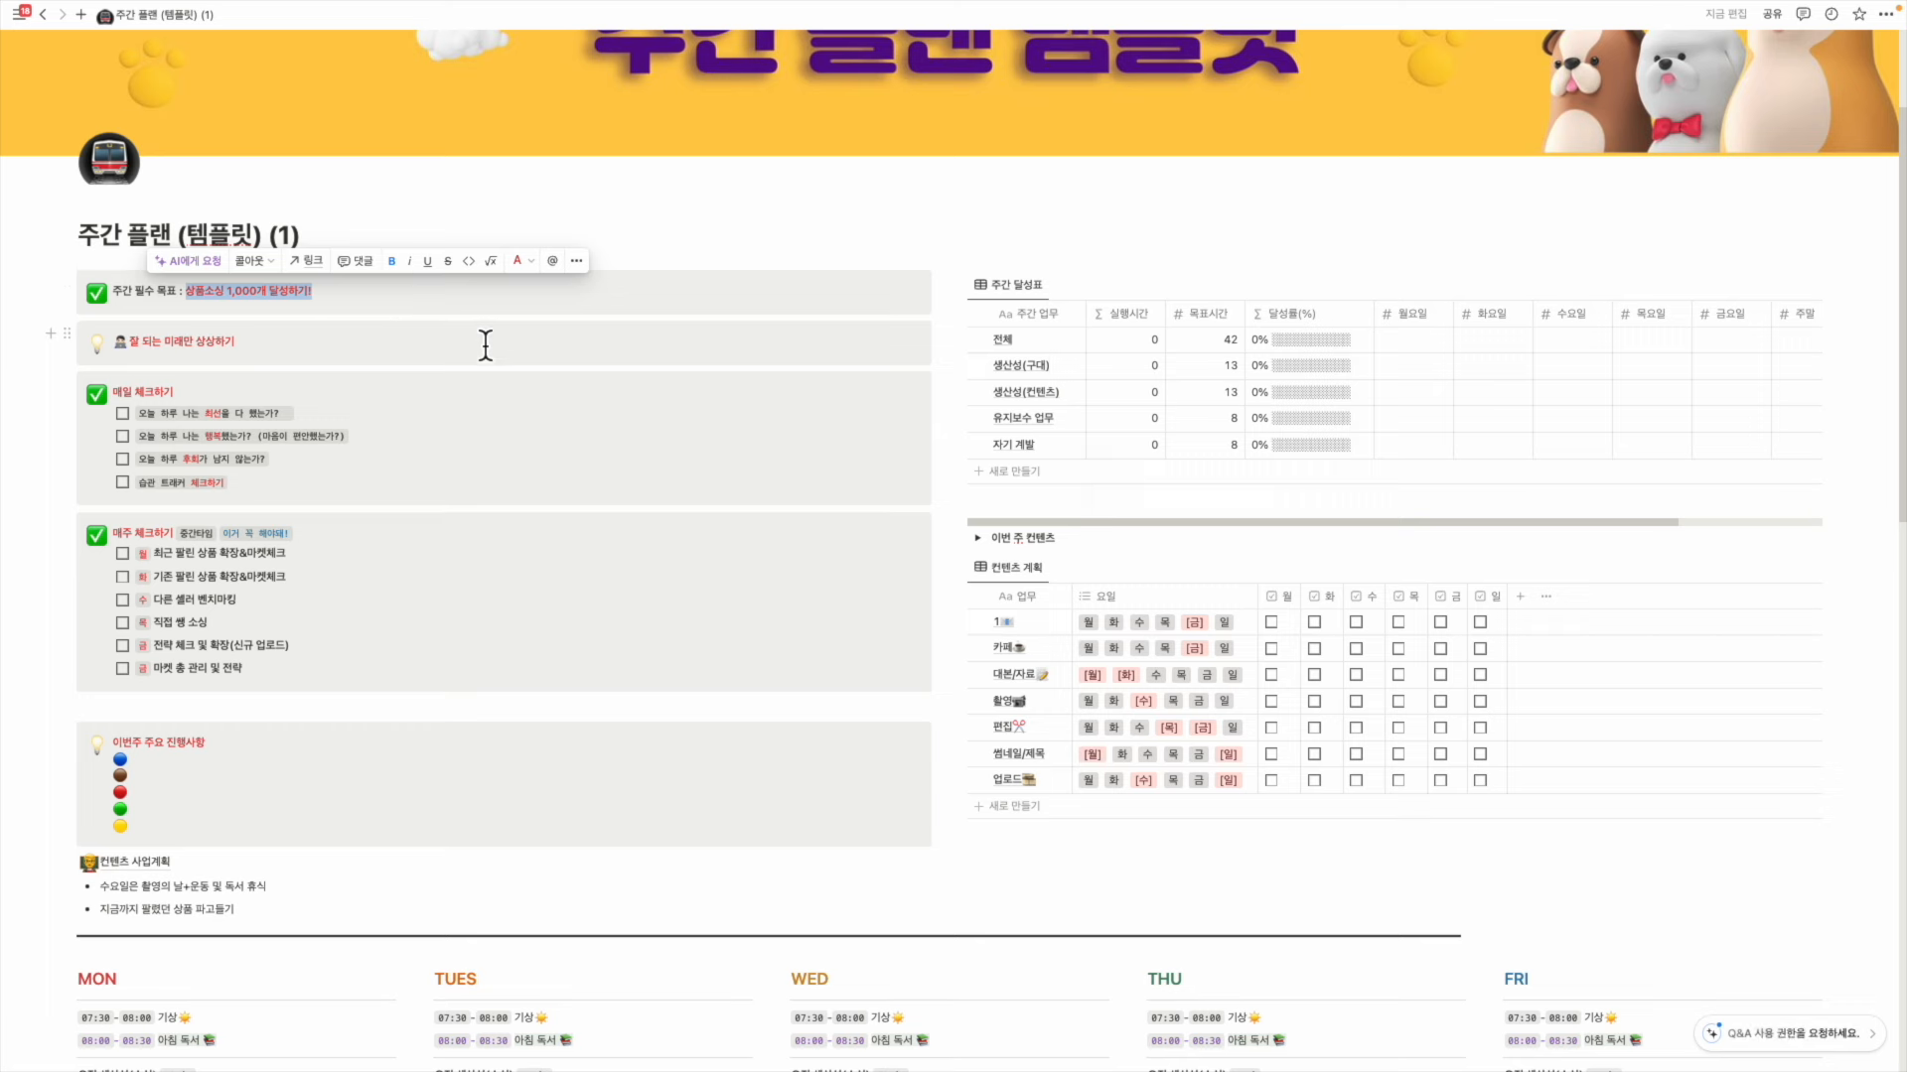
# Duplicate the callout block "잘 되는 미래만 상상하기"
pyautogui.click(432, 352)
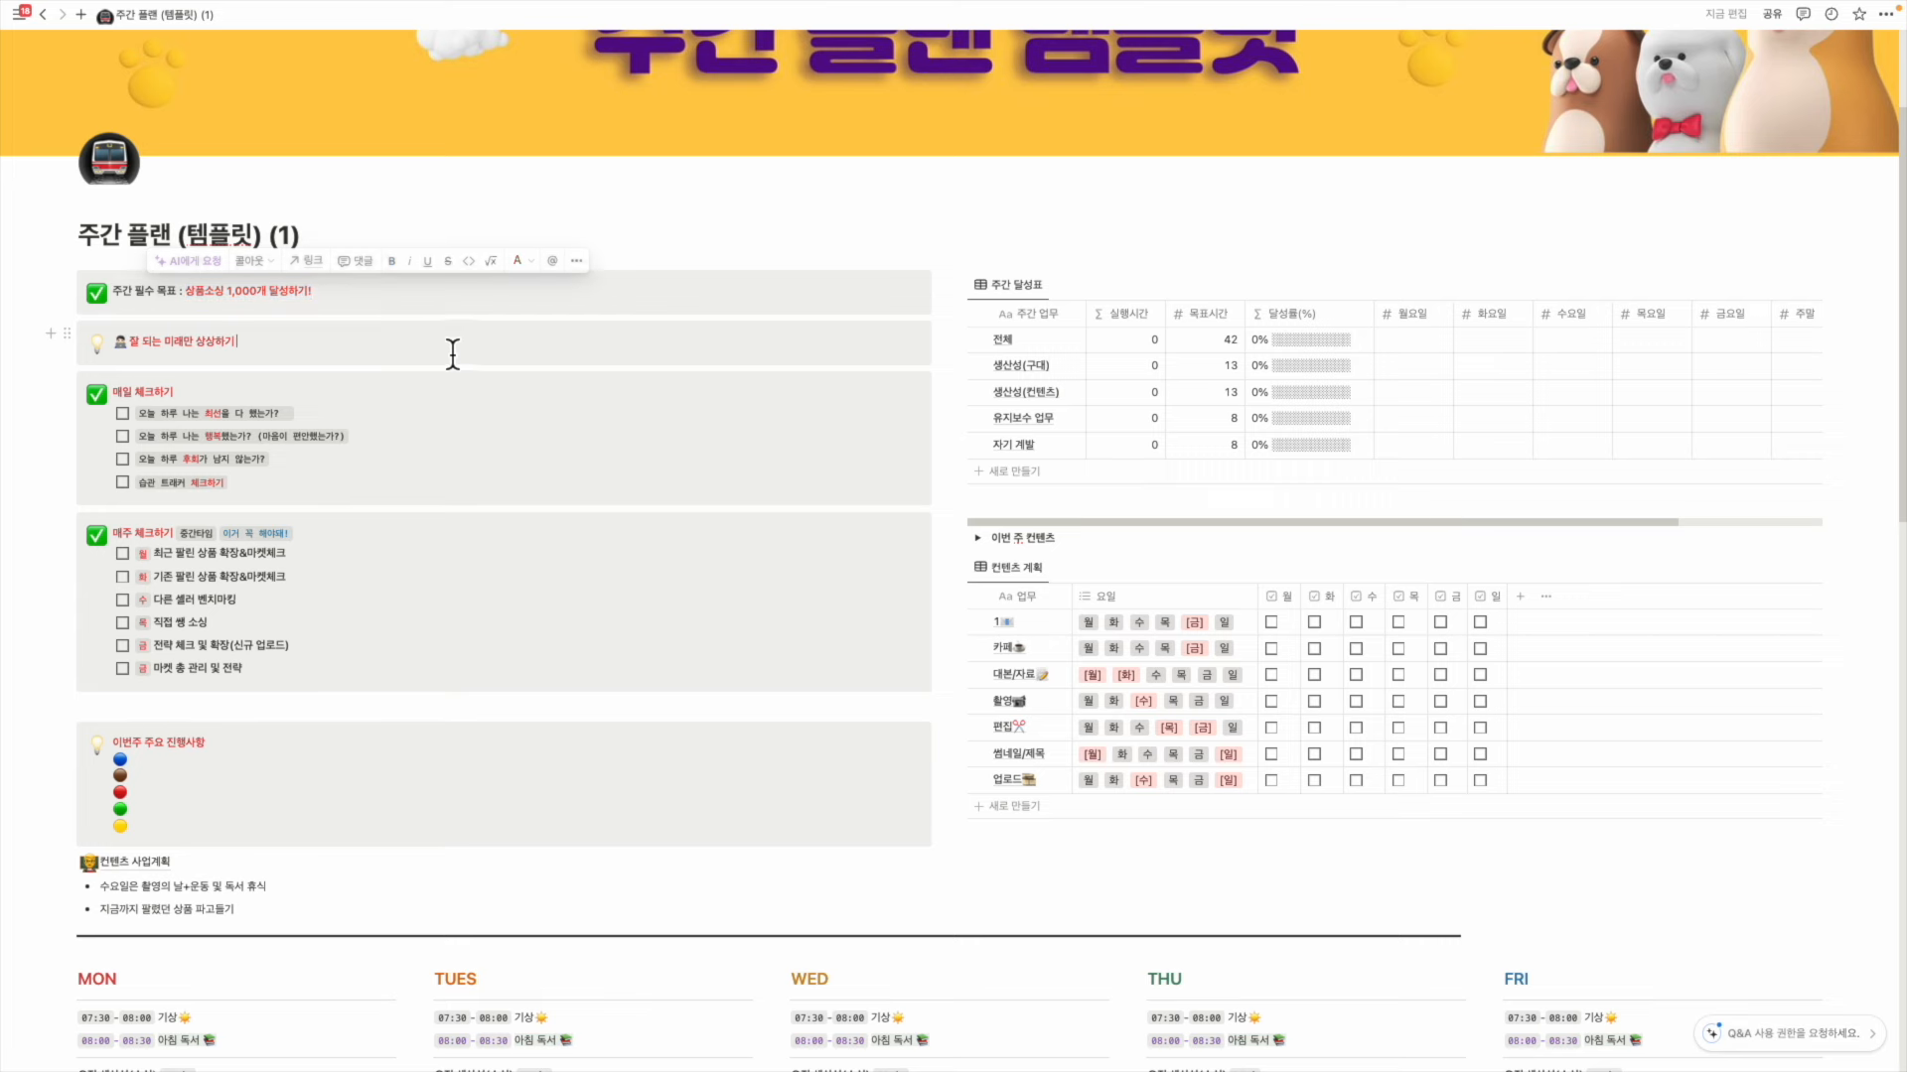
pyautogui.click(67, 334)
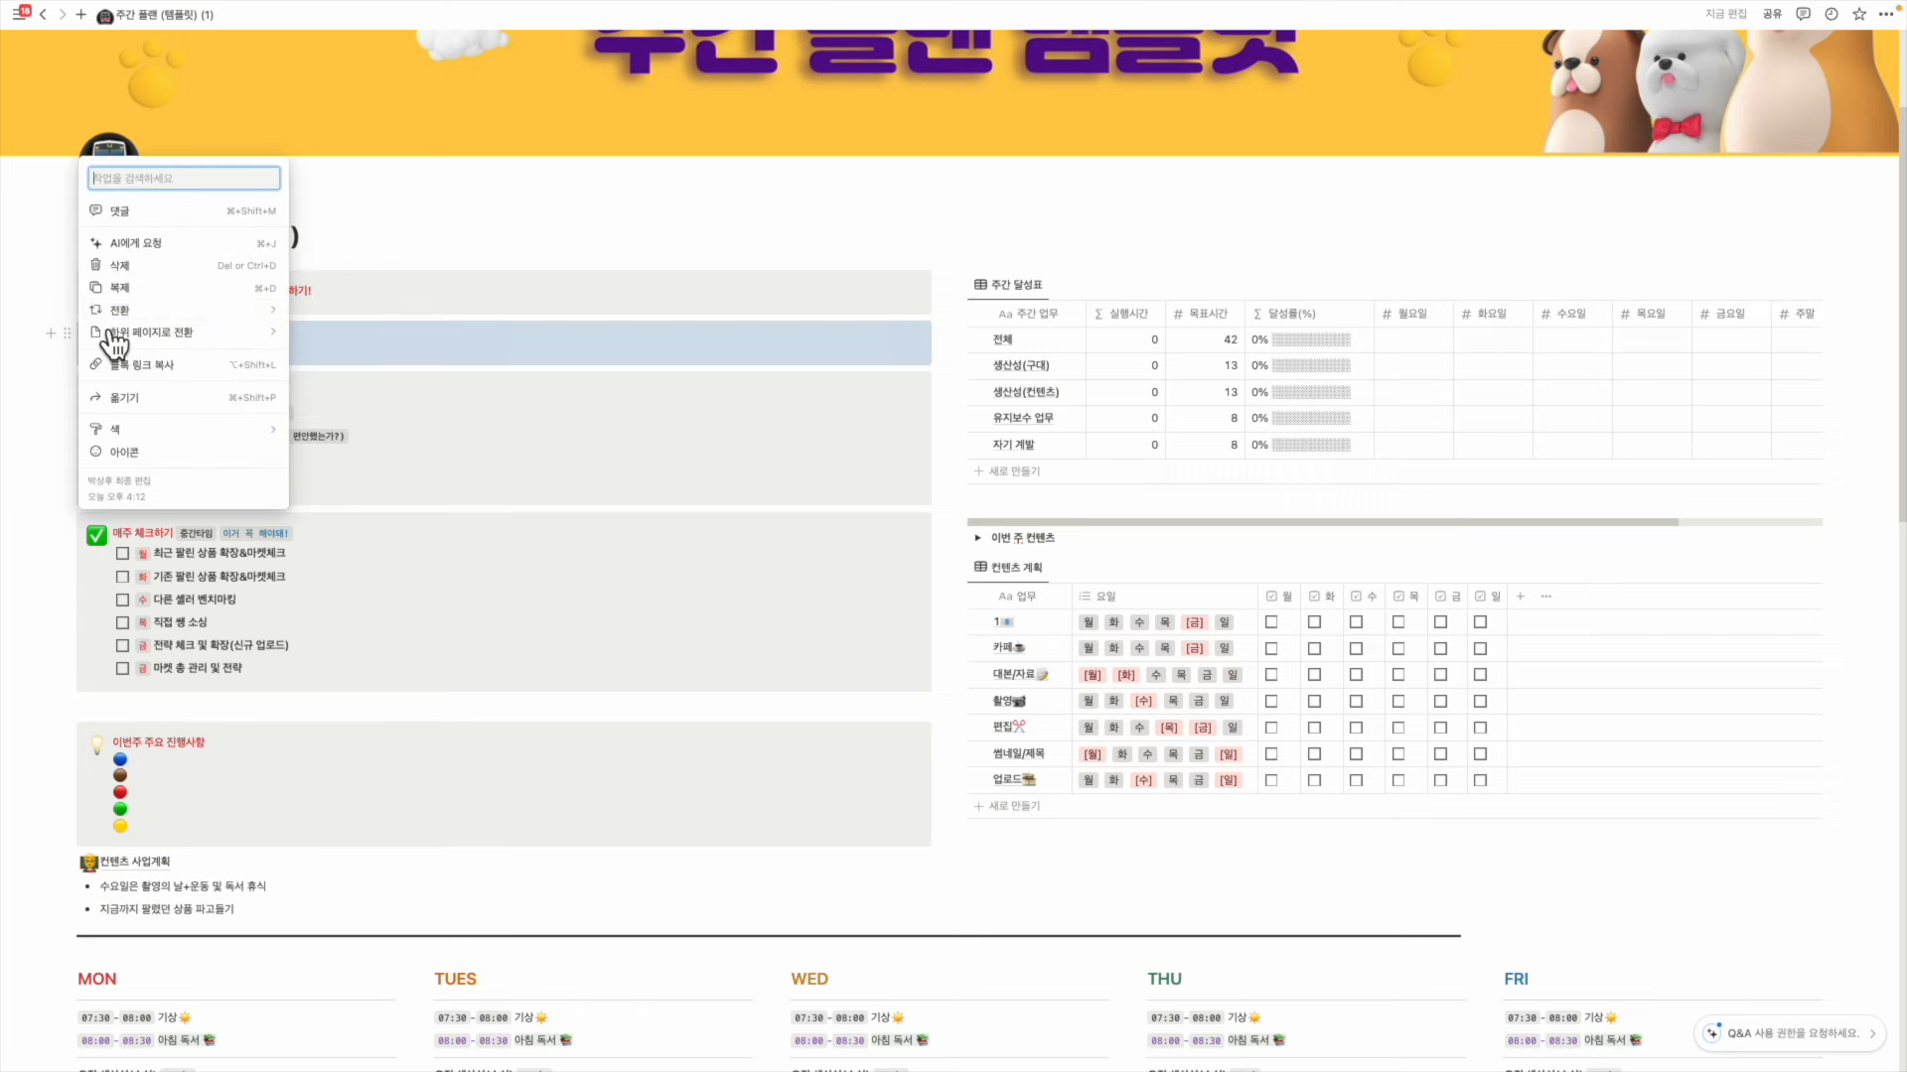
pyautogui.click(164, 293)
# Clear the contents of the duplicated callout block
pyautogui.click(136, 393)
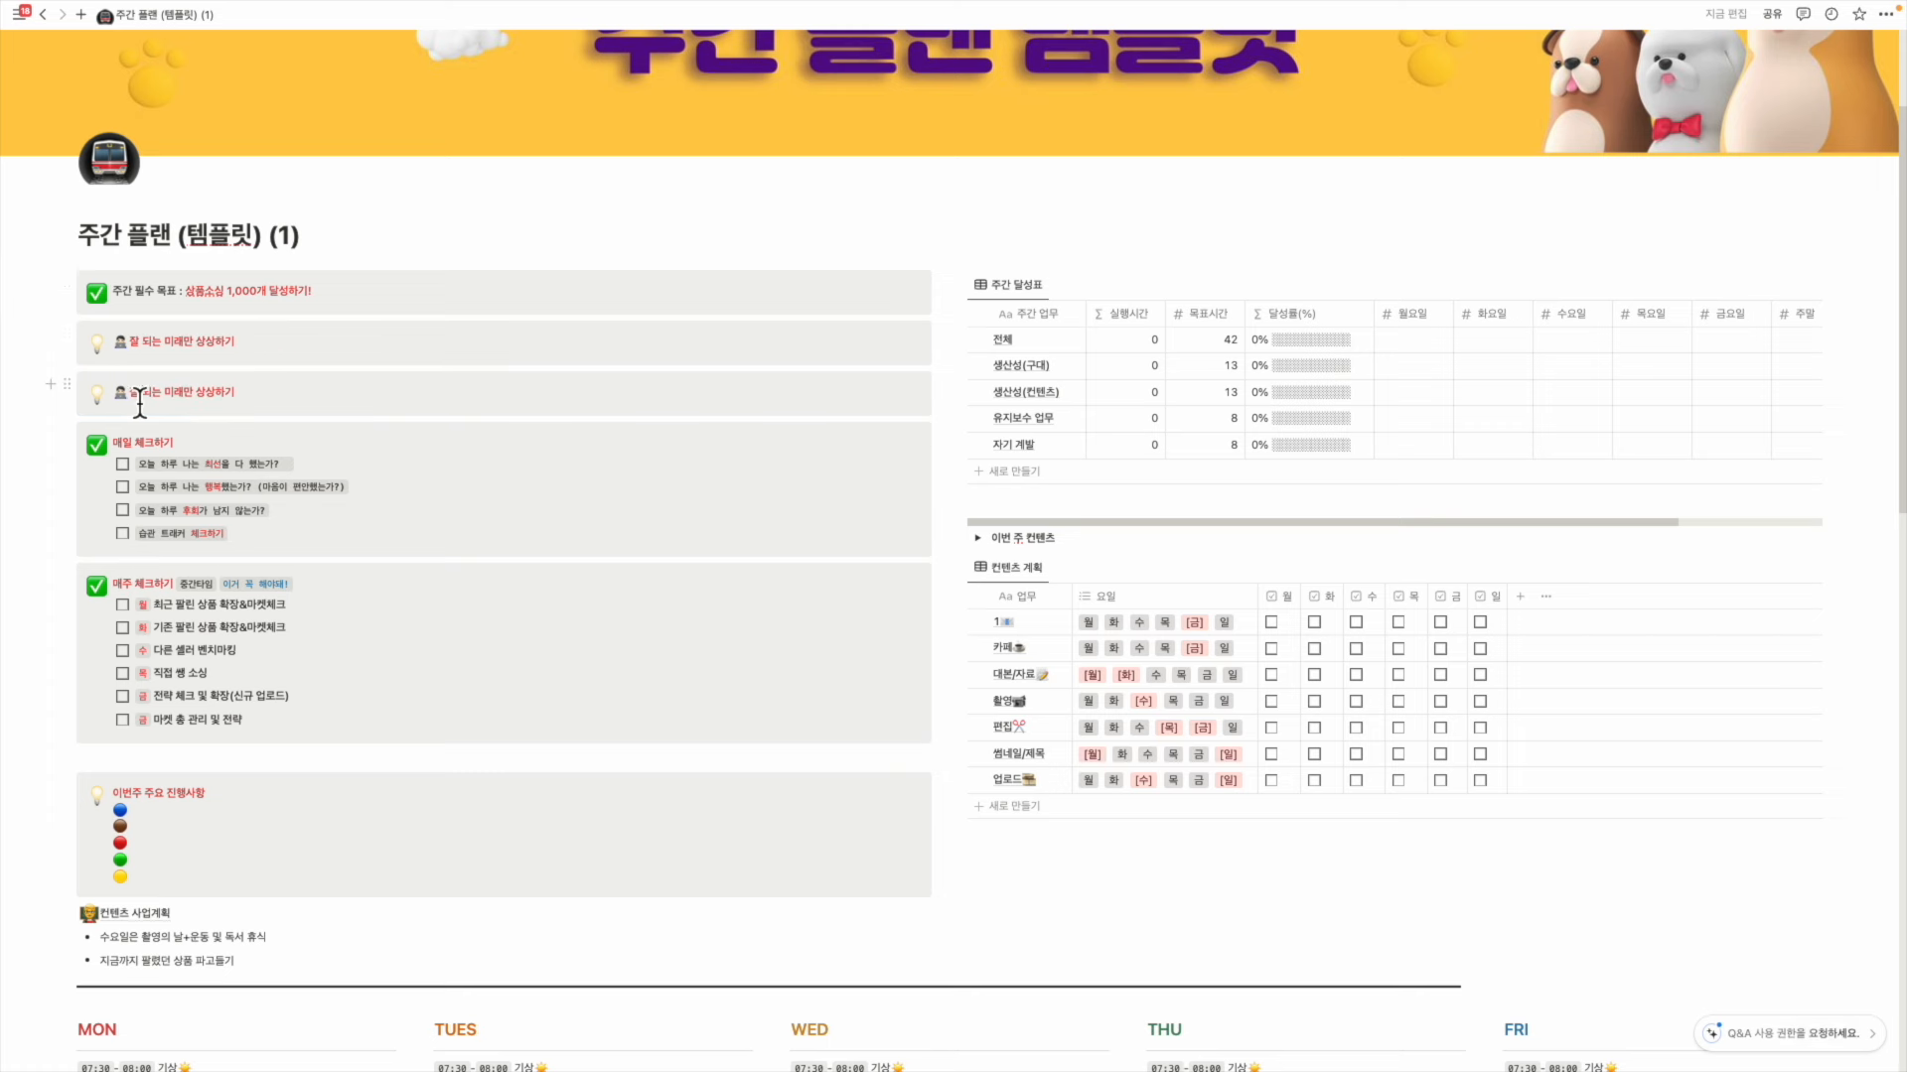
pyautogui.moveTo(130, 392); pyautogui.dragTo(298, 407)
pyautogui.press('BackSpace')
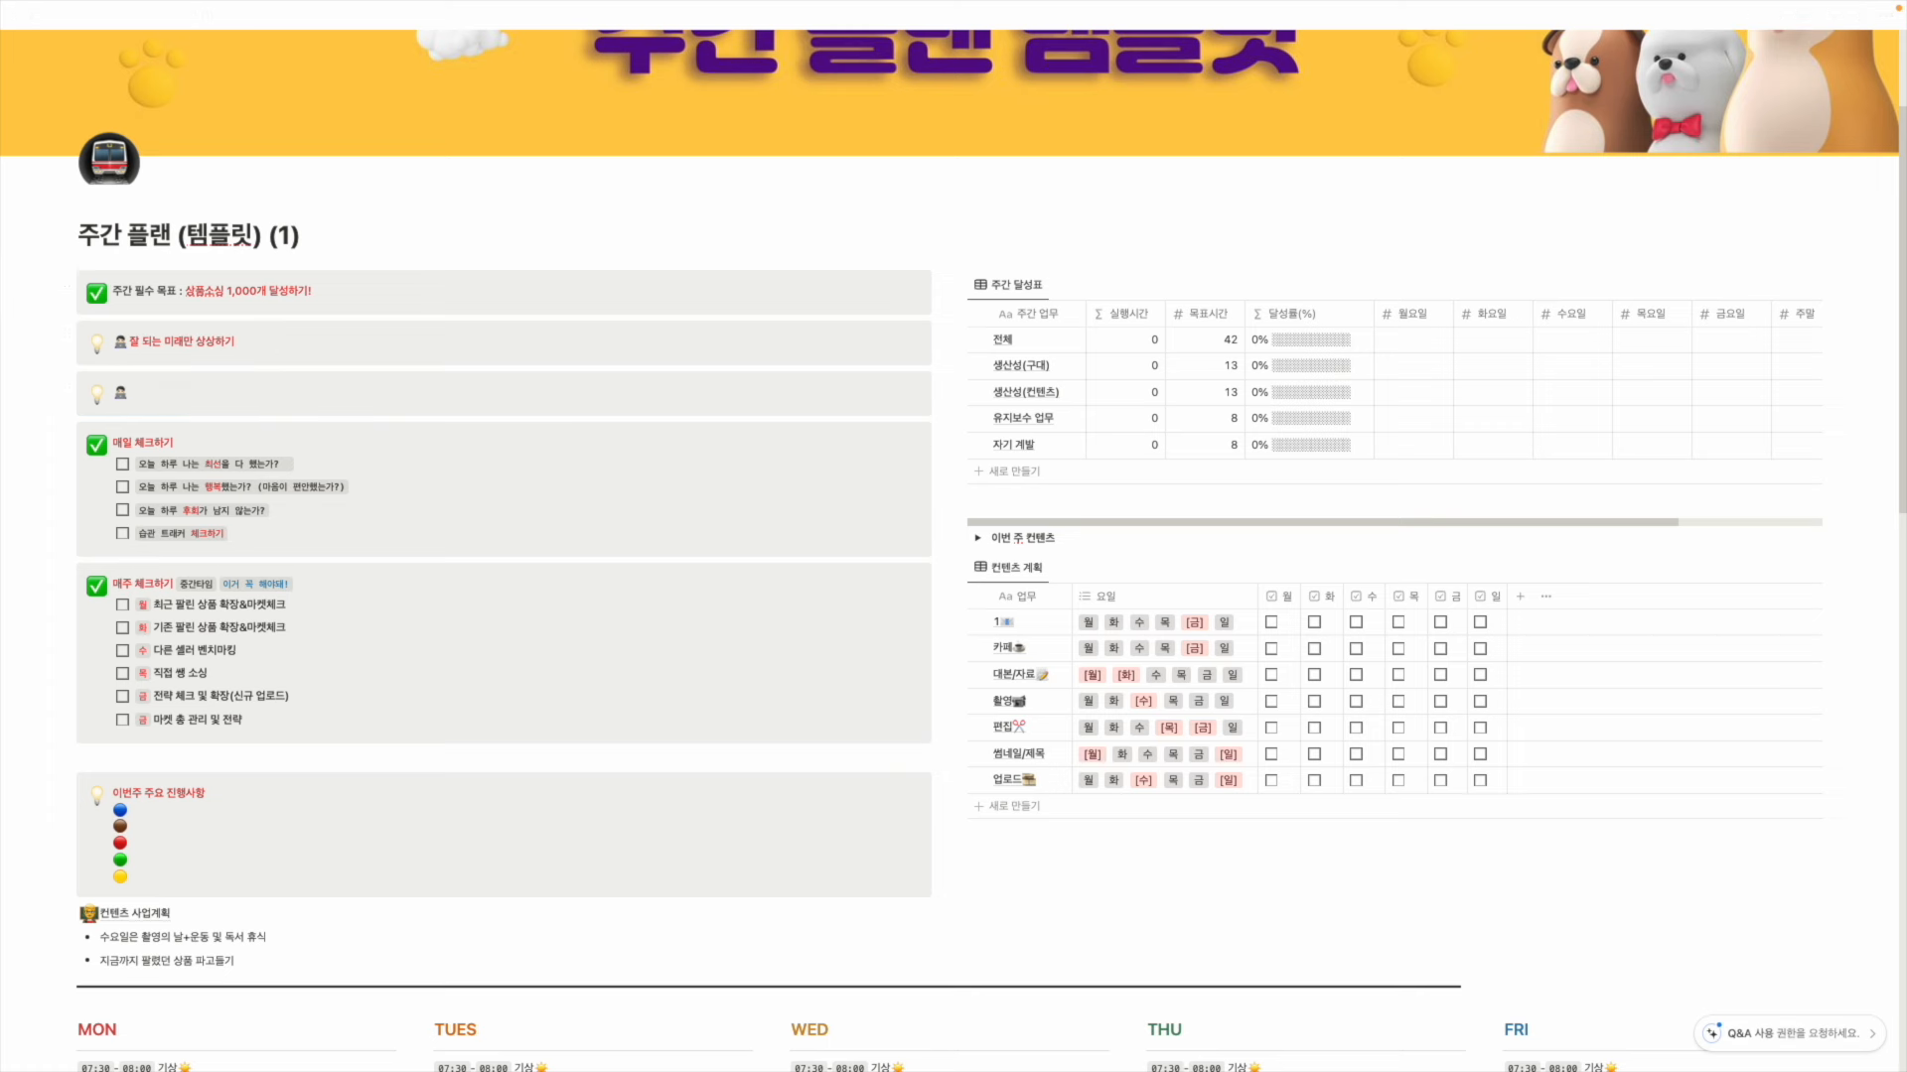
pyautogui.press('BackSpace')
pyautogui.press('BackSpace')
pyautogui.press('BackSpace')
pyautogui.press('BackSpace')
pyautogui.press('BackSpace')
pyautogui.press('BackSpace')
# Open the icon options of the duplicated callout and remove the duplicate from the page
pyautogui.click(68, 385)
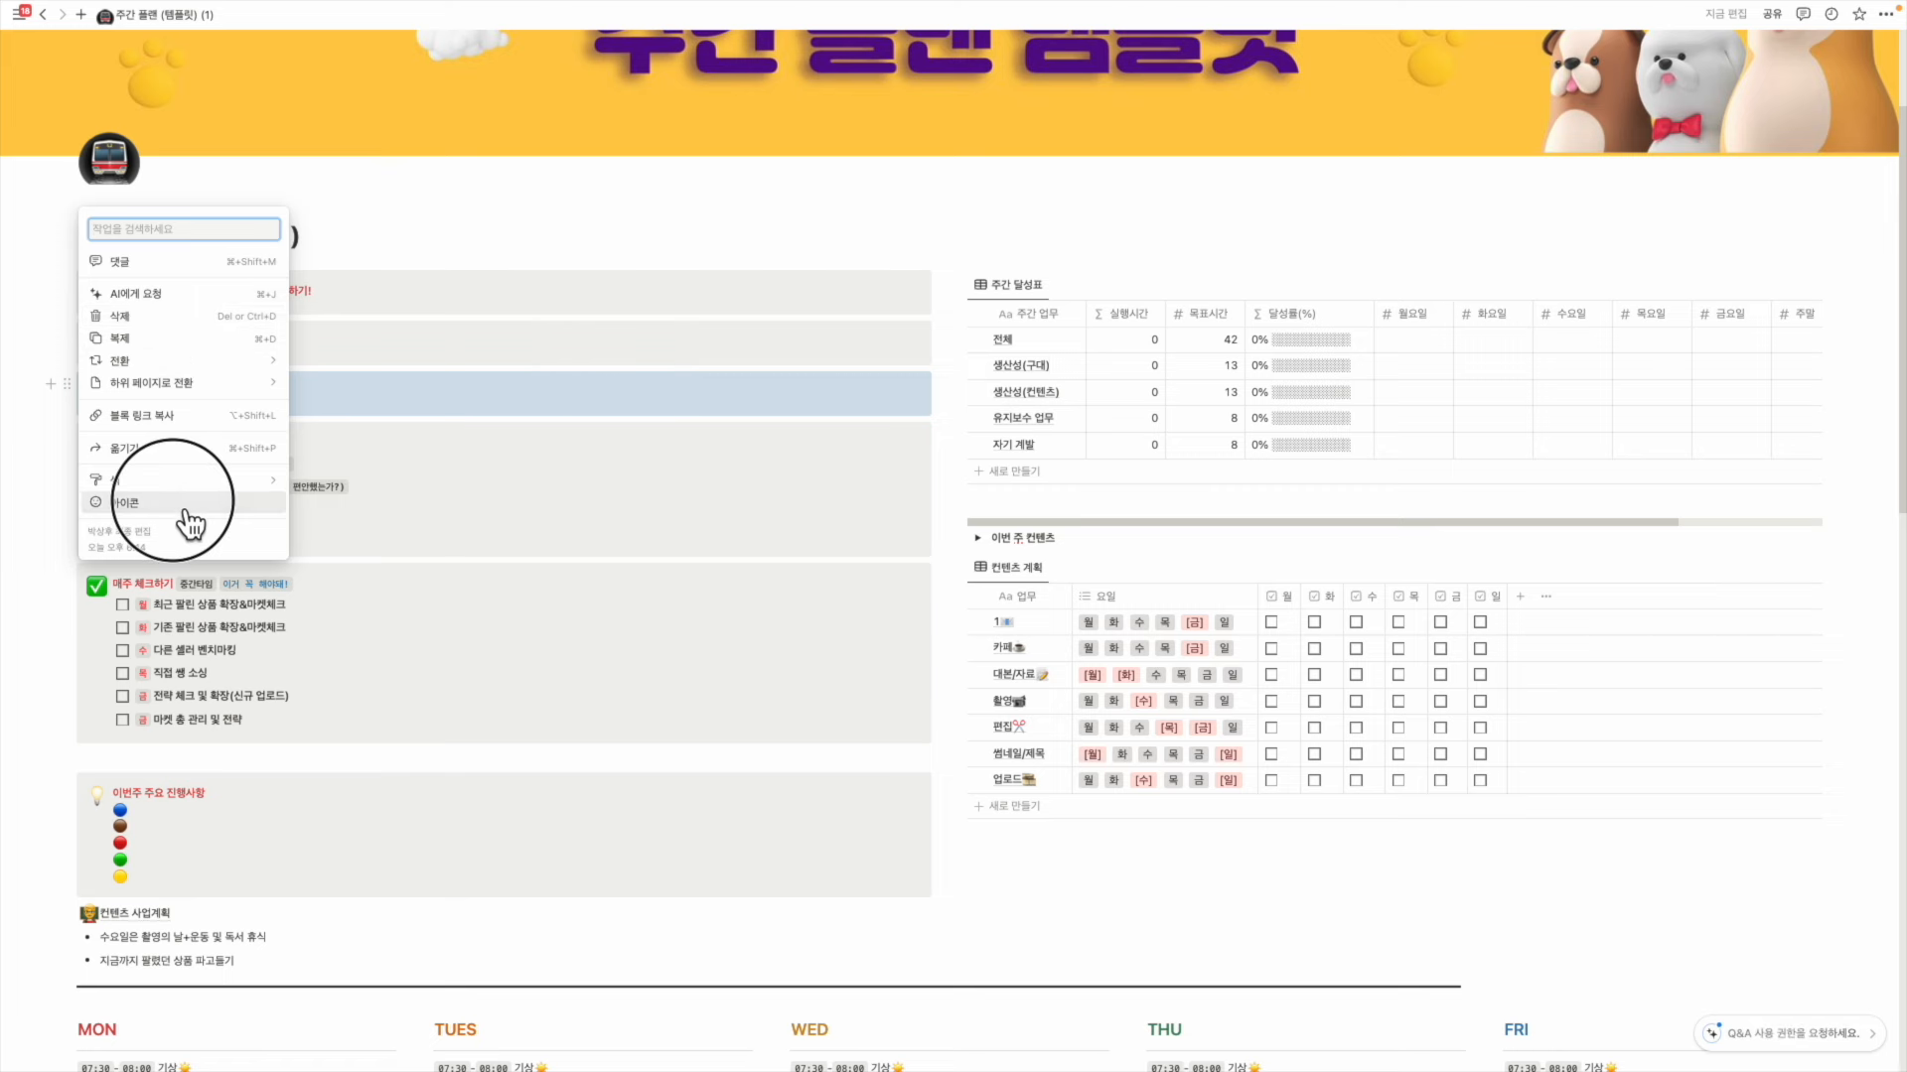
pyautogui.click(124, 502)
pyautogui.click(383, 413)
pyautogui.click(115, 413)
pyautogui.click(69, 390)
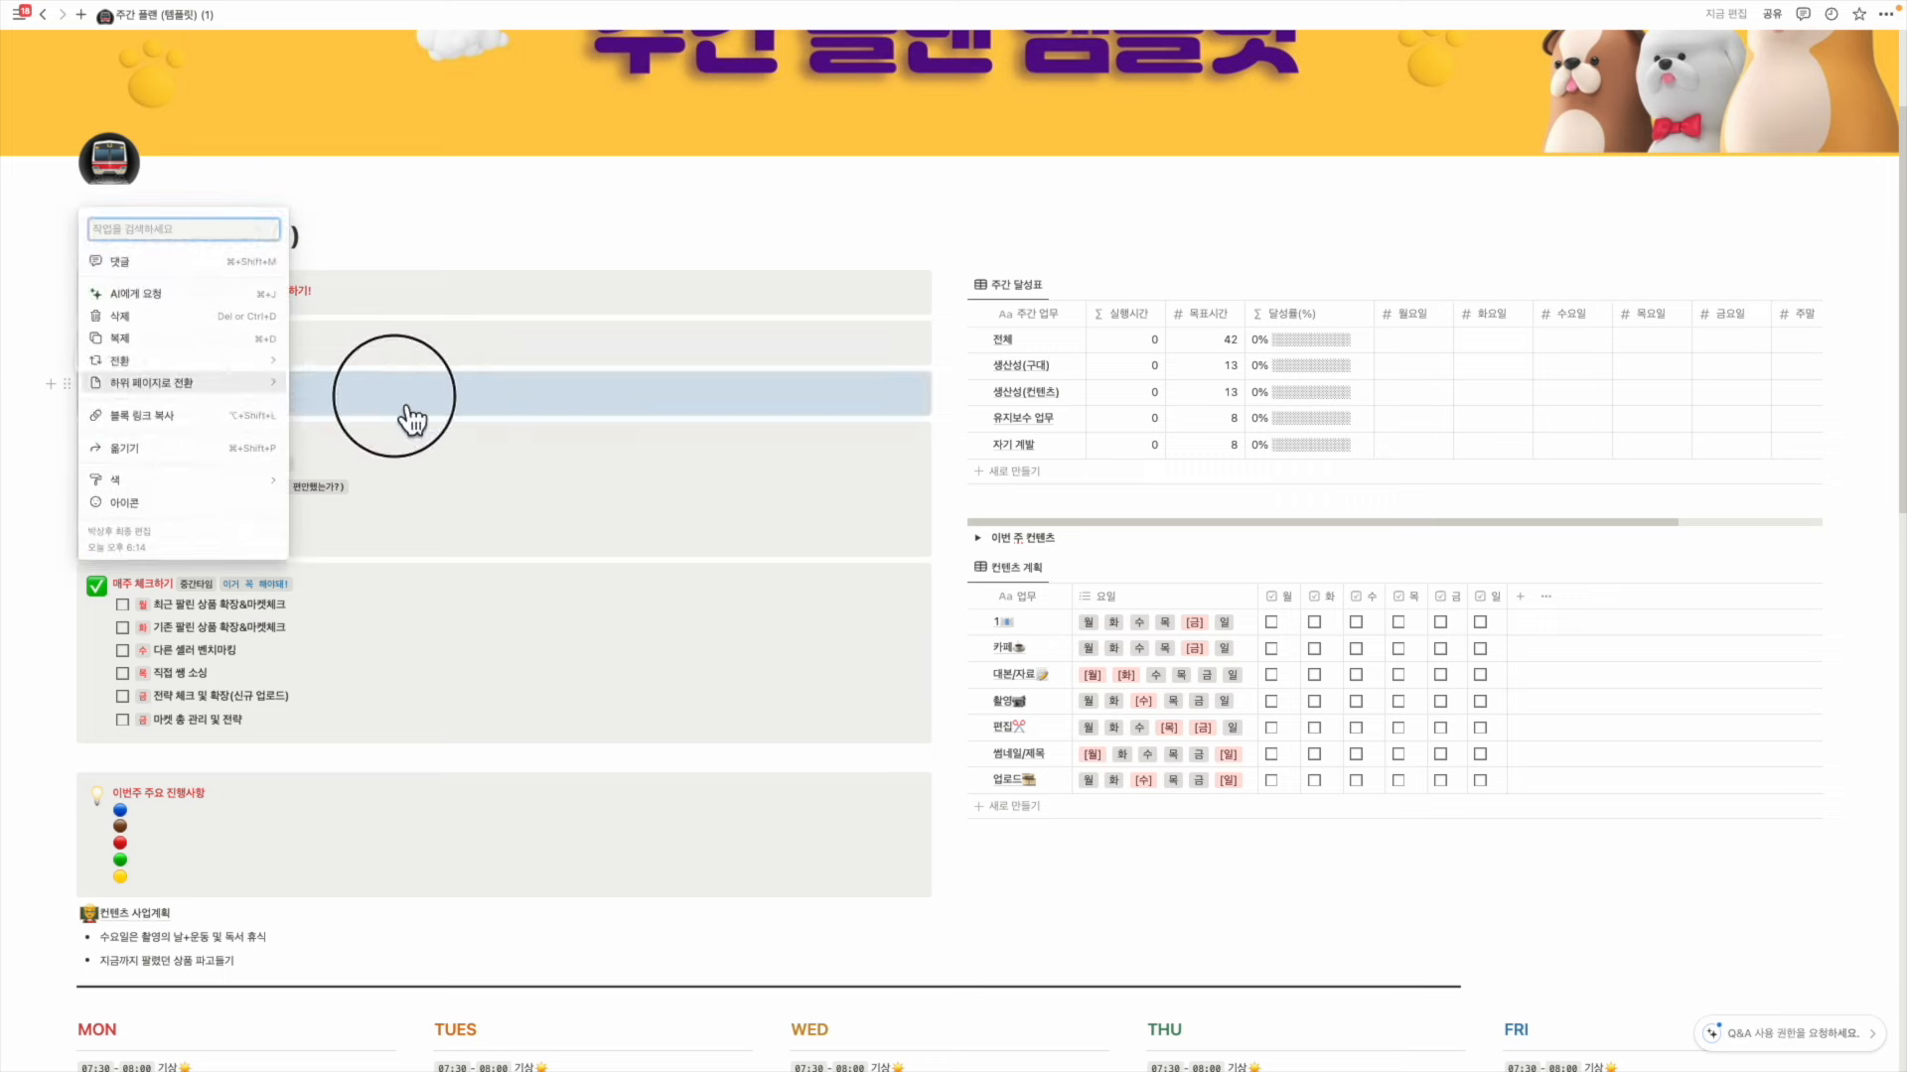
pyautogui.click(397, 395)
pyautogui.click(68, 383)
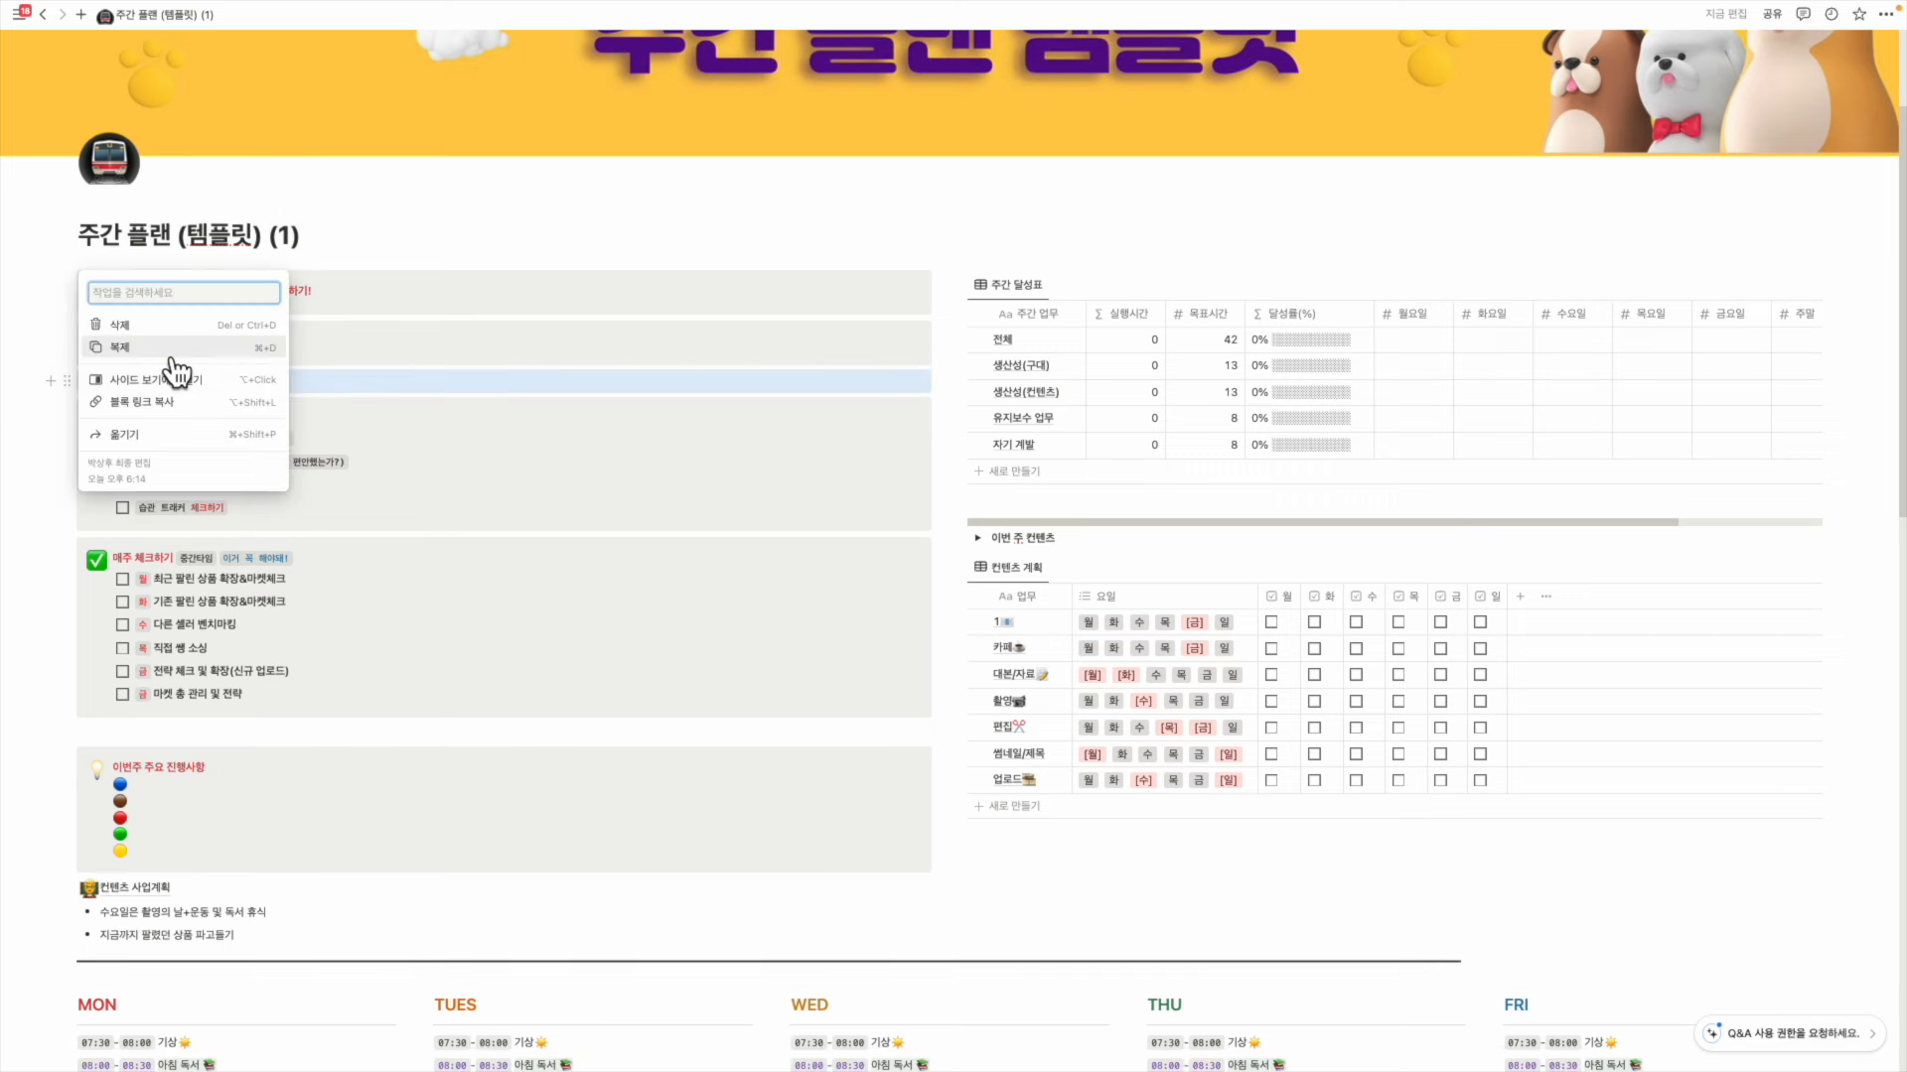
pyautogui.click(169, 349)
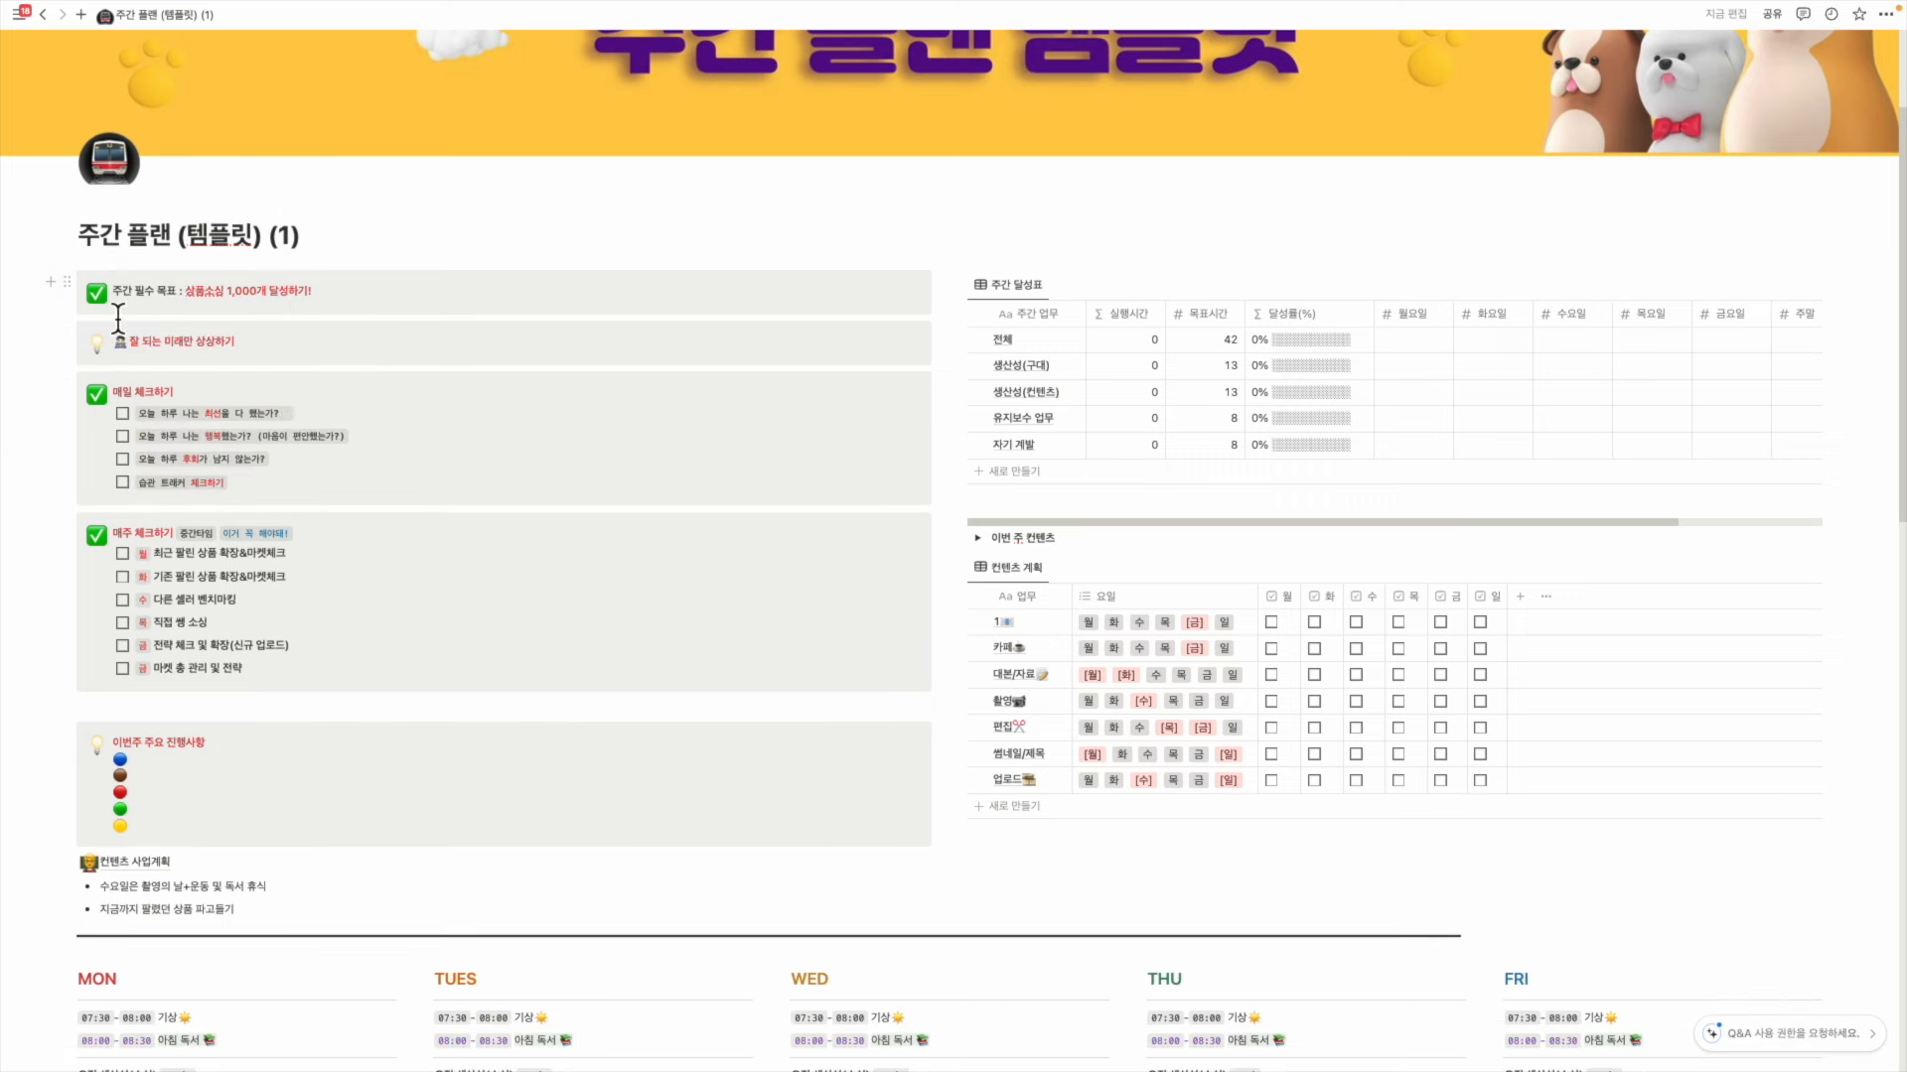
# Insert "구매대행" in front of the weekly checklist heading "매주 체크하기"
pyautogui.moveTo(106, 300); pyautogui.dragTo(98, 300)
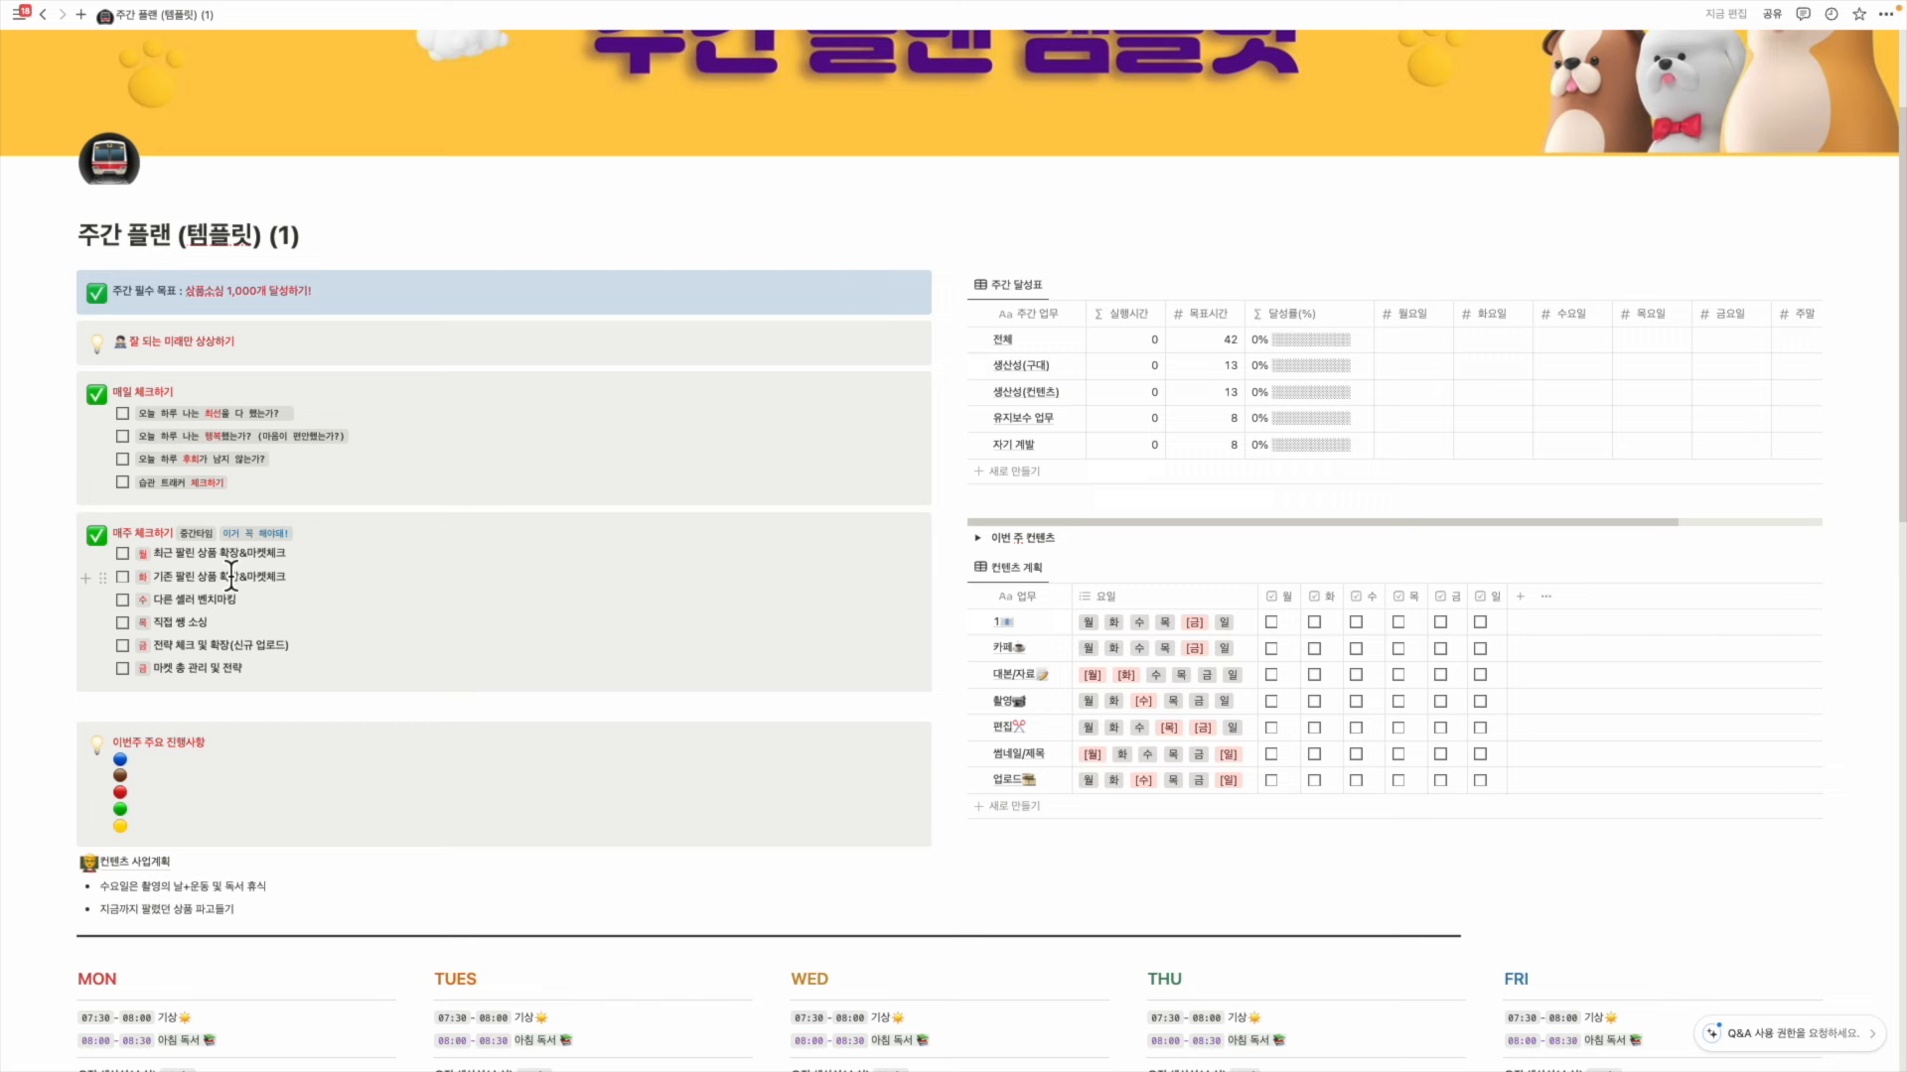
pyautogui.click(114, 533)
pyautogui.write('ㄱ매대행')
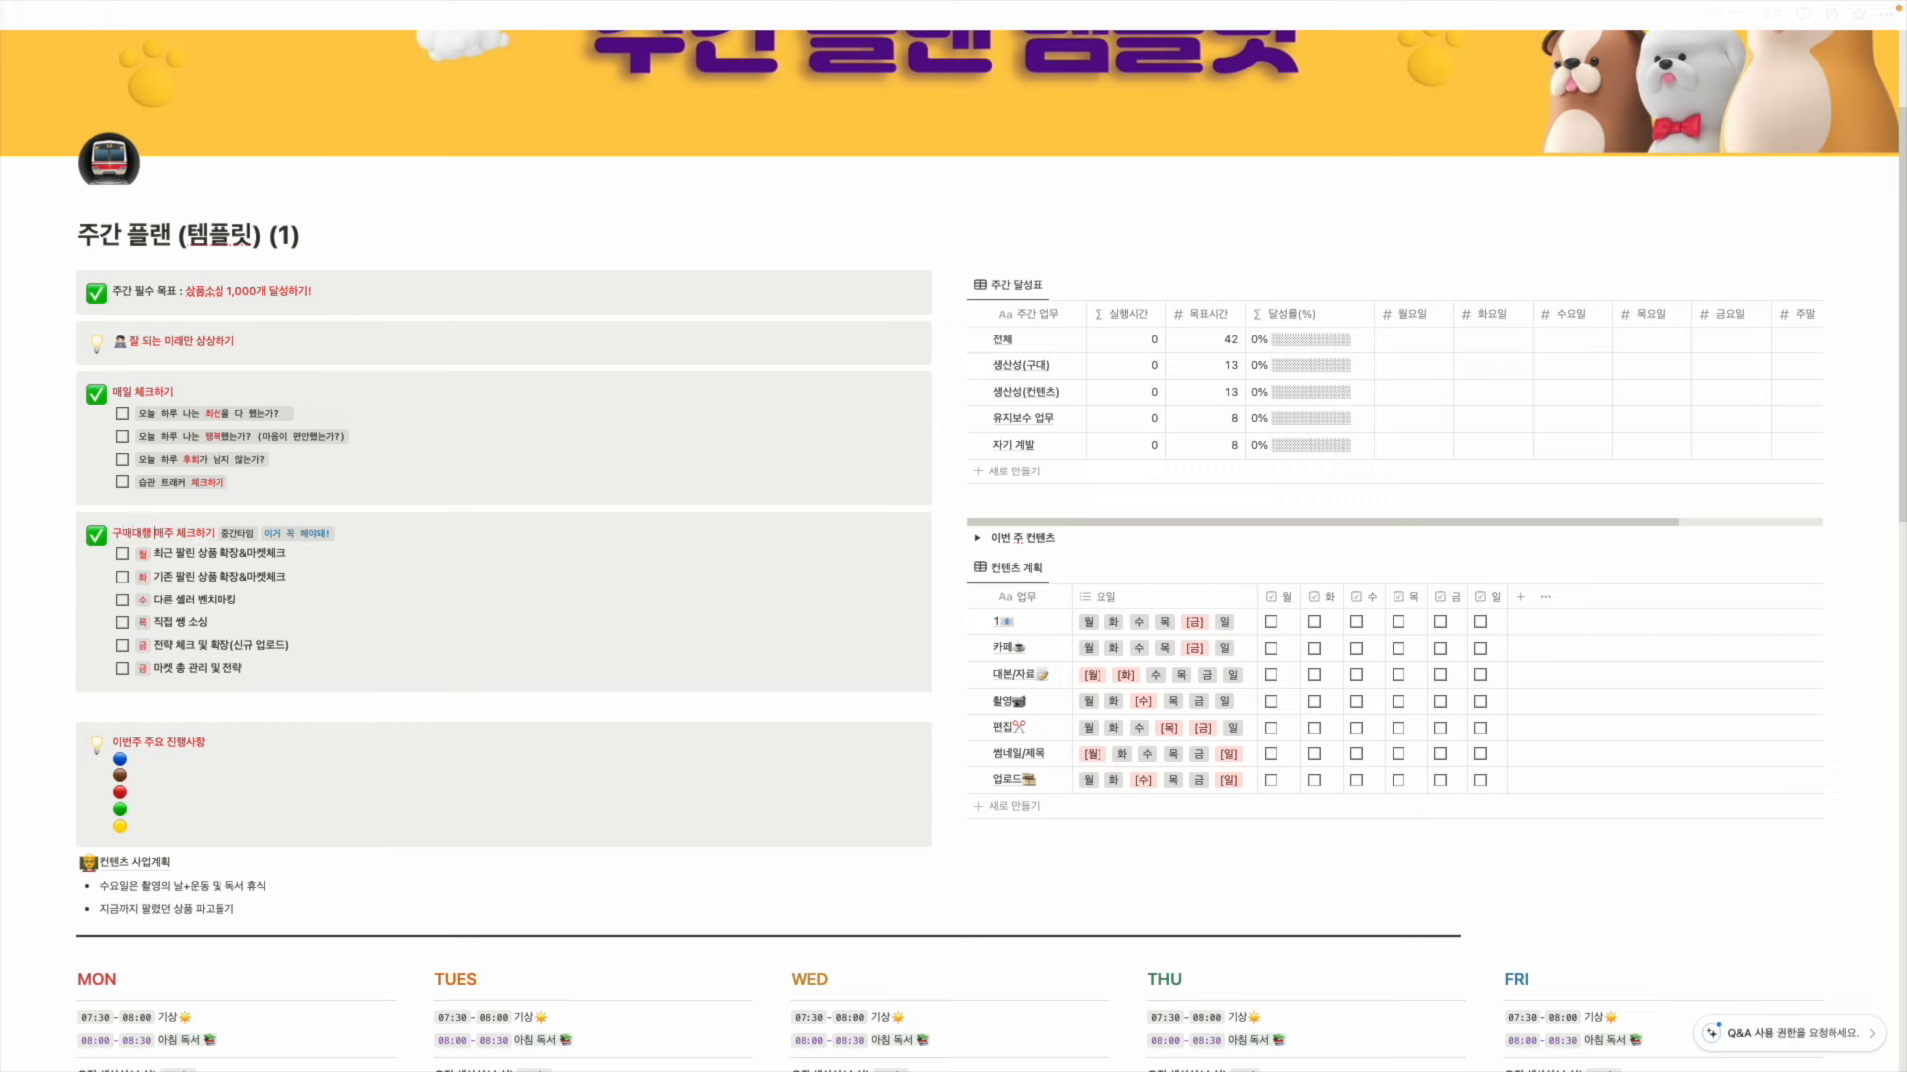
# Rewrite the weekly checklist's Monday and Tuesday items as "팔린 상품 체크하기" and "주문처리 밀린 것", and mark the Monday item complete
pyautogui.moveTo(280, 558); pyautogui.dragTo(154, 551)
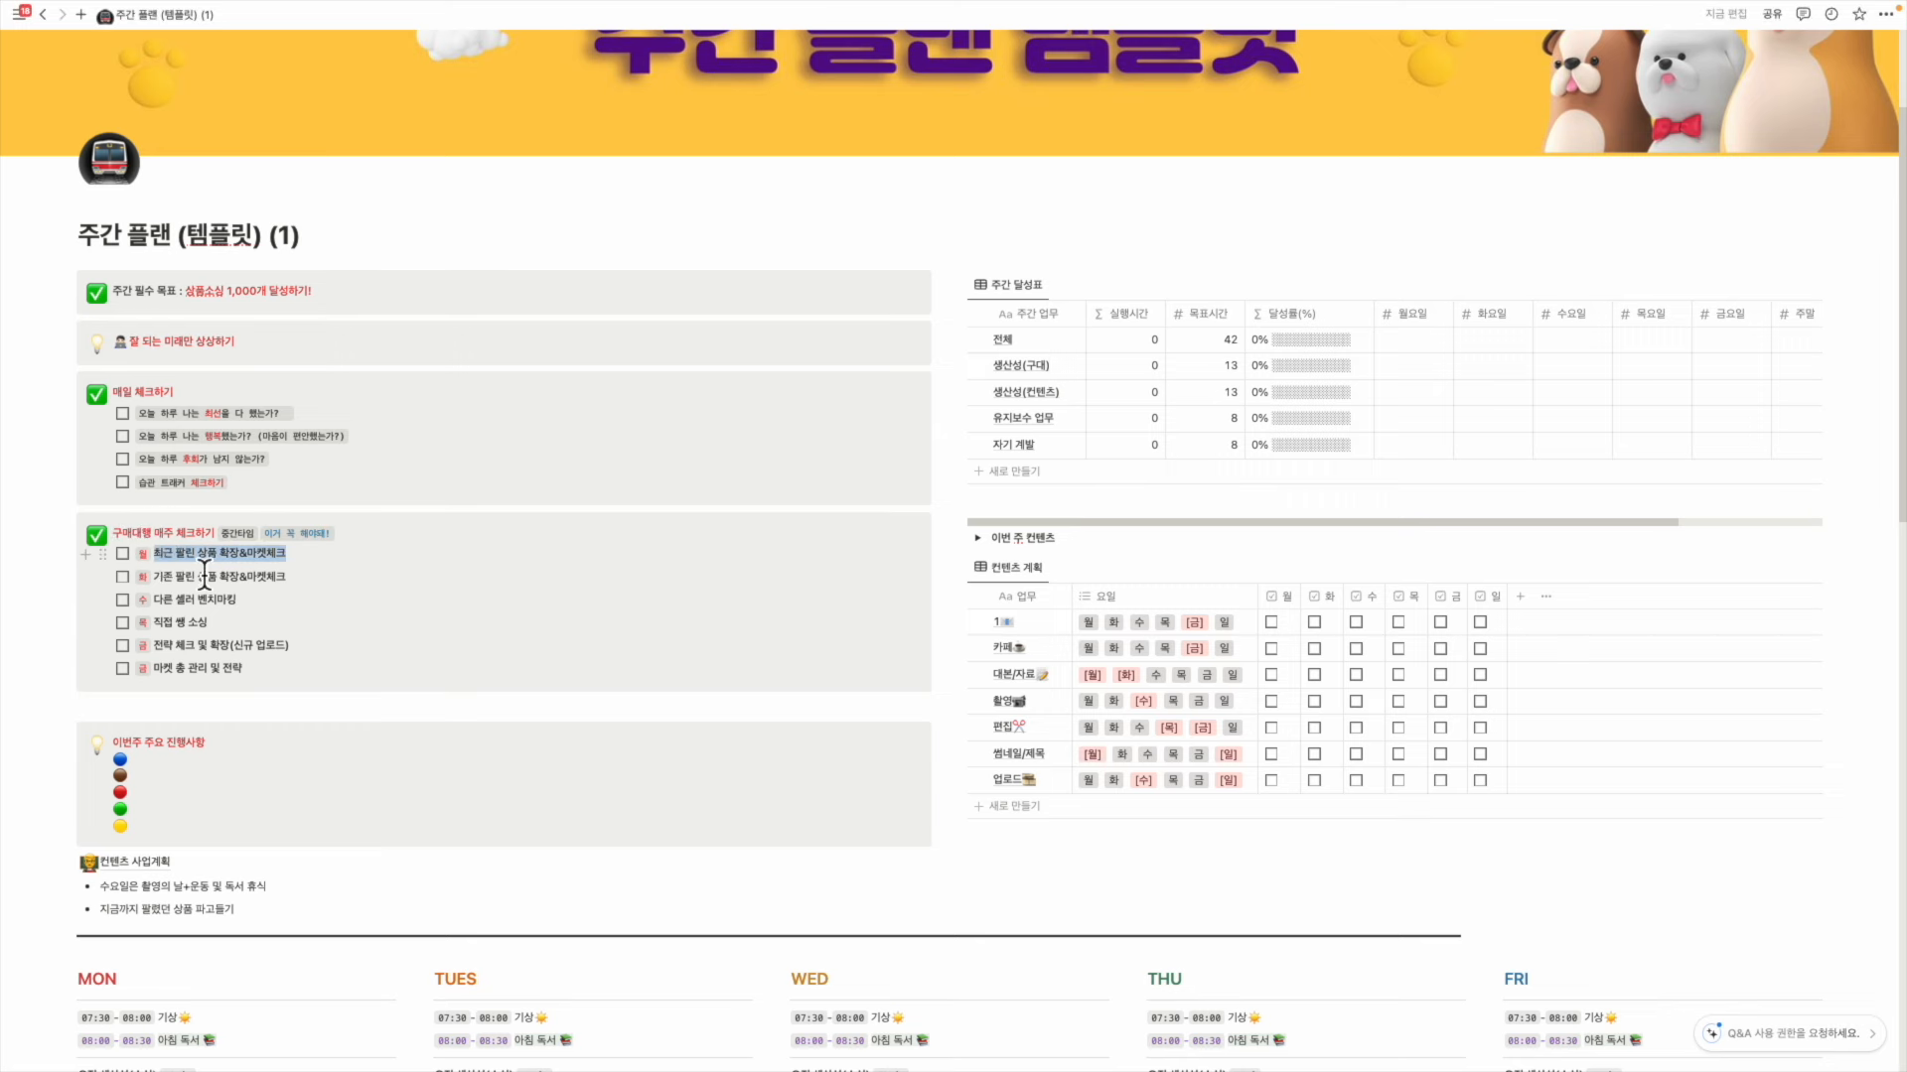
pyautogui.write('팔린 상품 피')
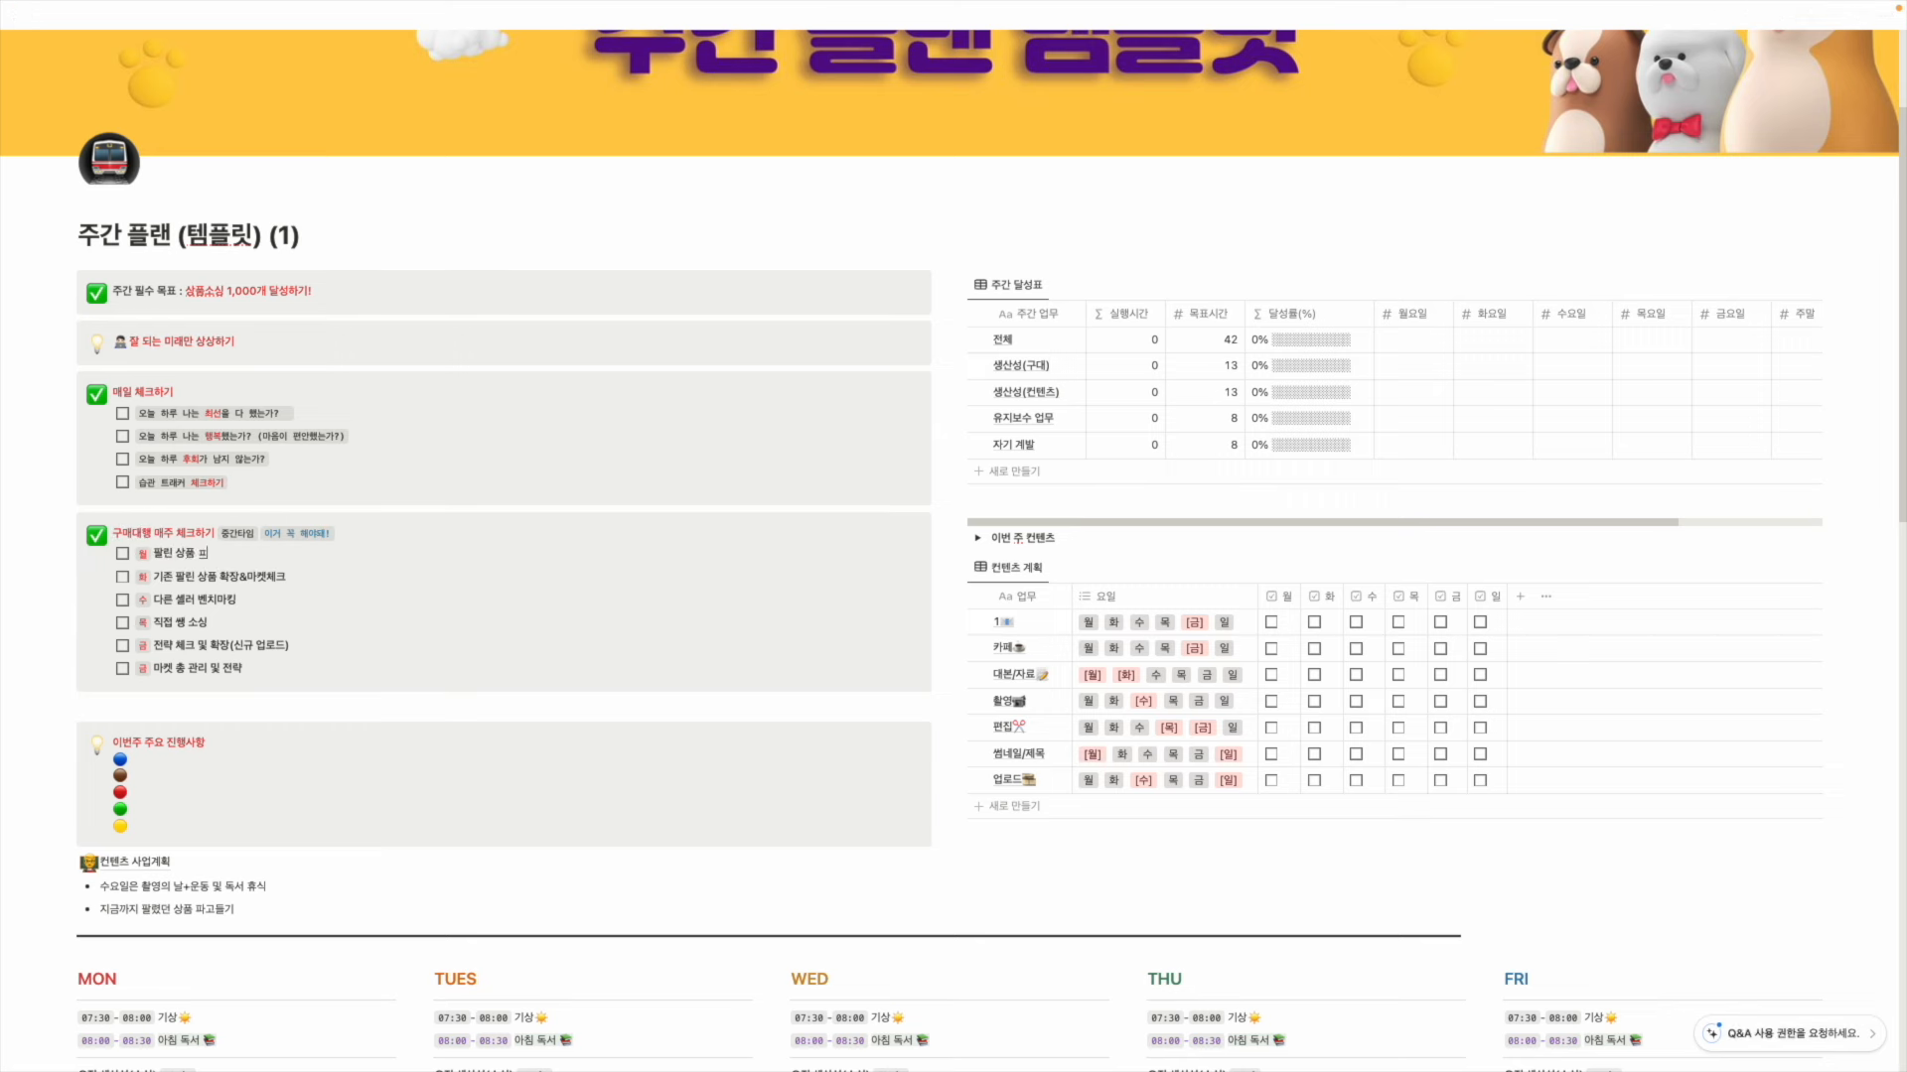
pyautogui.moveTo(294, 578); pyautogui.dragTo(151, 576)
pyautogui.press('BackSpace')
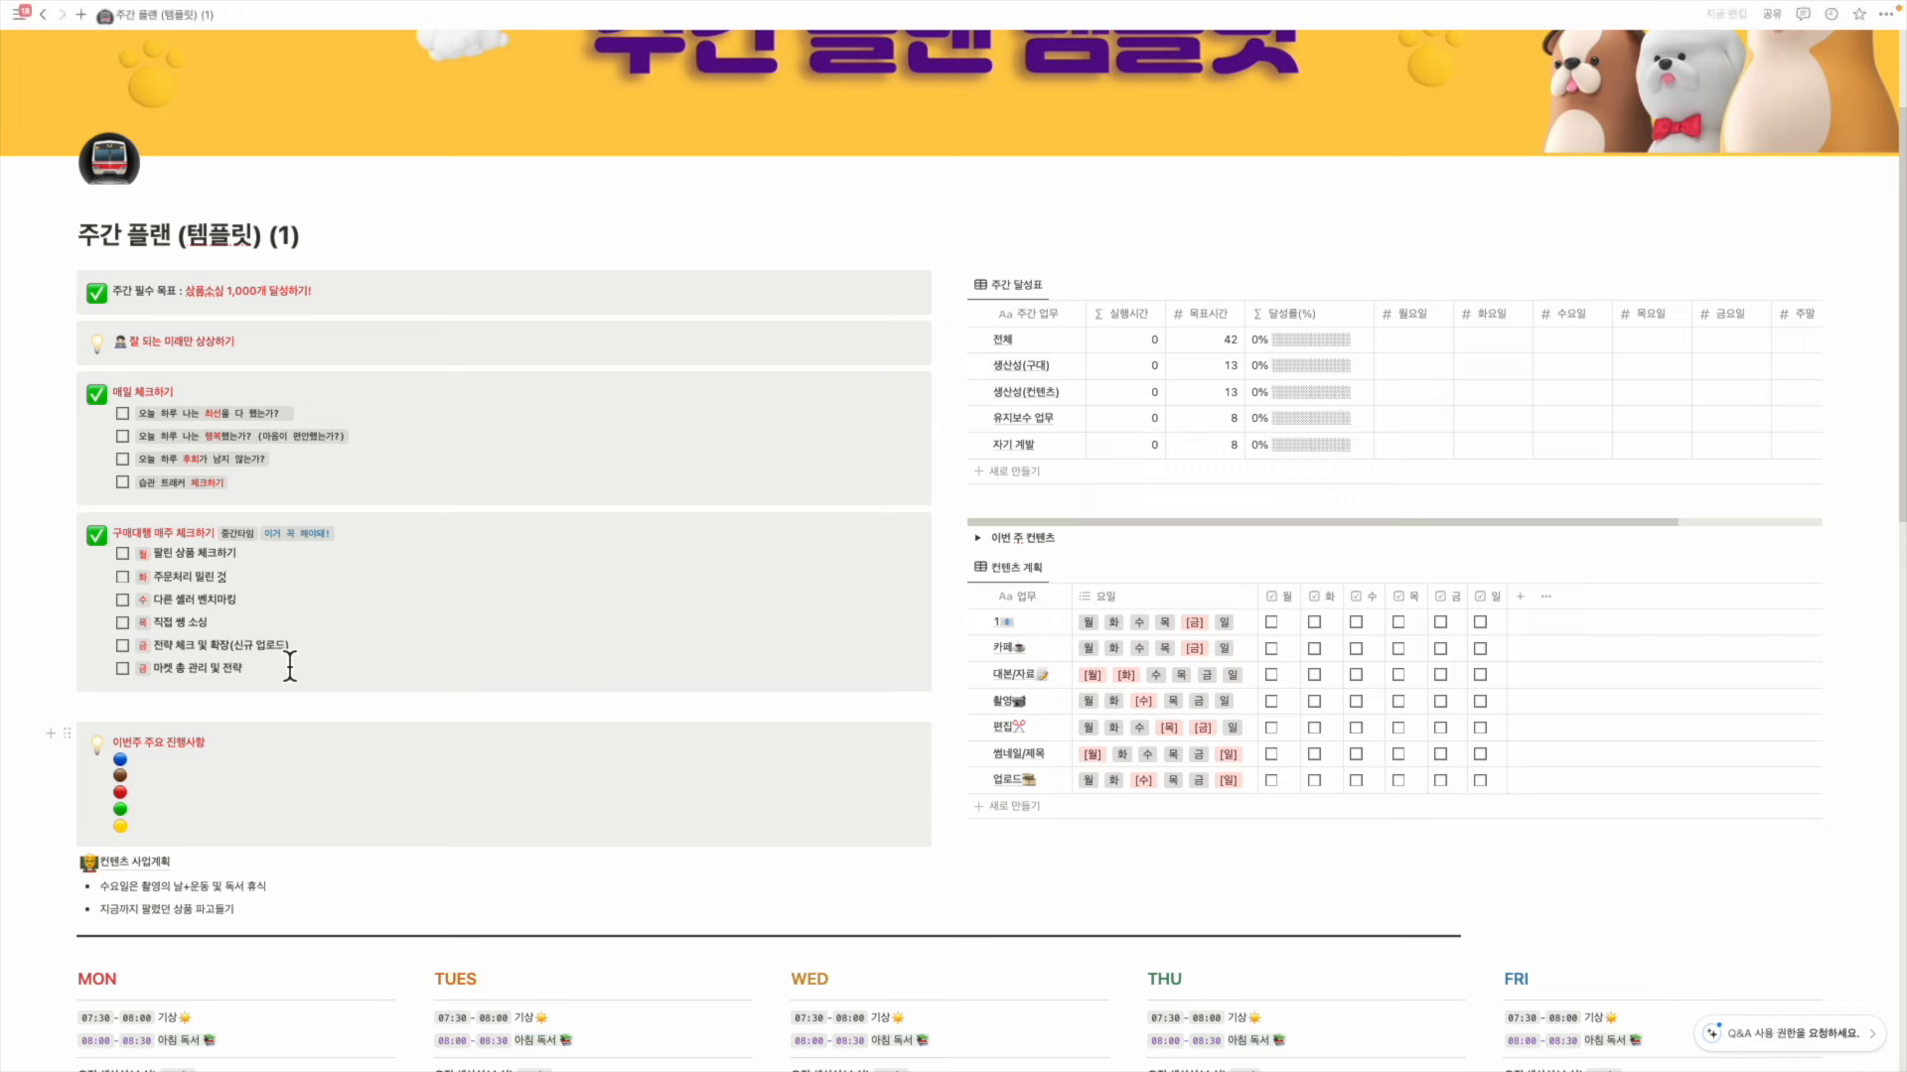
pyautogui.click(140, 565)
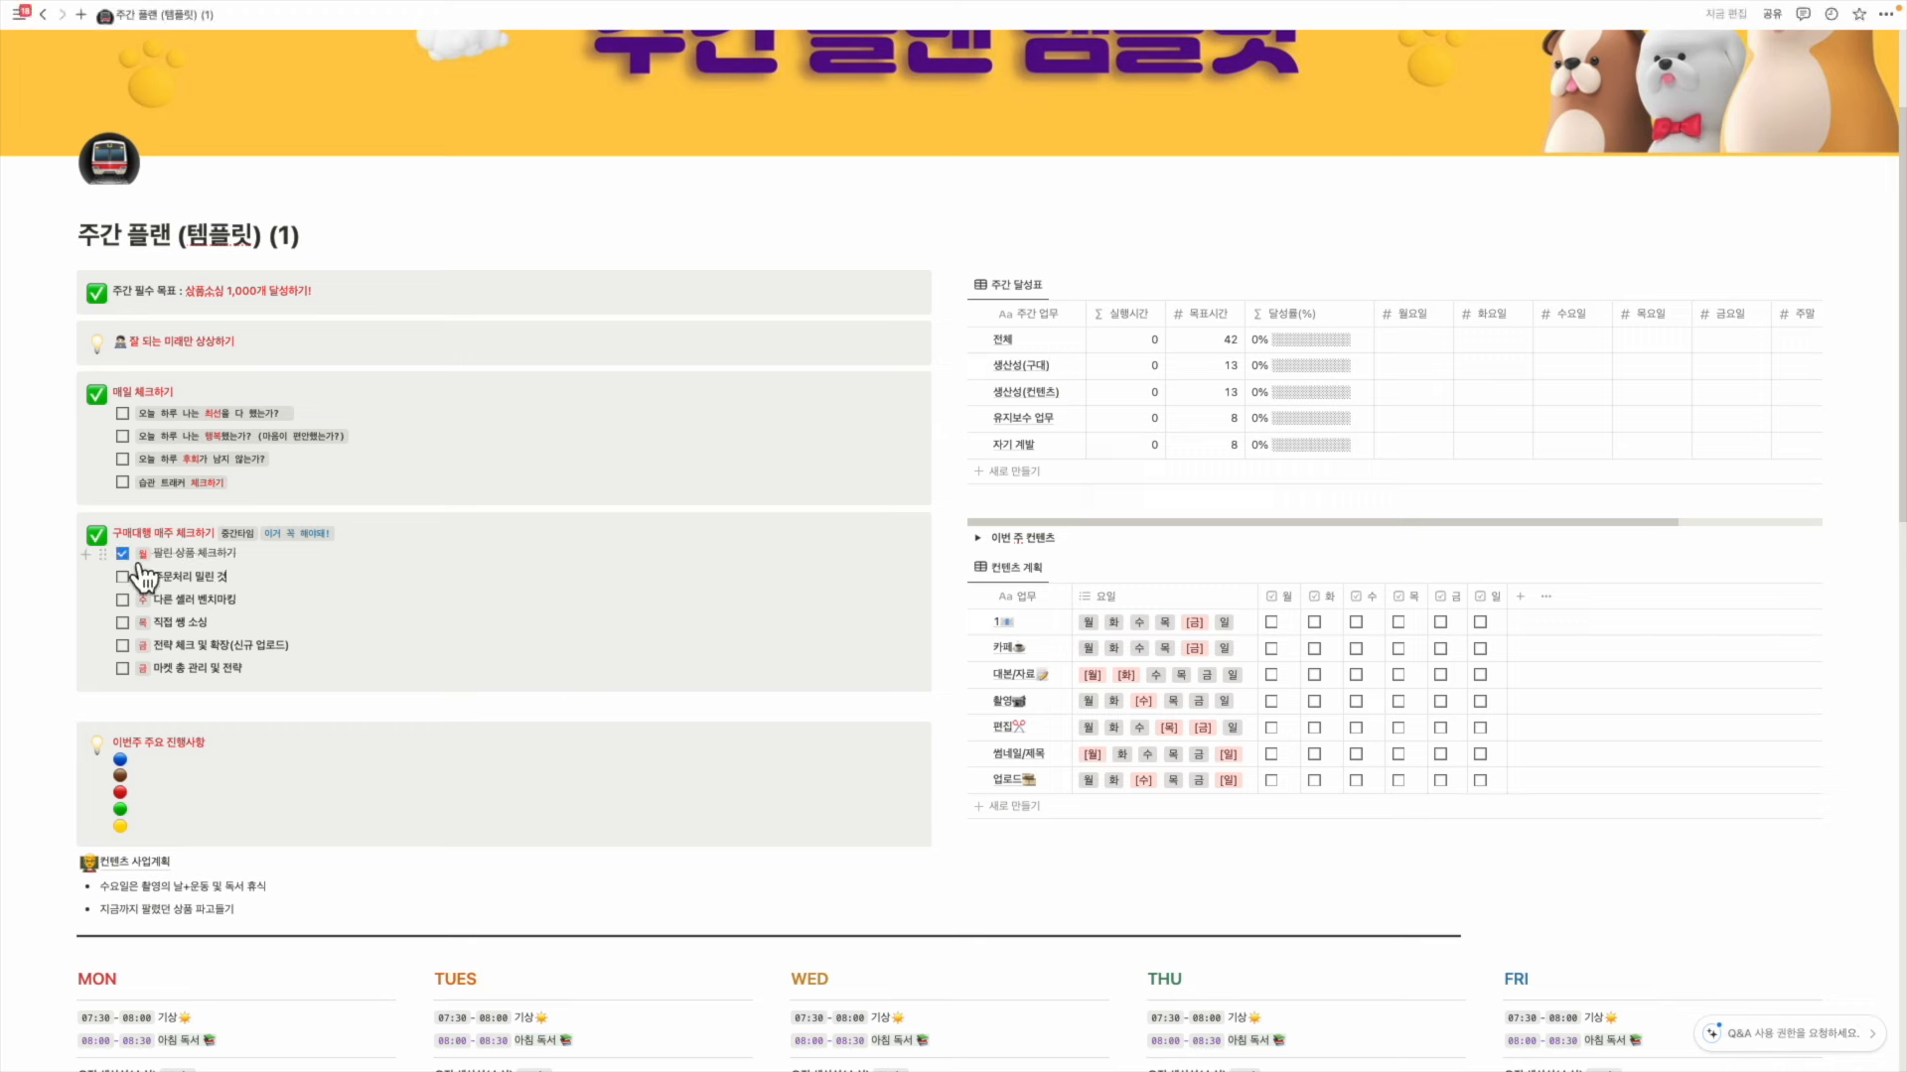
# Turn the weekly checklist's Monday item into plain text, restore its checkbox with the "[]" shorthand, and tick it
pyautogui.press('BackSpace')
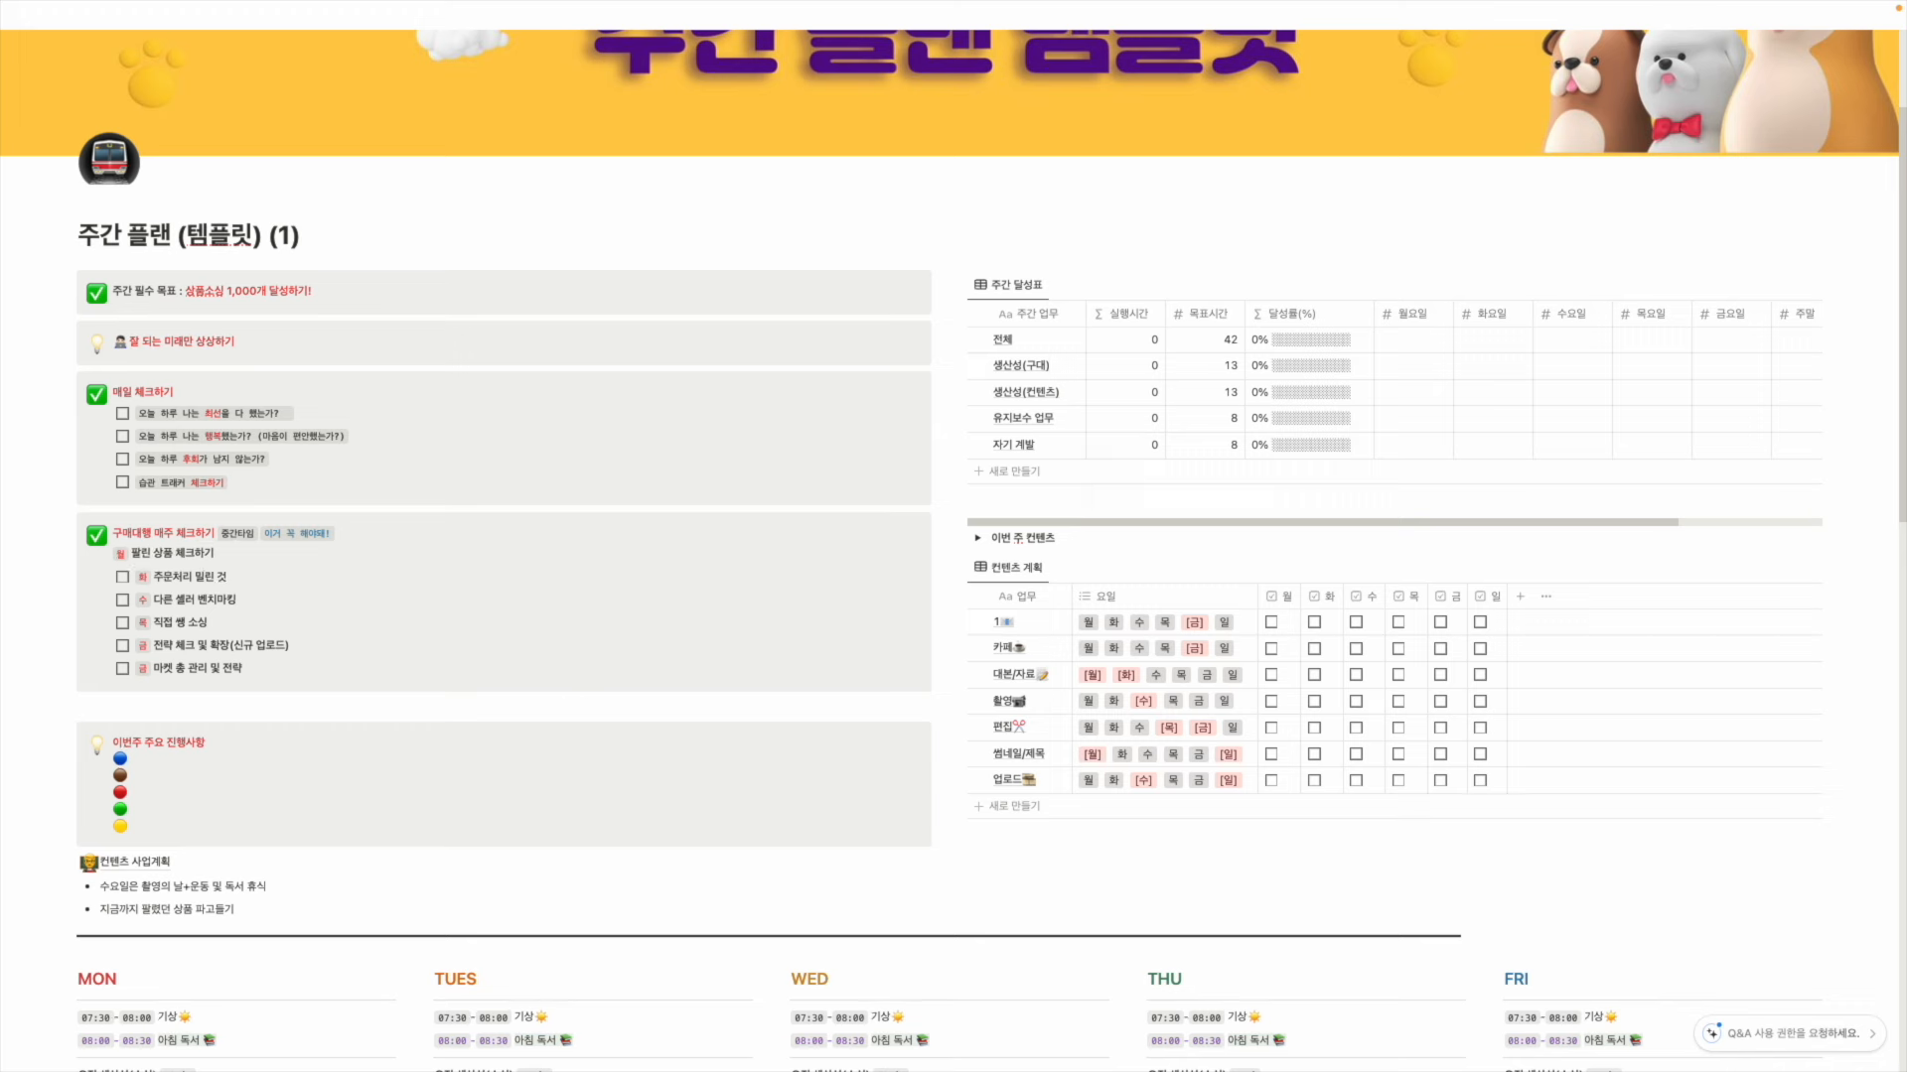
pyautogui.click(116, 557)
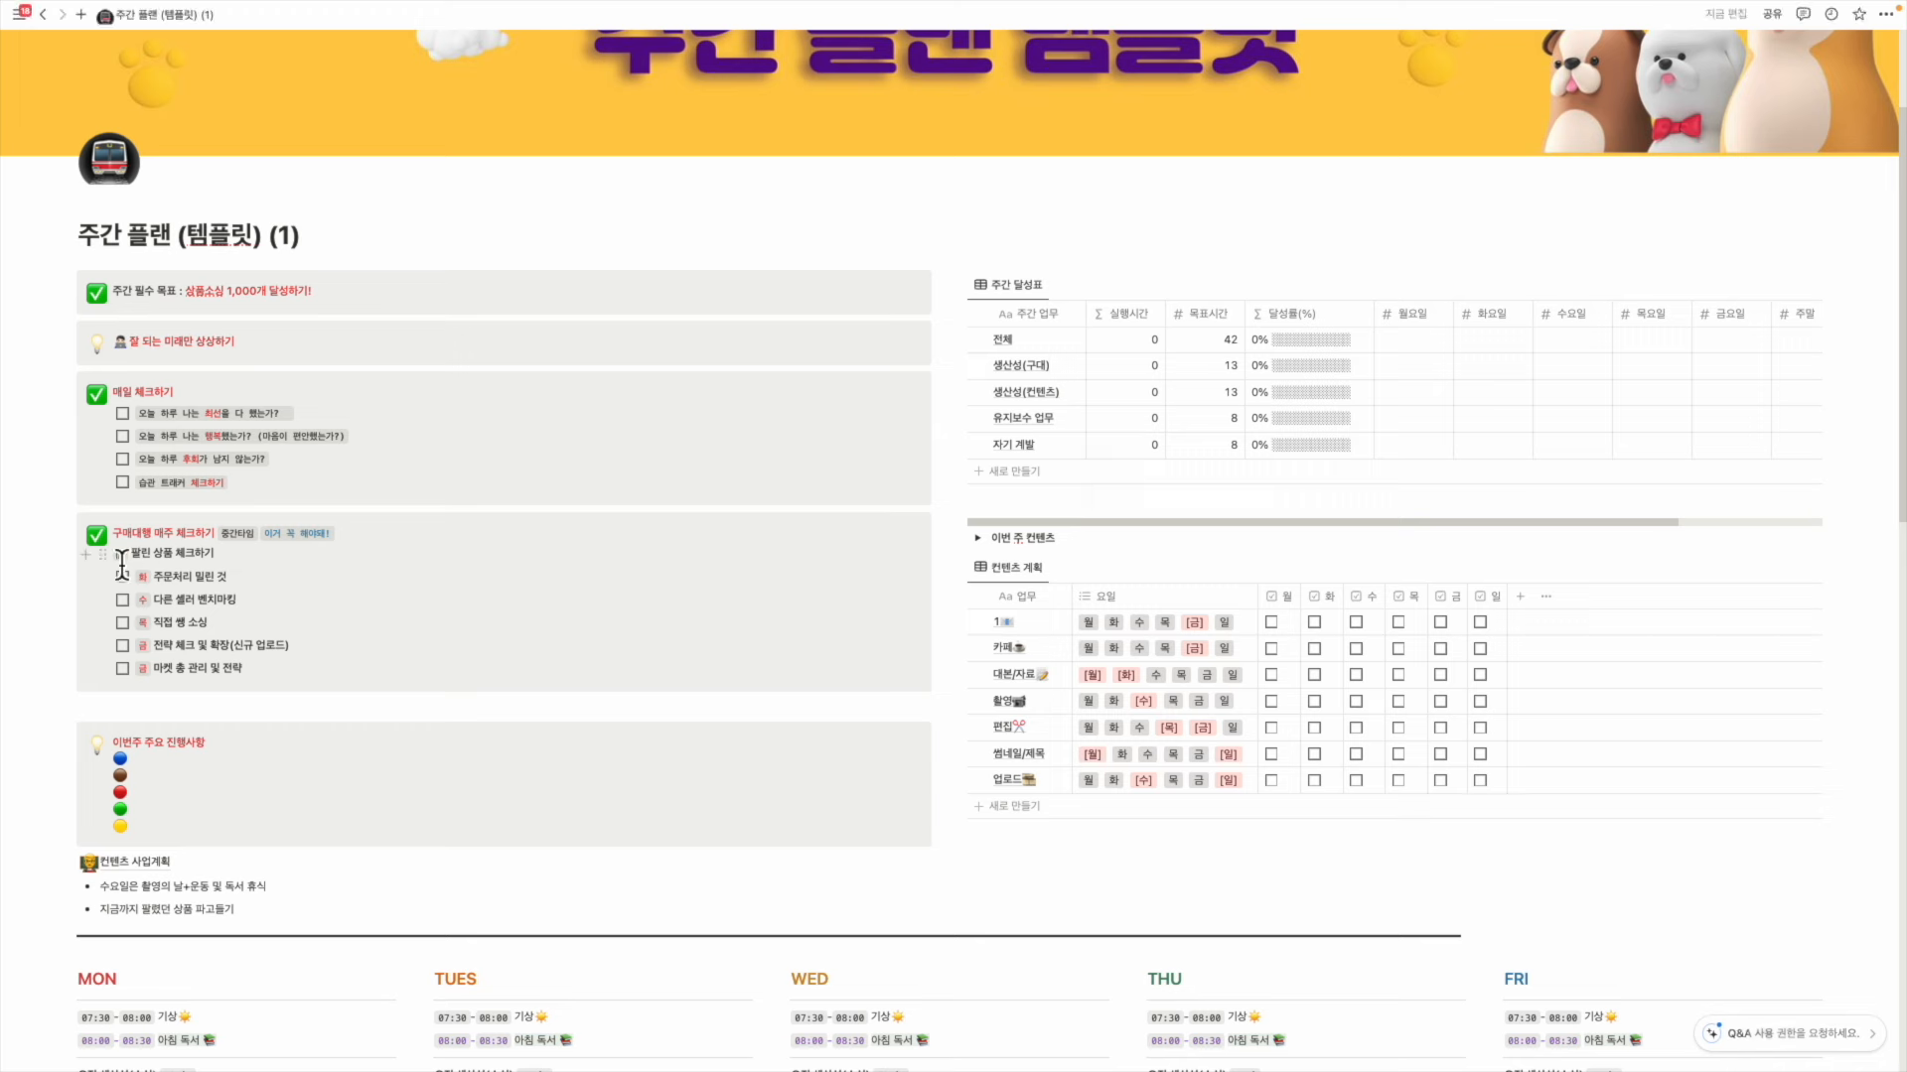
pyautogui.write('[] ')
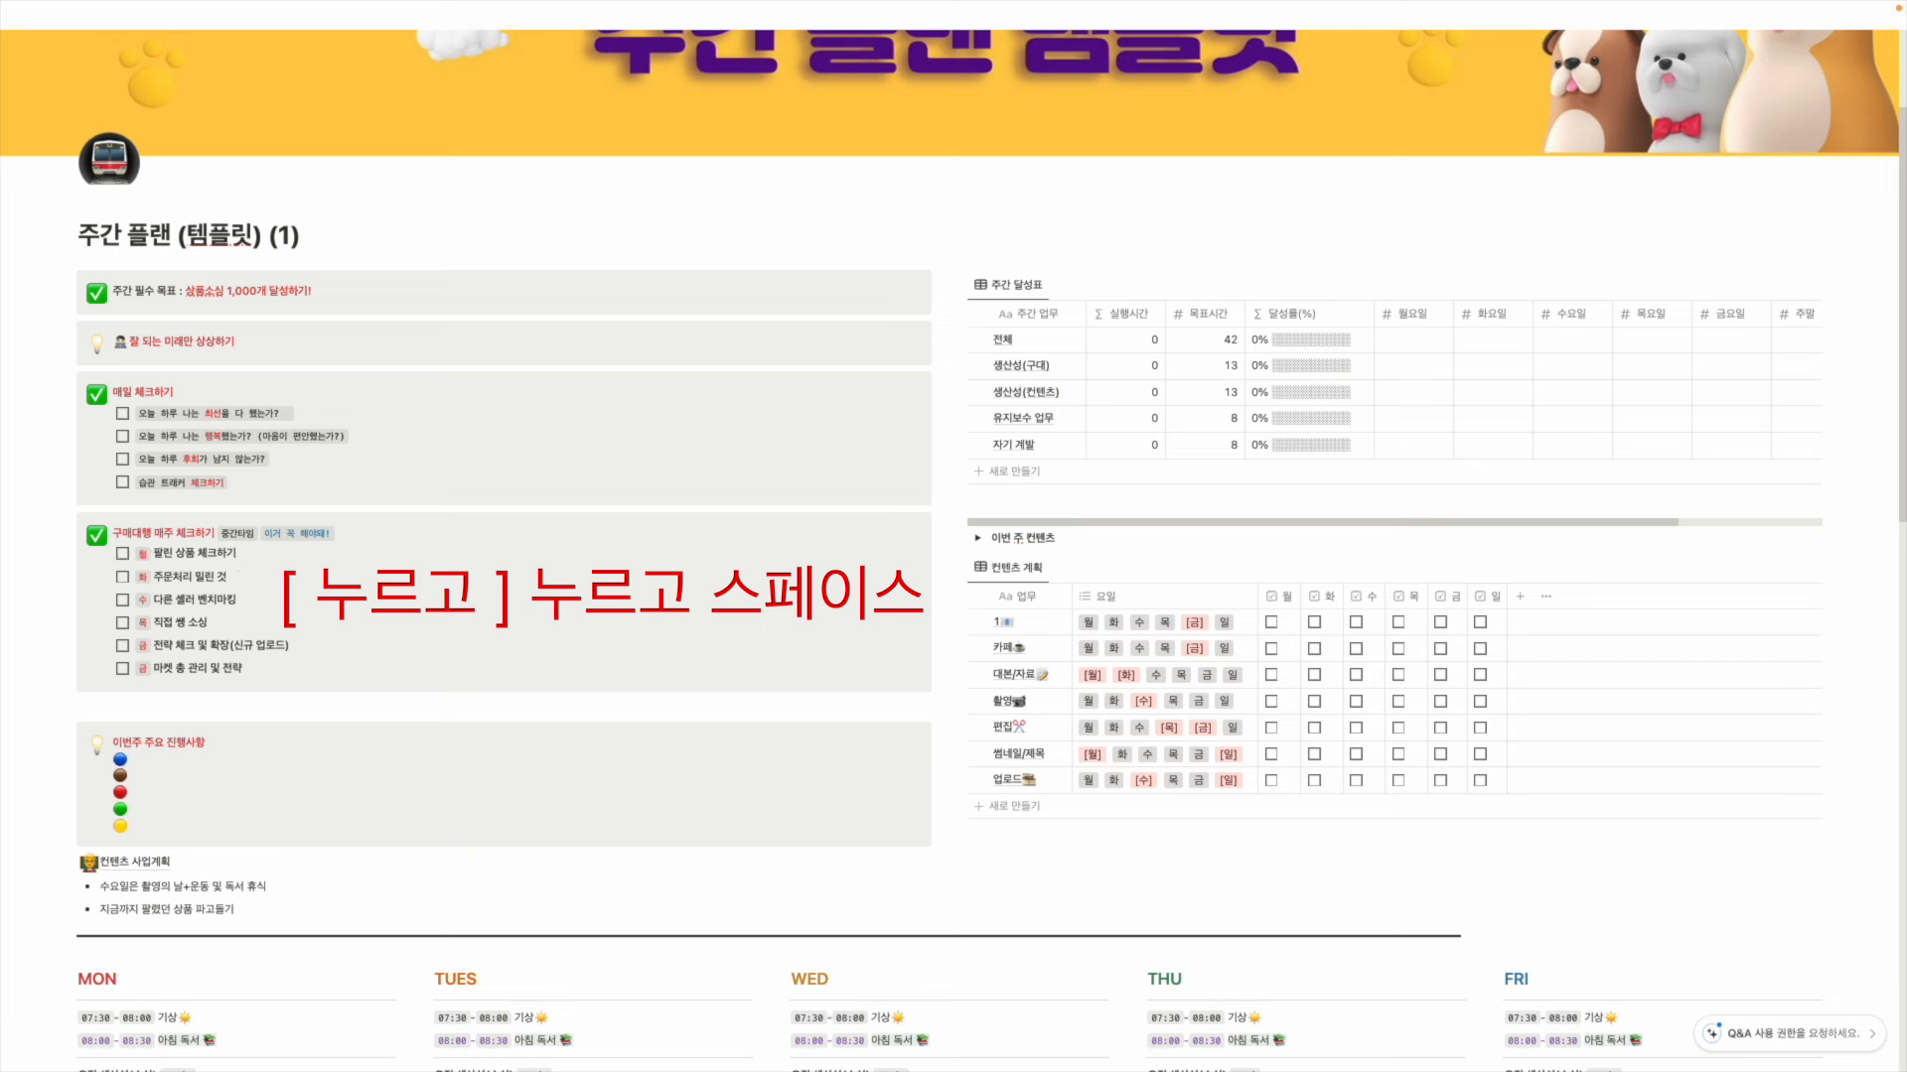
pyautogui.write('[]')
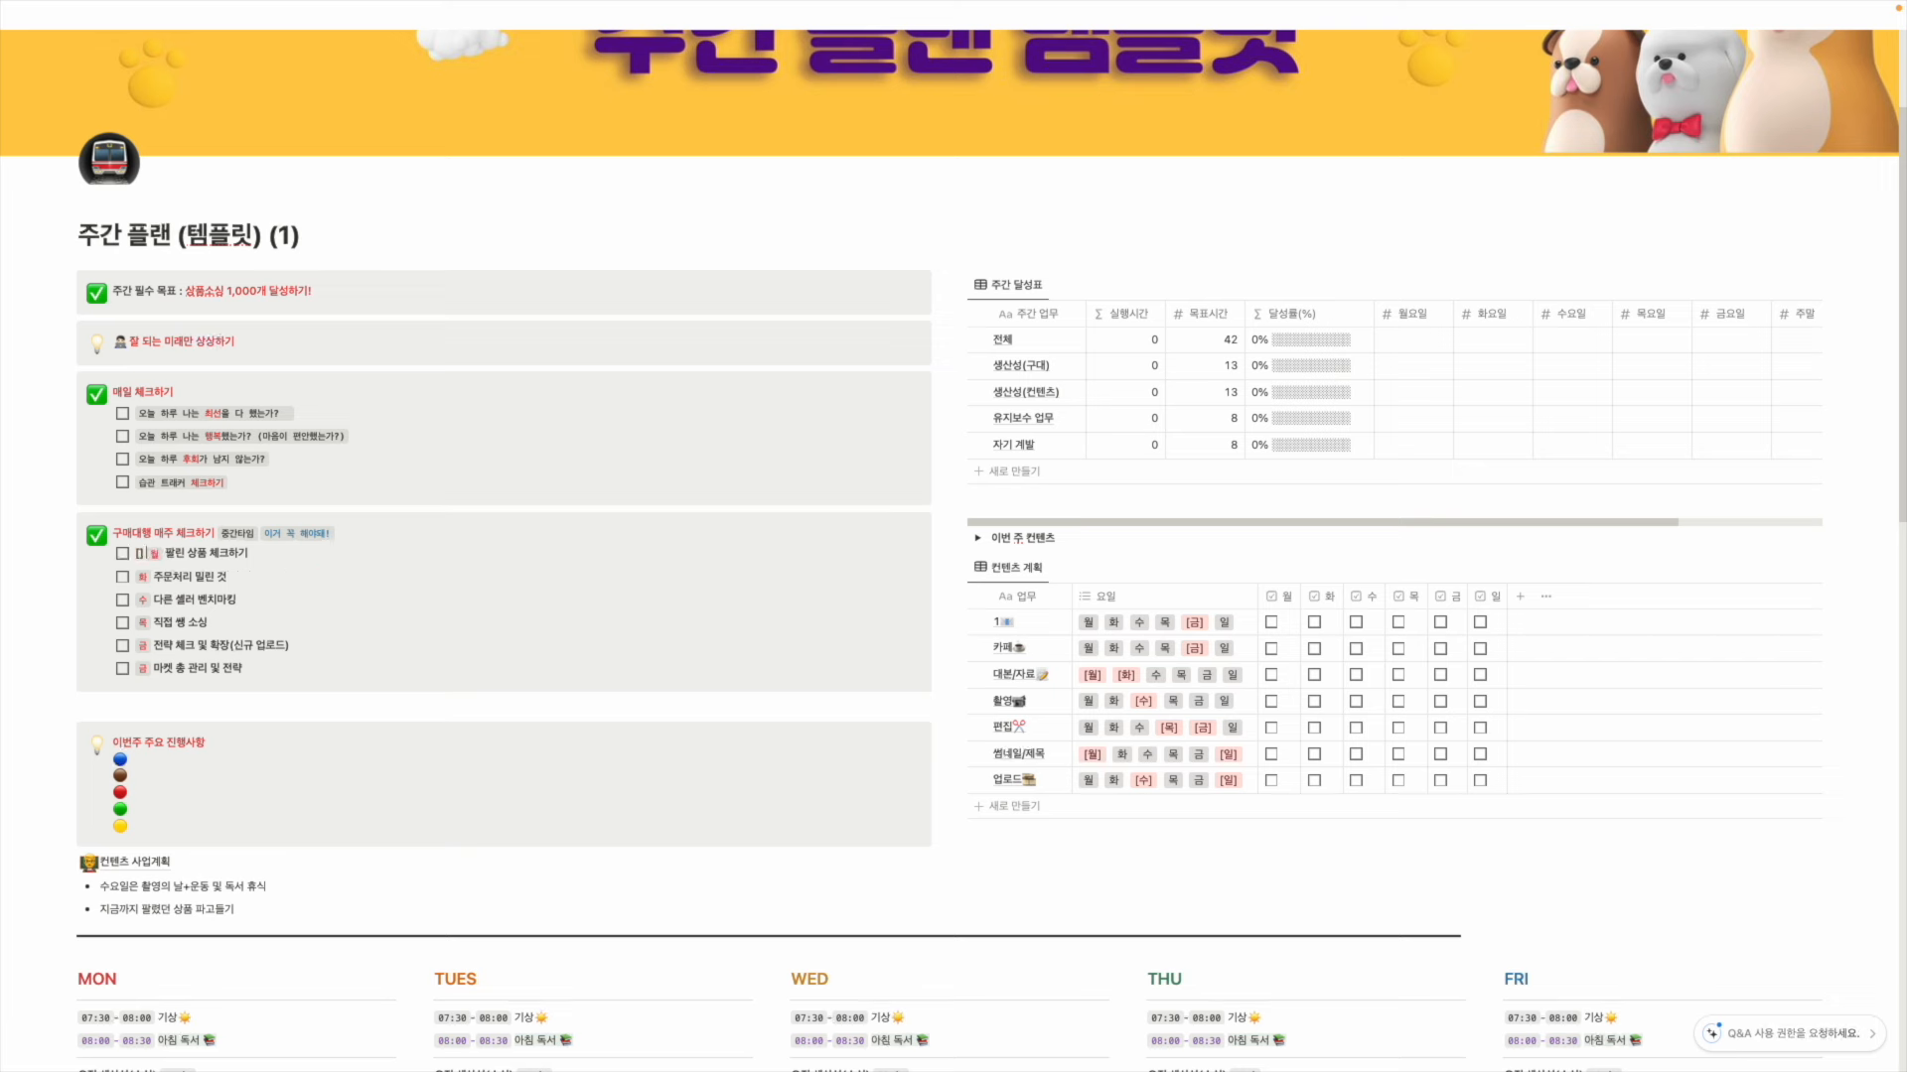
pyautogui.press('BackSpace')
pyautogui.press('BackSpace')
pyautogui.press('BackSpace')
pyautogui.write('[]')
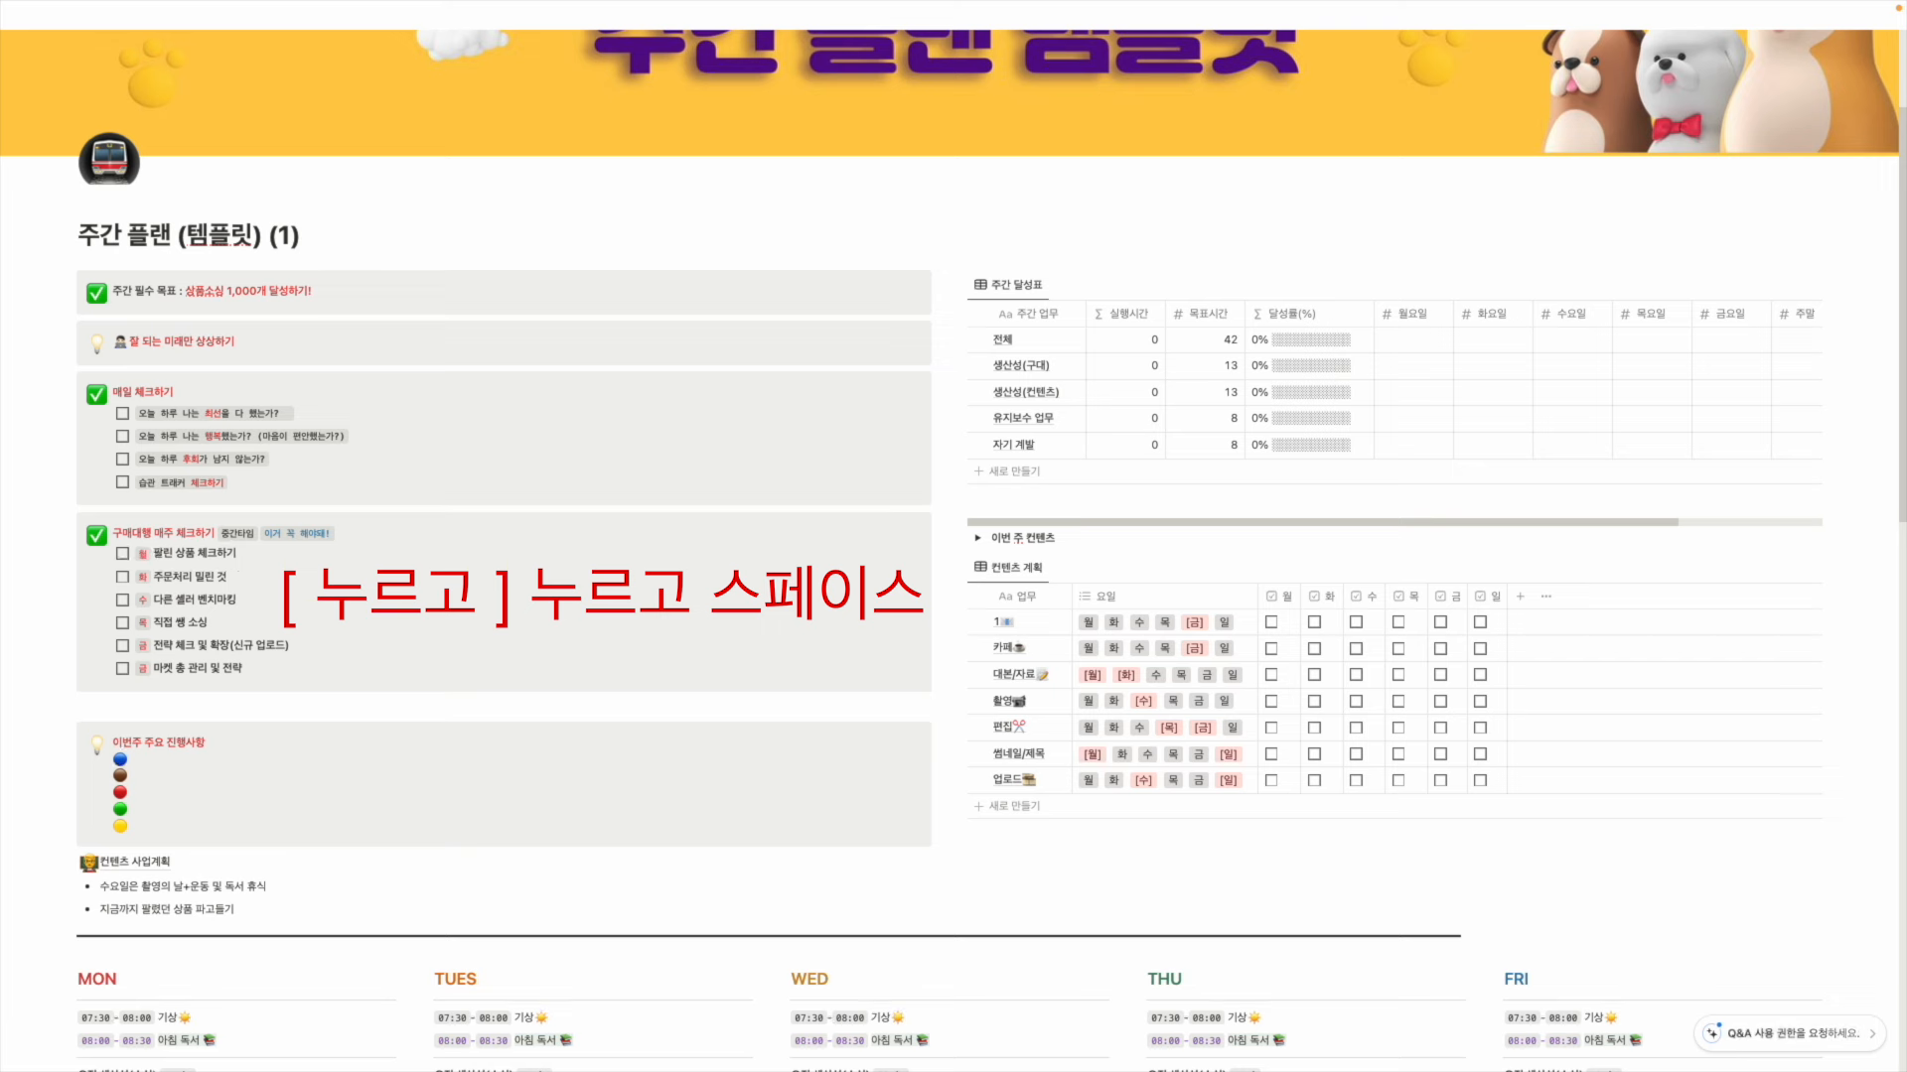
pyautogui.click(122, 554)
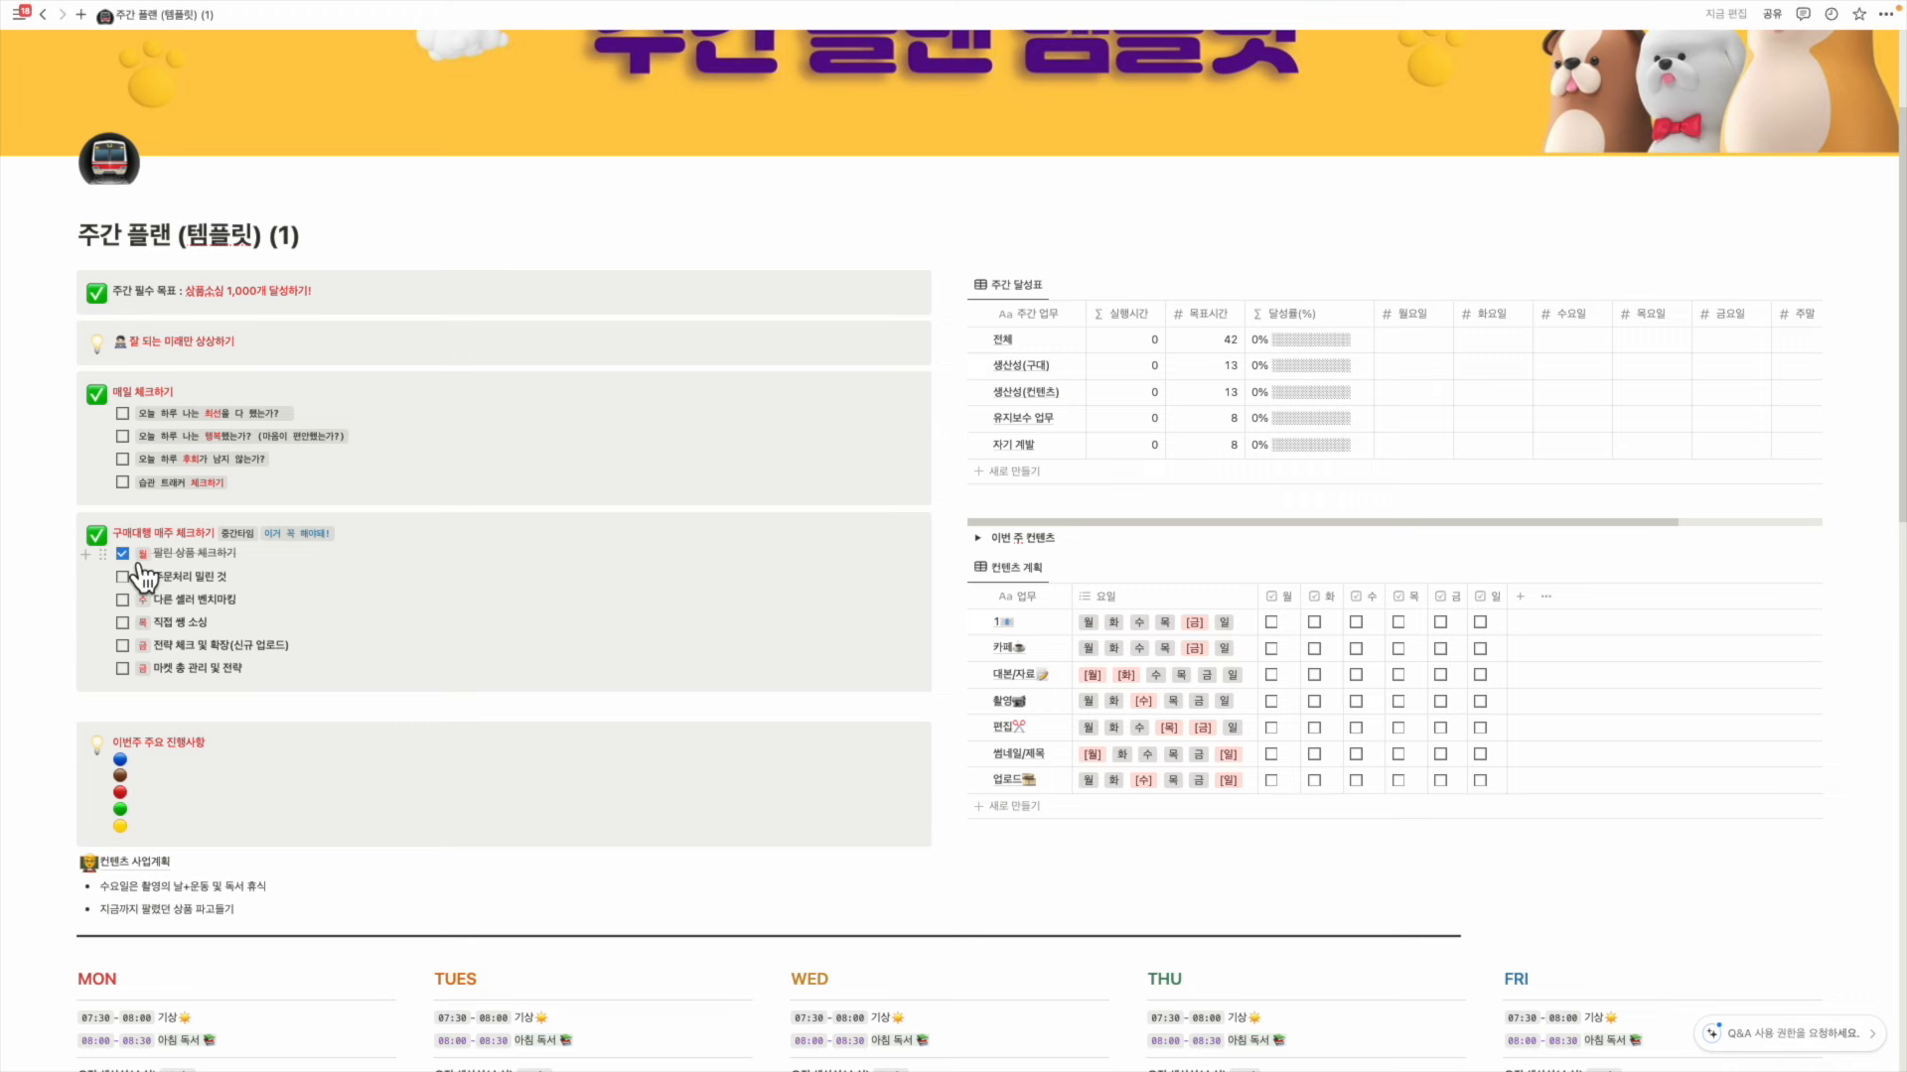
pyautogui.scroll(-1, 404, 675)
pyautogui.click(173, 715)
pyautogui.click(176, 766)
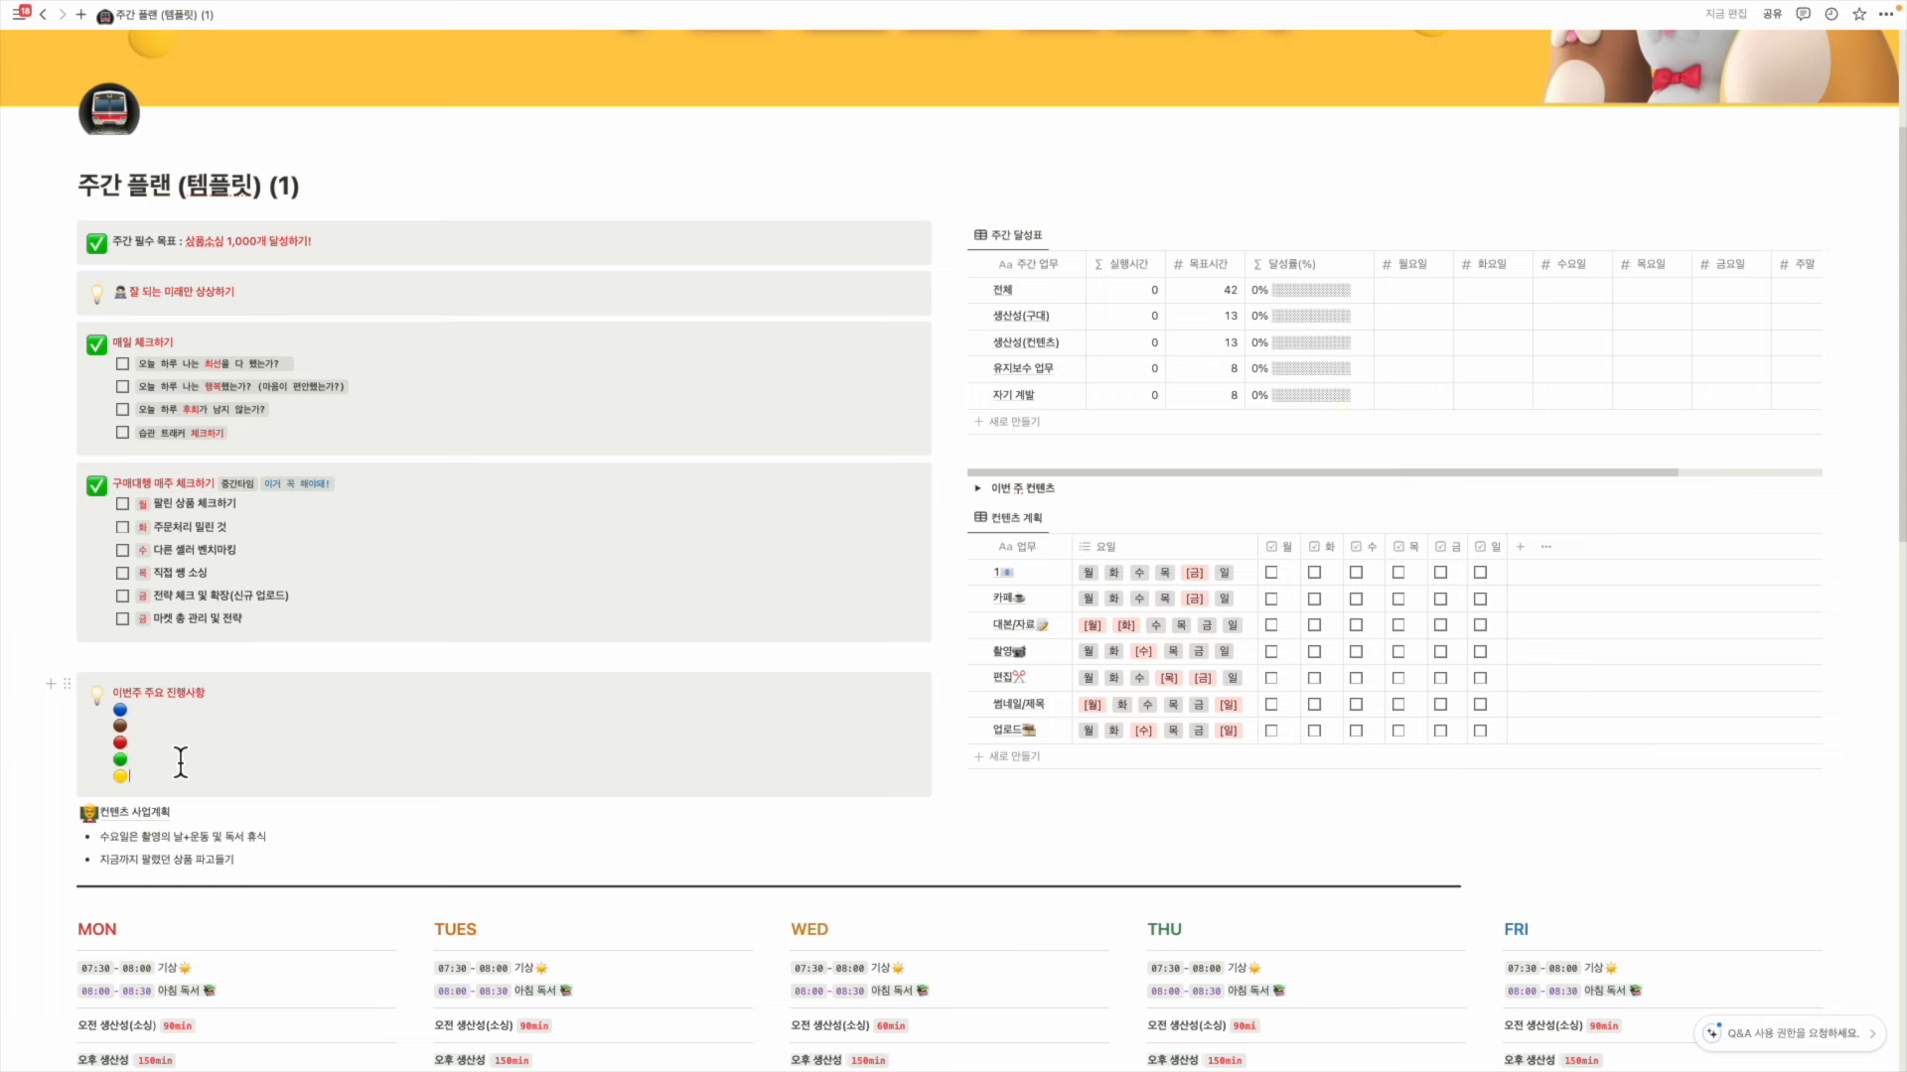
pyautogui.click(183, 757)
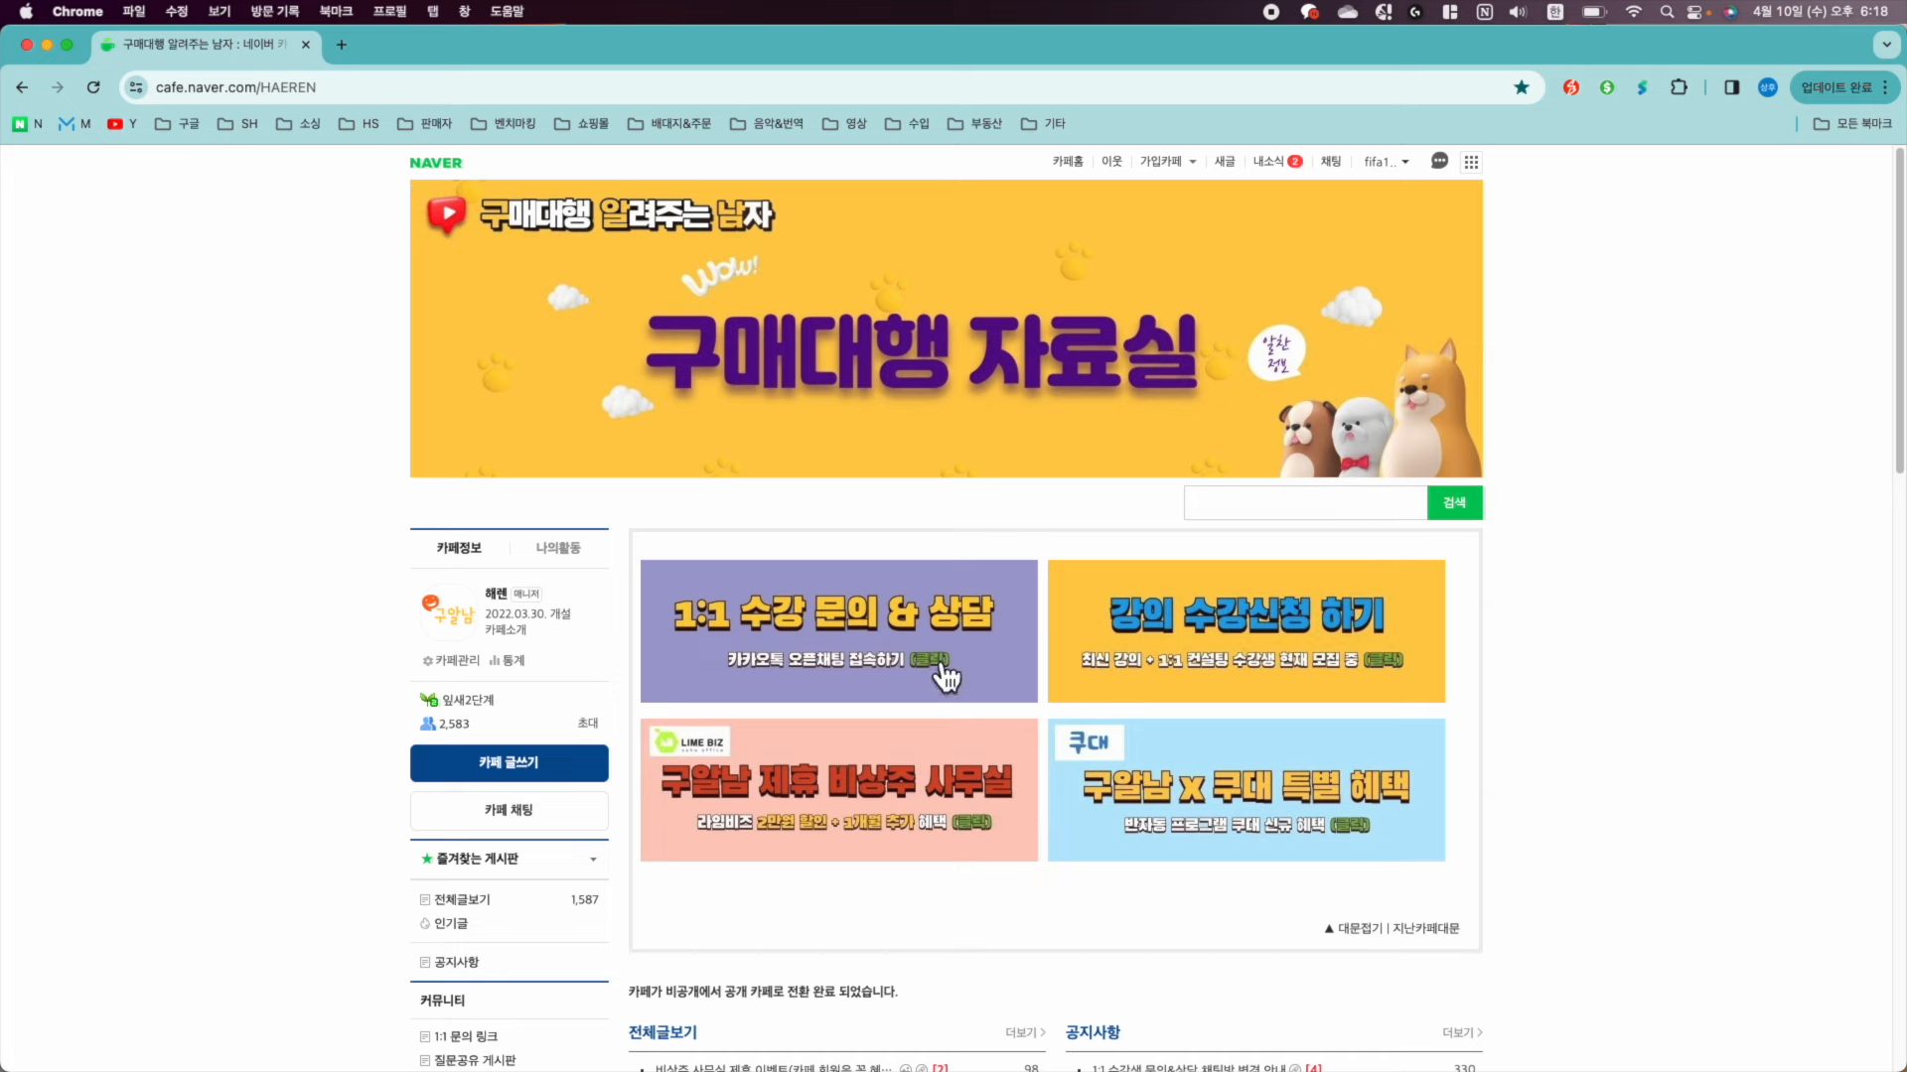
# Open the Naver cafe's 공지사항 board and look through its list of posts
pyautogui.scroll(-1, 502, 784)
pyautogui.scroll(-4, 500, 1005)
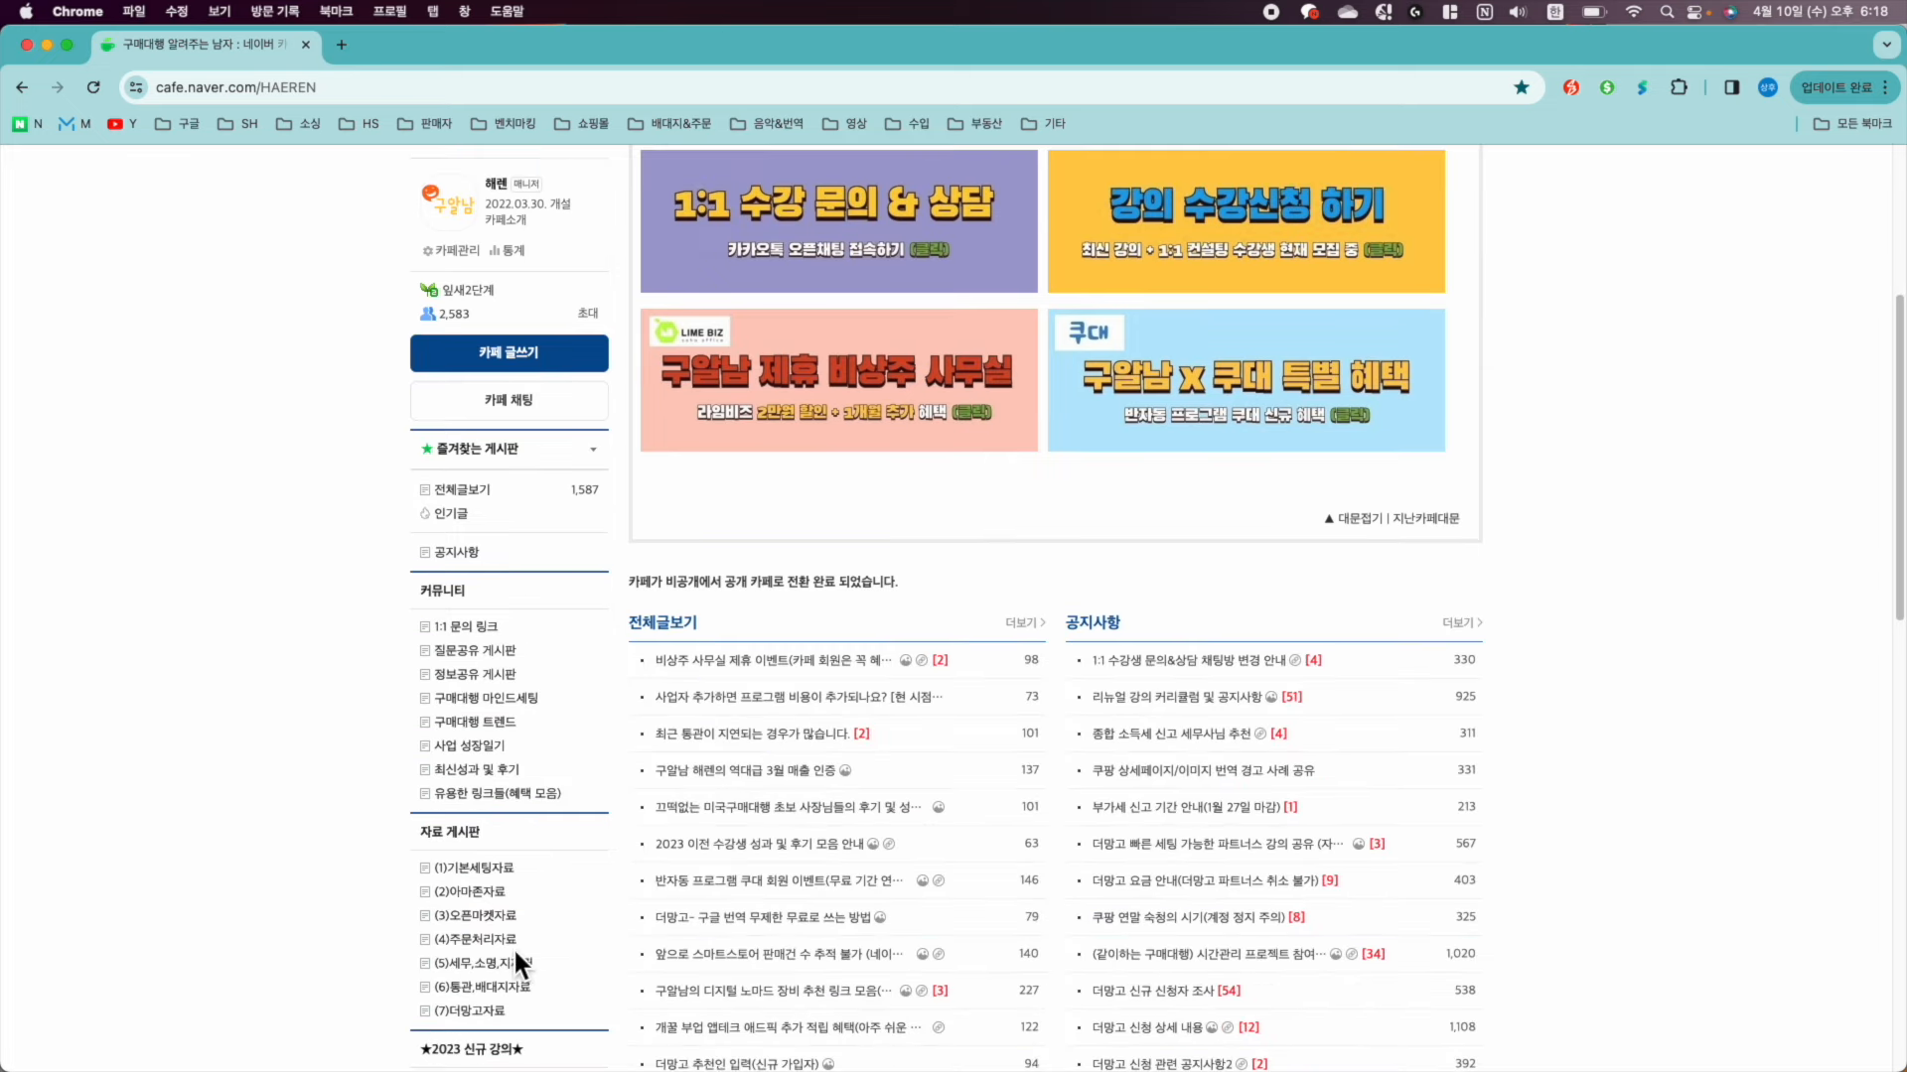
pyautogui.click(459, 553)
pyautogui.scroll(-8, 1152, 695)
pyautogui.scroll(6, 1201, 745)
pyautogui.scroll(3, 1222, 557)
# Search the cafe for "같이하는 구매대행" and open the post "(같이하는 구매대행) 시간관리 프로젝트 참여자 모집"
pyautogui.click(1253, 376)
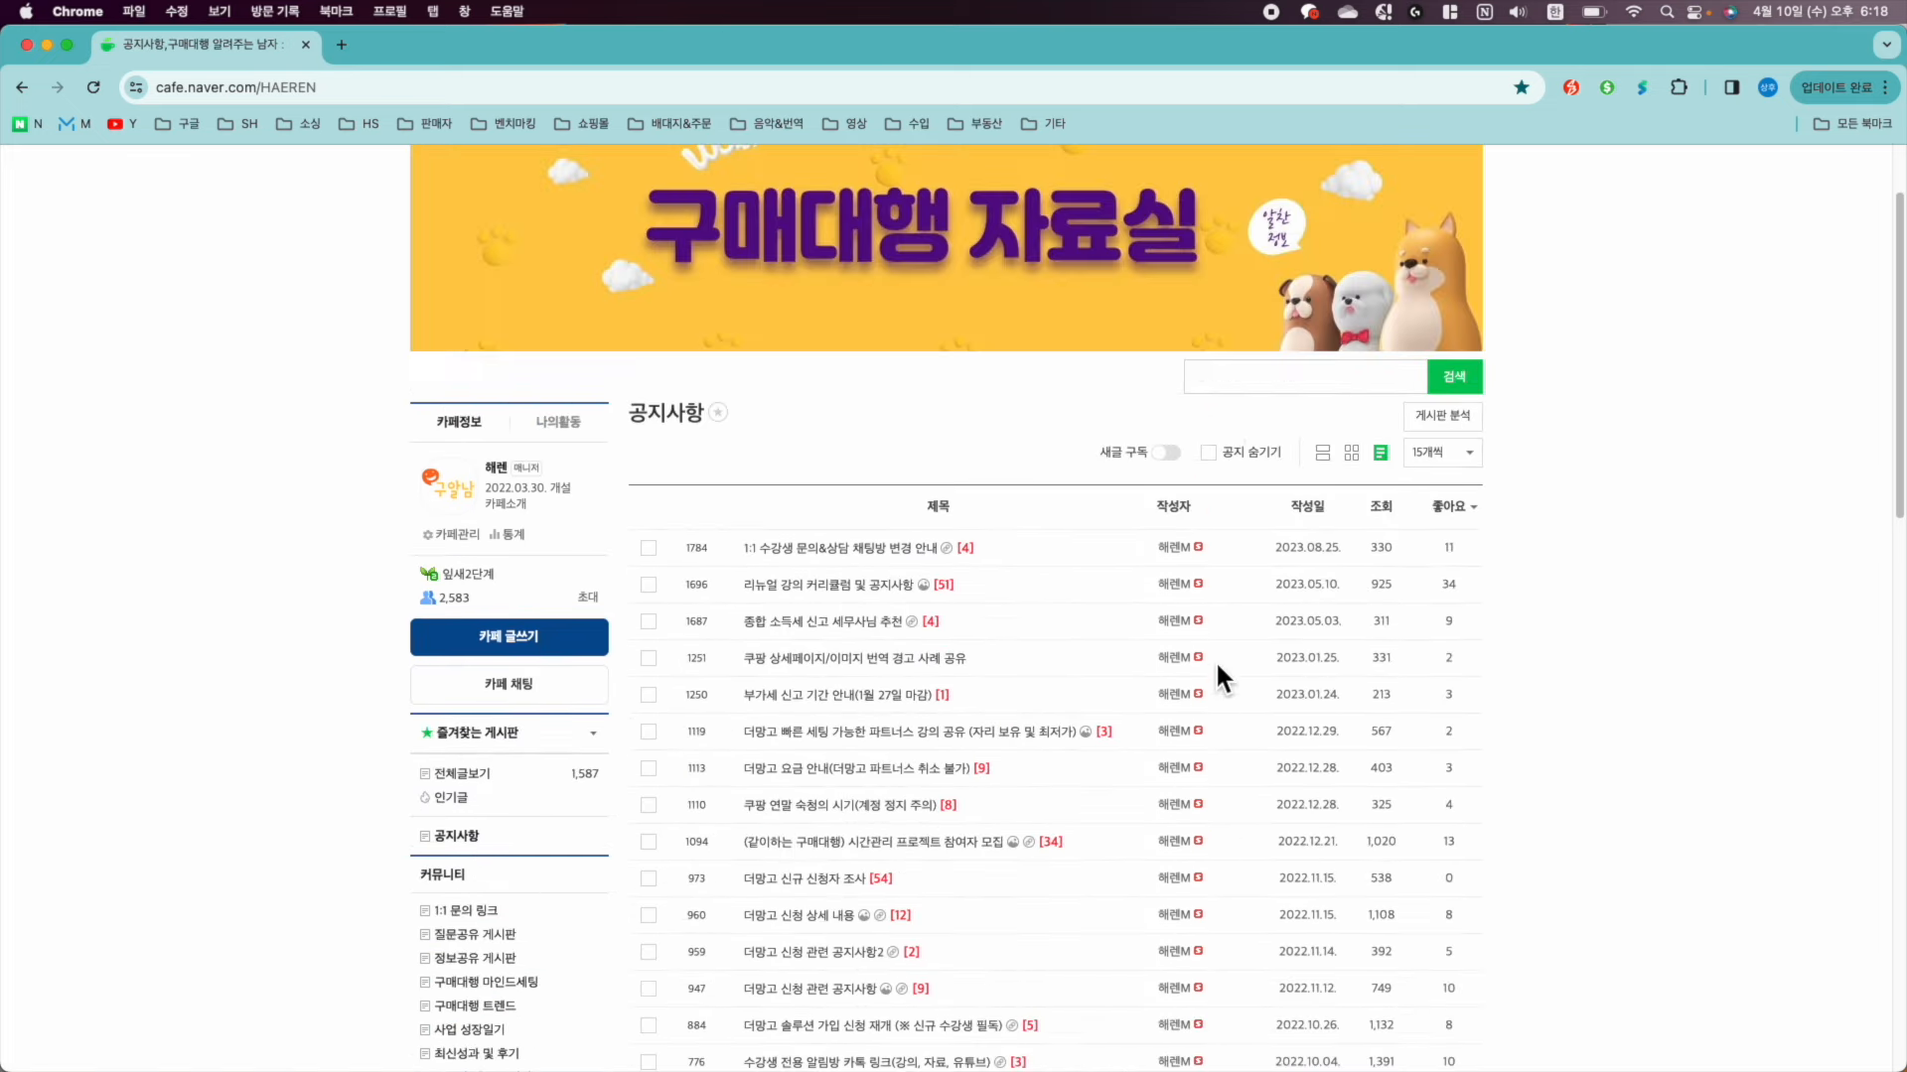
pyautogui.write('ㄱ')
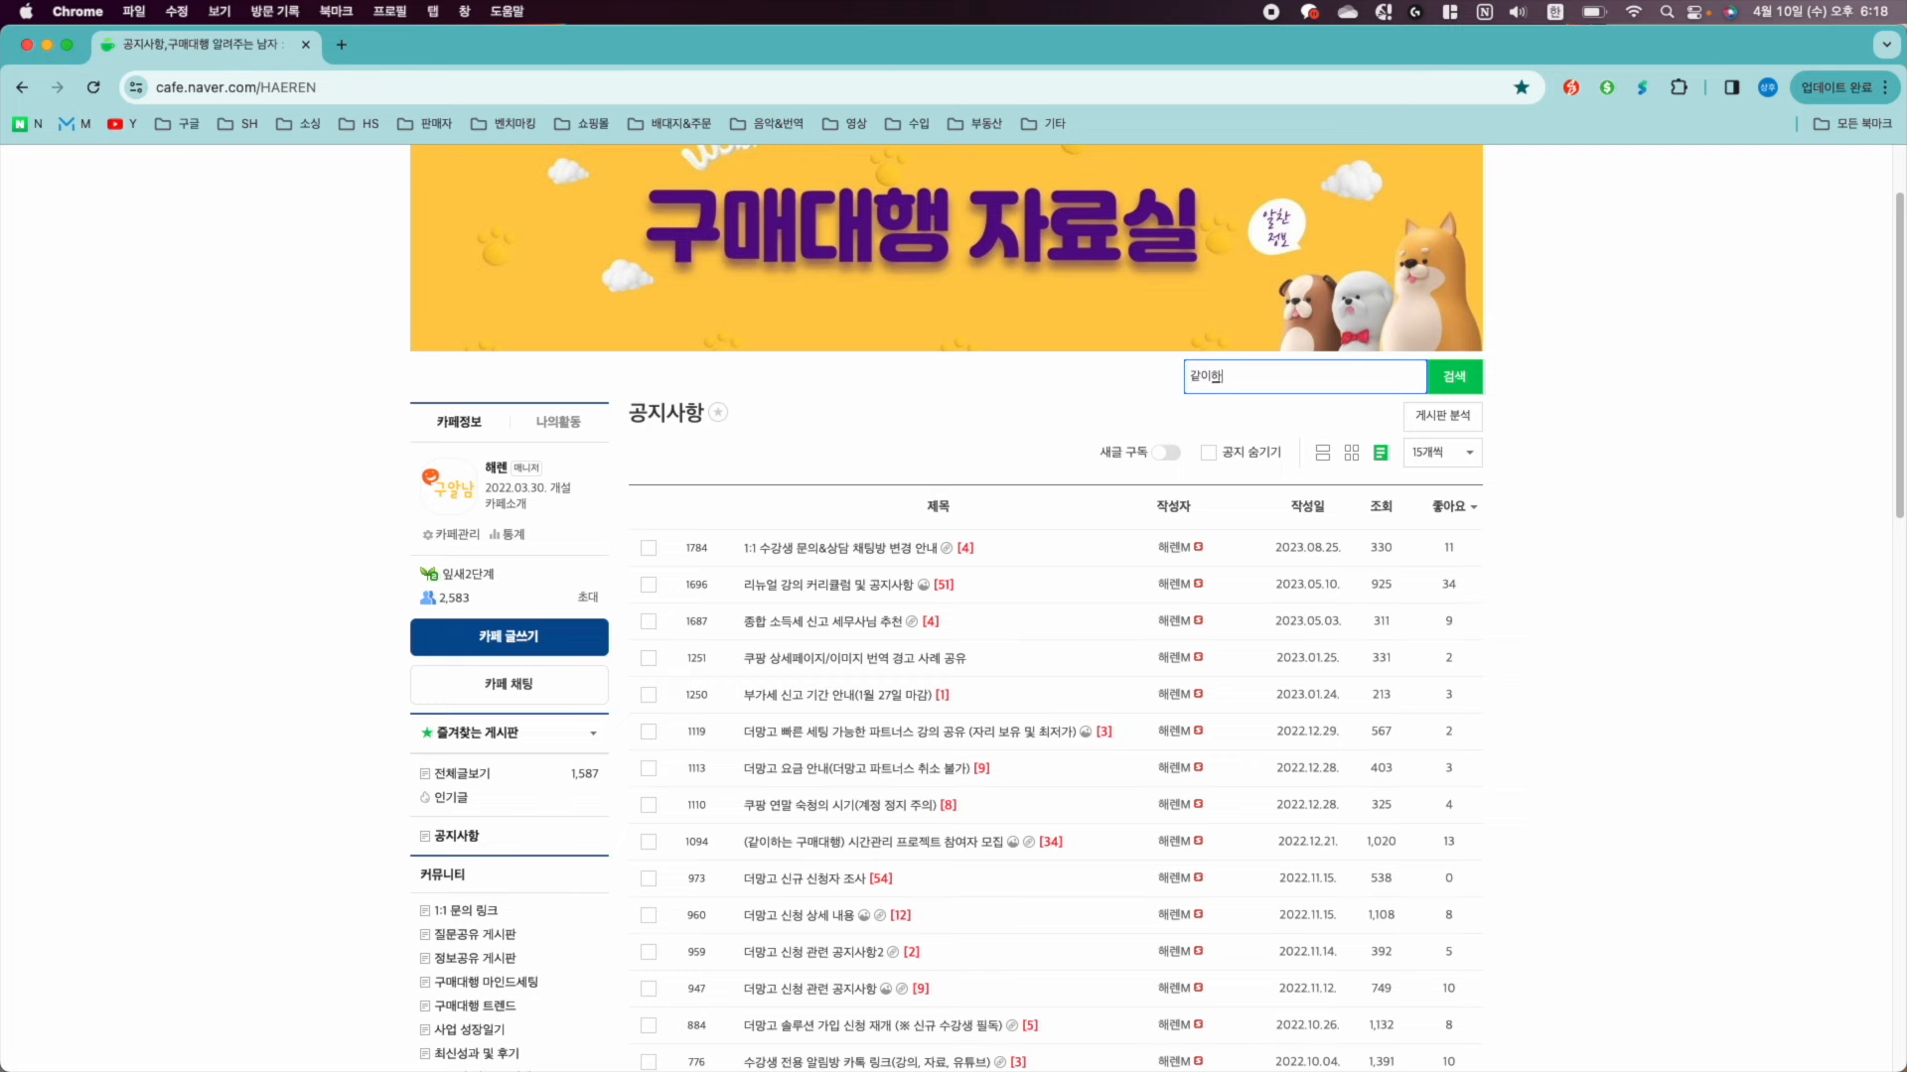
pyautogui.write('이하는 구매대행')
pyautogui.press('Return')
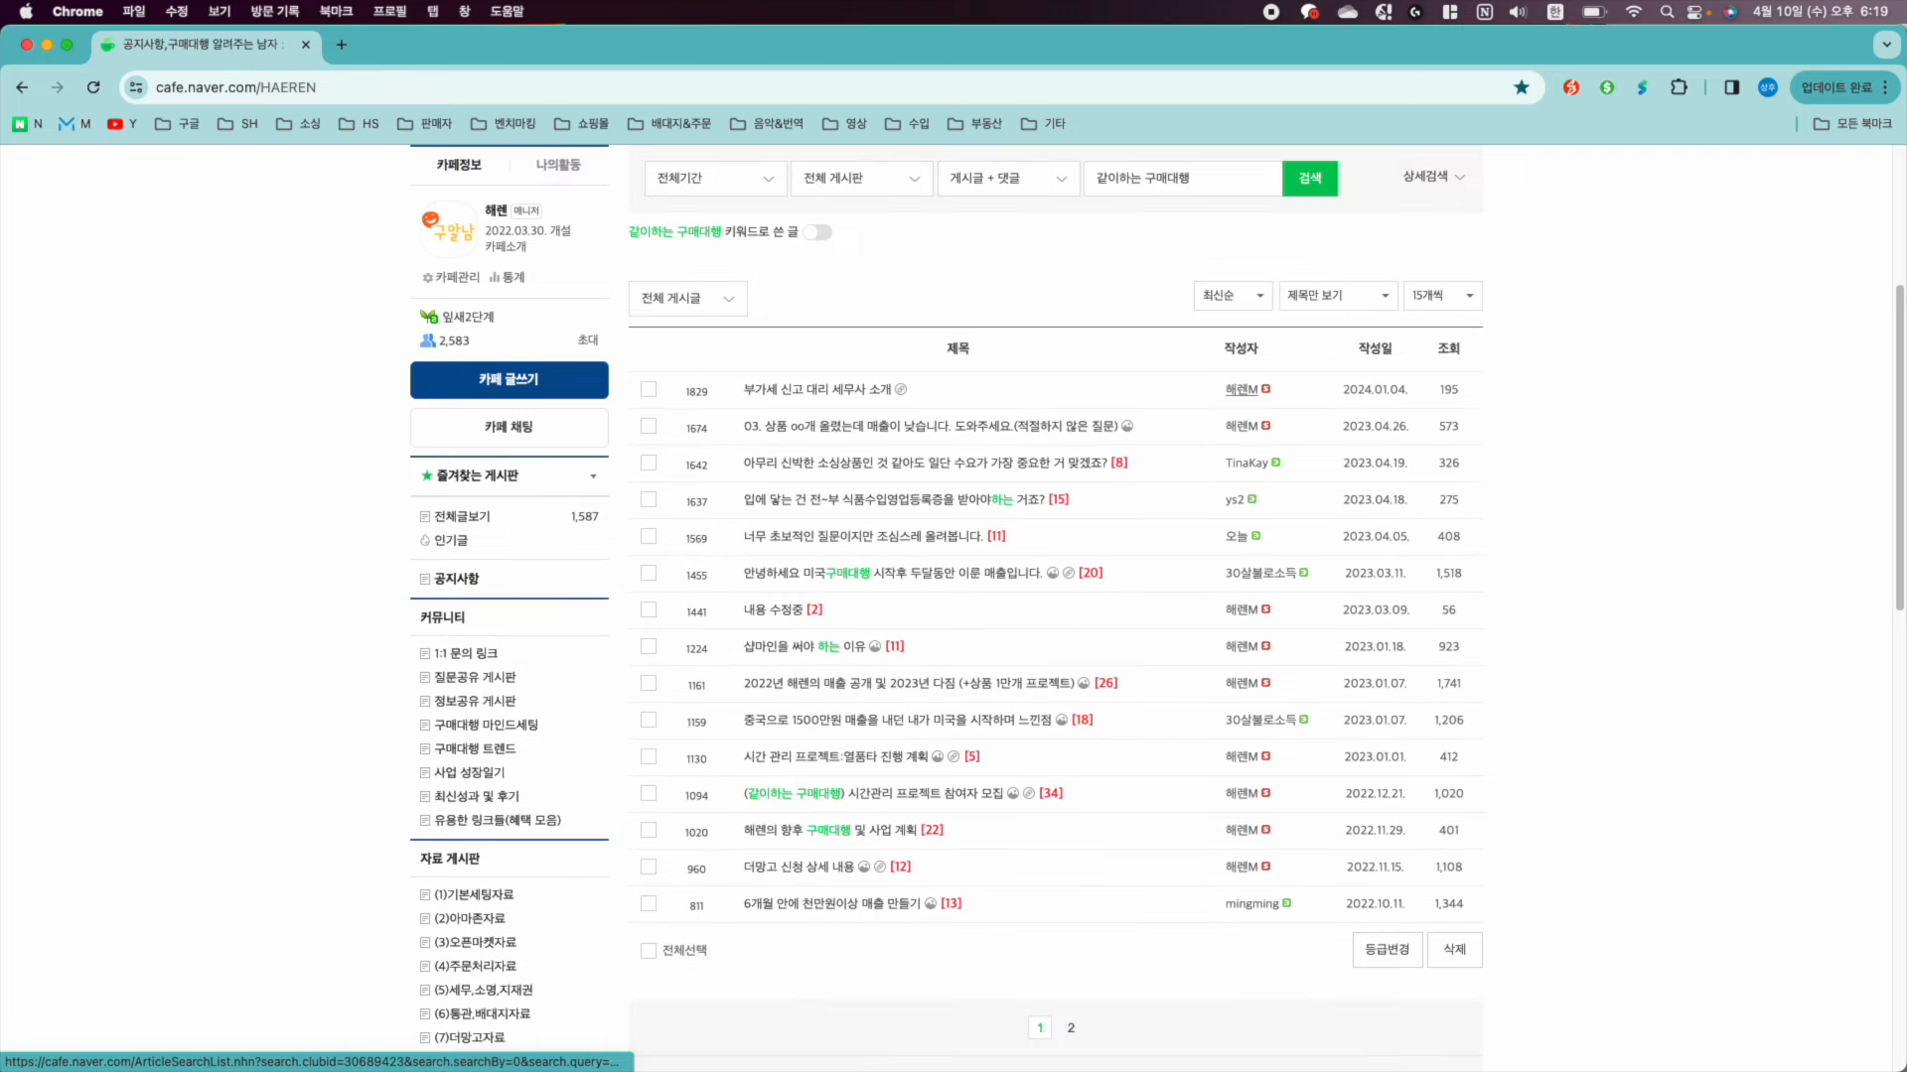
pyautogui.click(974, 799)
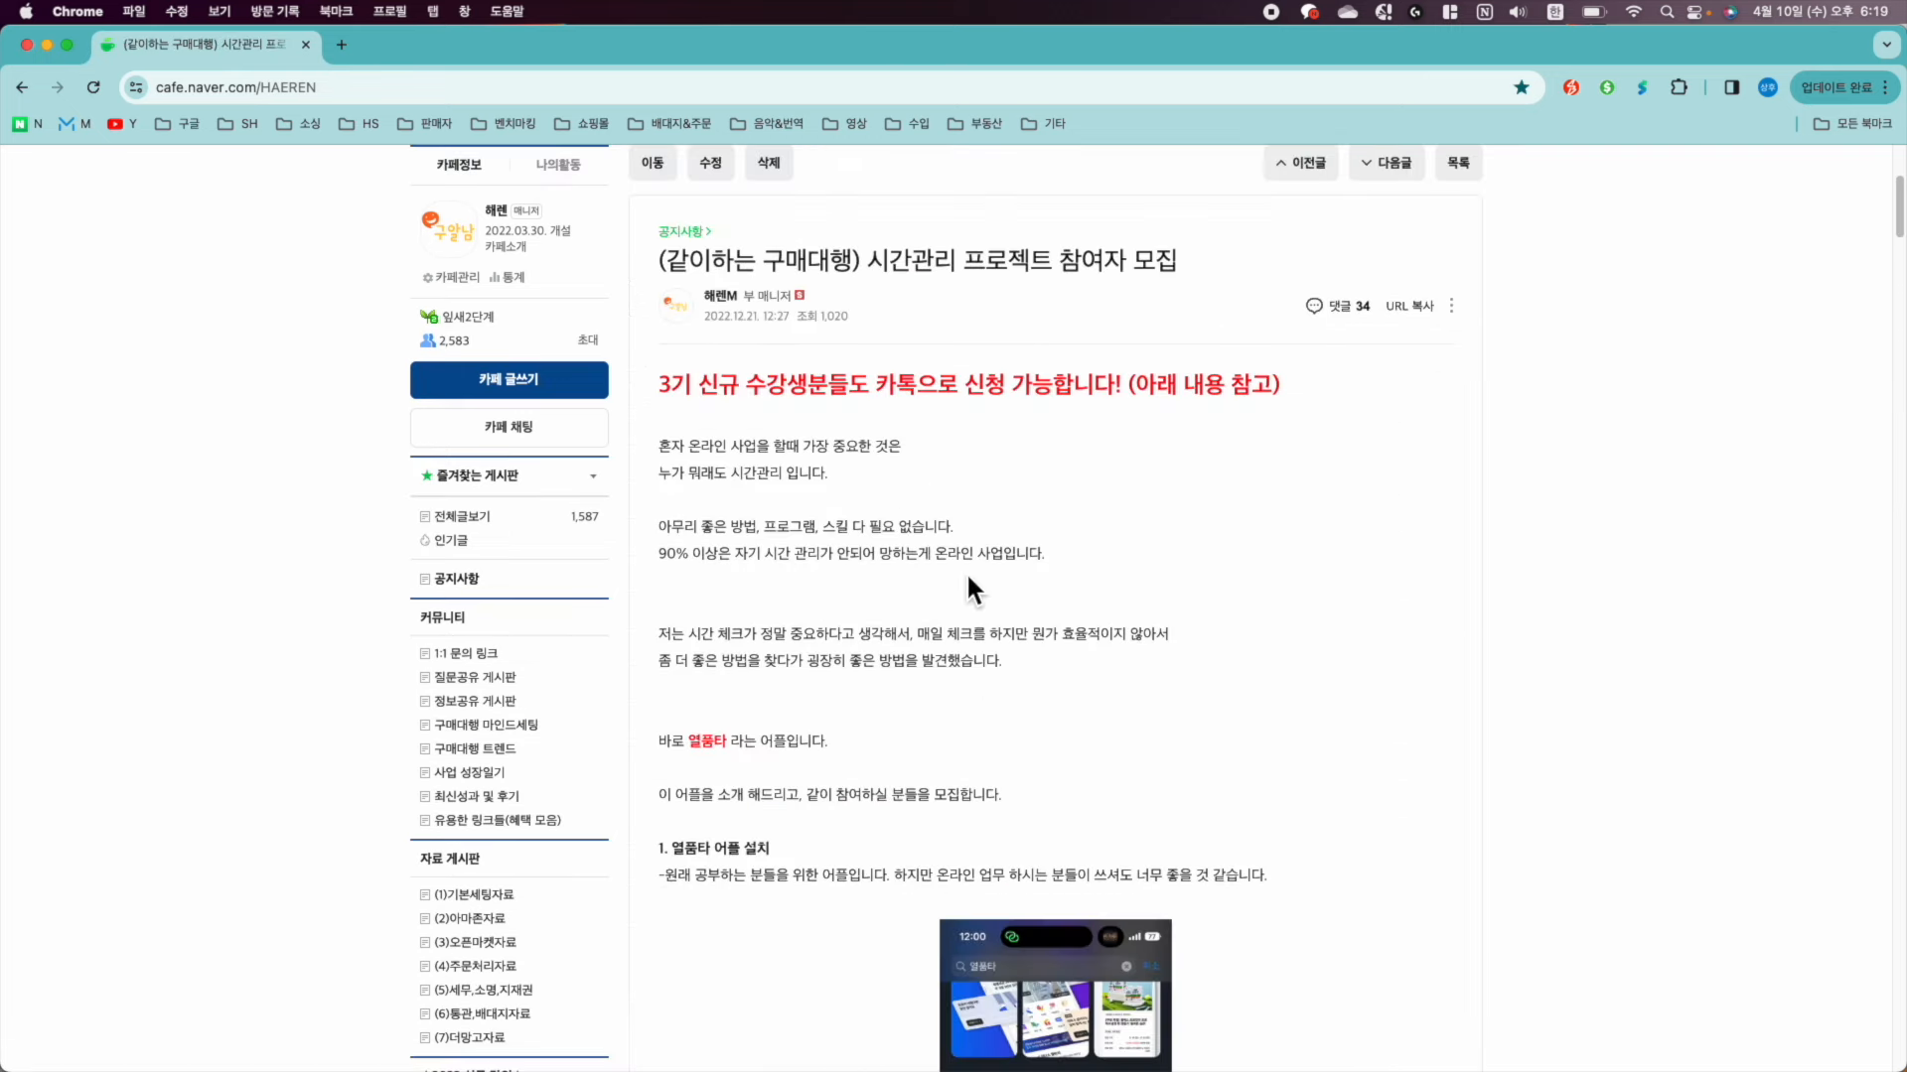
# Read the post's introduction to the 열품타 app, including the sections on installation and schedule categories
pyautogui.scroll(-3, 706, 558)
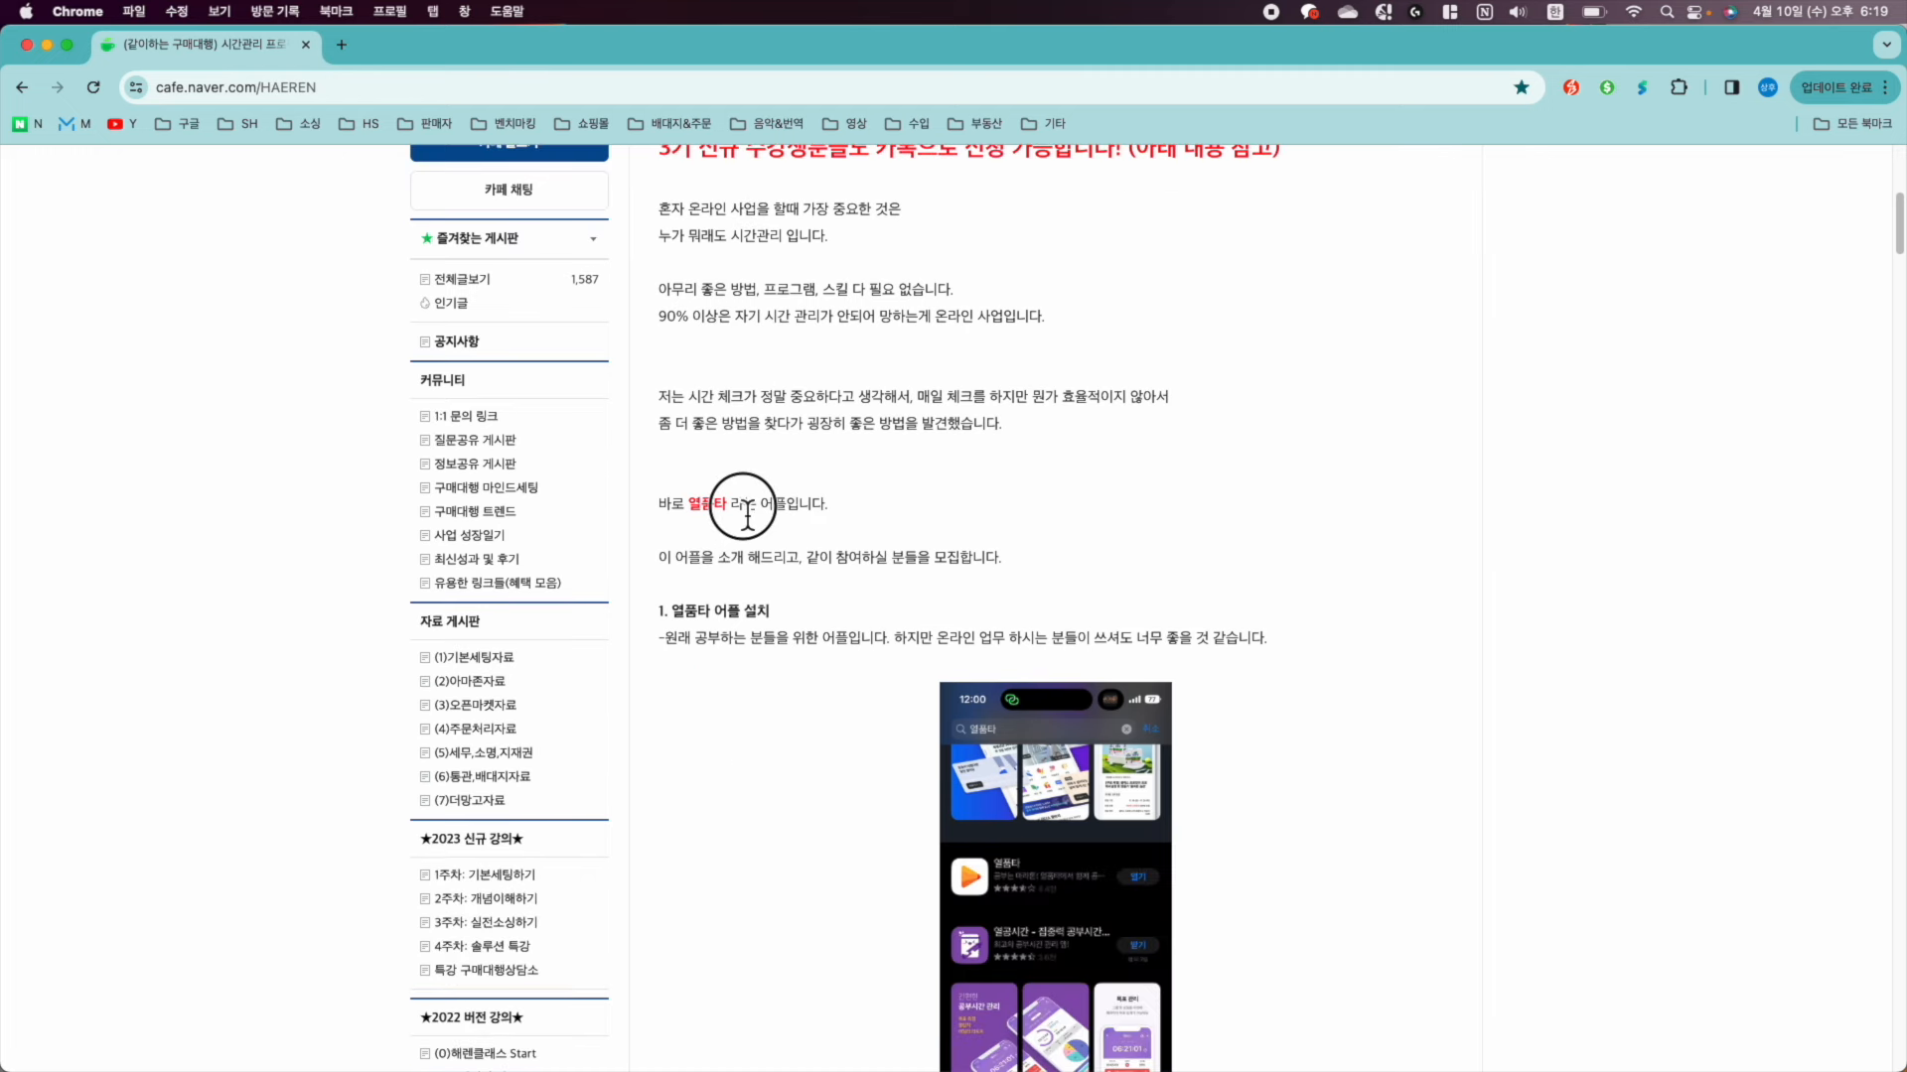
pyautogui.scroll(-5, 780, 546)
pyautogui.click(695, 358)
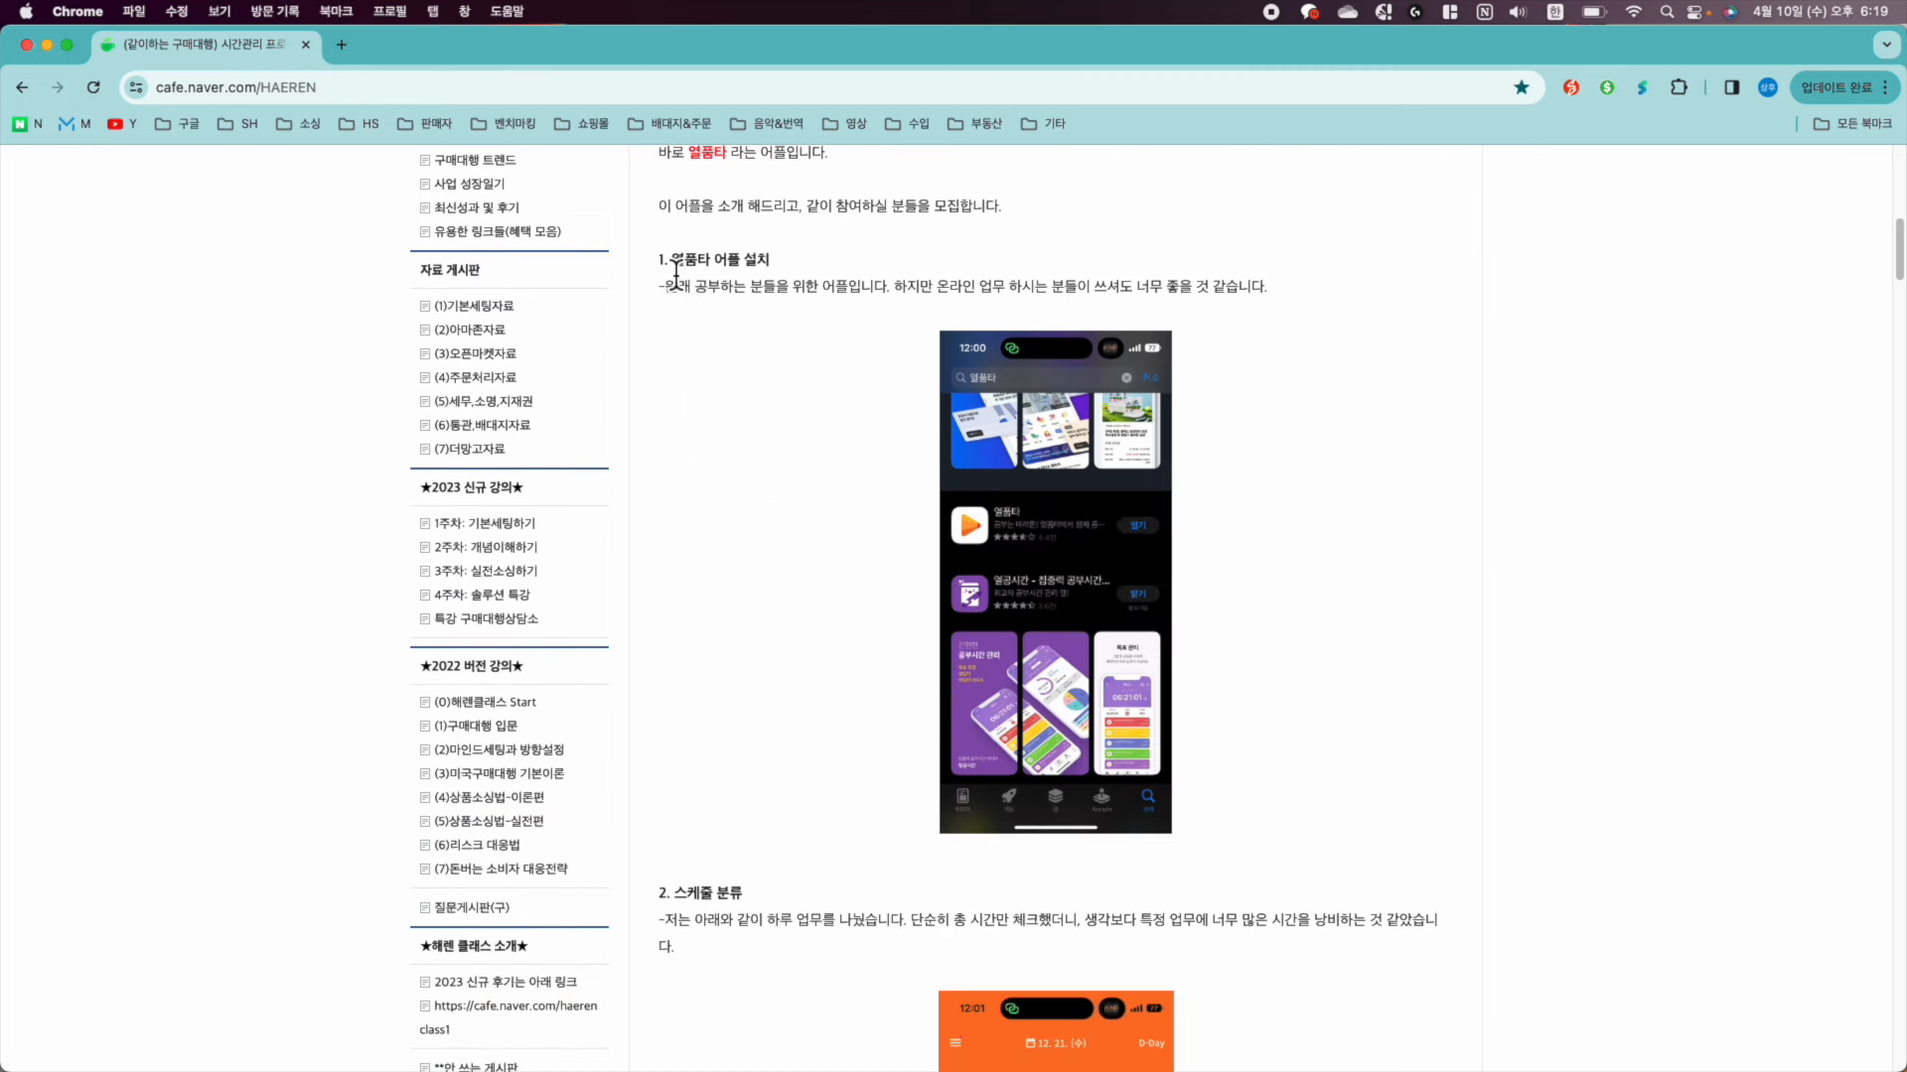
pyautogui.scroll(-7, 1205, 581)
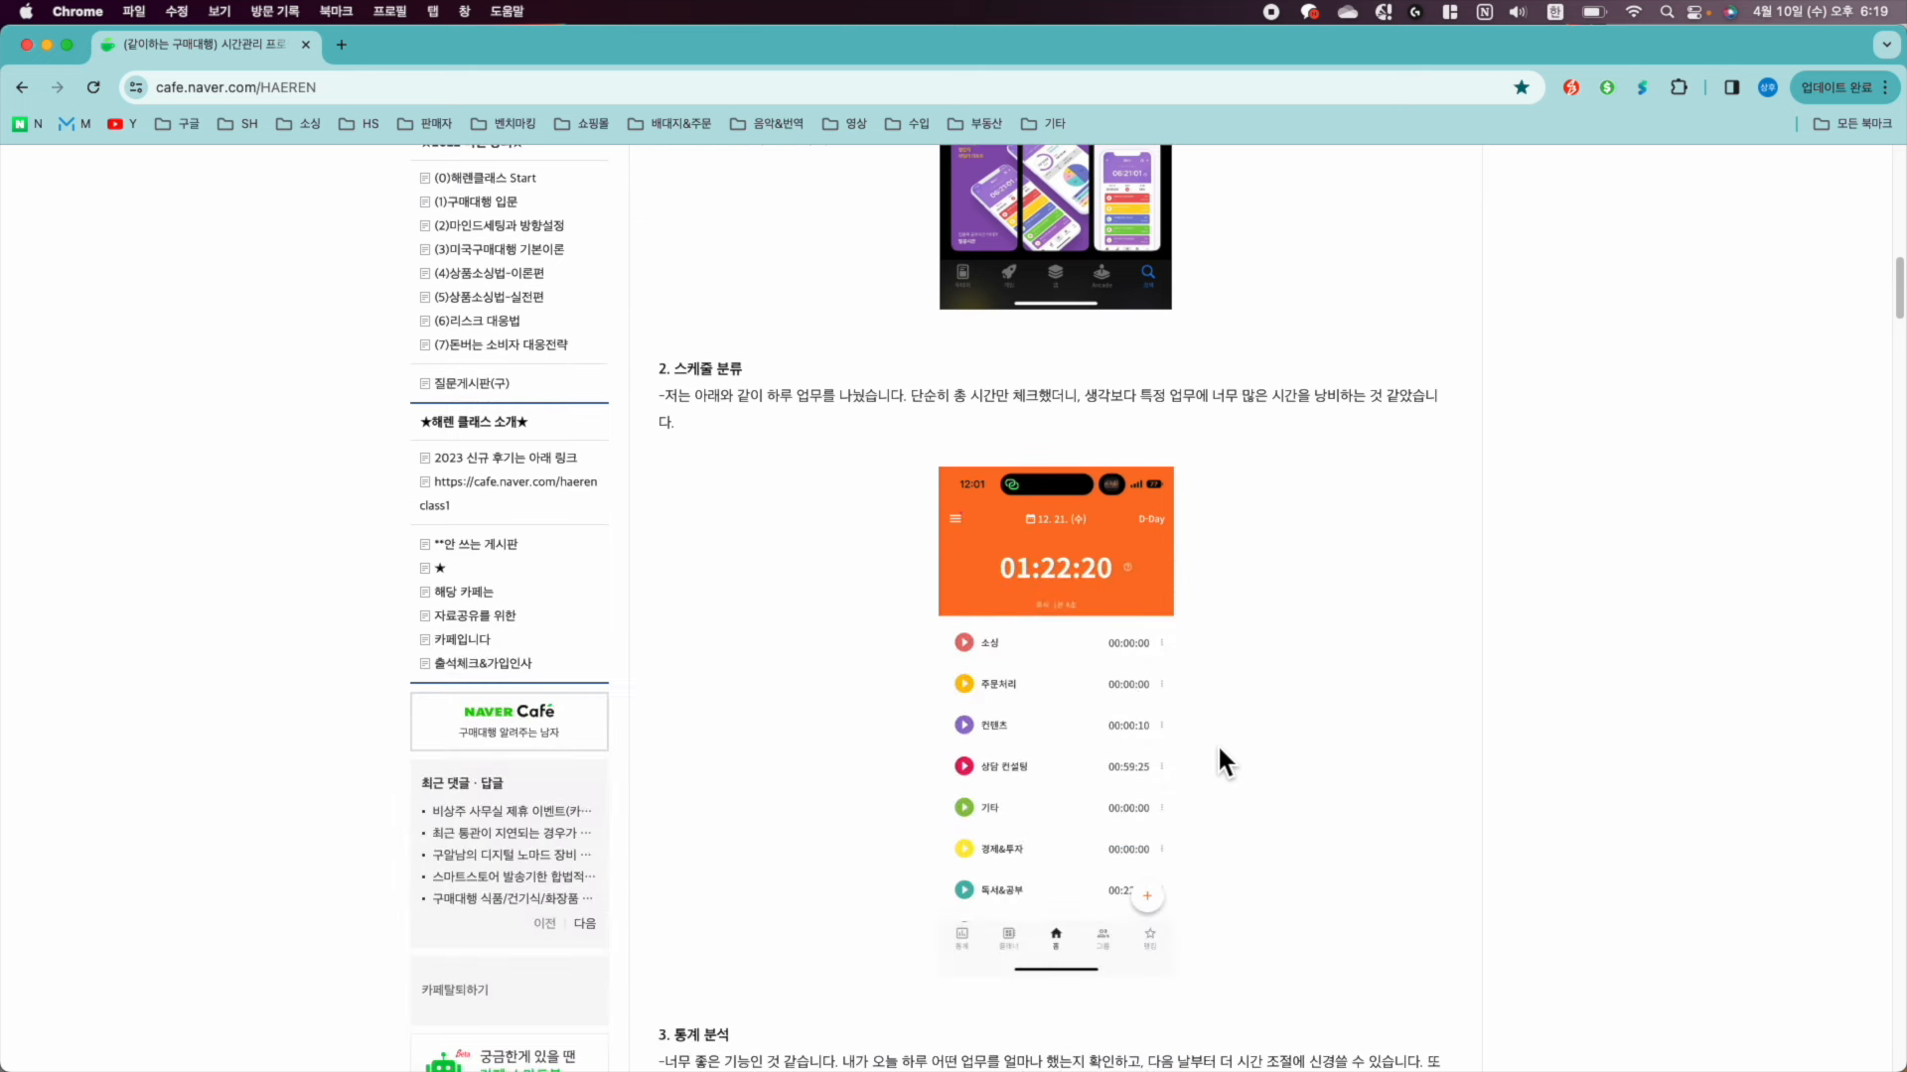
pyautogui.scroll(-2, 1149, 665)
pyautogui.scroll(2, 1152, 665)
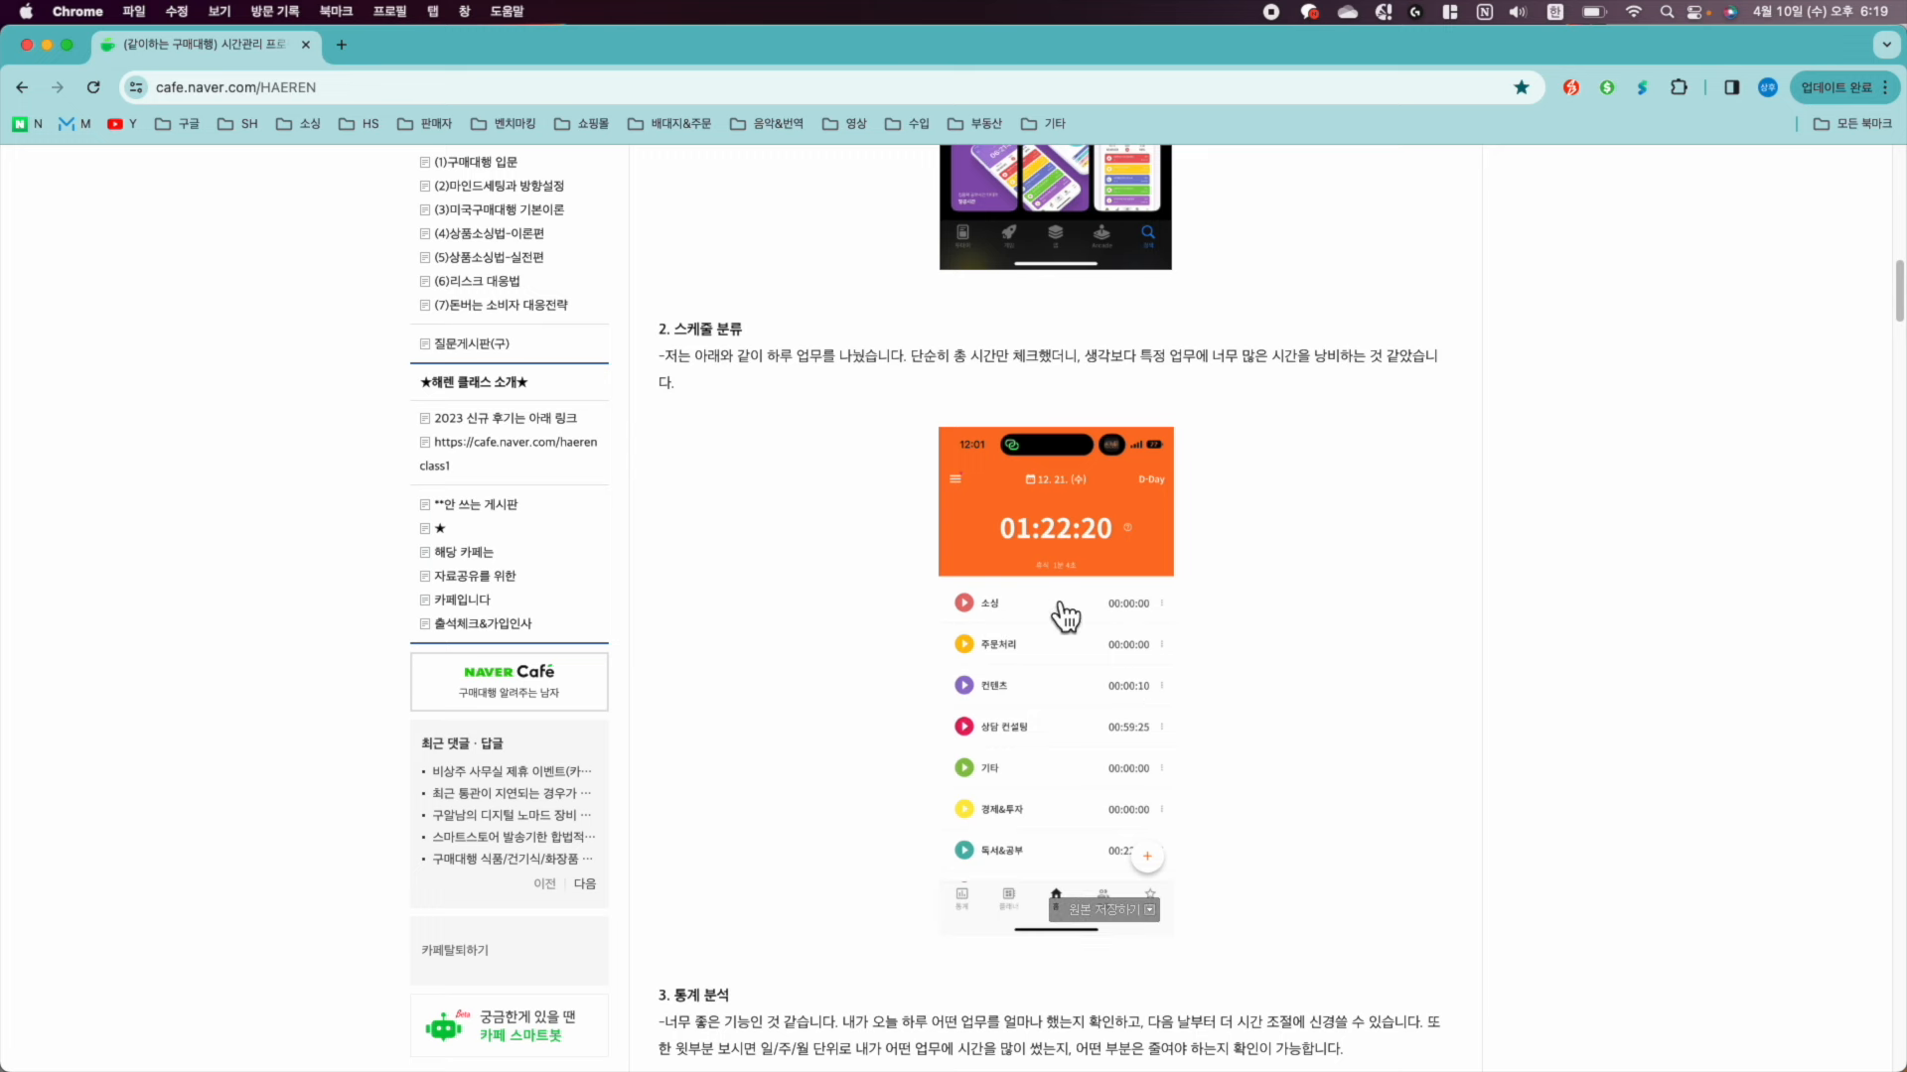
# Examine the post's sections on statistics analysis, Apple Watch linking and the group feature
pyautogui.scroll(-6, 1137, 600)
pyautogui.scroll(-3, 1185, 759)
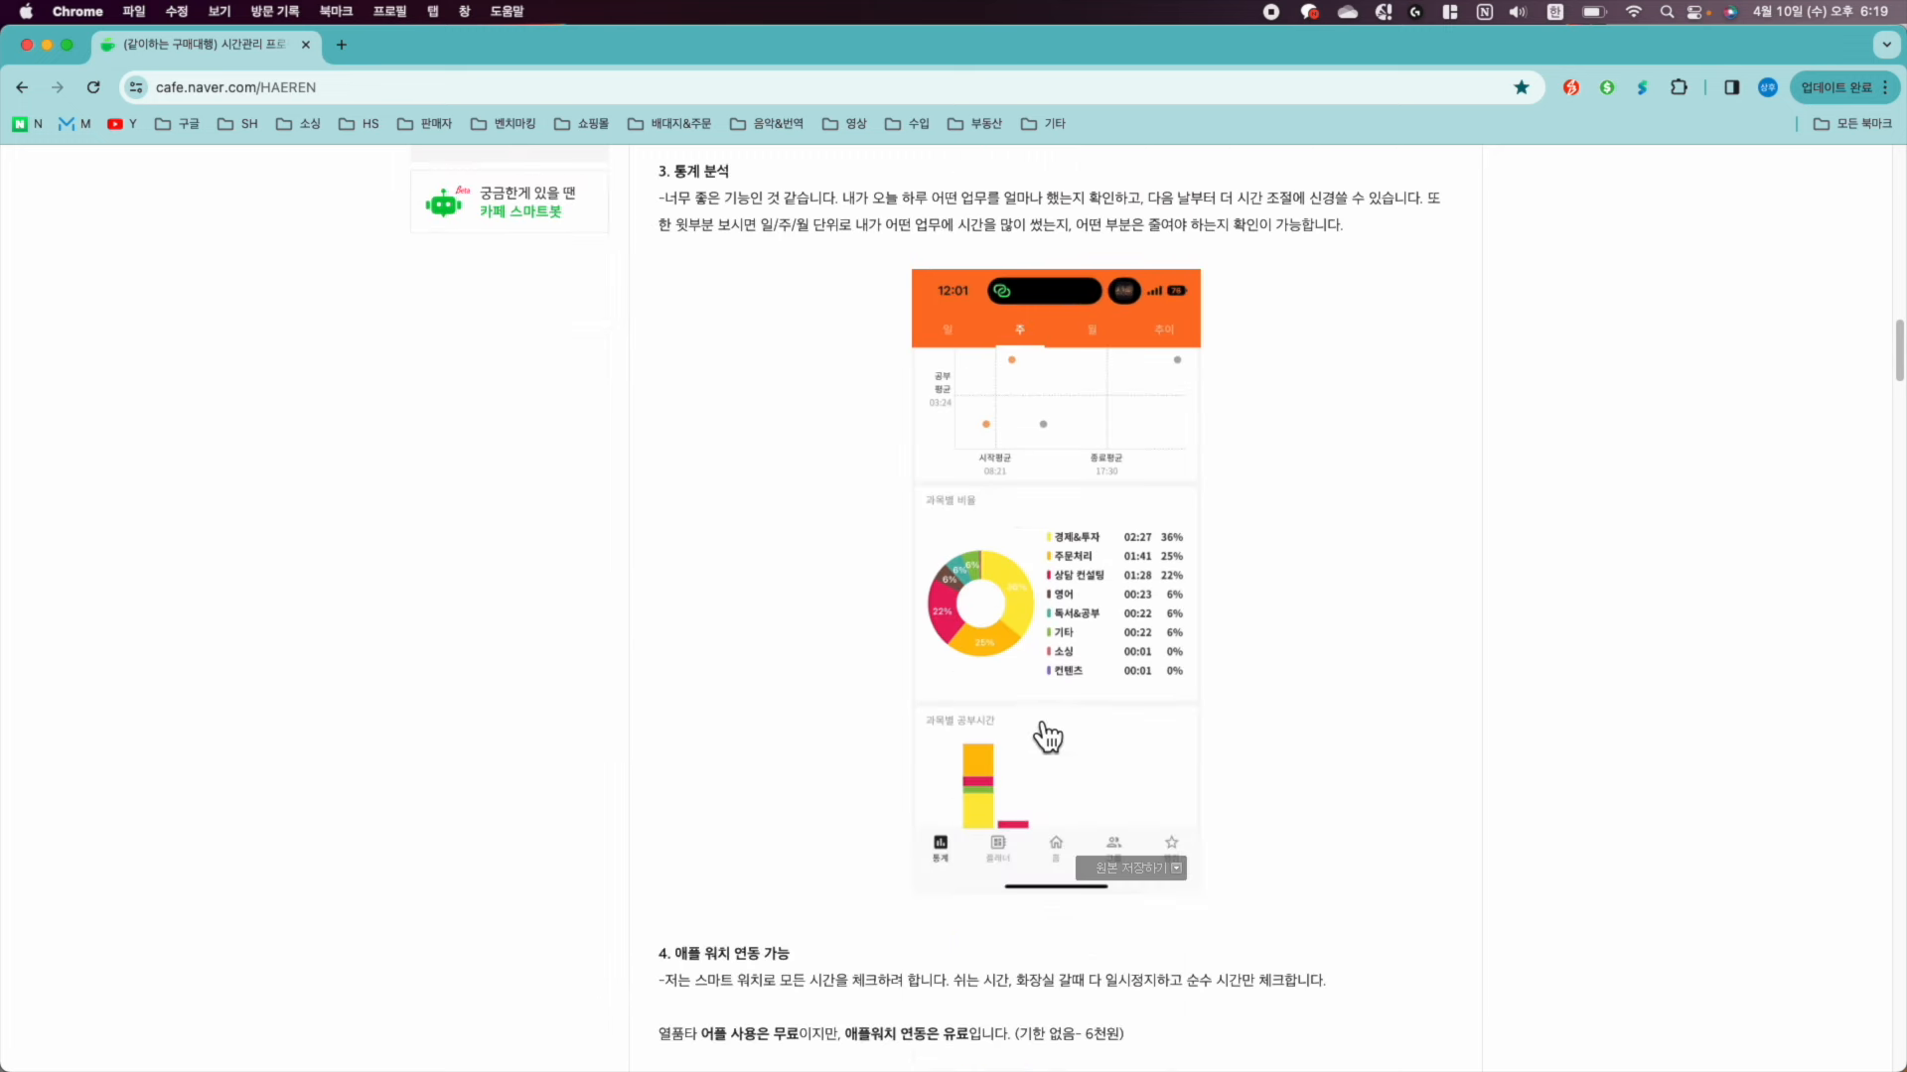
pyautogui.scroll(4, 970, 608)
pyautogui.scroll(-3, 1149, 681)
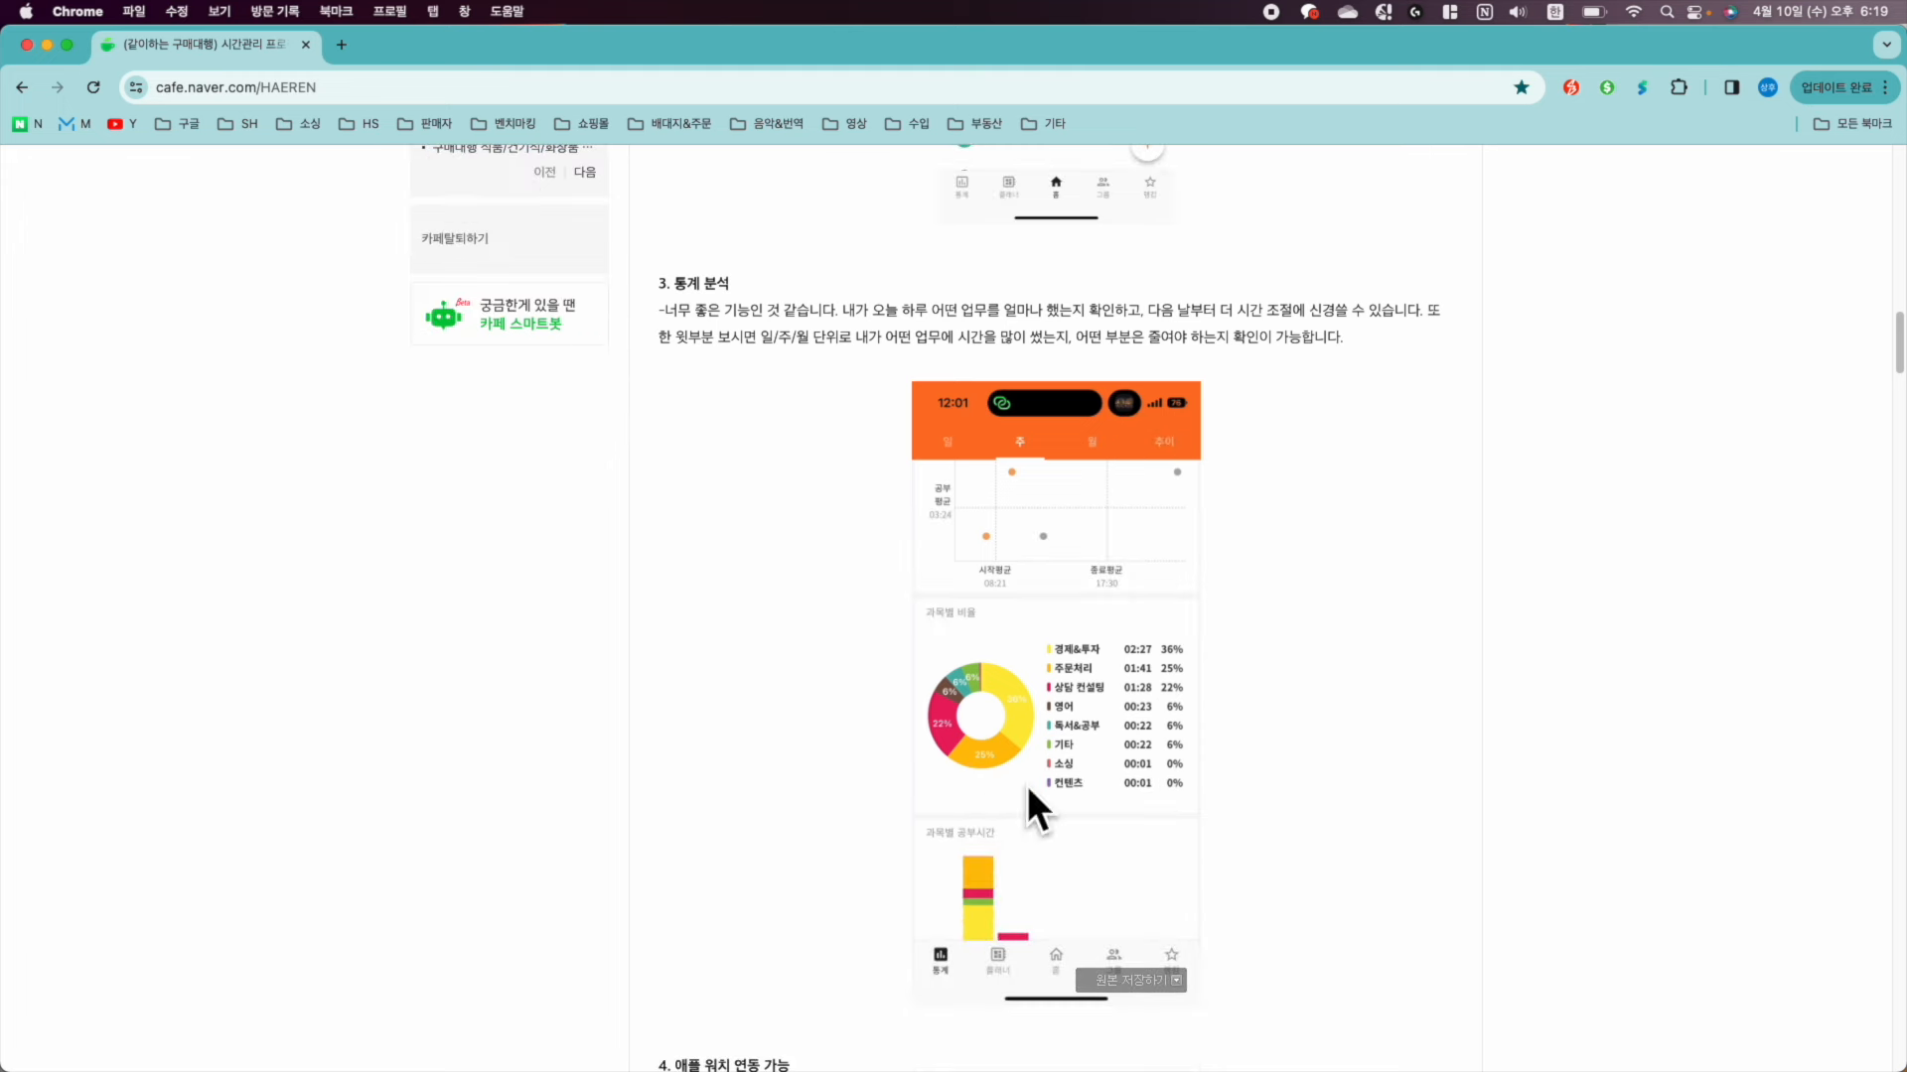
pyautogui.scroll(-5, 1237, 700)
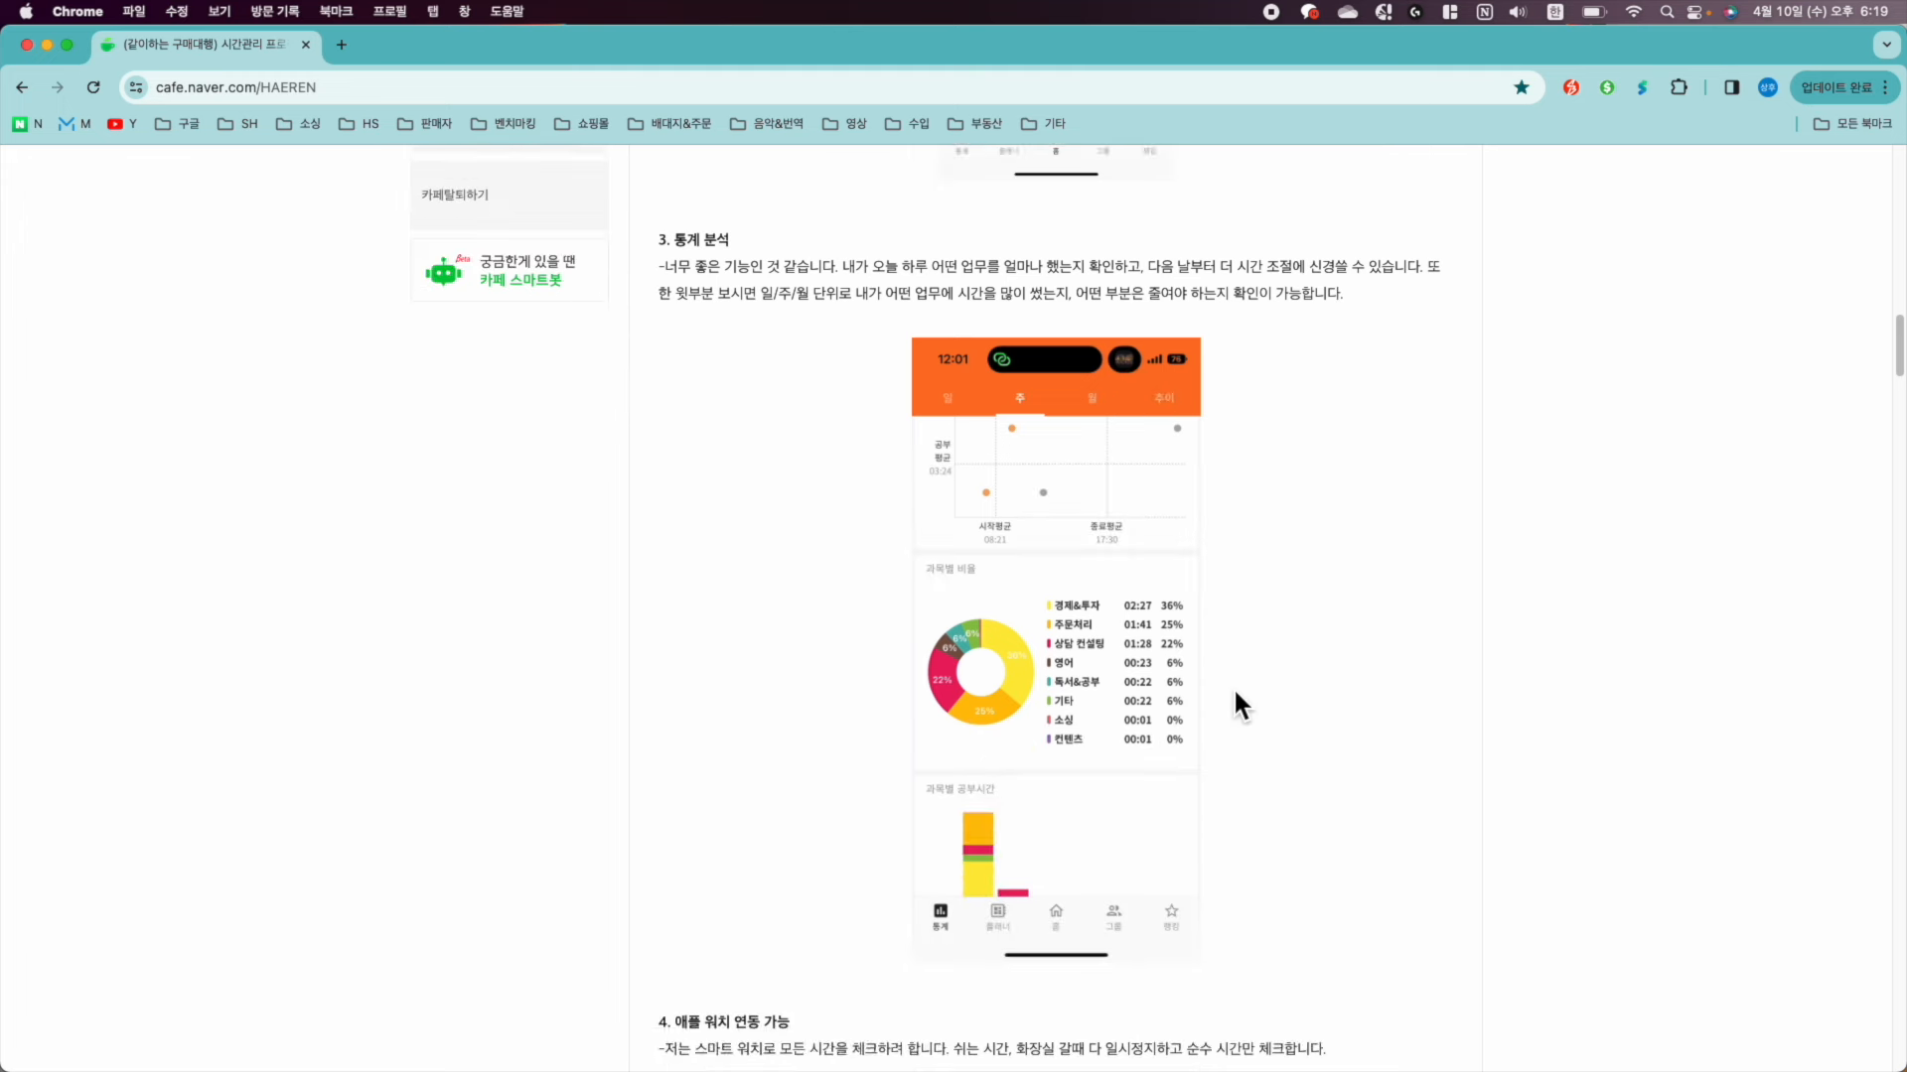
pyautogui.scroll(-8, 1216, 692)
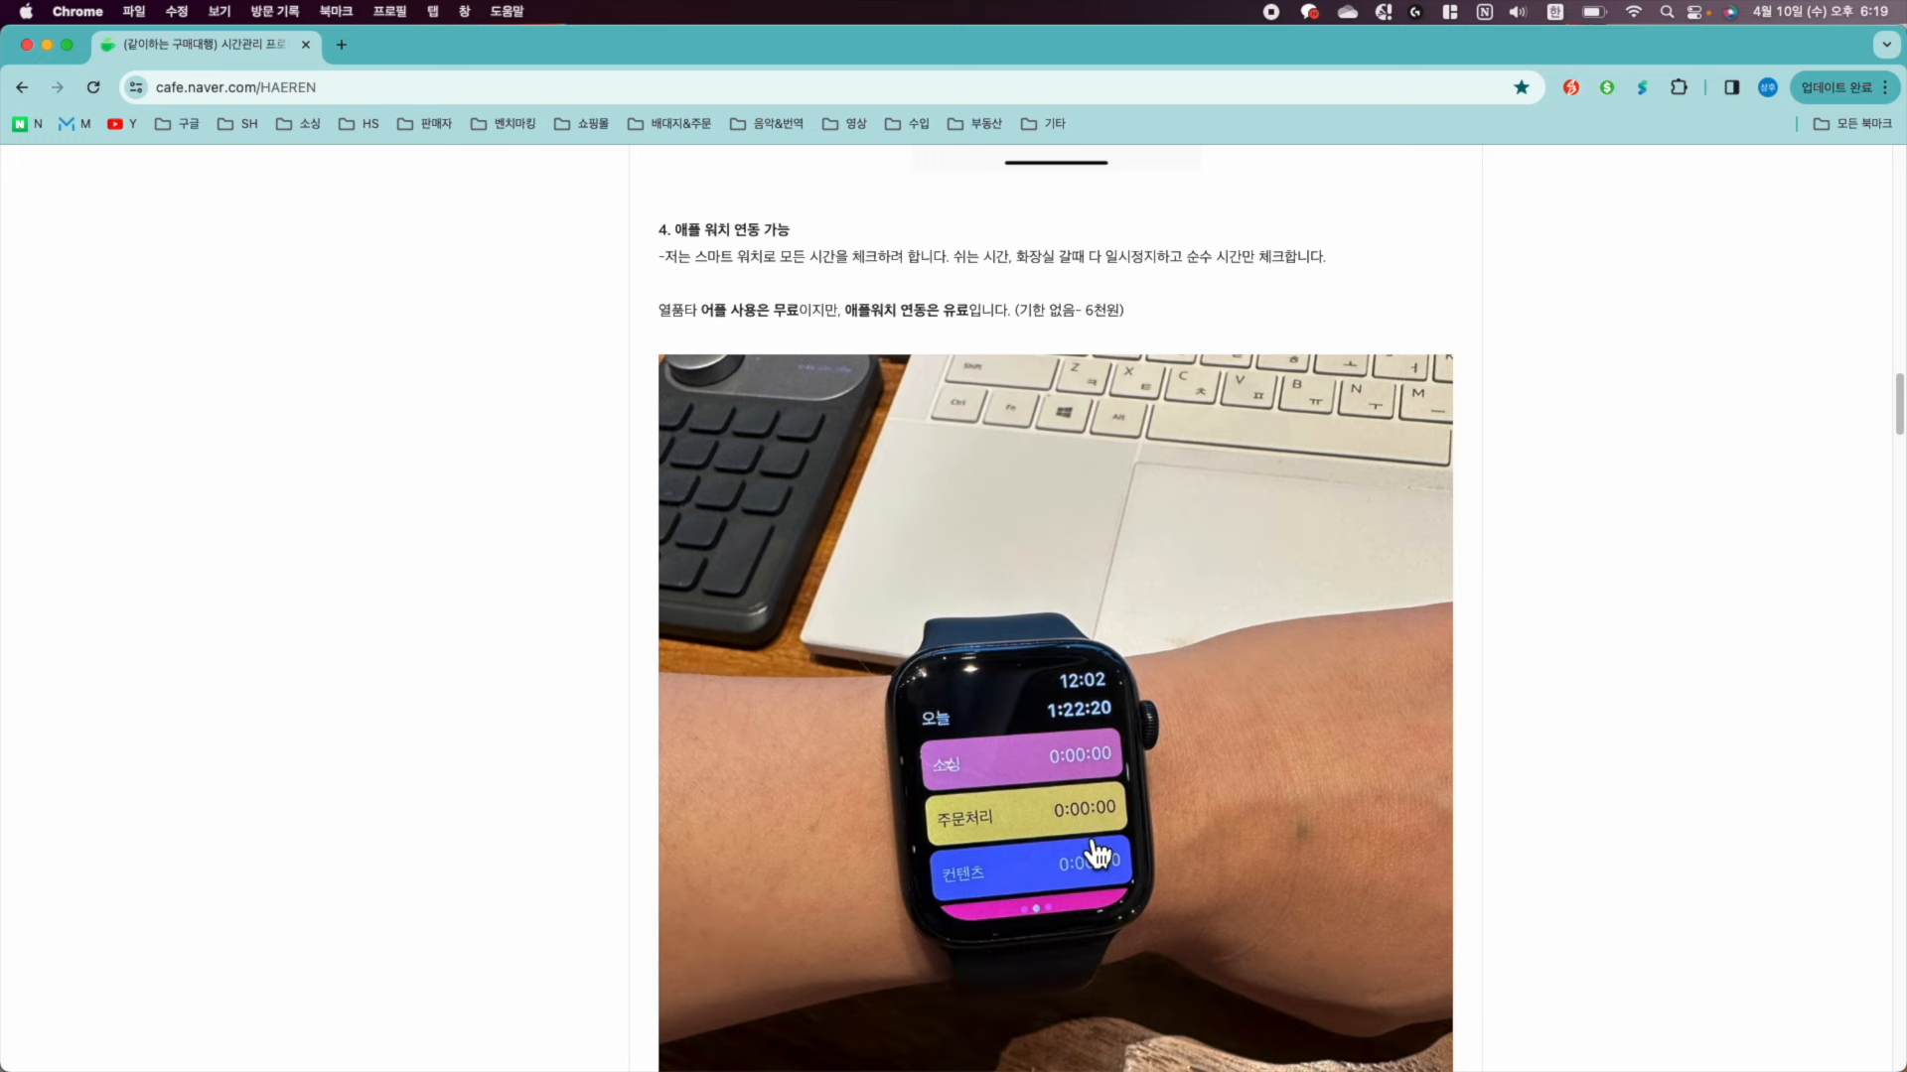
pyautogui.scroll(-11, 1095, 746)
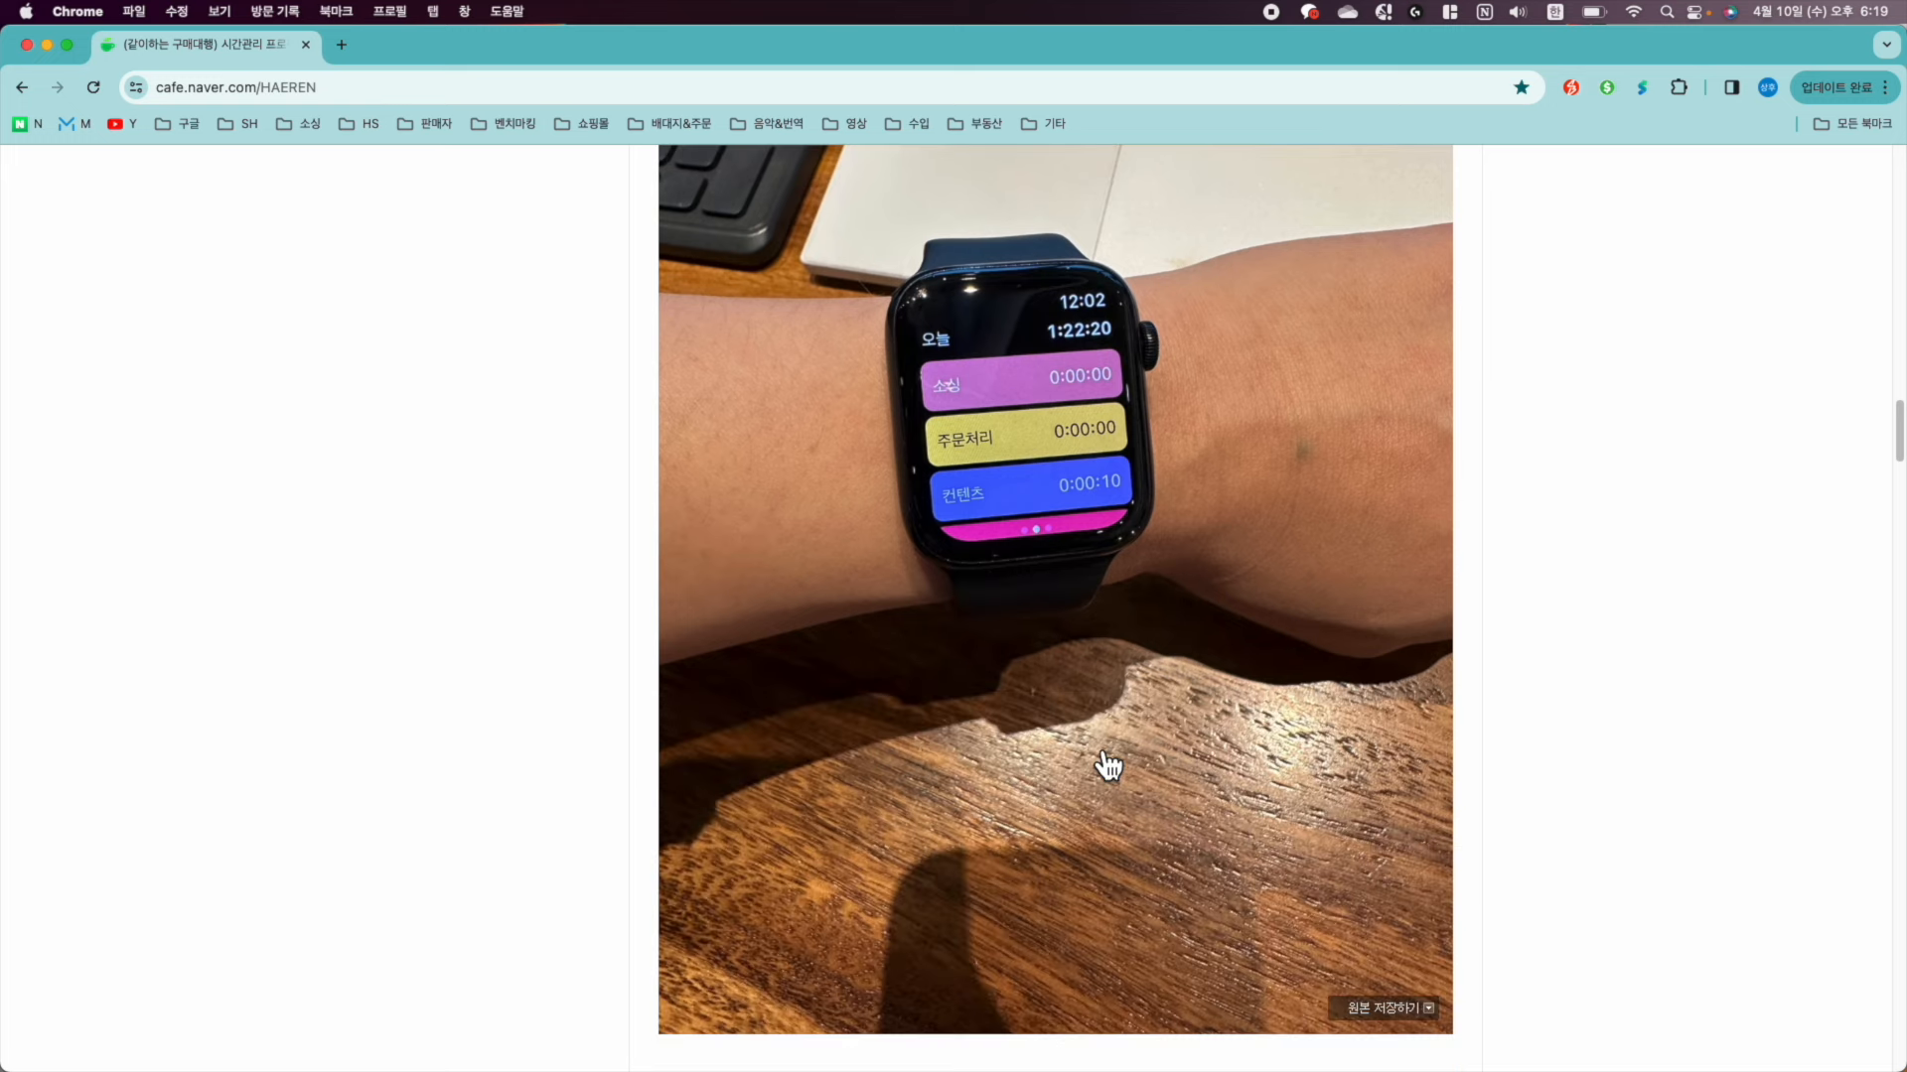
pyautogui.scroll(-2, 1095, 748)
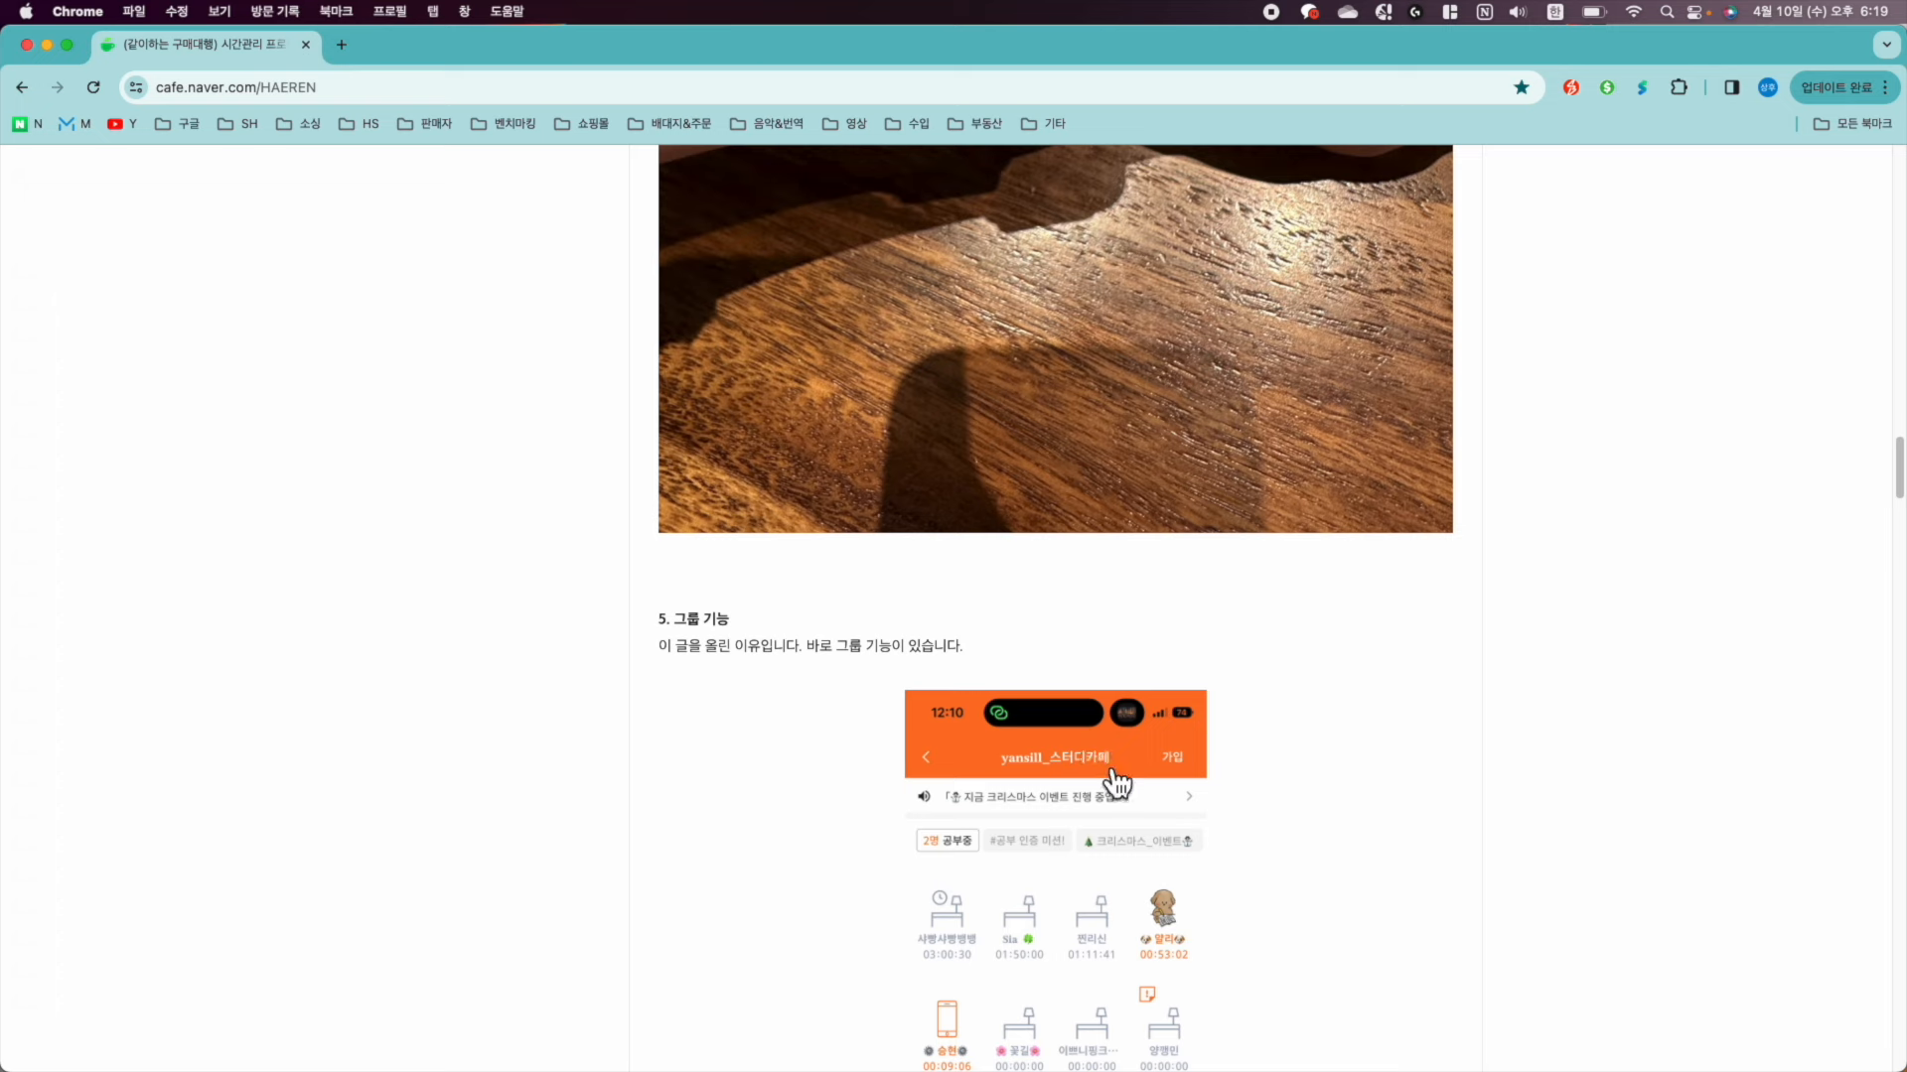
pyautogui.scroll(-15, 1117, 785)
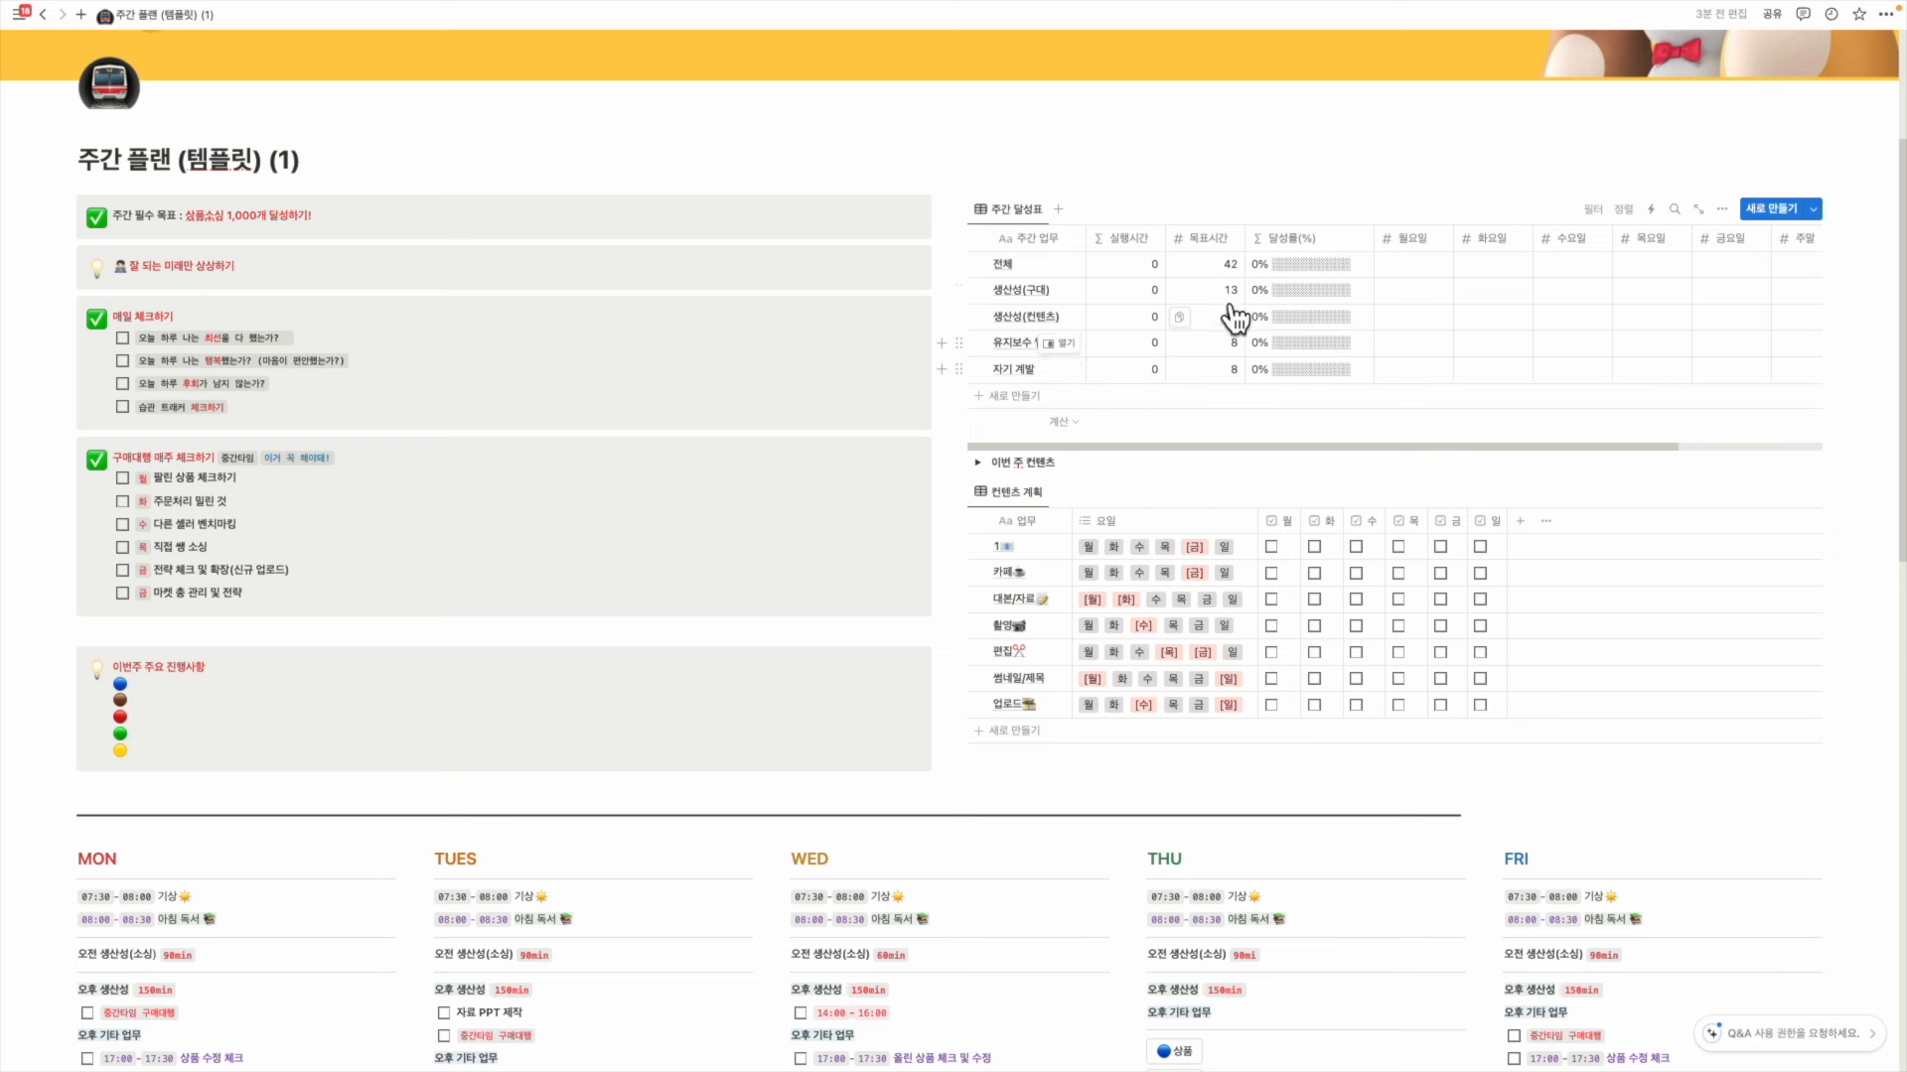
# Set the 목표시간 of the 전체 row in the 주간 달성표 table to 40
pyautogui.click(1228, 268)
pyautogui.write('40')
pyautogui.press('Return')
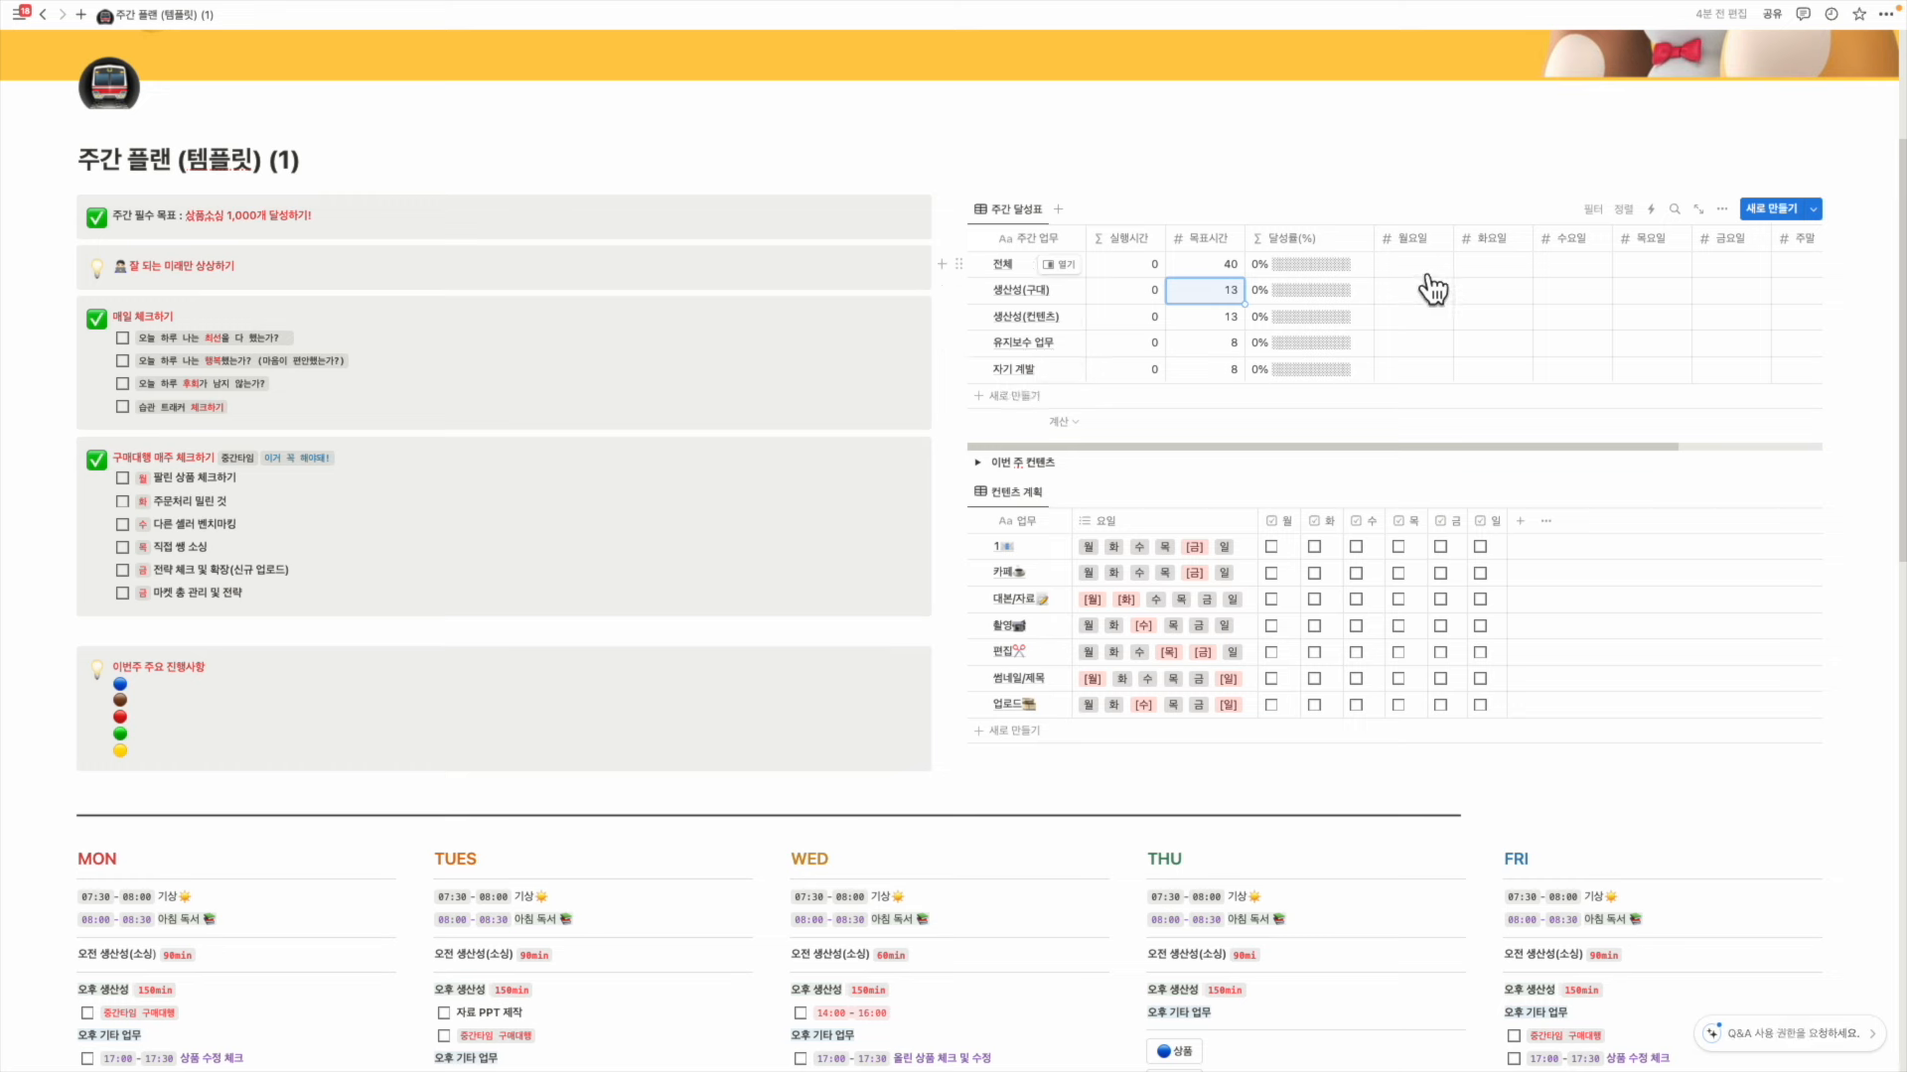
# Inspect the 달성률(%) formula without changing it, and enter 120 as the 월요일 value for 생산성(구대)
pyautogui.click(1313, 290)
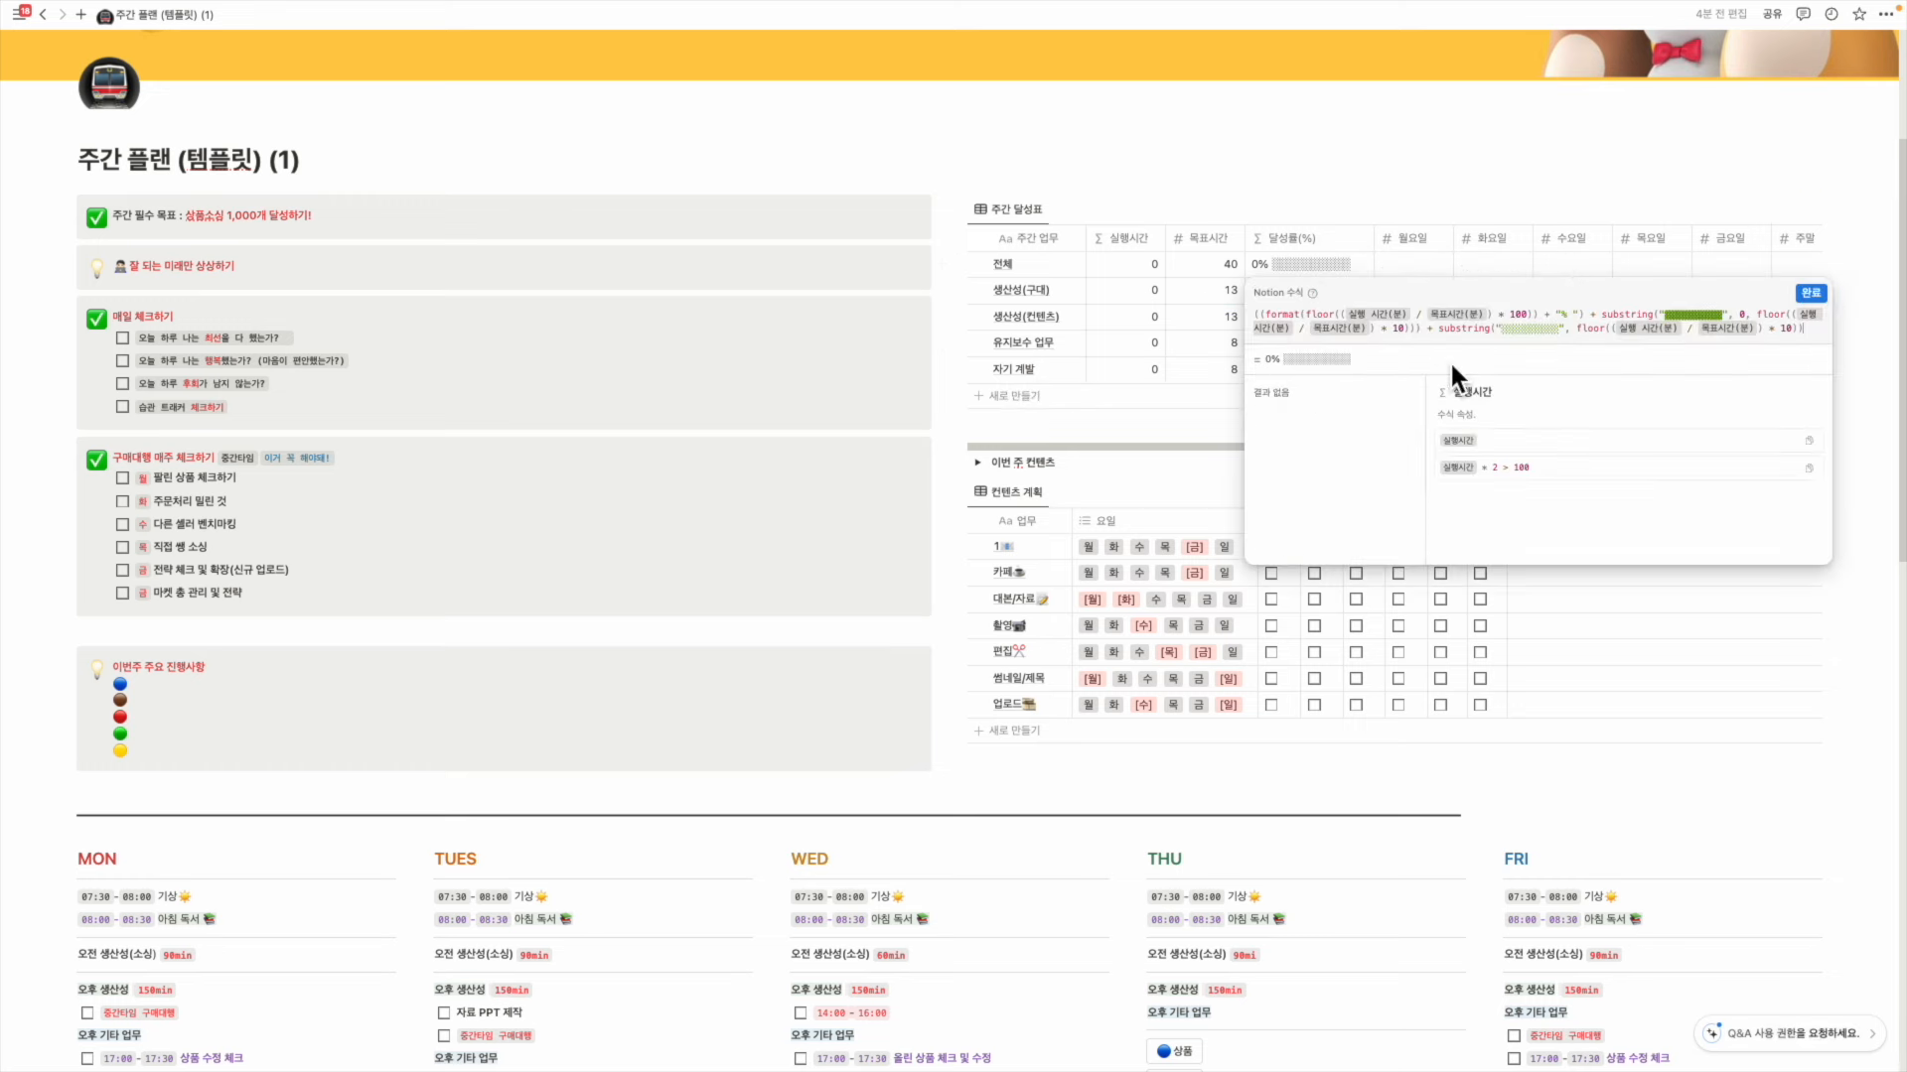
pyautogui.click(1449, 187)
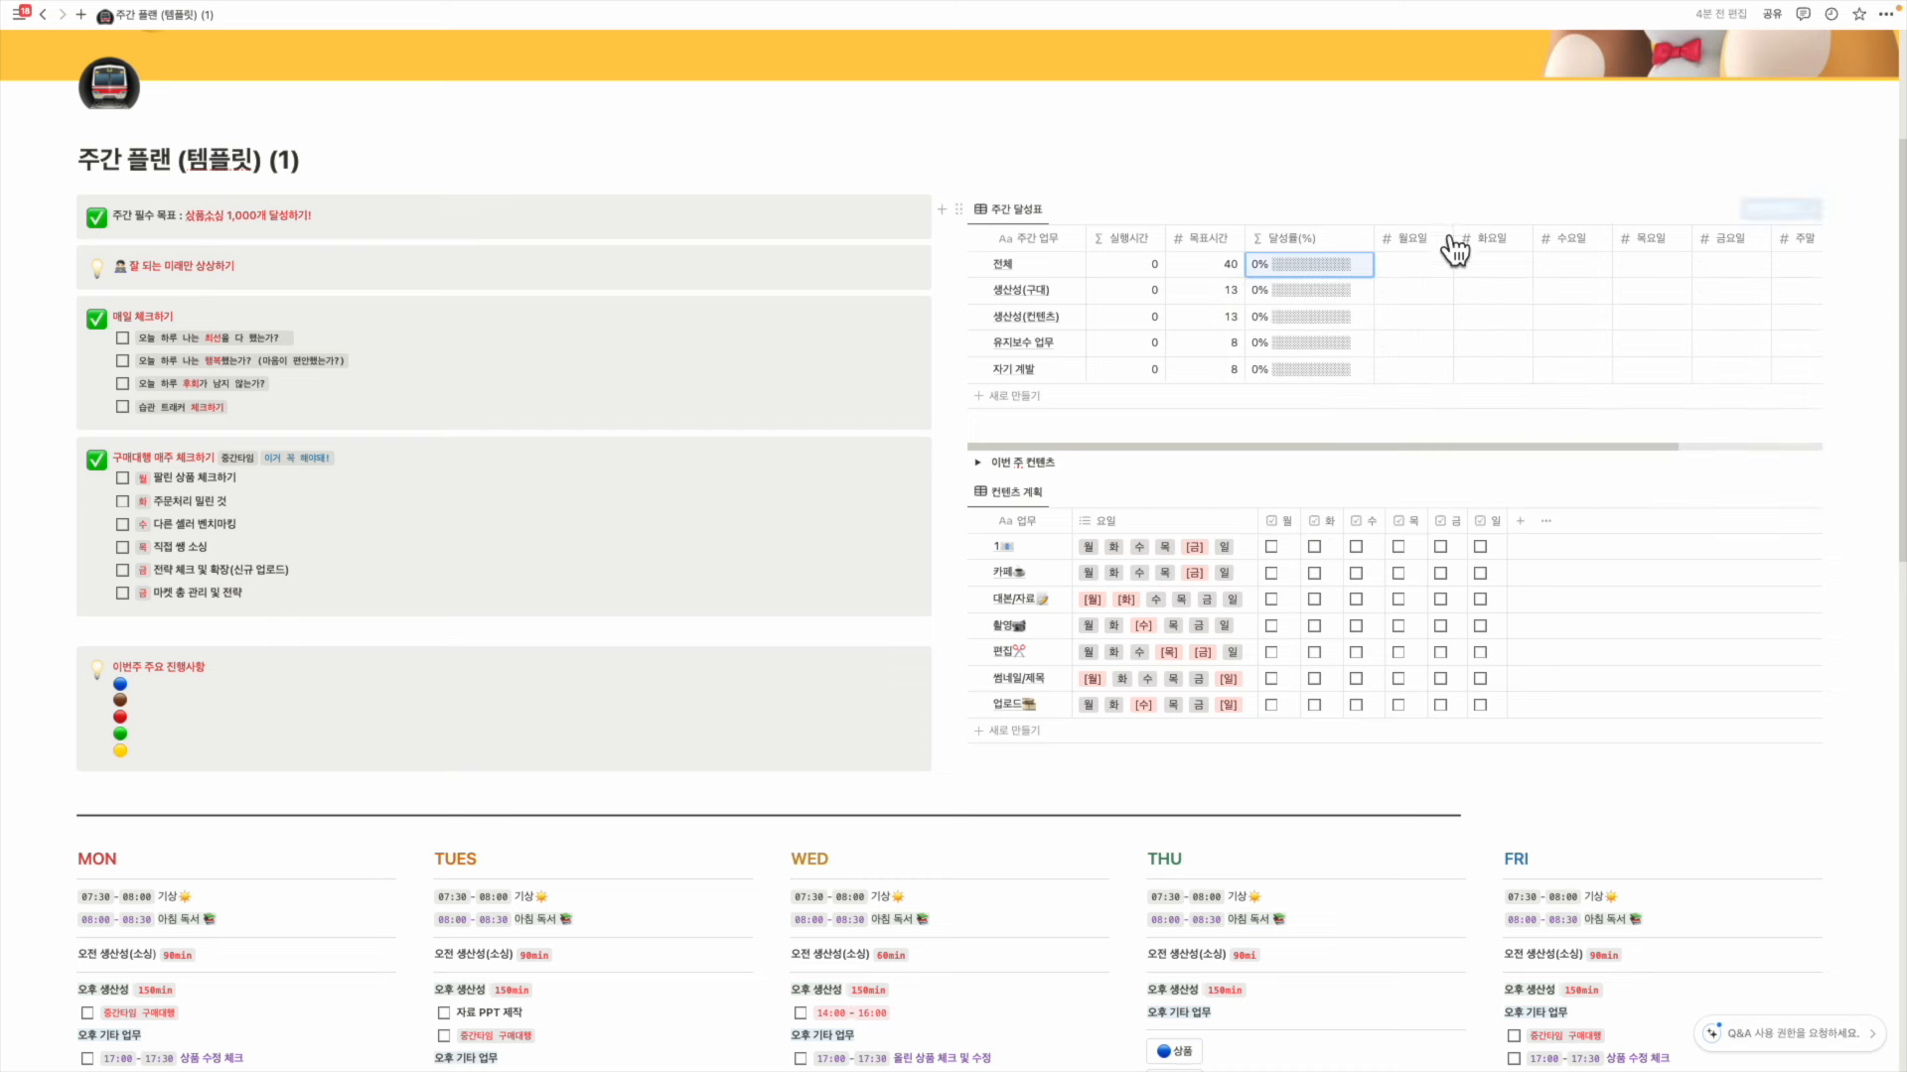
pyautogui.click(1428, 267)
pyautogui.click(1425, 292)
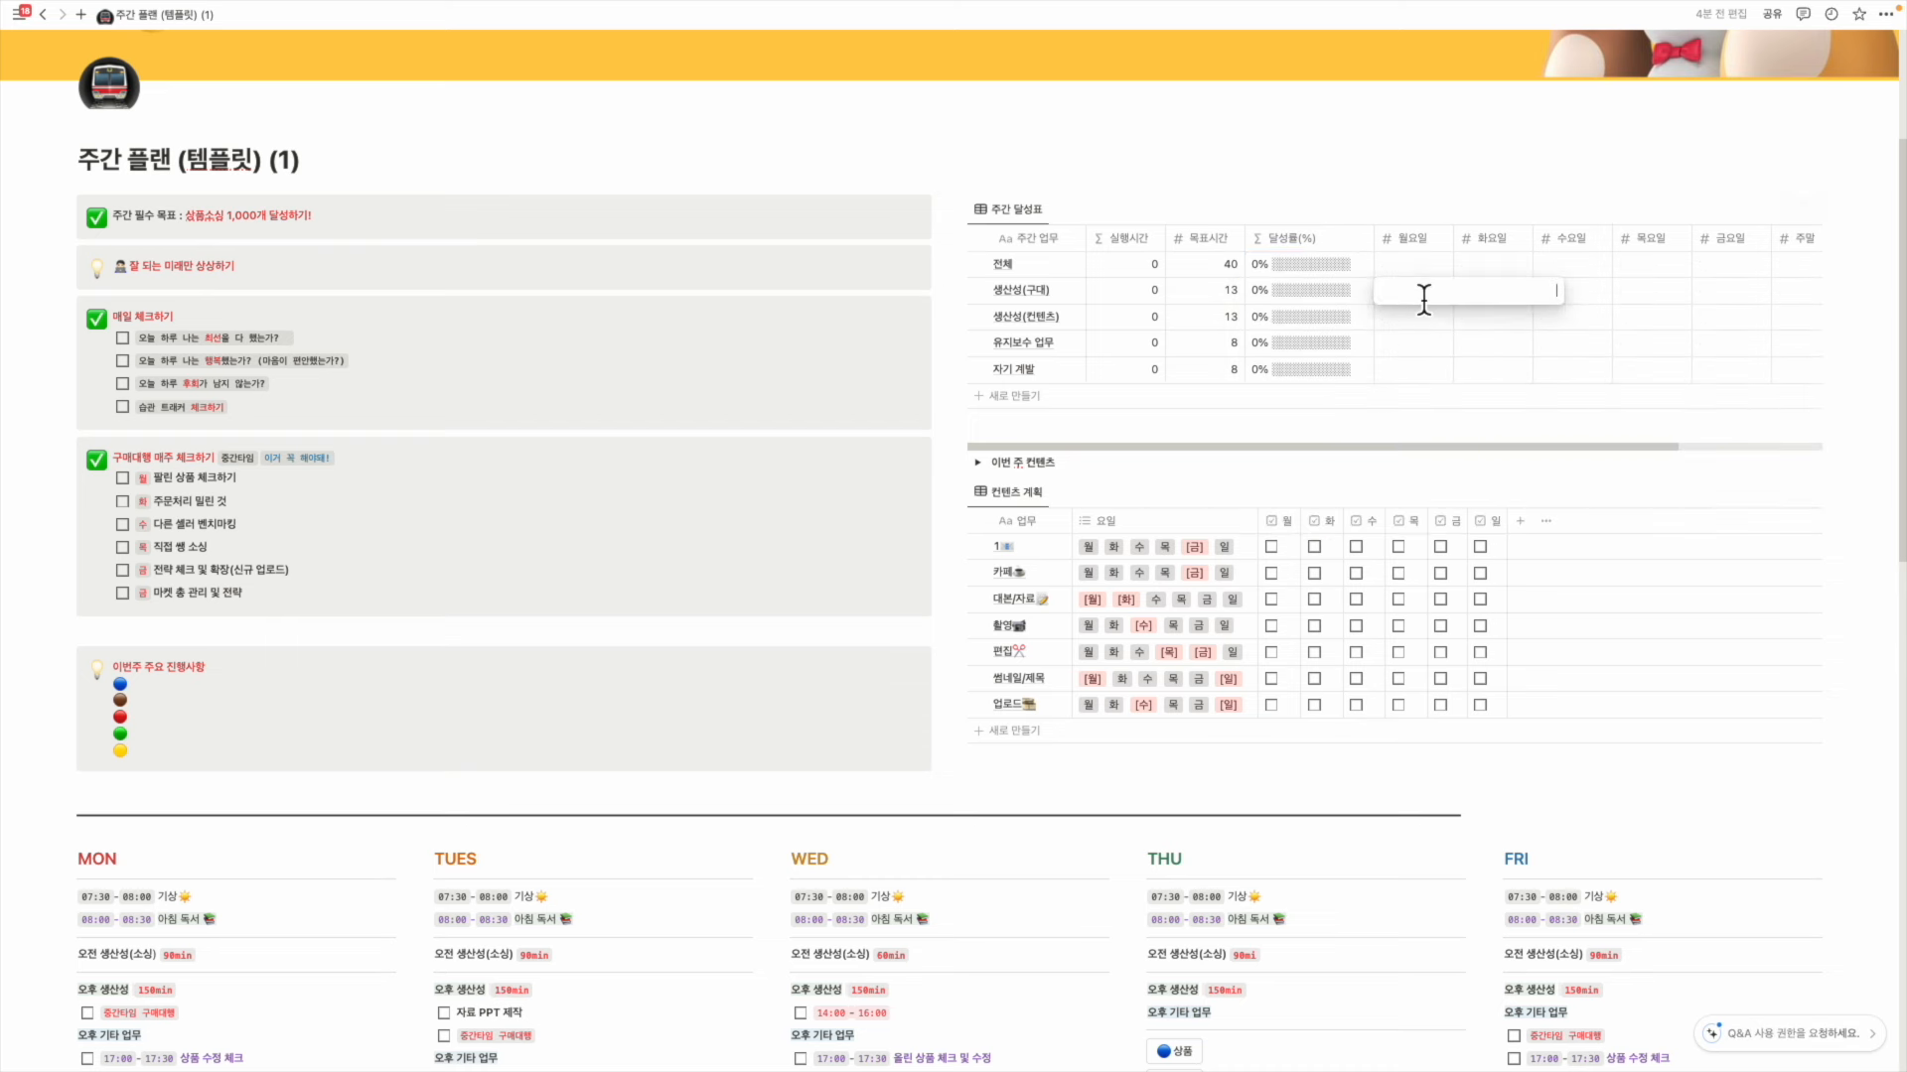
pyautogui.write('120')
pyautogui.press('Return')
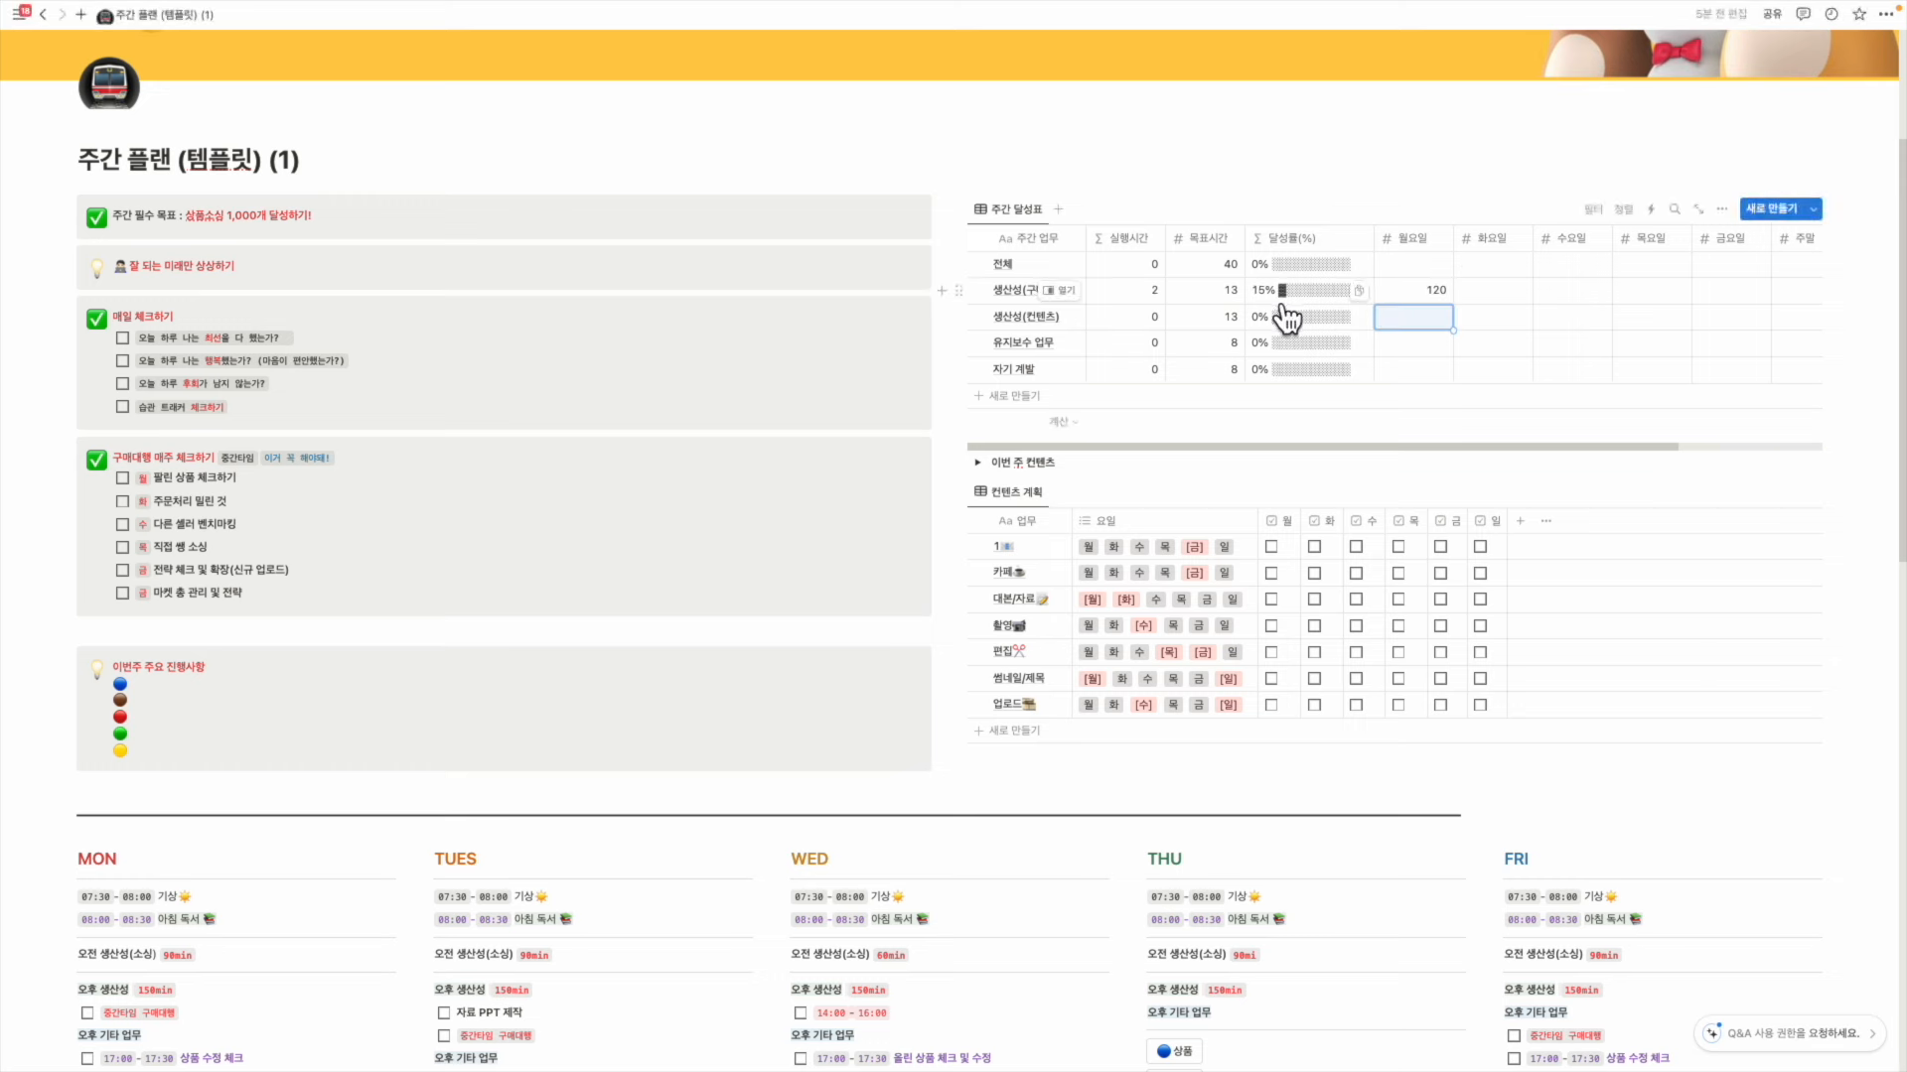
# Enter the 월요일 values 60 for 생산성(컨텐츠) and 120 for 유지보수 업무
pyautogui.click(1420, 318)
pyautogui.write('60')
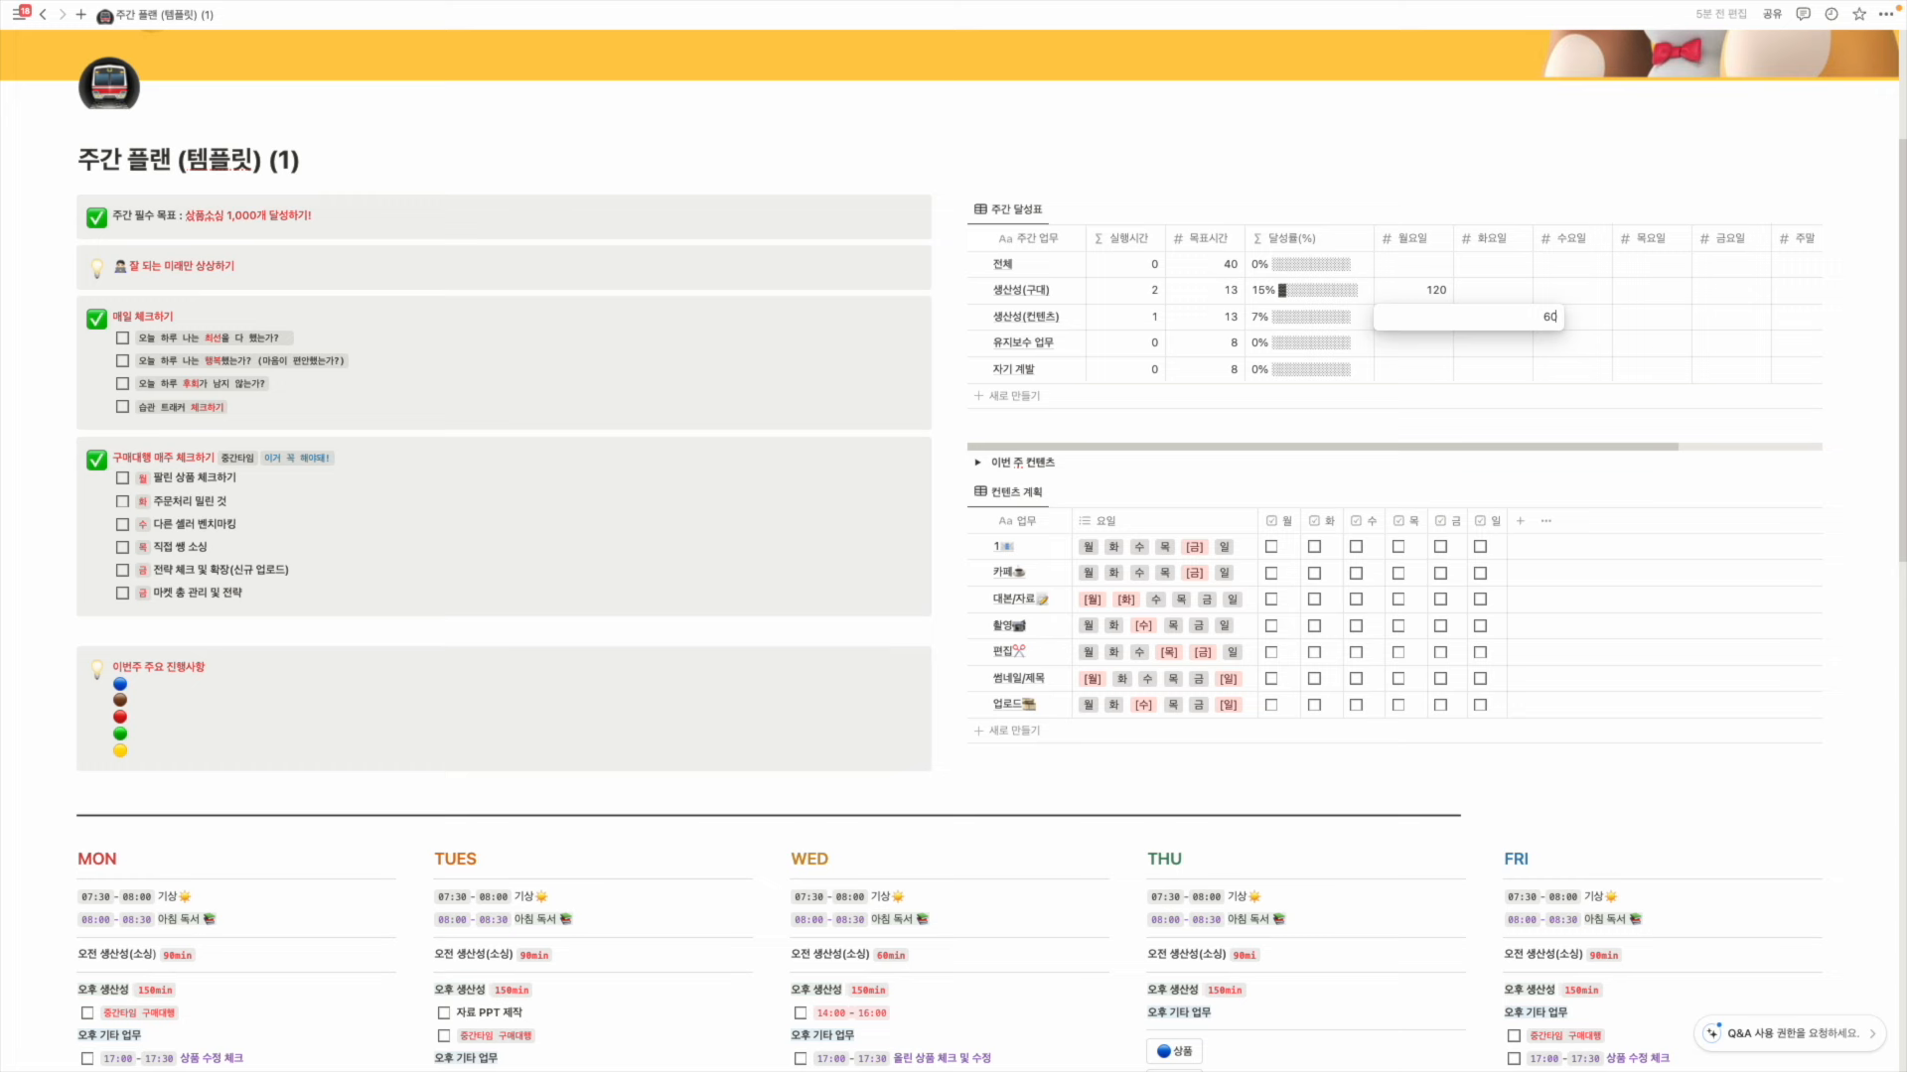
pyautogui.press('Return')
pyautogui.press('Return')
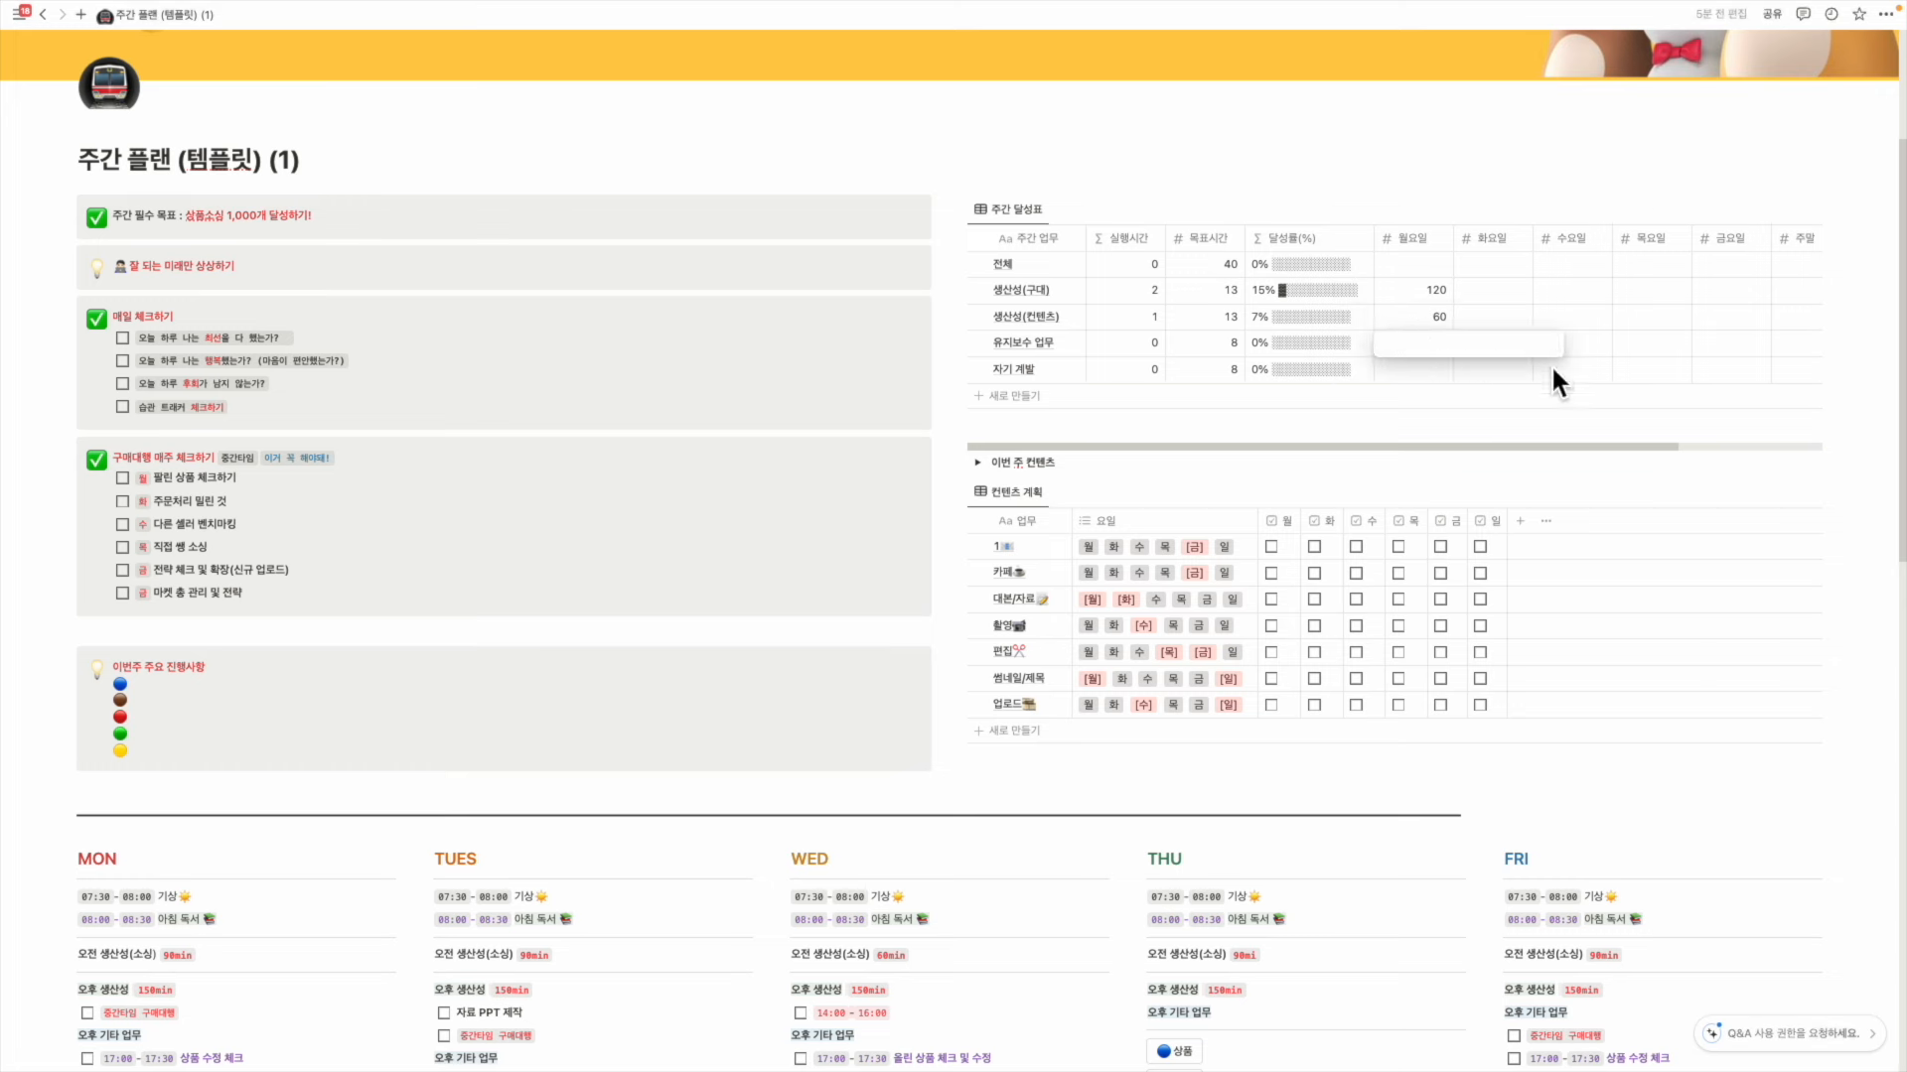
pyautogui.write('120')
pyautogui.press('Return')
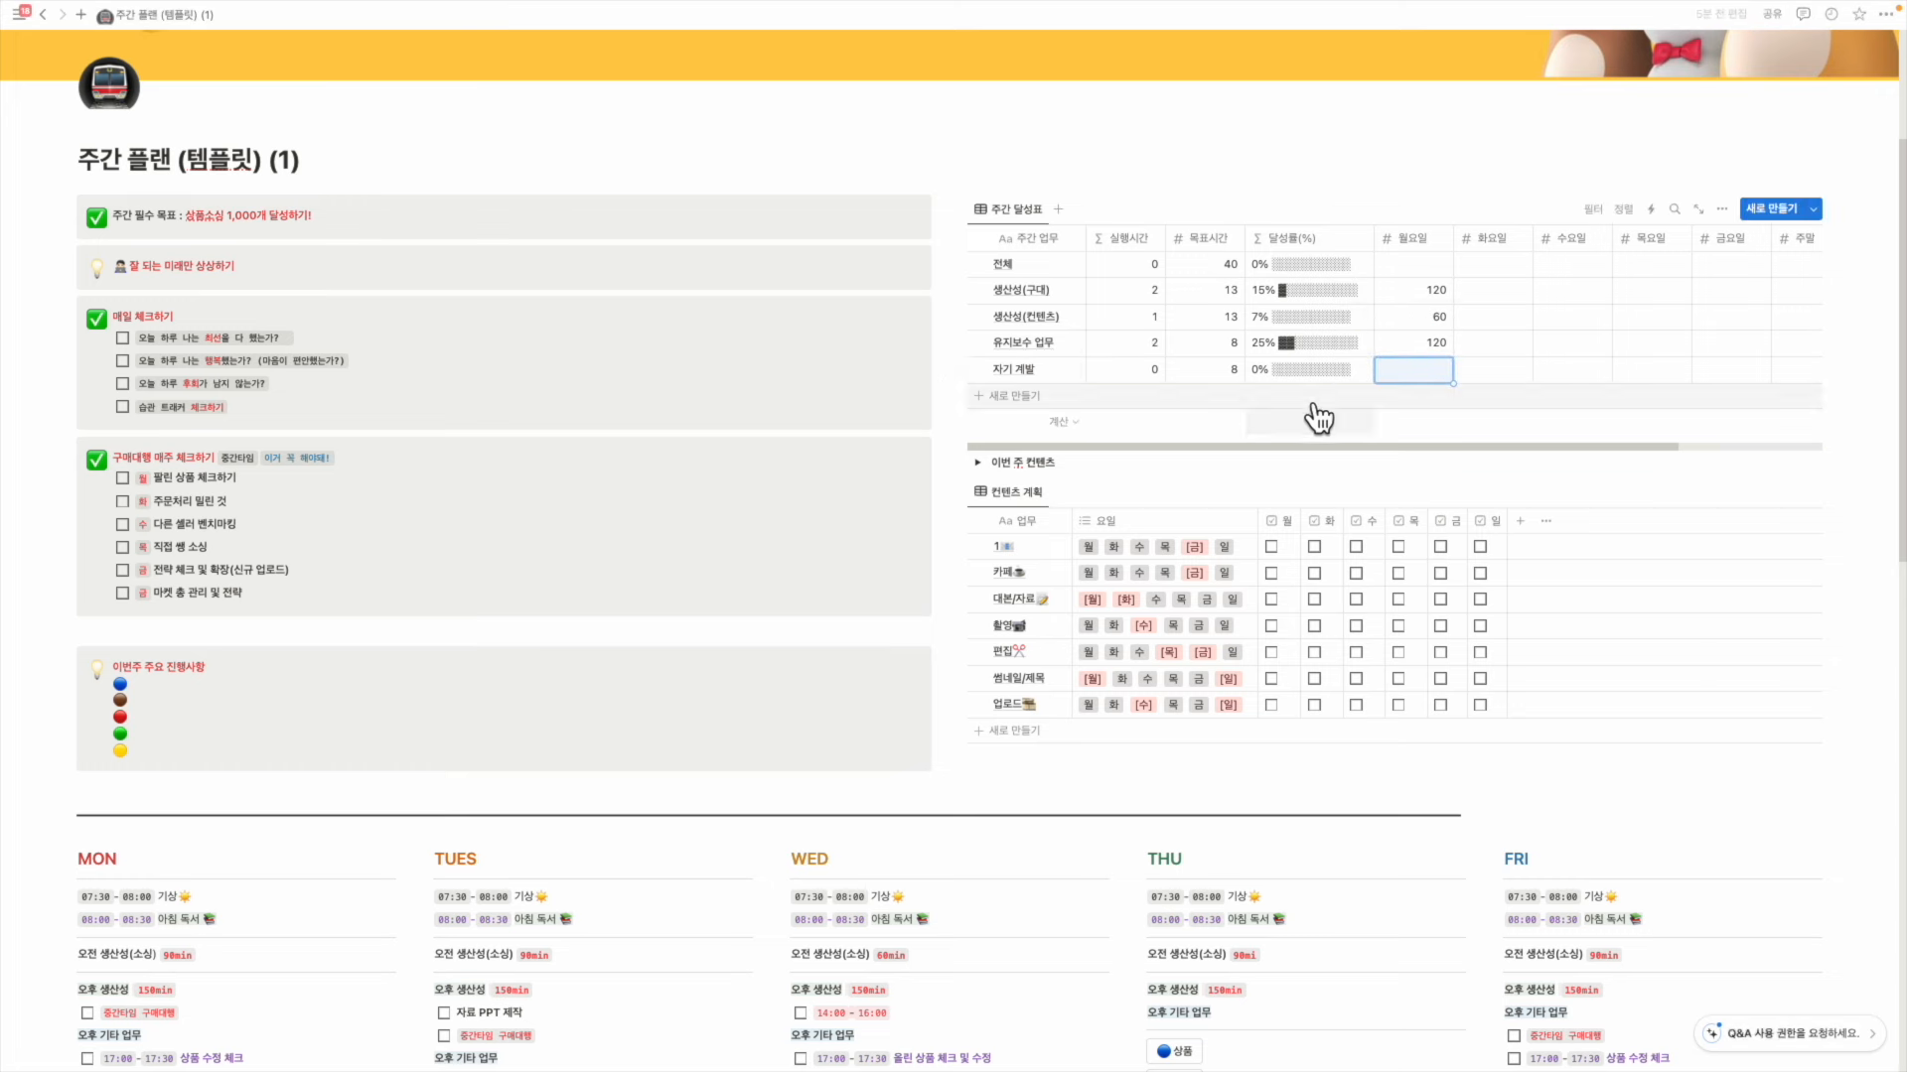
# Change the 월요일 value of 유지보수 업무 to 180
pyautogui.click(1435, 342)
pyautogui.press('BackSpace')
pyautogui.press('BackSpace')
pyautogui.write('80')
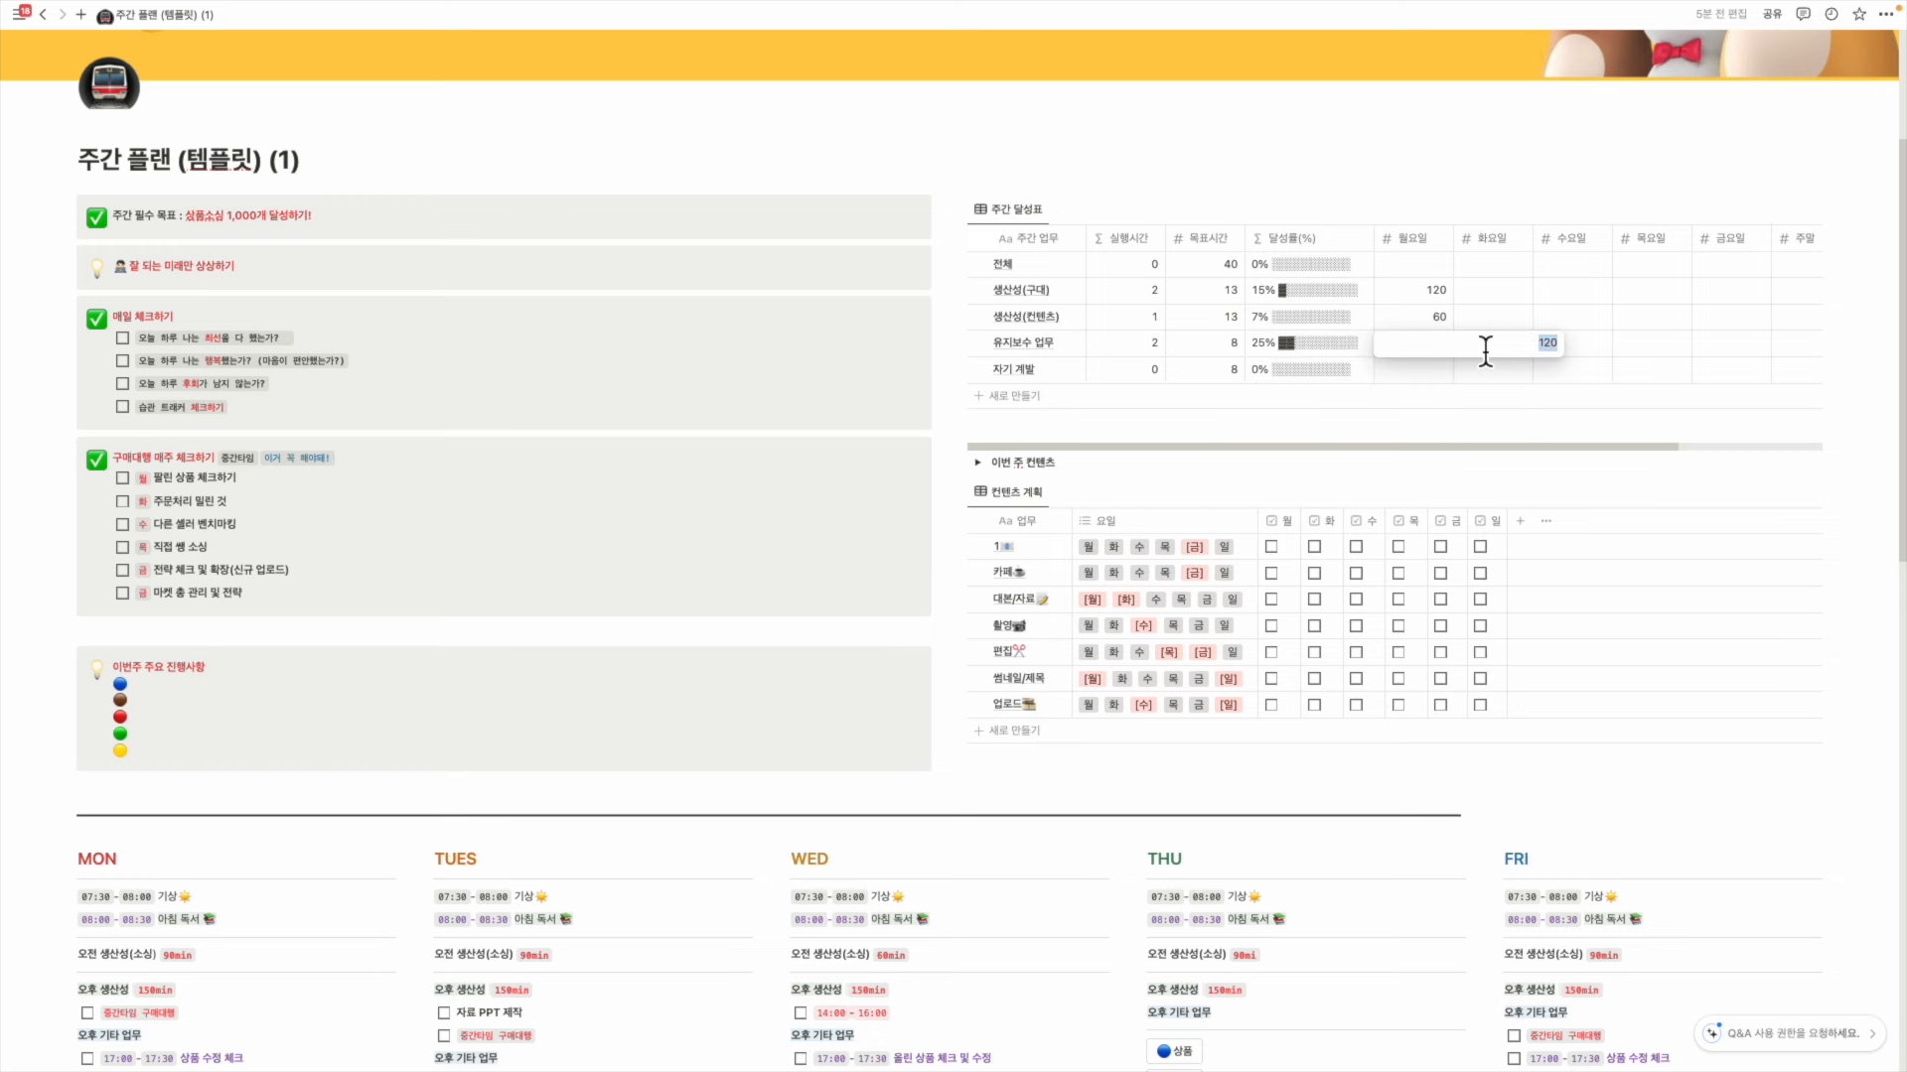
pyautogui.press('Return')
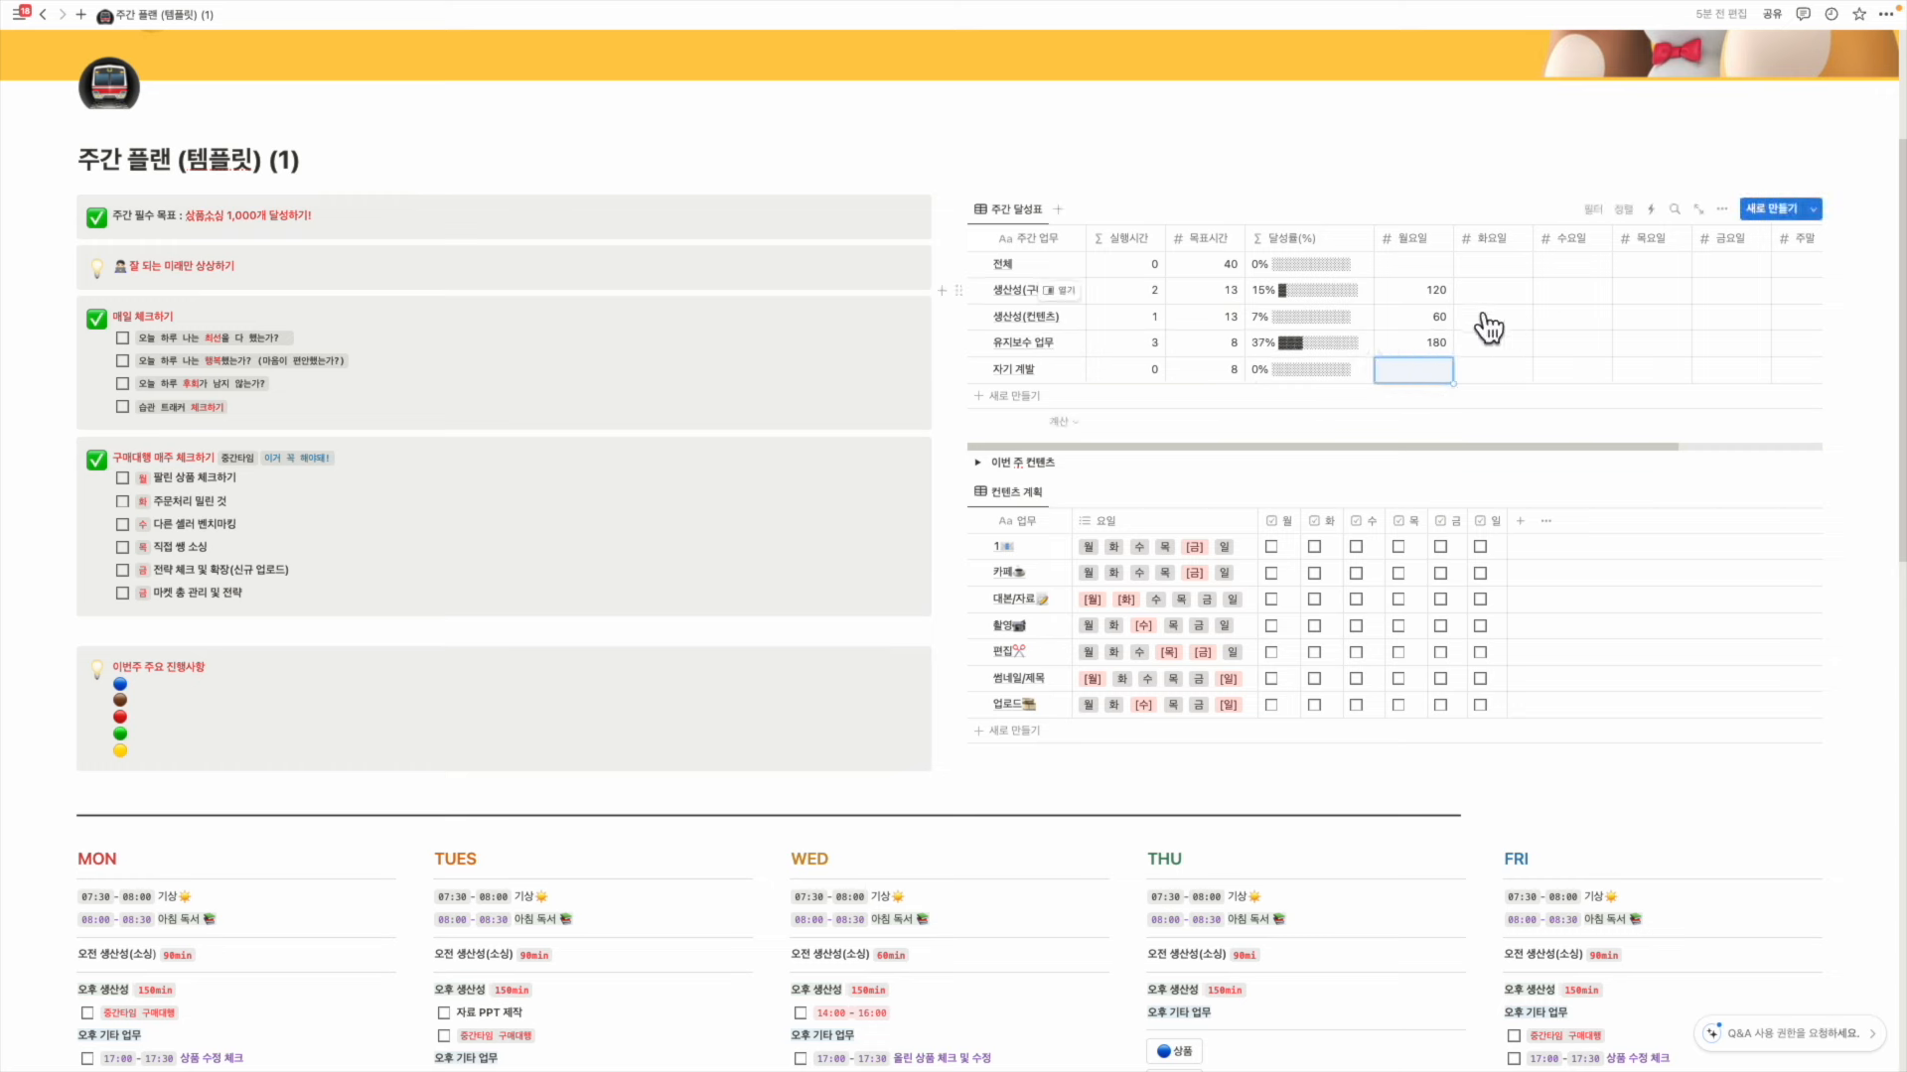
# Enter 420 as the 월요일 value of the 전체 row in the 주간 달성표 table
pyautogui.click(1417, 270)
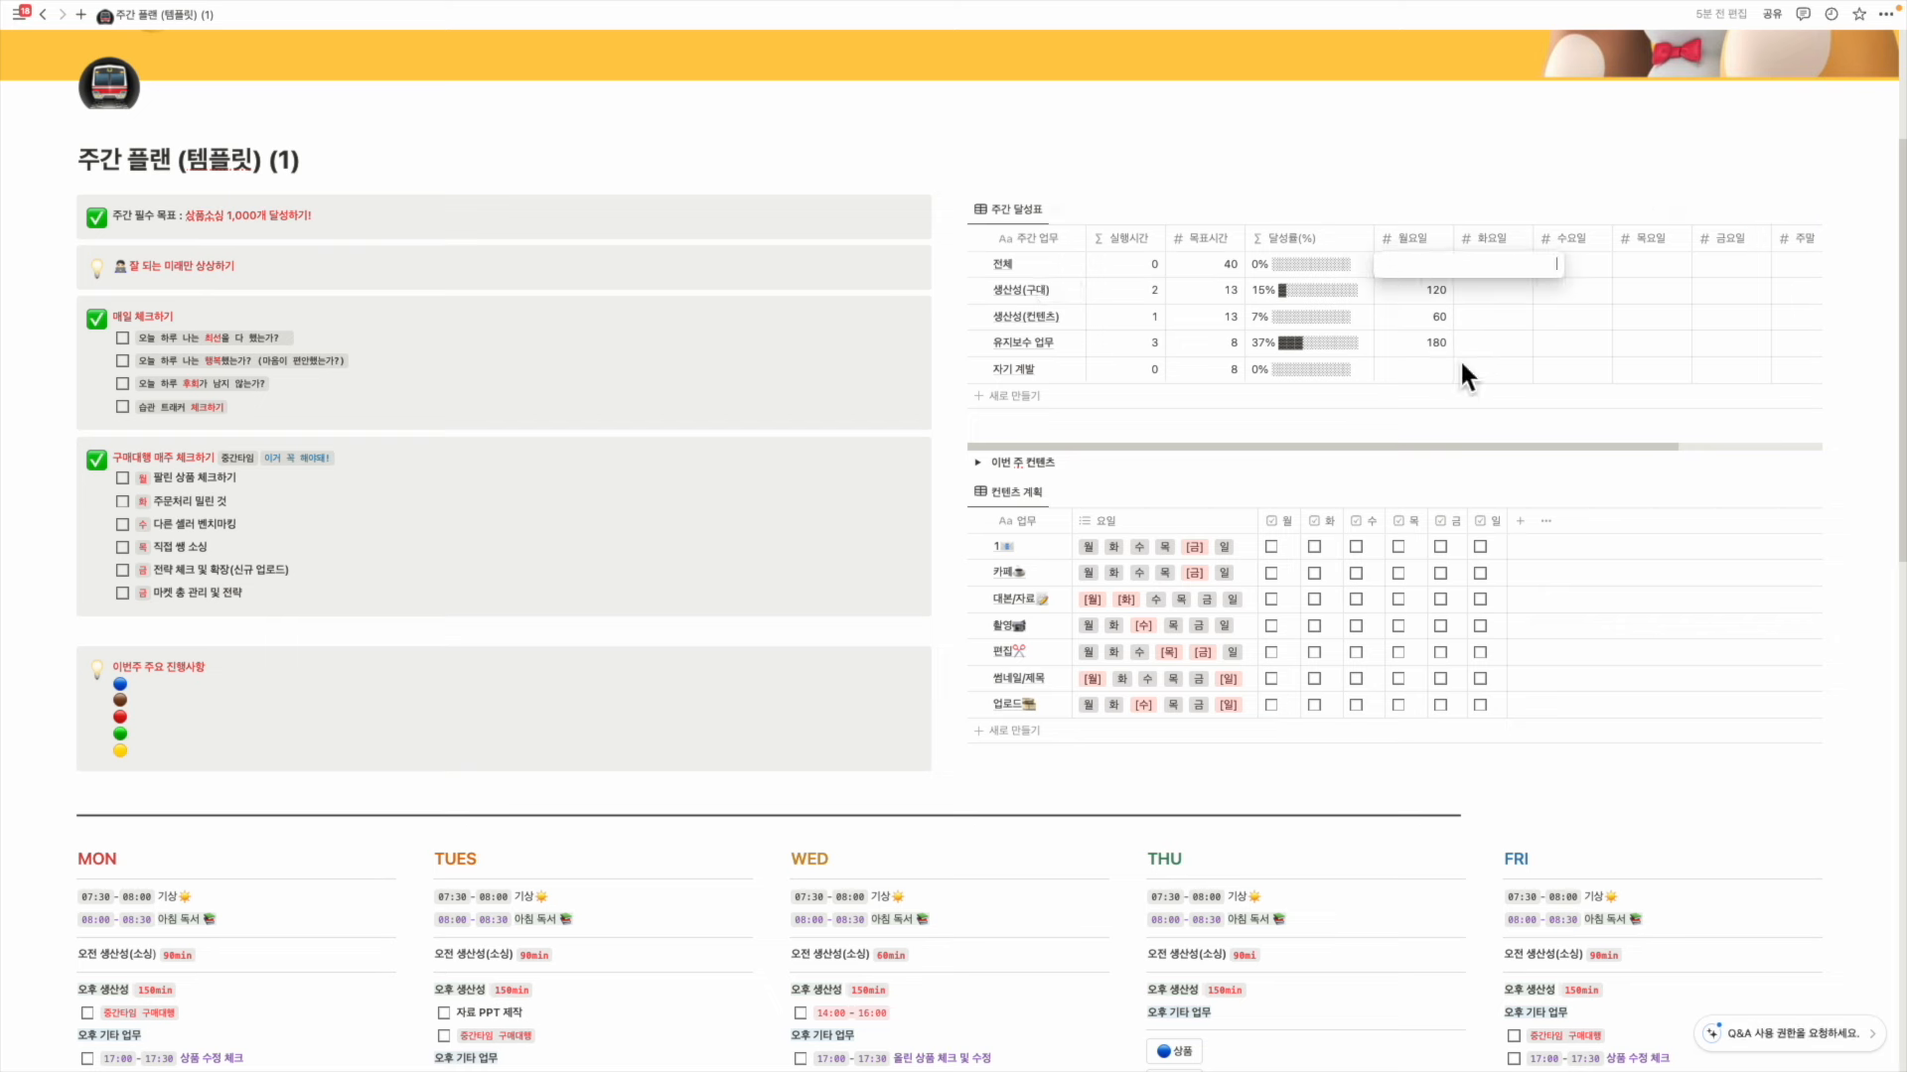
pyautogui.write('420')
pyautogui.press('Return')
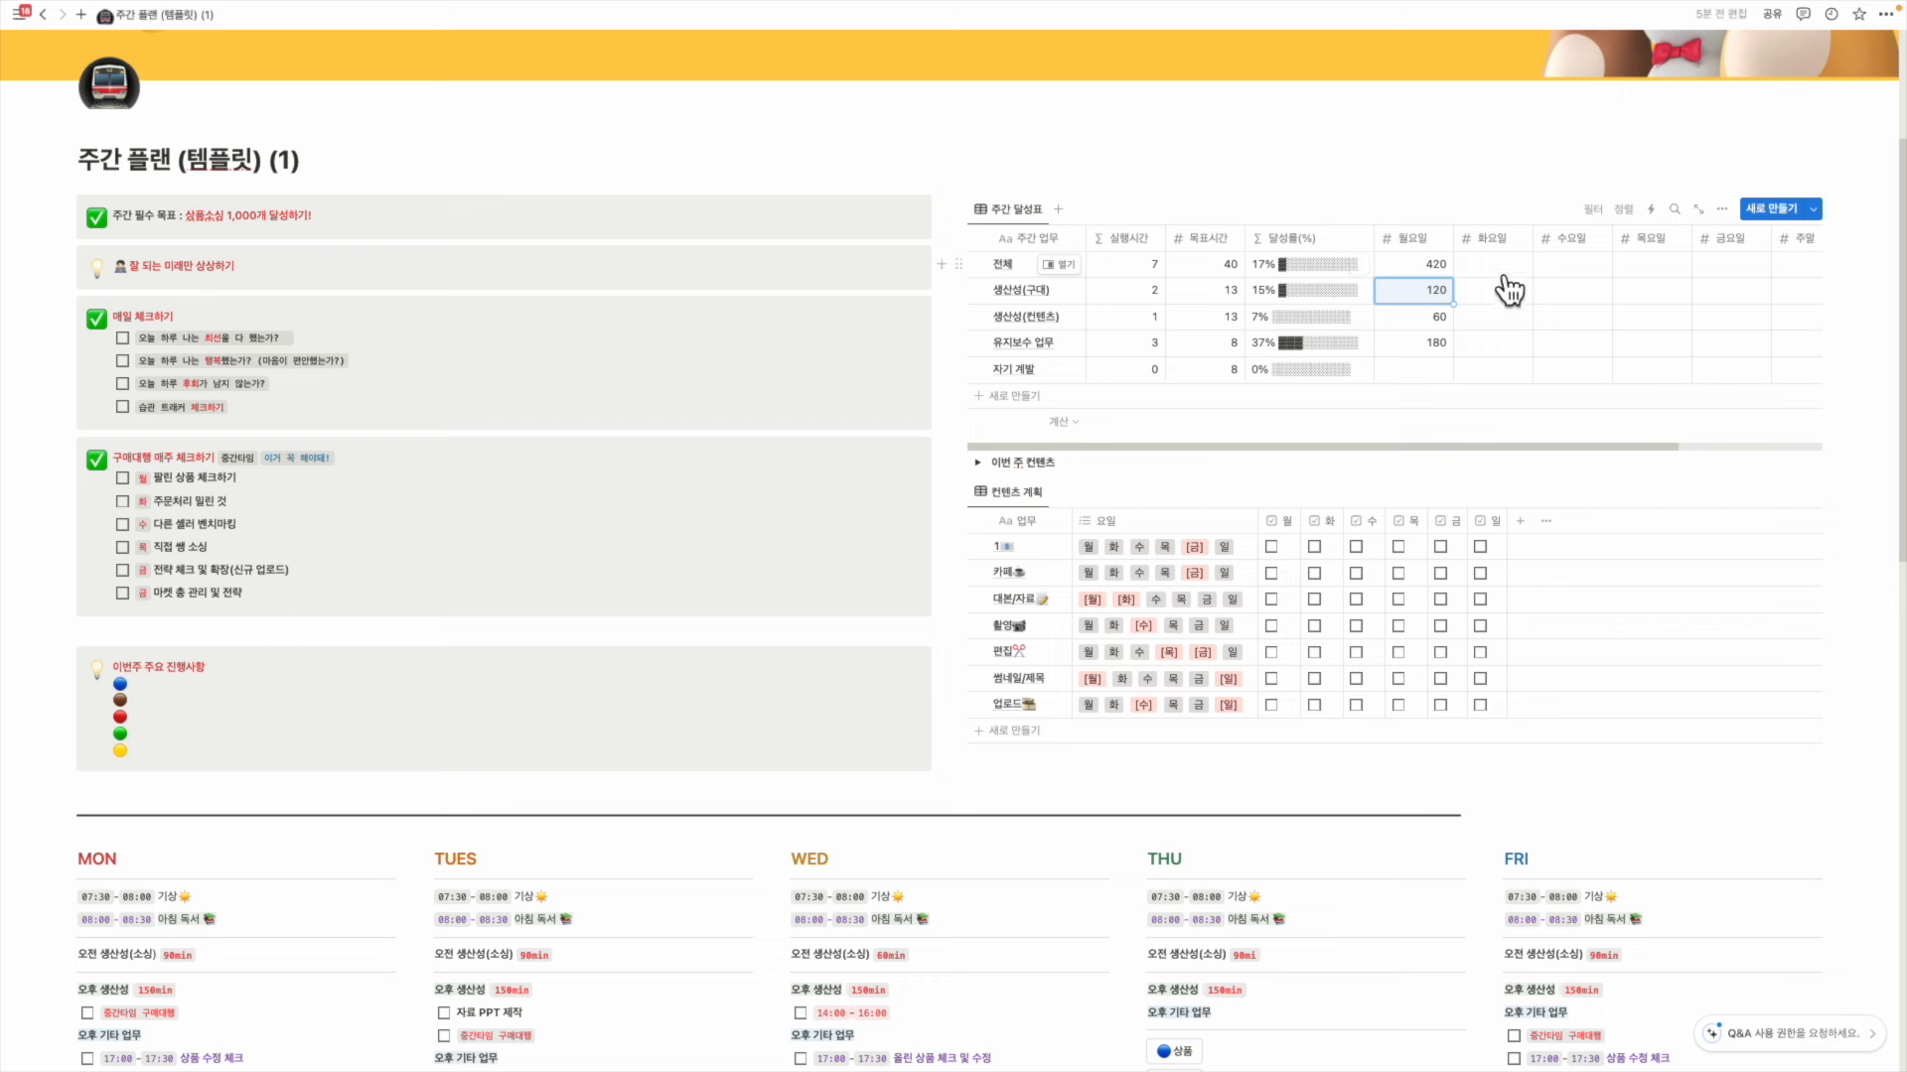
# Set the 목표시간 of the 전체 row to 35 and of the 생산성(구대) row to 10
pyautogui.click(1231, 264)
pyautogui.write('35')
pyautogui.press('Return')
pyautogui.write('10')
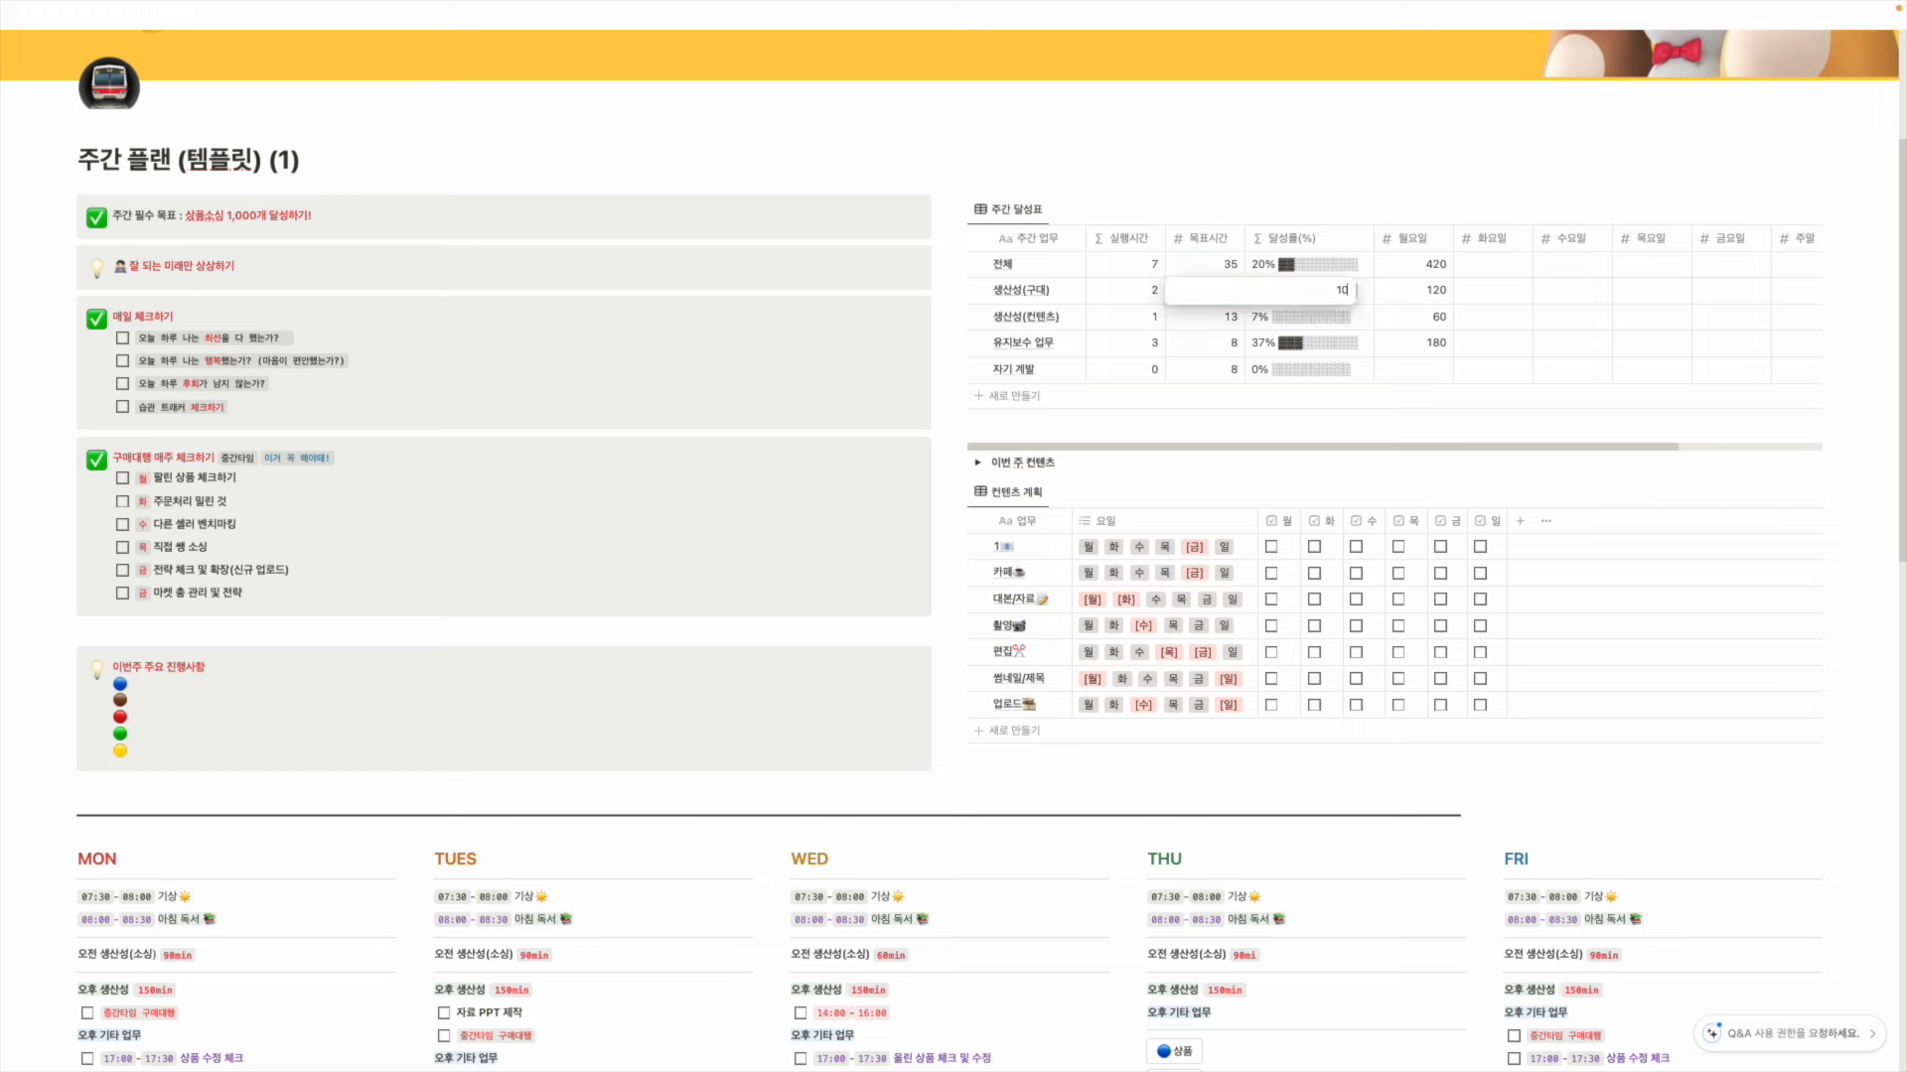
pyautogui.press('Return')
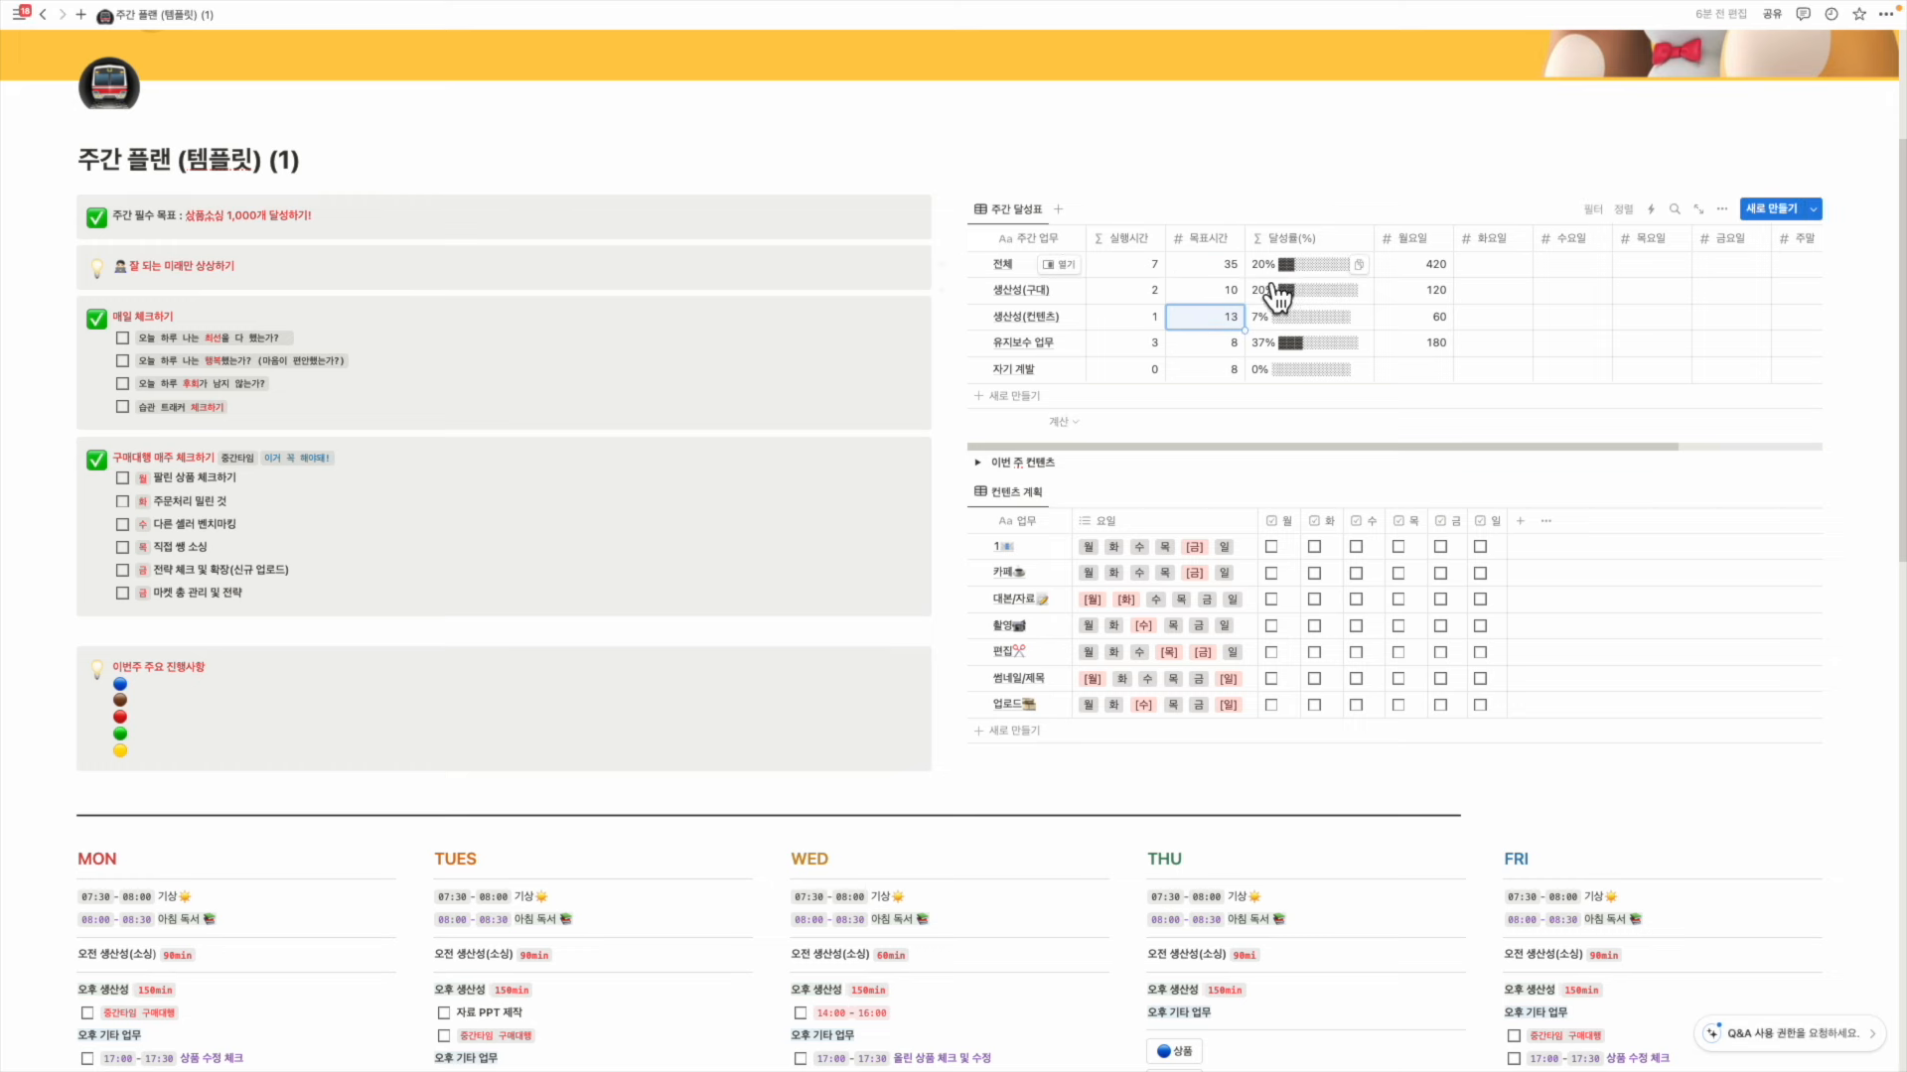
# Rename the 생산성(구대) row as 소싱업무 and the 생산성(컨텐츠) row as 주문처리 in the 주간 달성표 table
pyautogui.click(1477, 446)
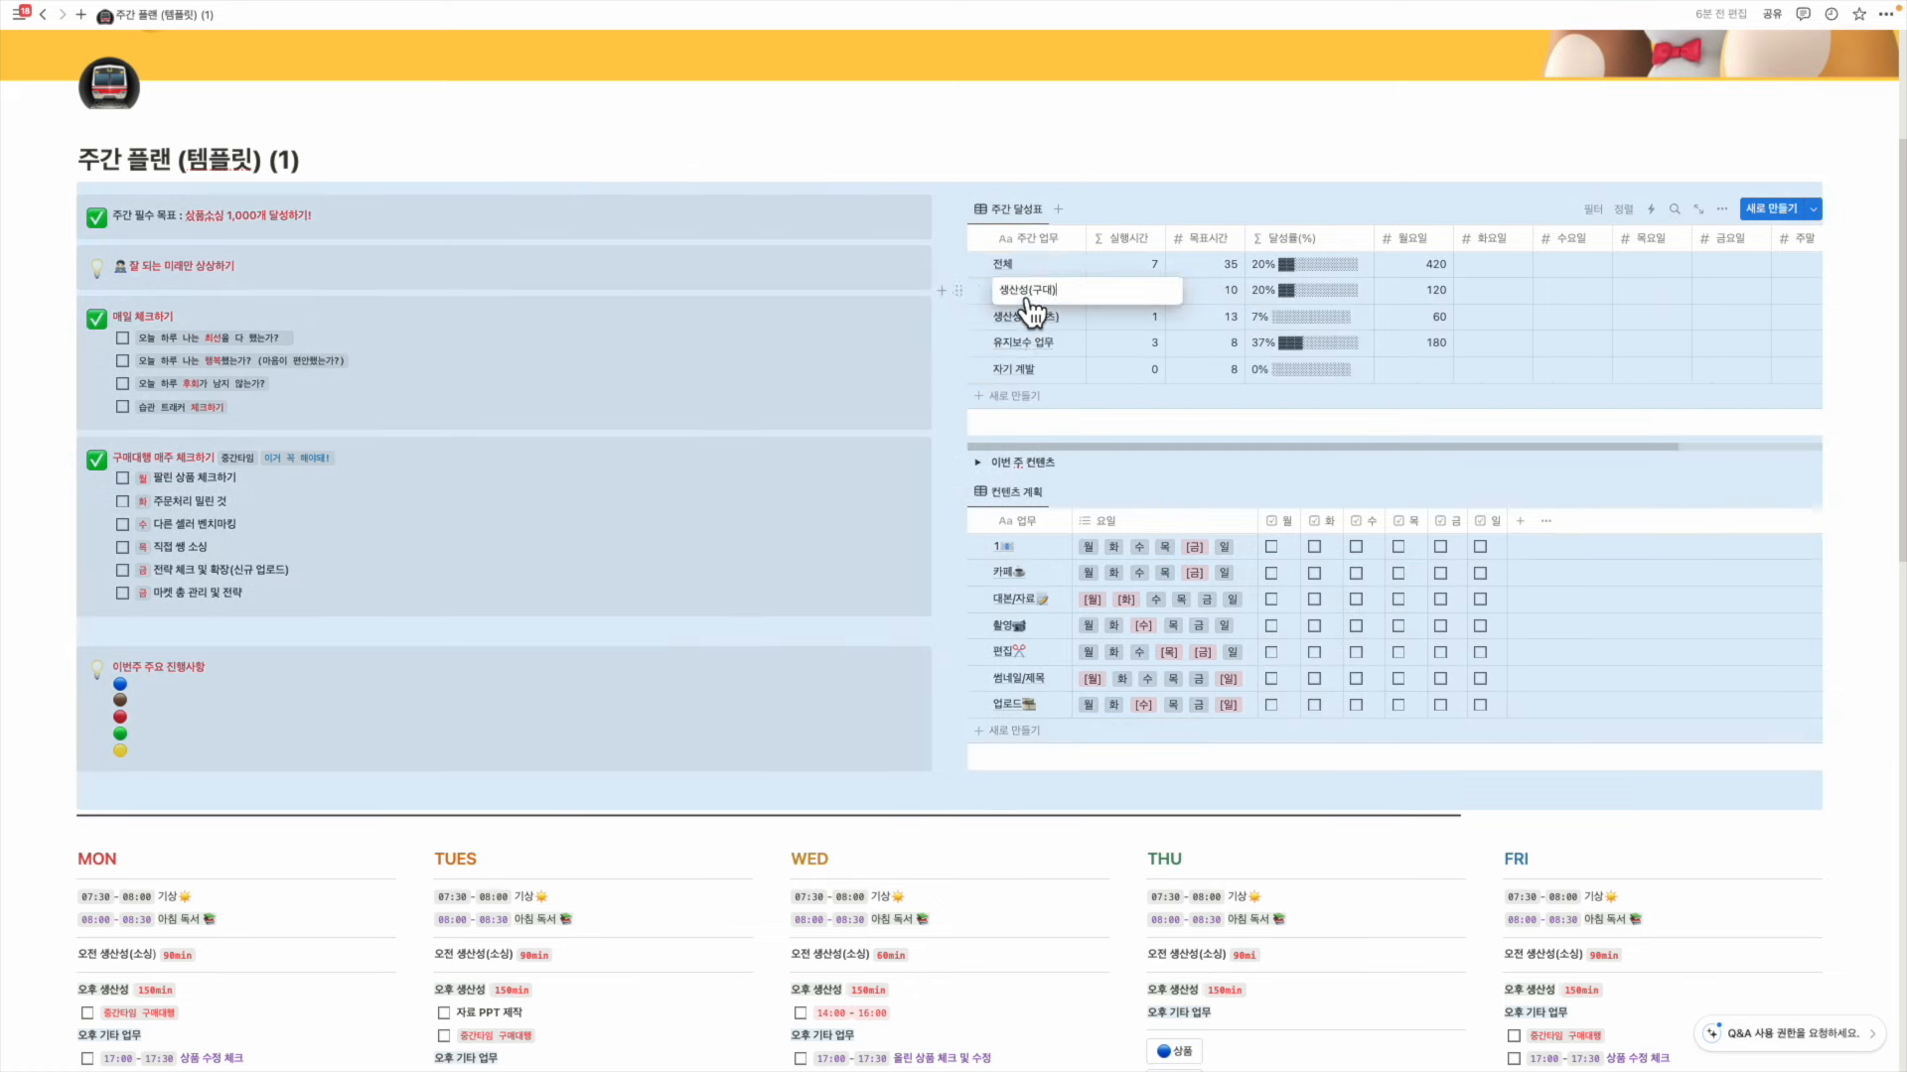
pyautogui.click(1019, 291)
pyautogui.write('ㄱ')
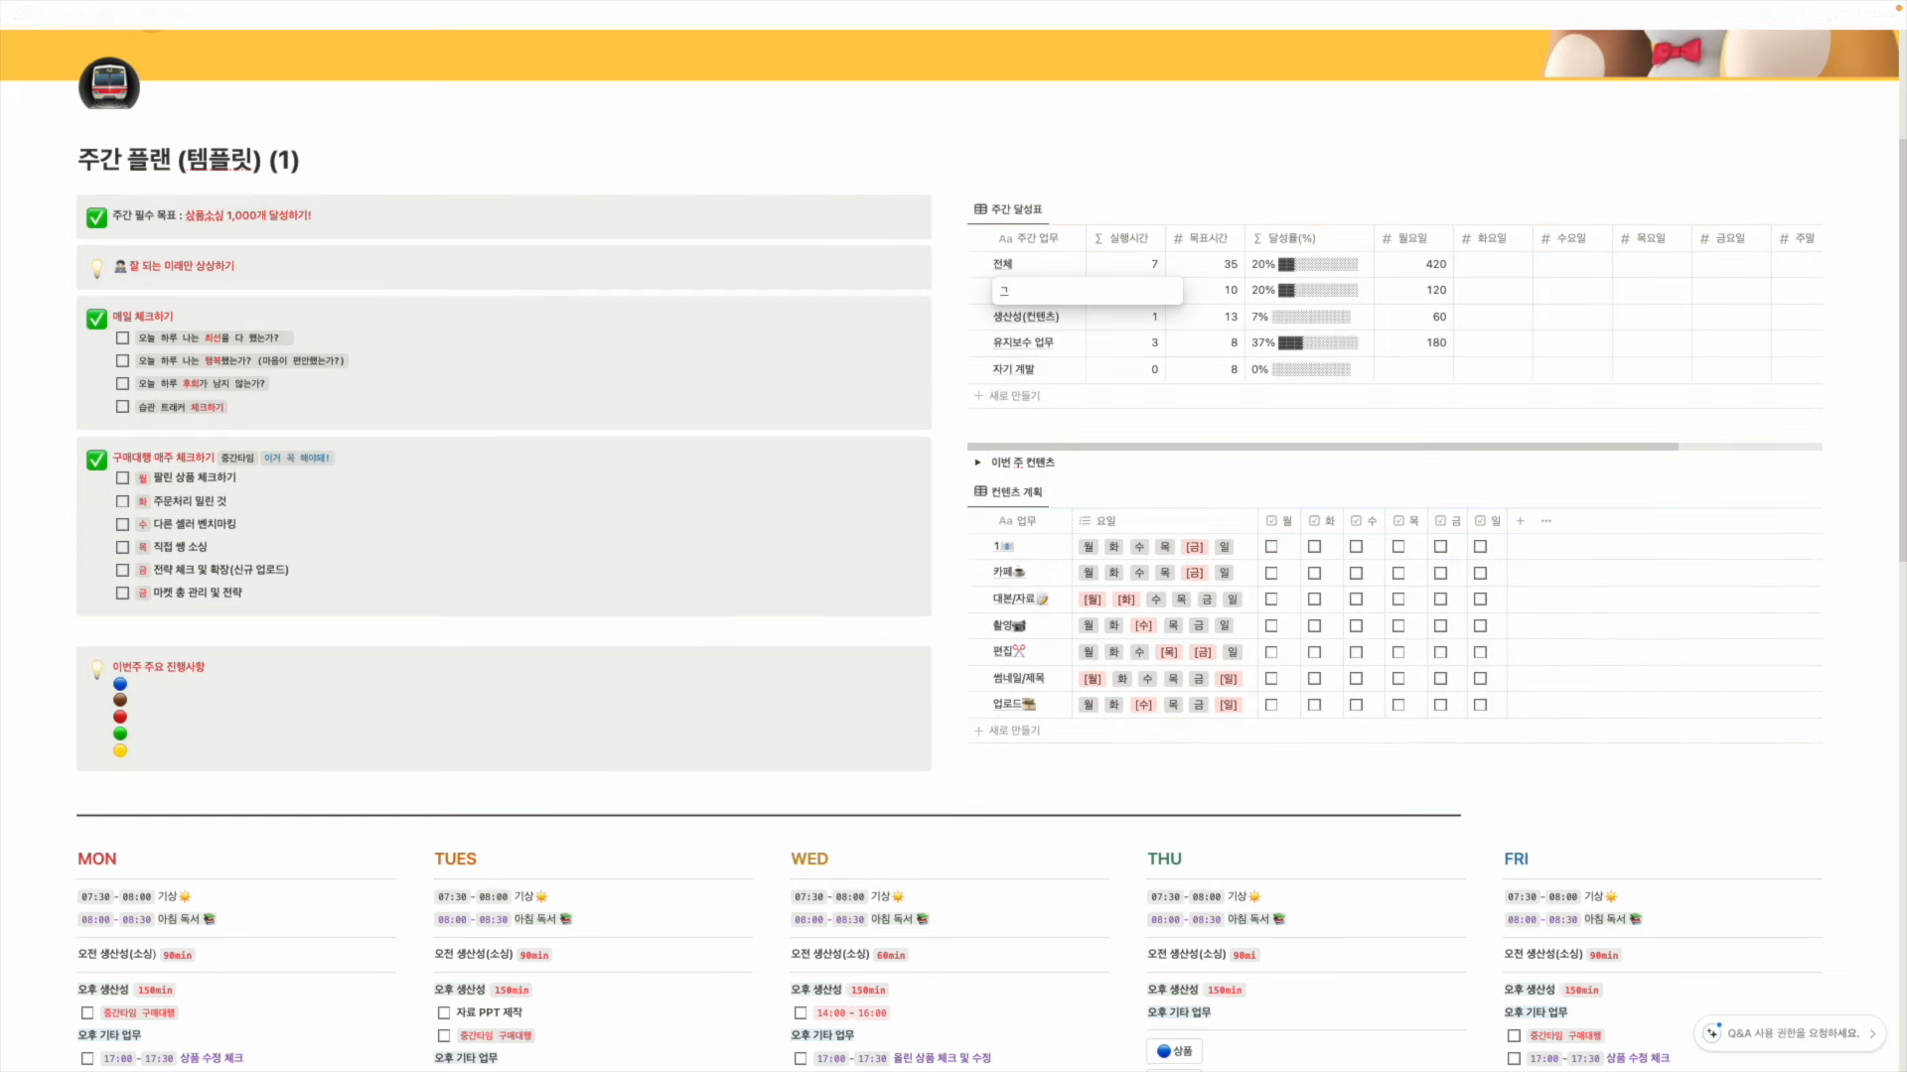
pyautogui.write('싱업무')
pyautogui.click(1019, 318)
pyautogui.write('지')
pyautogui.press('BackSpace')
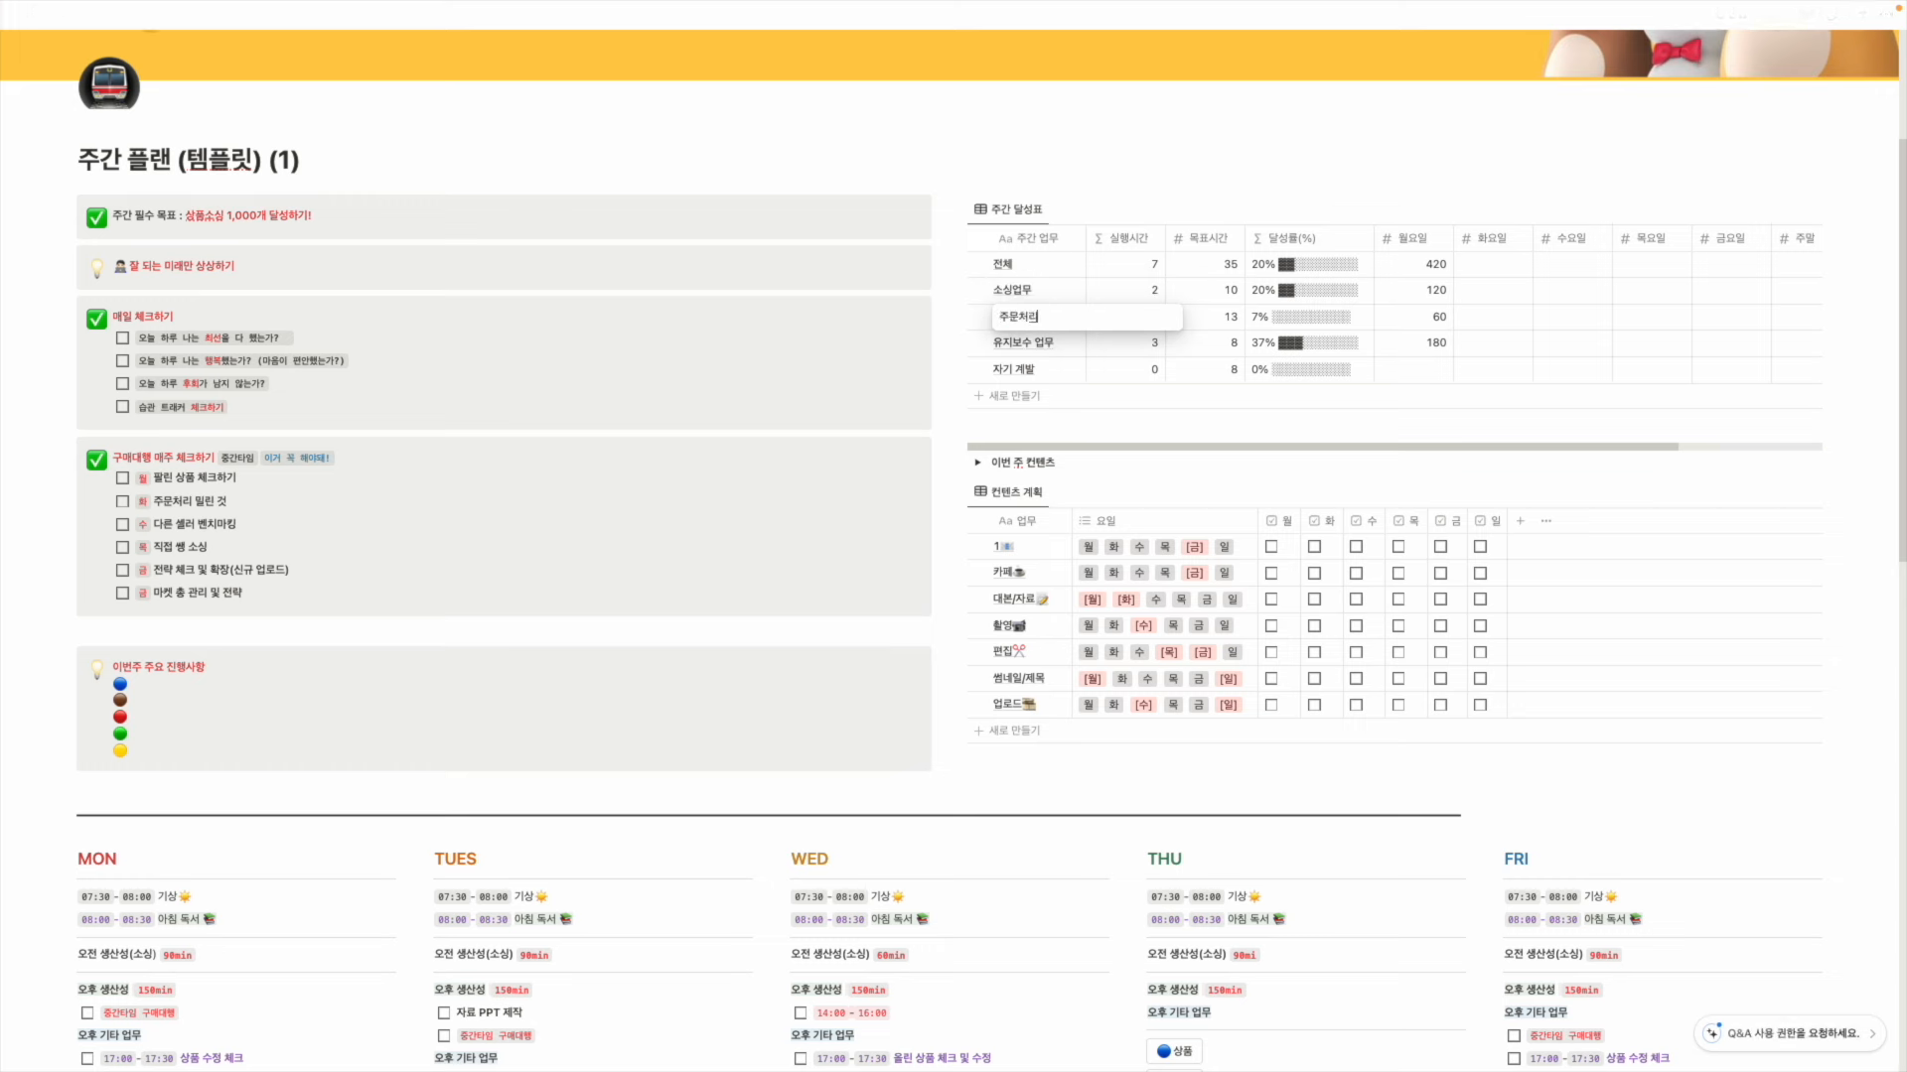
pyautogui.press('Return')
pyautogui.moveTo(1255, 446); pyautogui.dragTo(1510, 449)
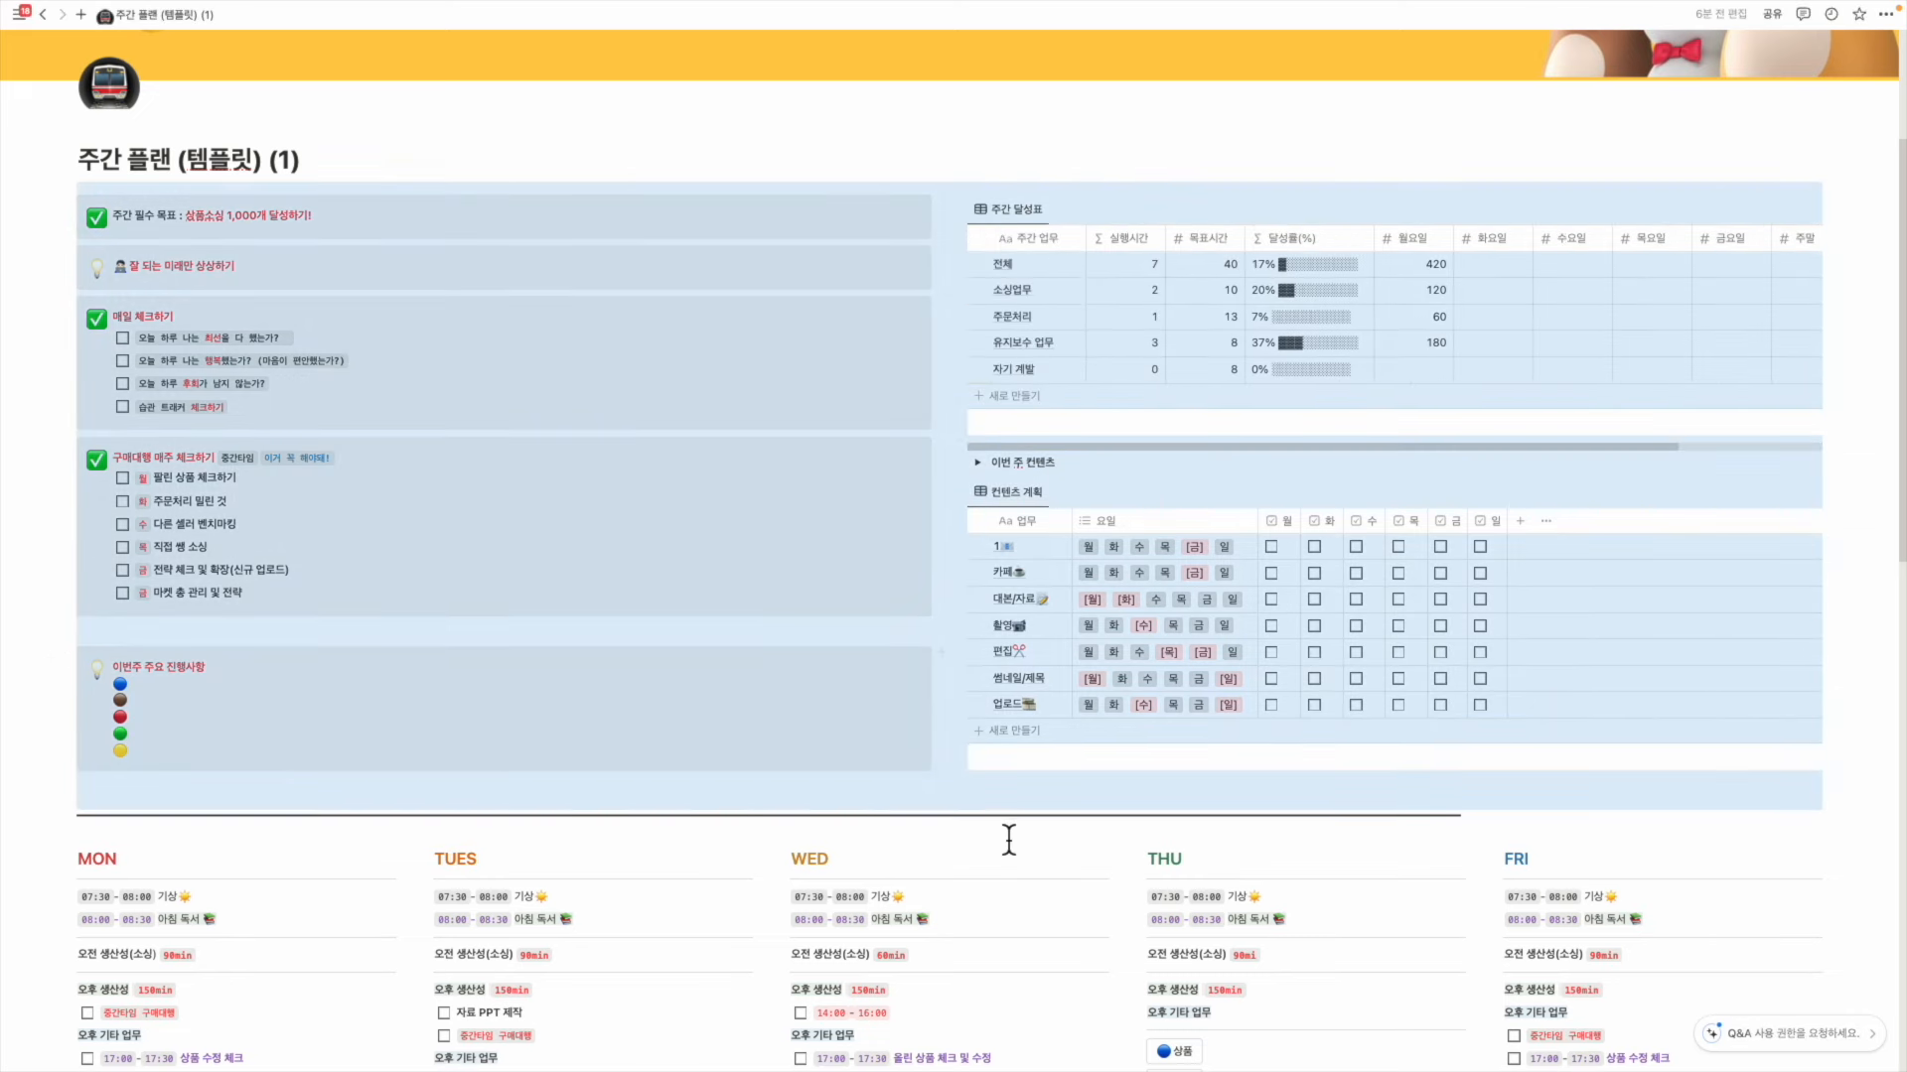
pyautogui.click(1009, 838)
# In the 컨텐츠 계획 table, rename the 카페 row as 운동☕, keeping its emoji, and the 대본/자료 row as 독서
pyautogui.click(1284, 552)
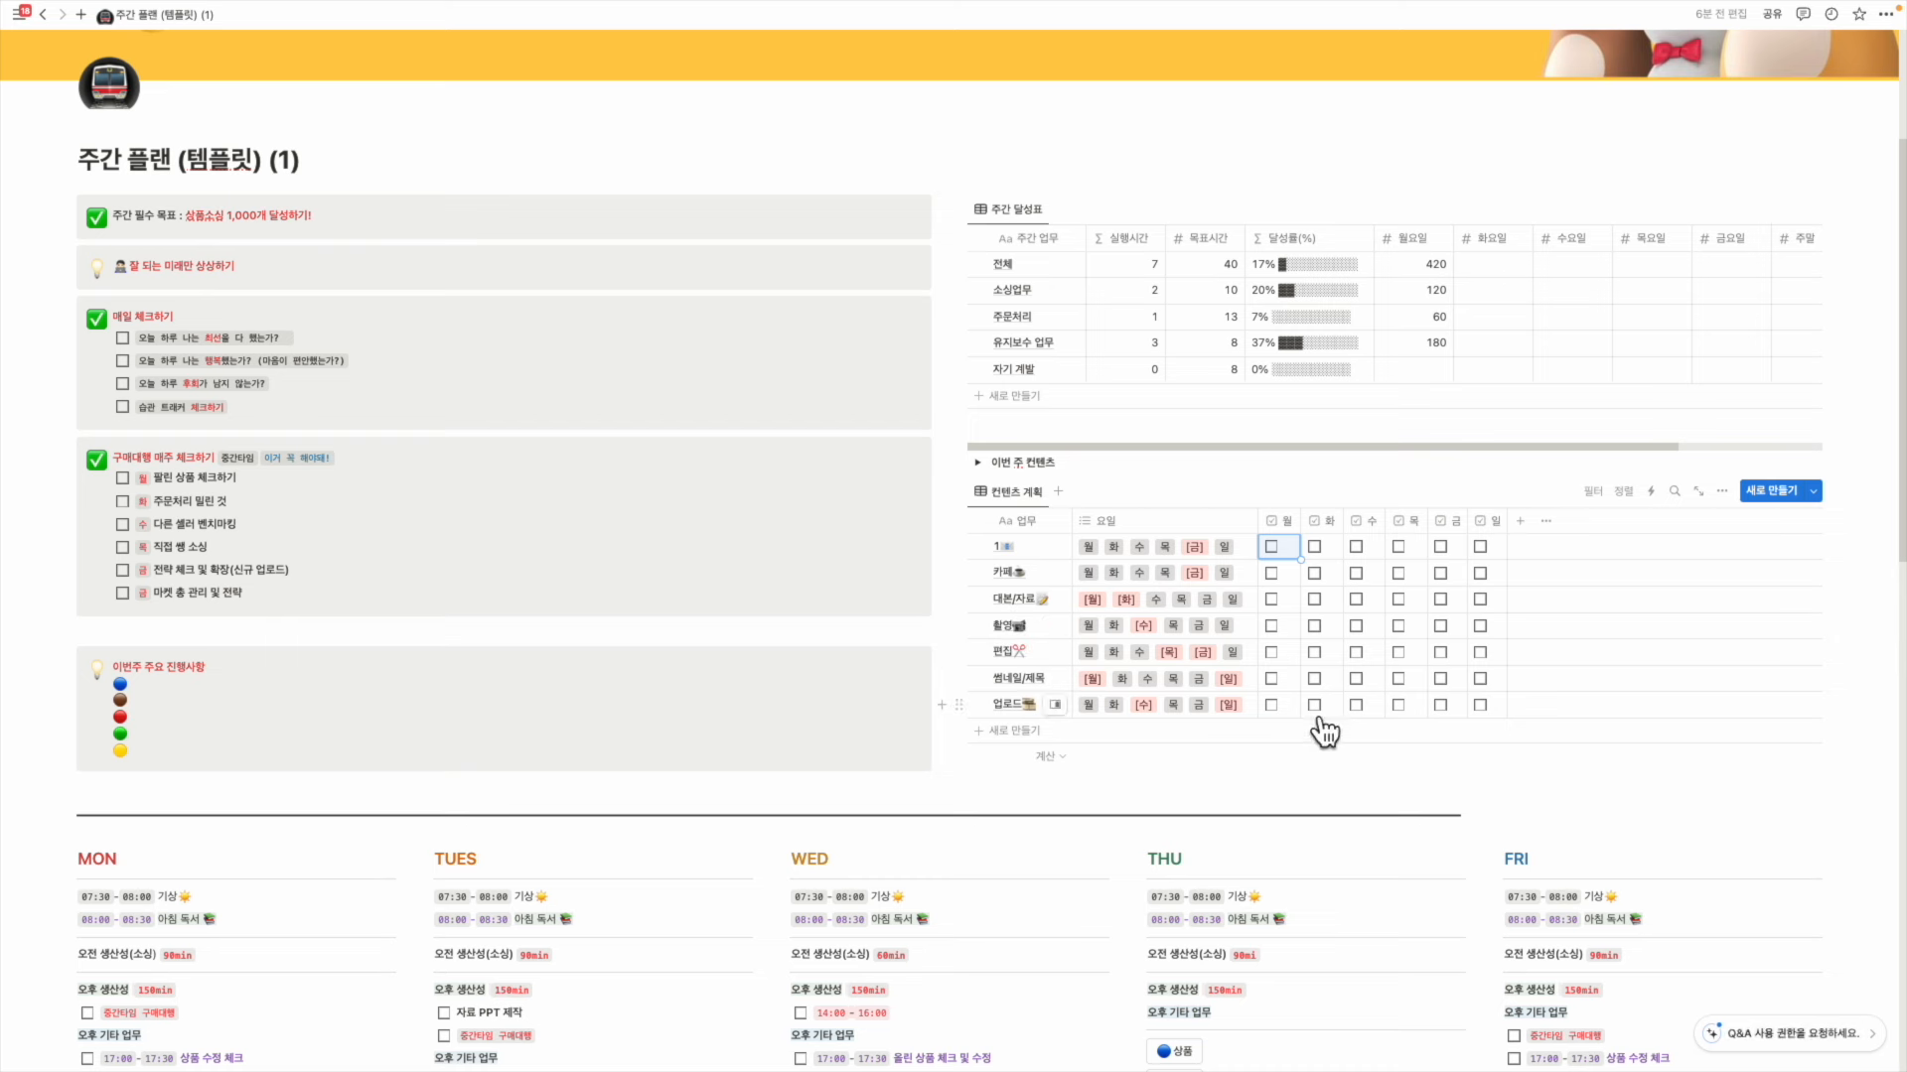
pyautogui.doubleClick(1023, 573)
pyautogui.write('운동☕')
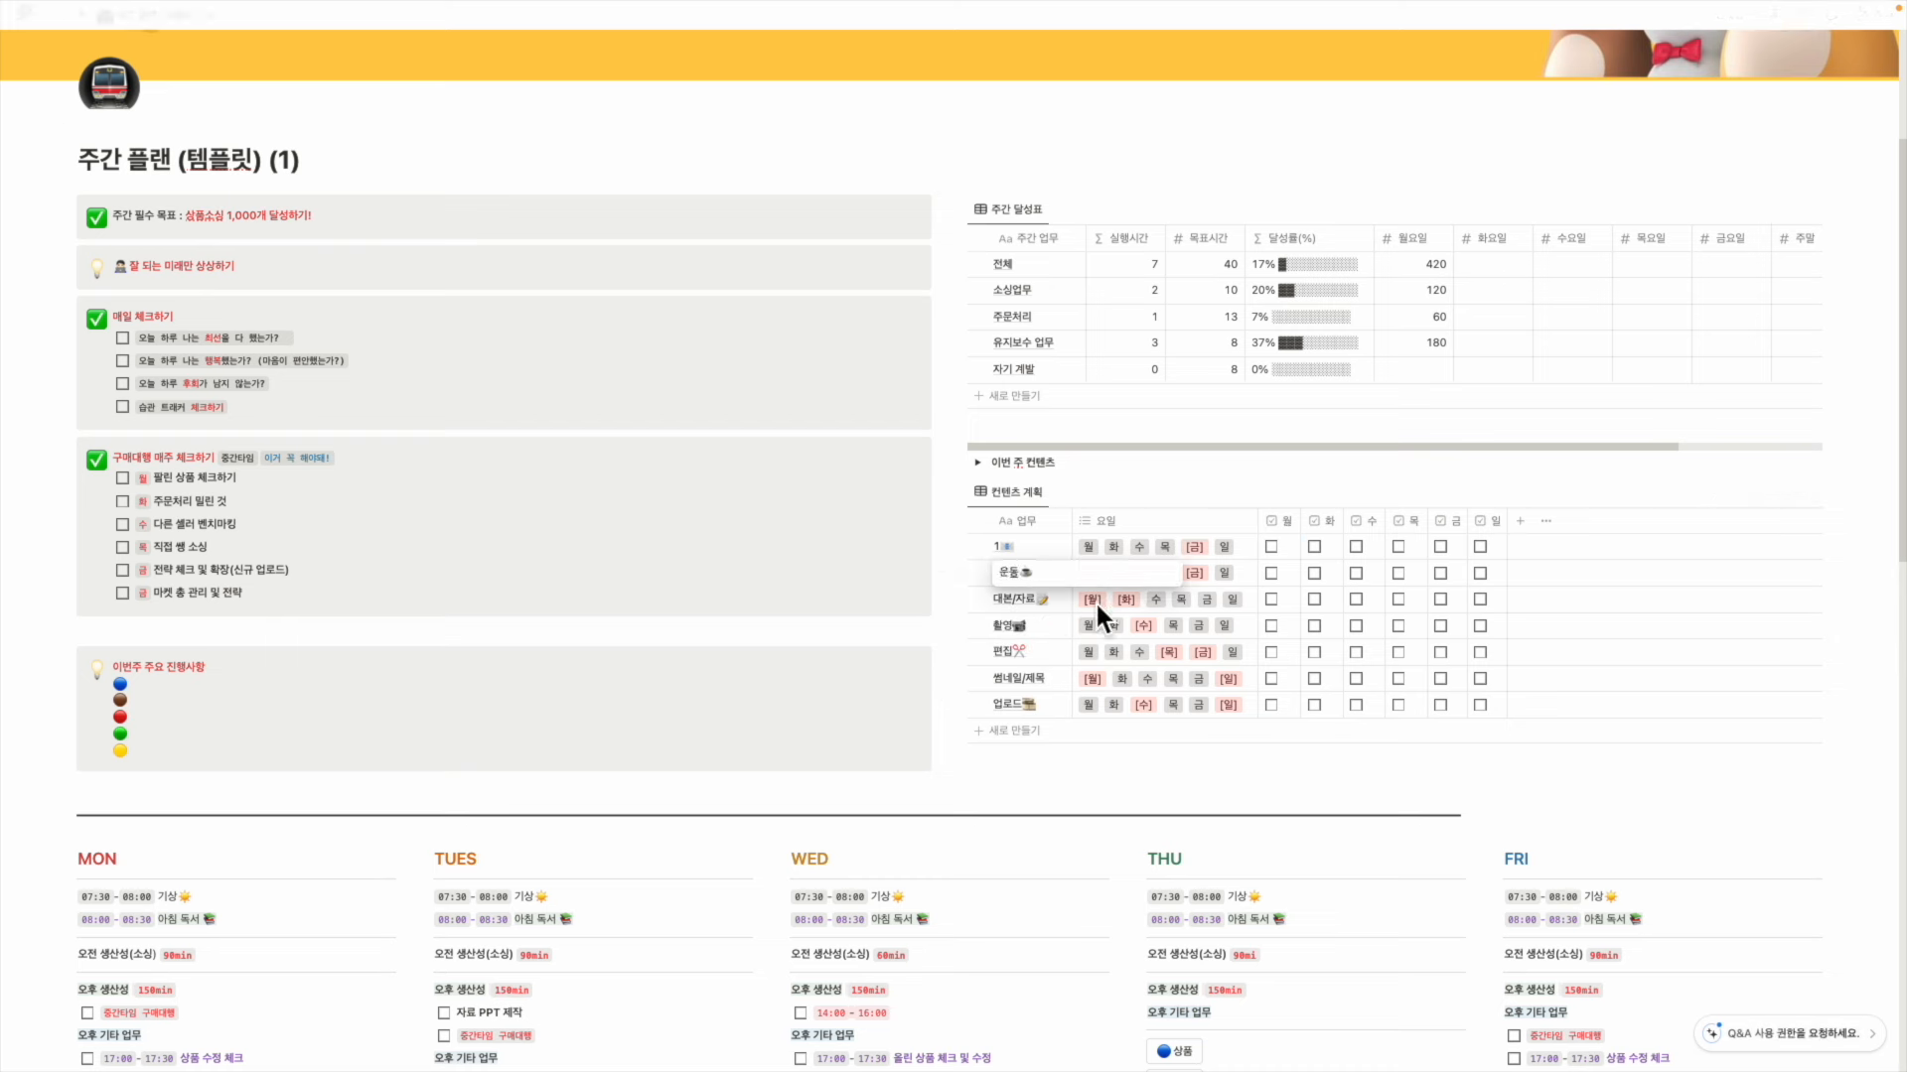
pyautogui.doubleClick(1003, 598)
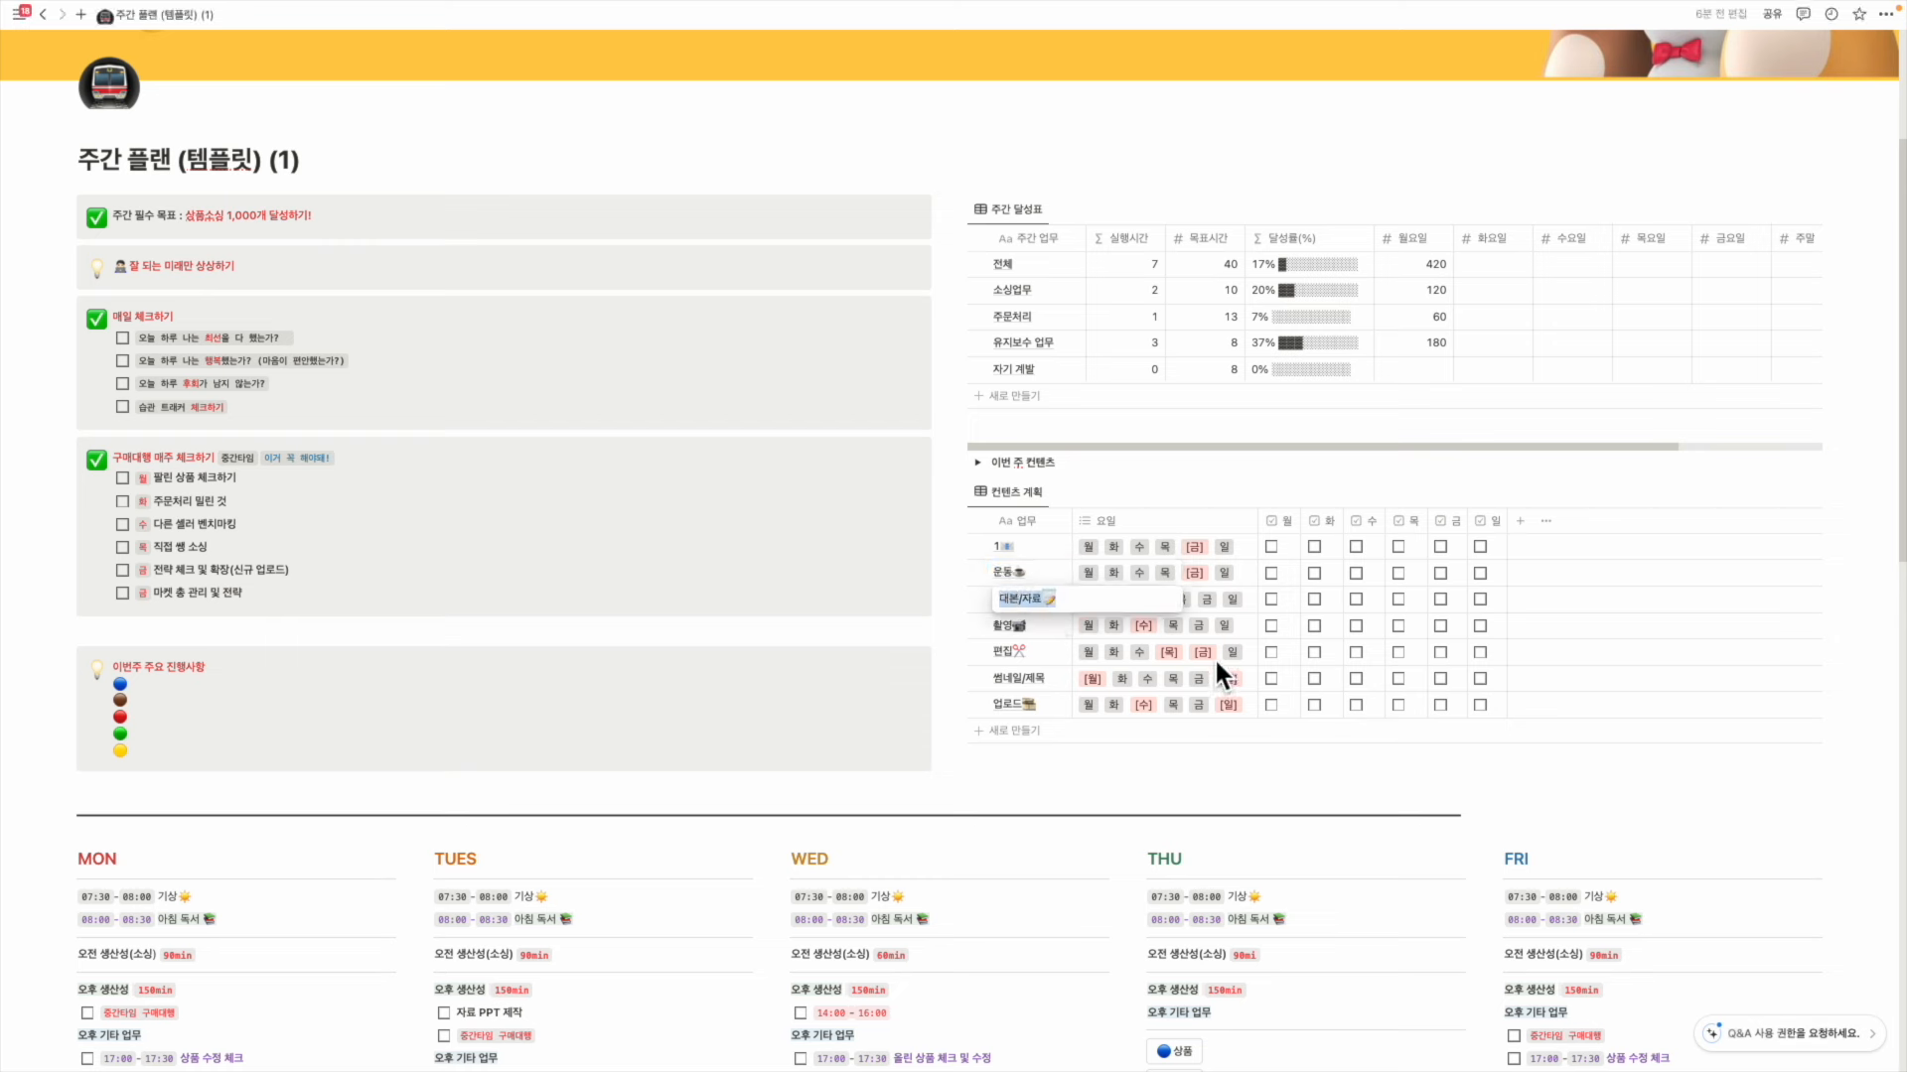
pyautogui.write('되')
pyautogui.write('서')
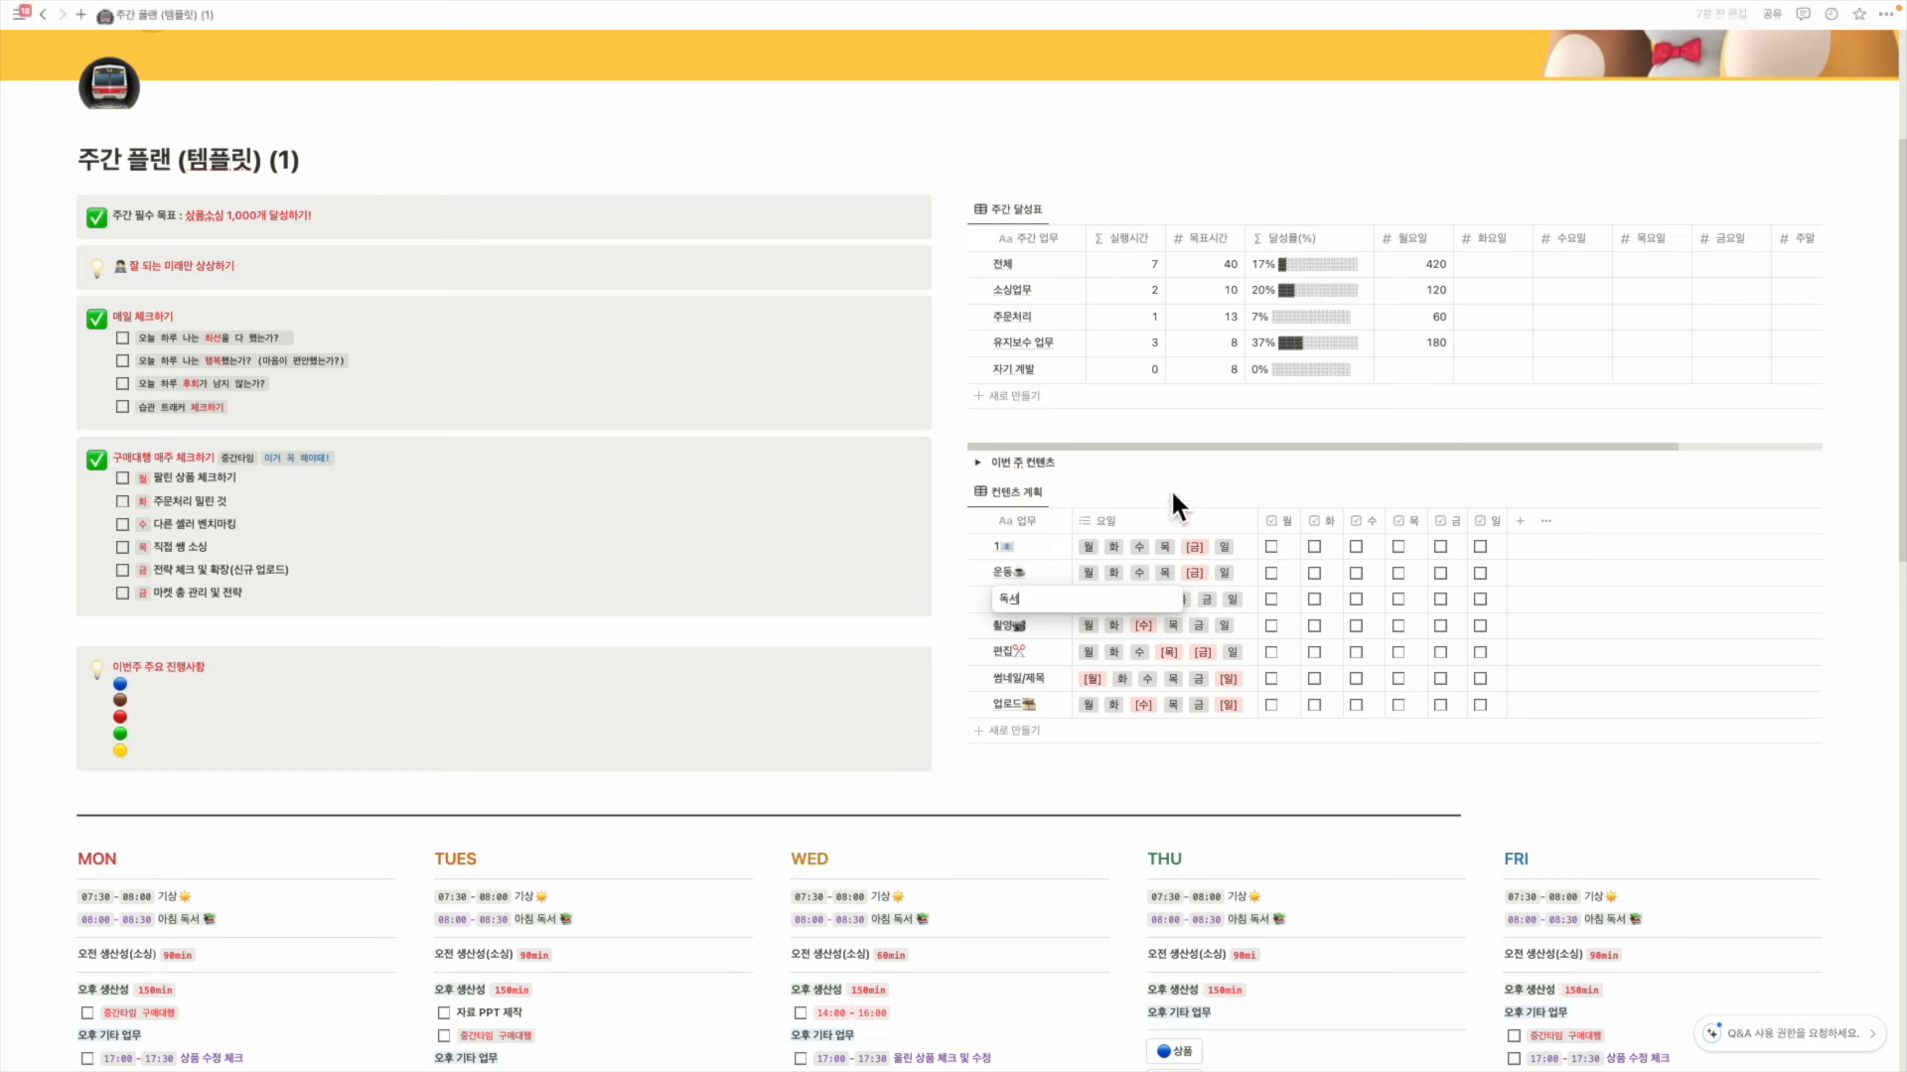
pyautogui.press('Return')
# Tick the 월, 화 and 수 checkboxes for the 독서 row
pyautogui.click(1271, 599)
pyautogui.click(1334, 607)
pyautogui.click(1366, 608)
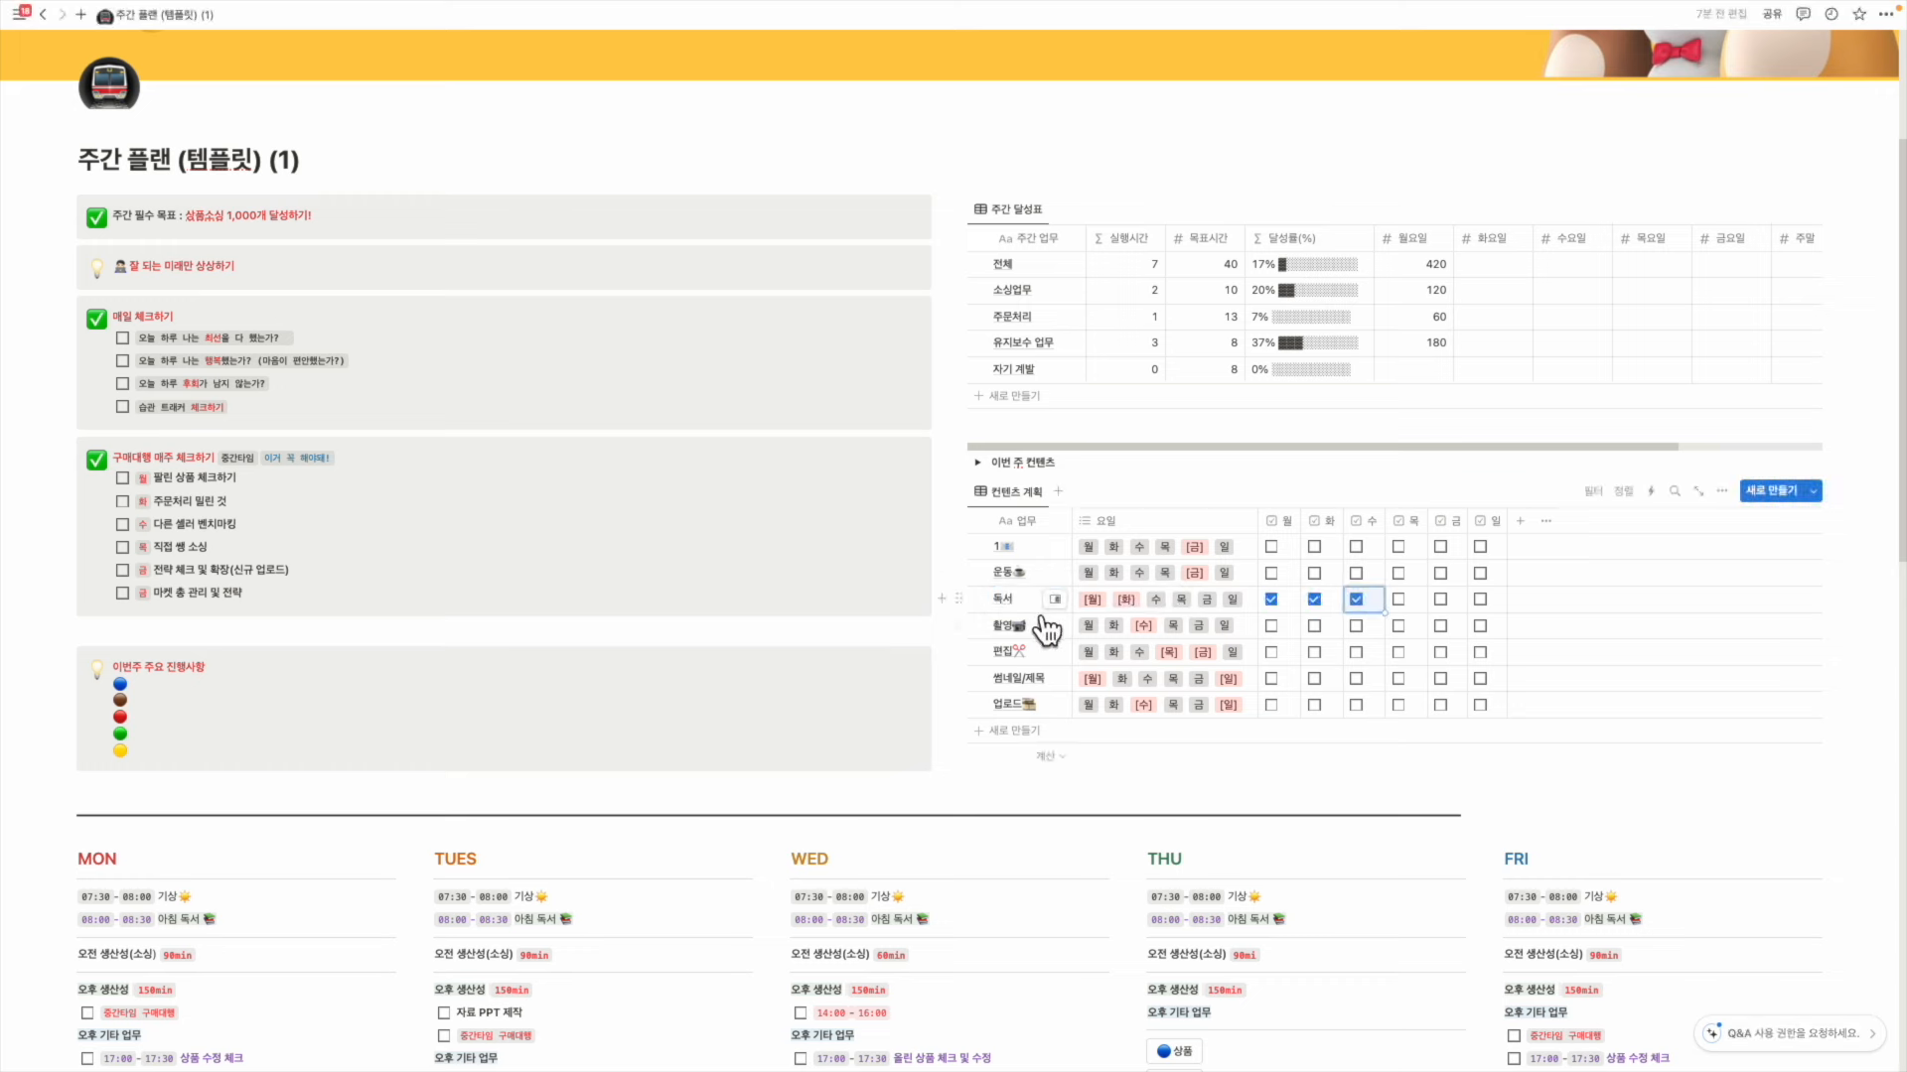
# Examine the day options available in the 요일 cell of the 독서 row
pyautogui.click(1140, 603)
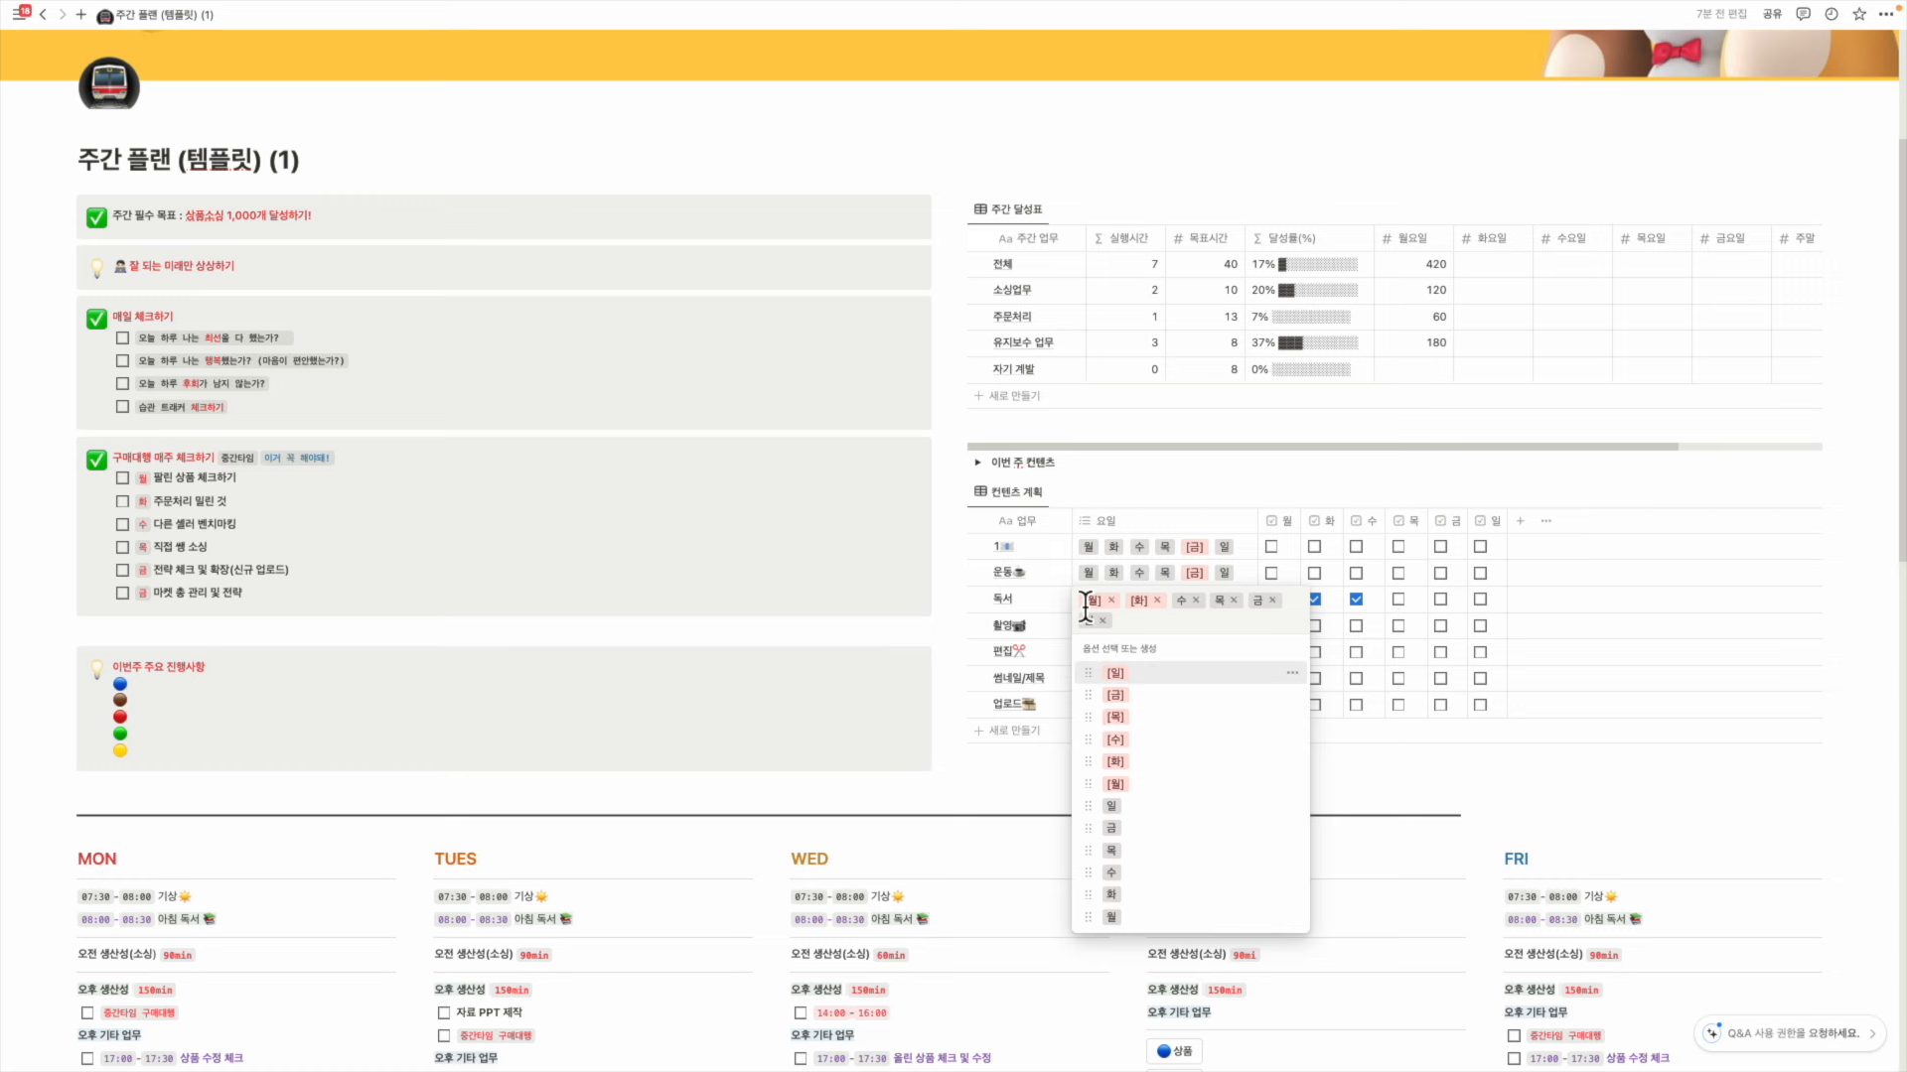
pyautogui.click(1035, 623)
pyautogui.click(1019, 600)
pyautogui.click(1142, 601)
pyautogui.click(1180, 547)
# In the 요일 property settings, set the colour of the [일] option to 갈색 and open its name for editing
pyautogui.click(1172, 523)
pyautogui.click(1174, 524)
pyautogui.click(1148, 523)
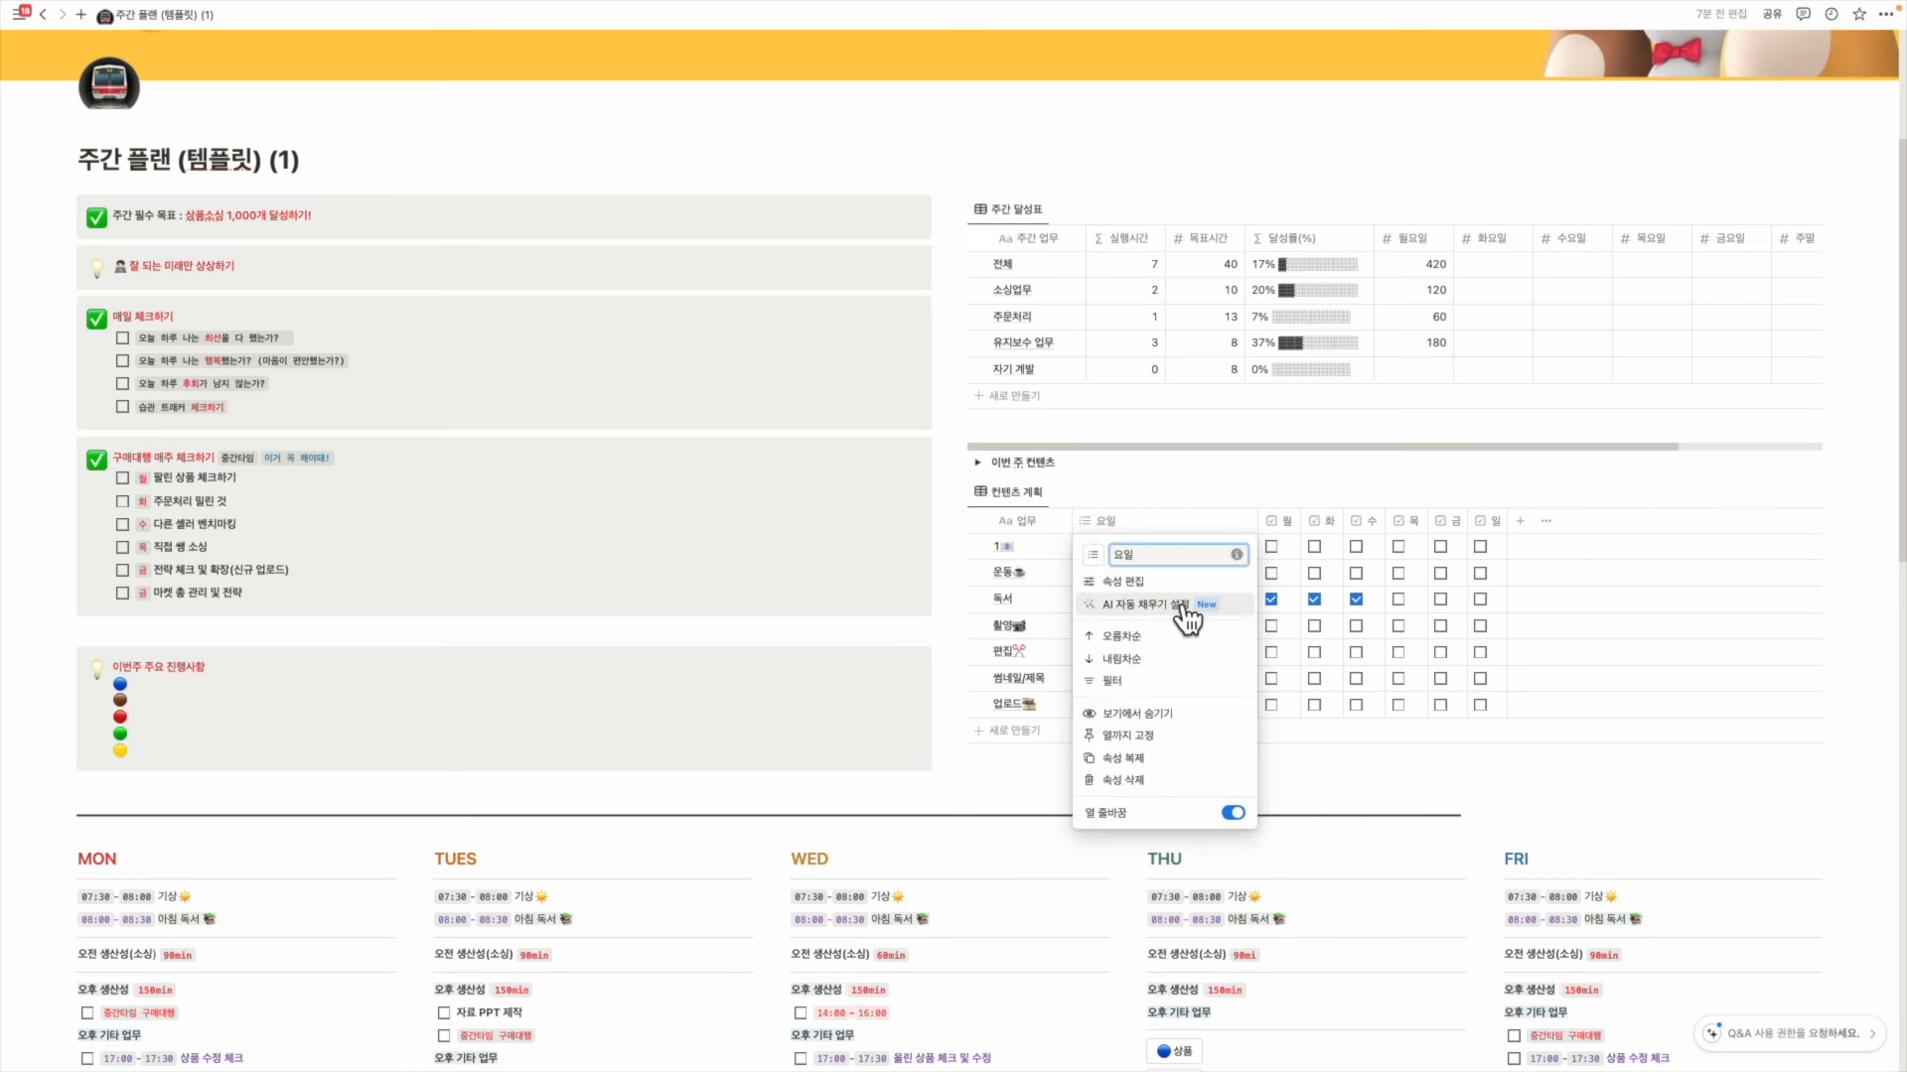
pyautogui.click(1157, 600)
pyautogui.scroll(-3, 1692, 243)
pyautogui.click(1634, 125)
pyautogui.click(1710, 296)
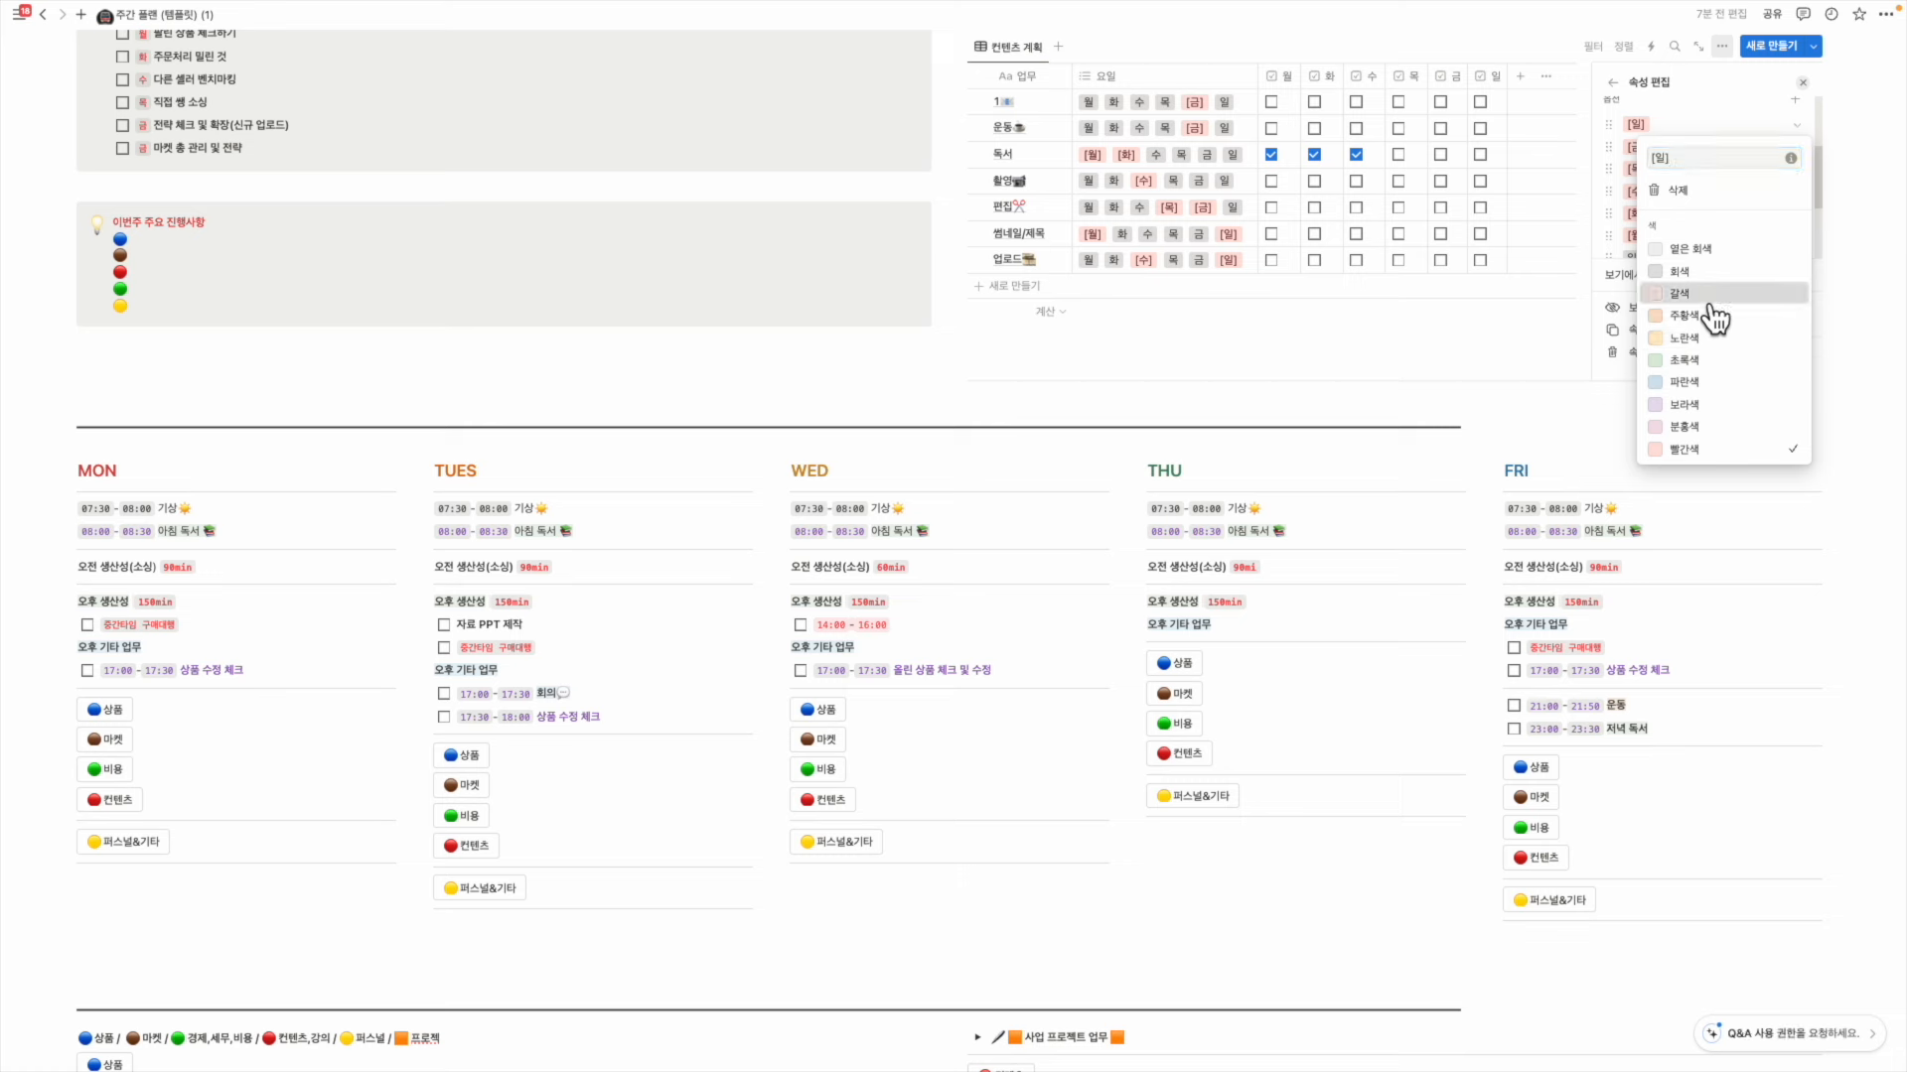
pyautogui.click(1624, 147)
pyautogui.click(1685, 129)
pyautogui.click(1690, 163)
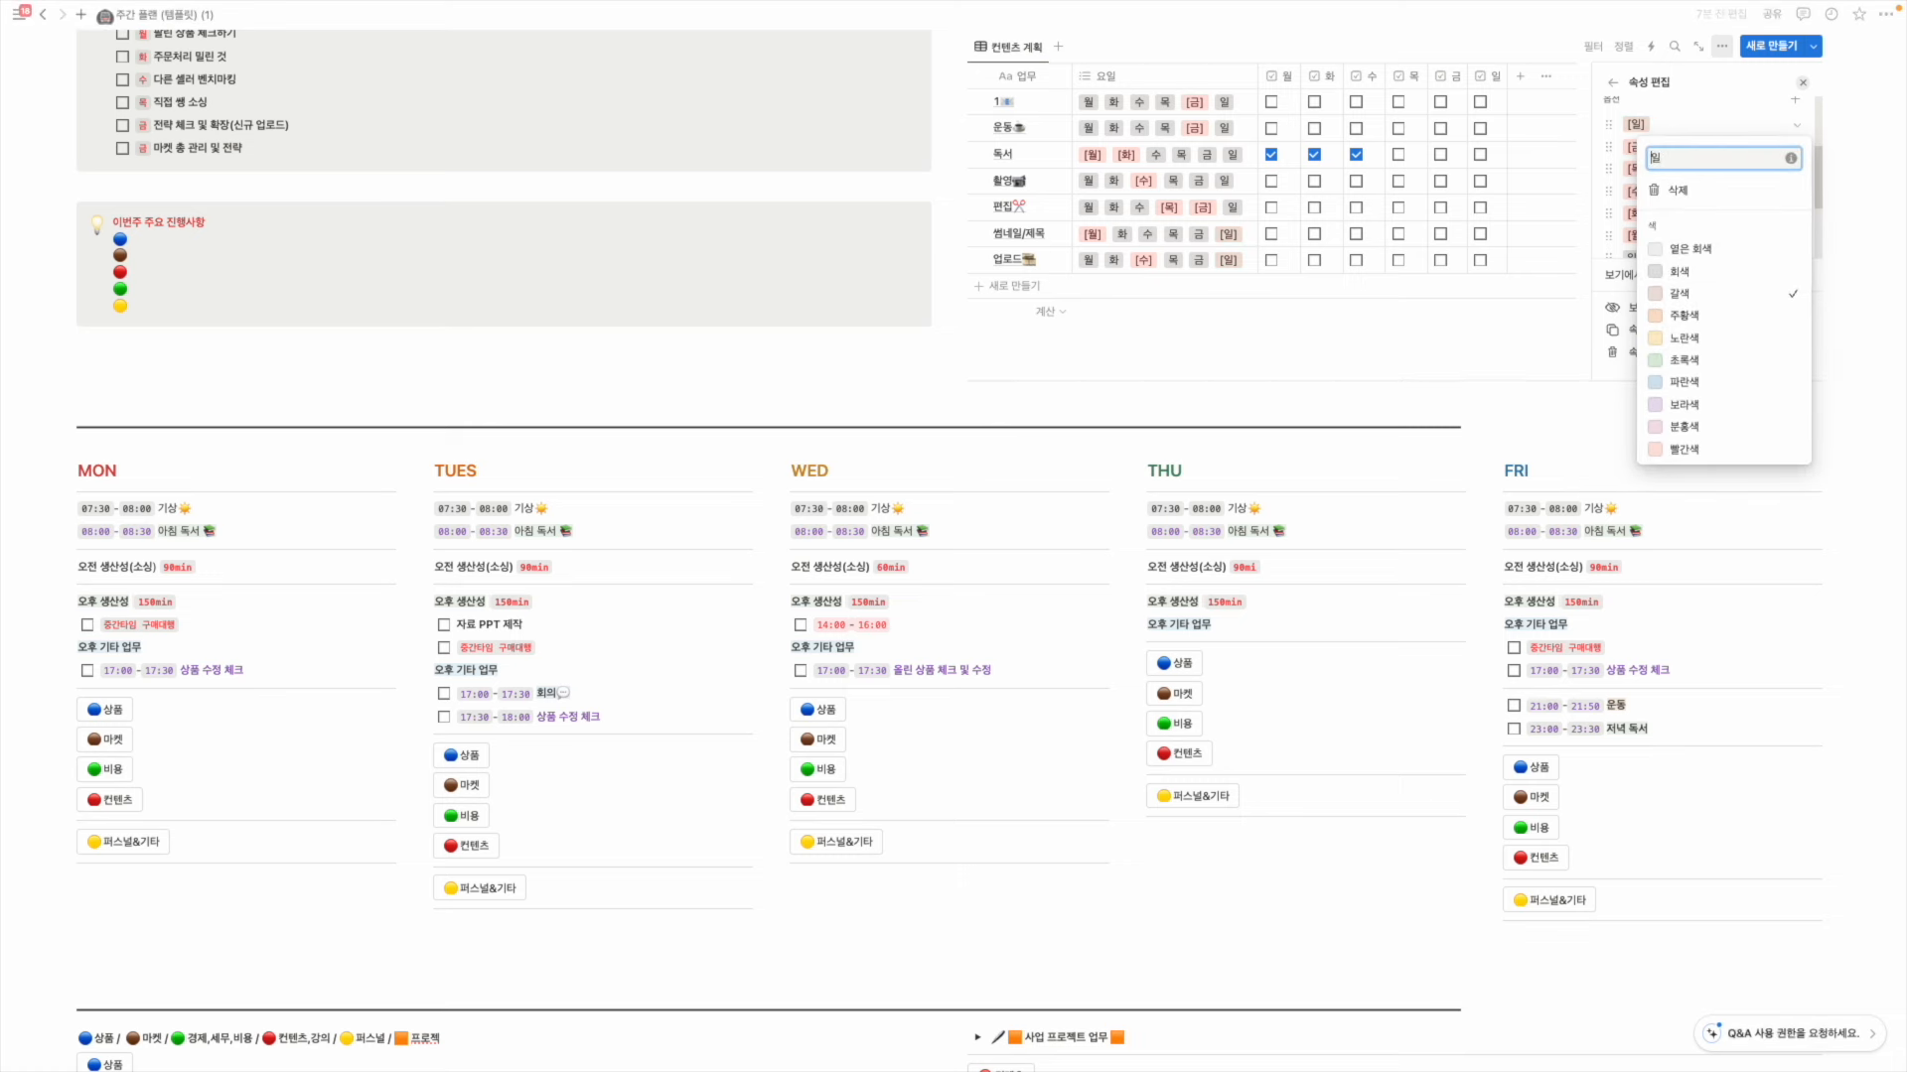
pyautogui.click(1575, 365)
pyautogui.click(1003, 545)
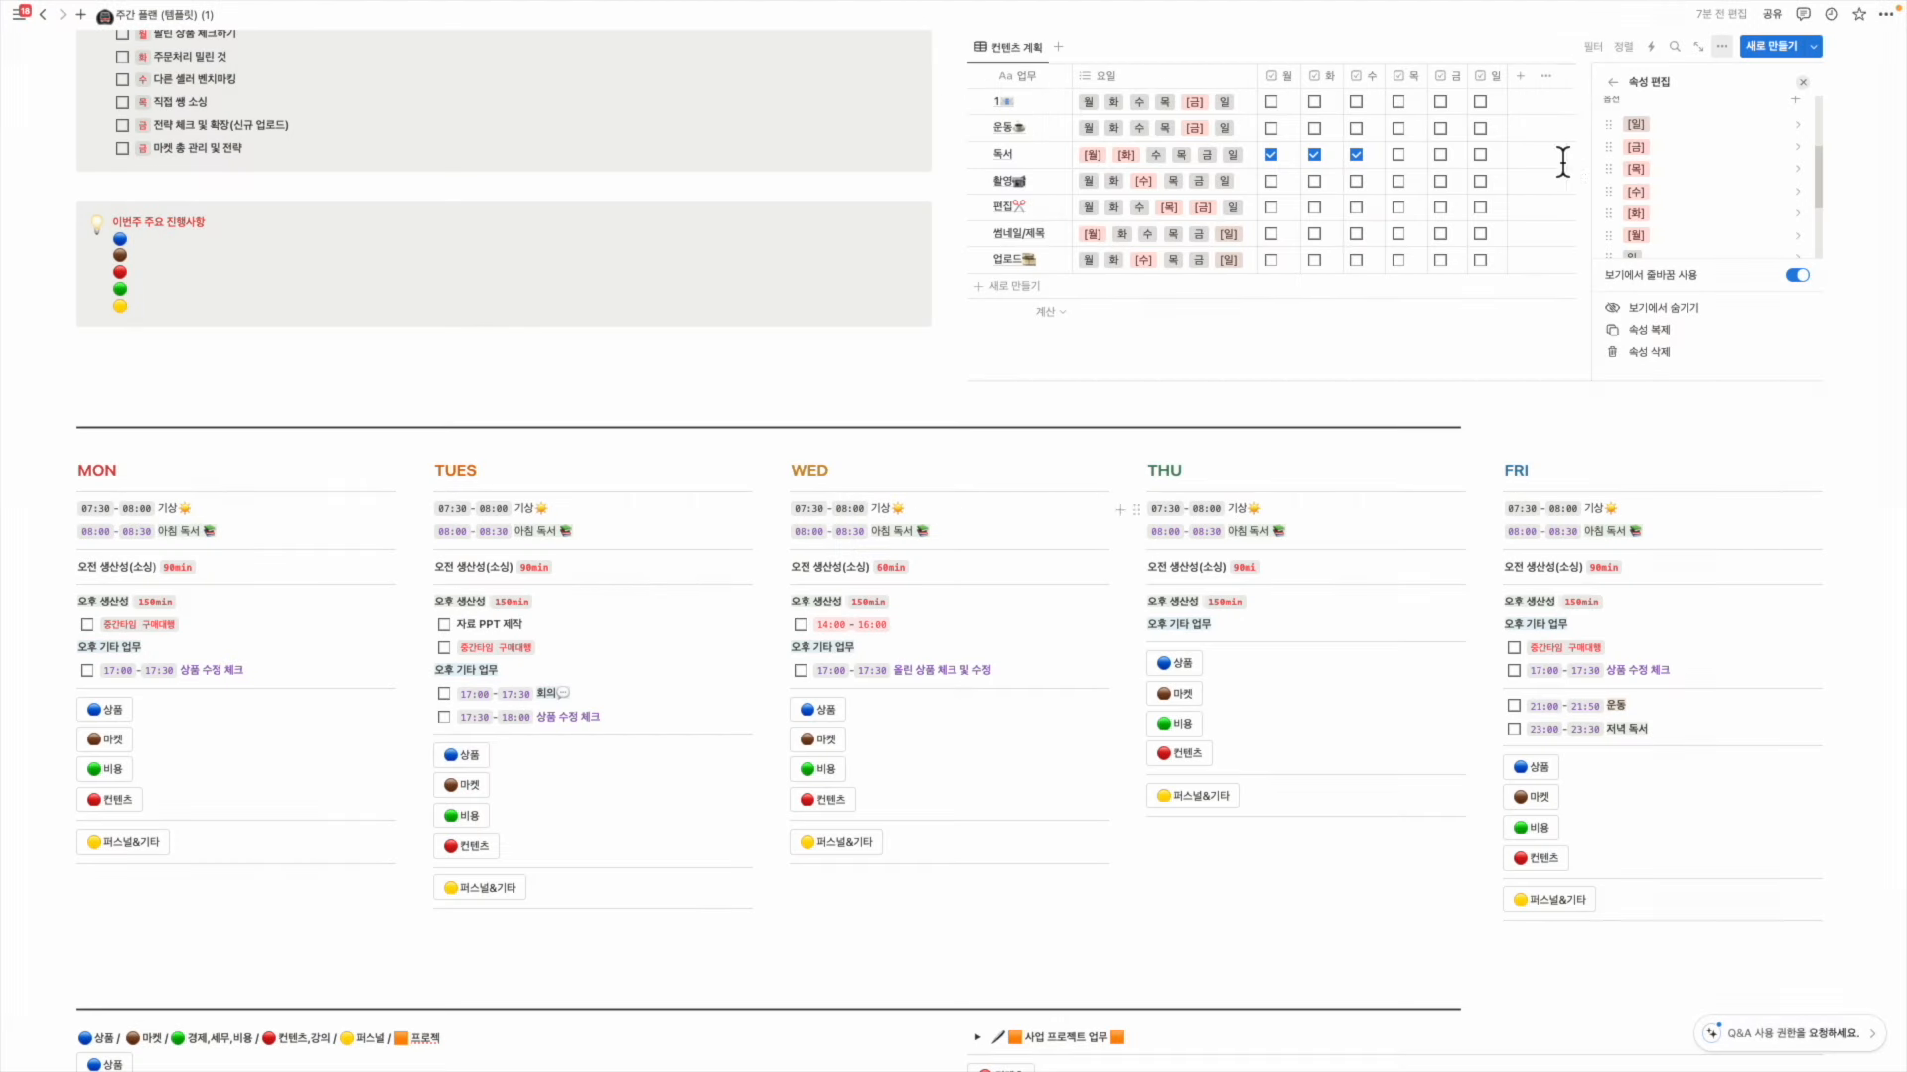
pyautogui.click(1615, 84)
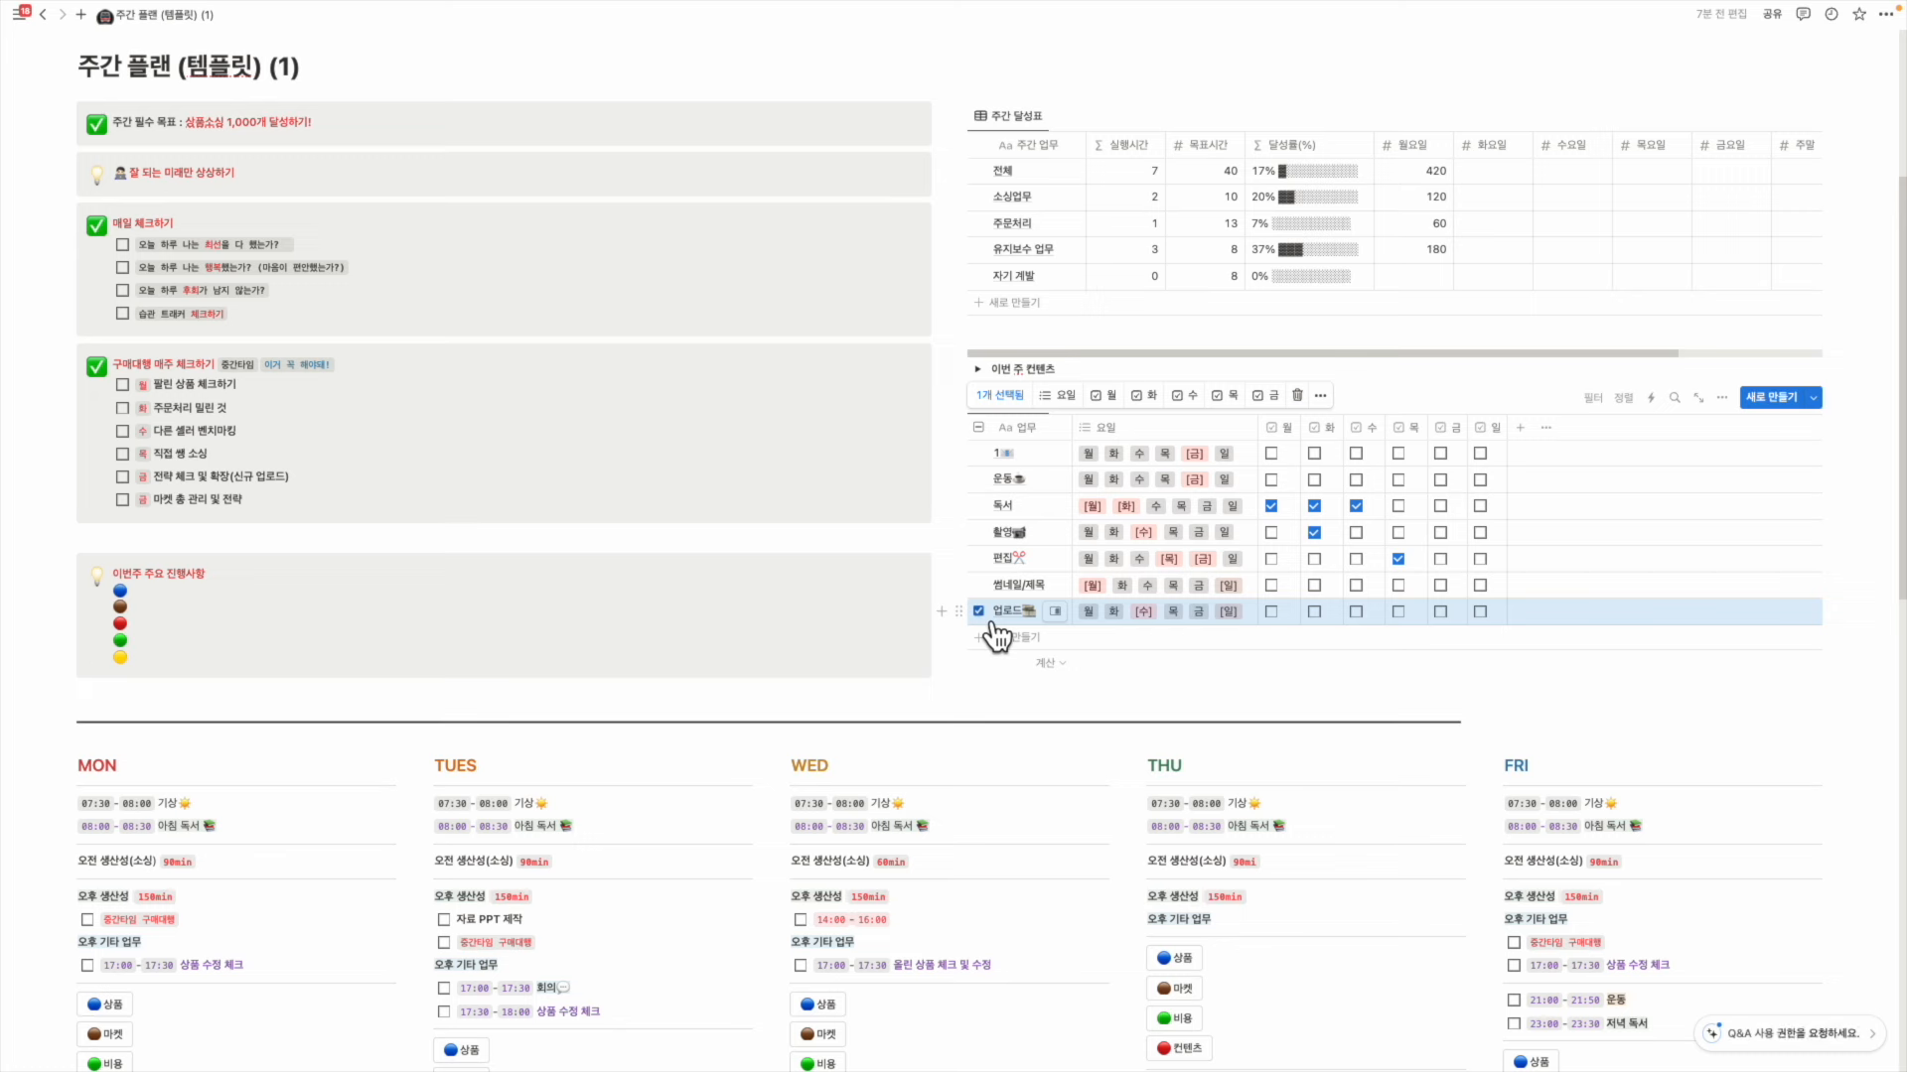
# Duplicate the 업로드 row in the 컨텐츠 계획 table, and delete both the copy and the original row
pyautogui.hotkey('ctrl', 'd')
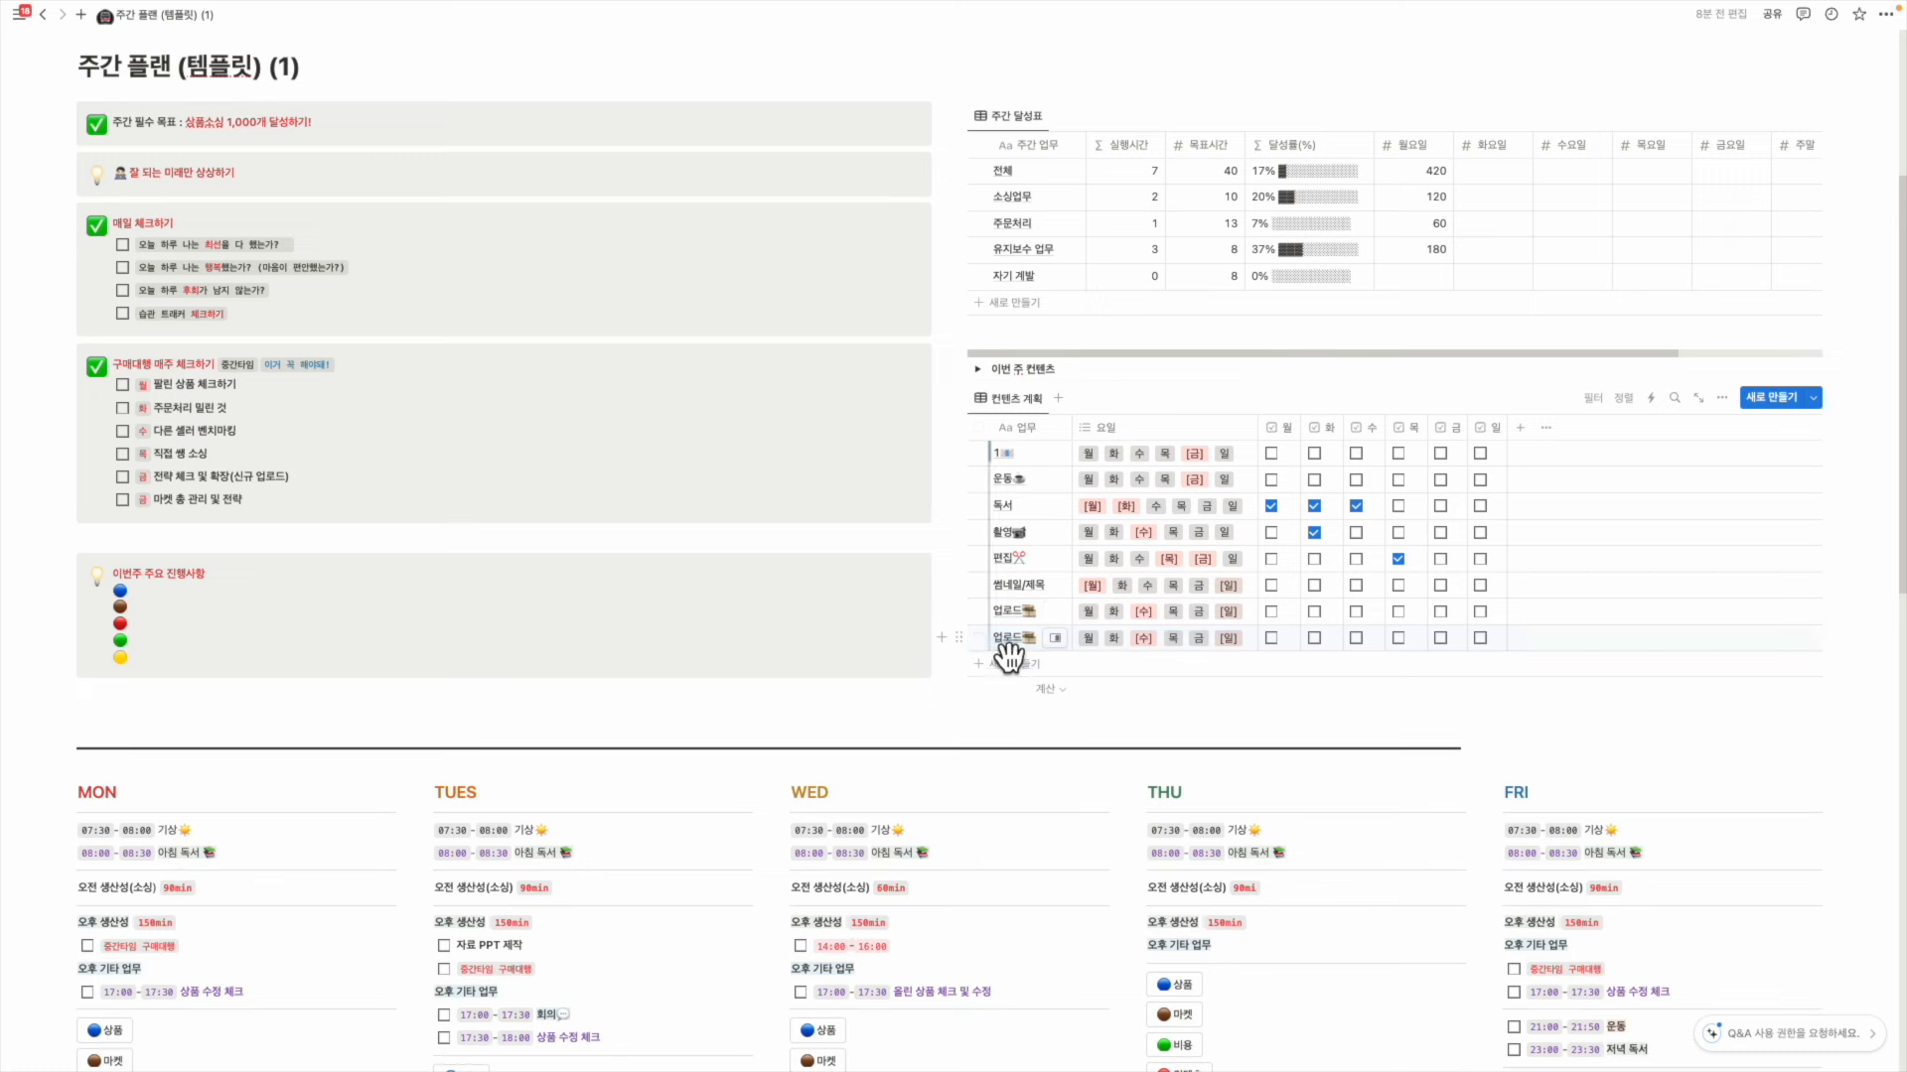
pyautogui.click(1005, 638)
pyautogui.click(983, 643)
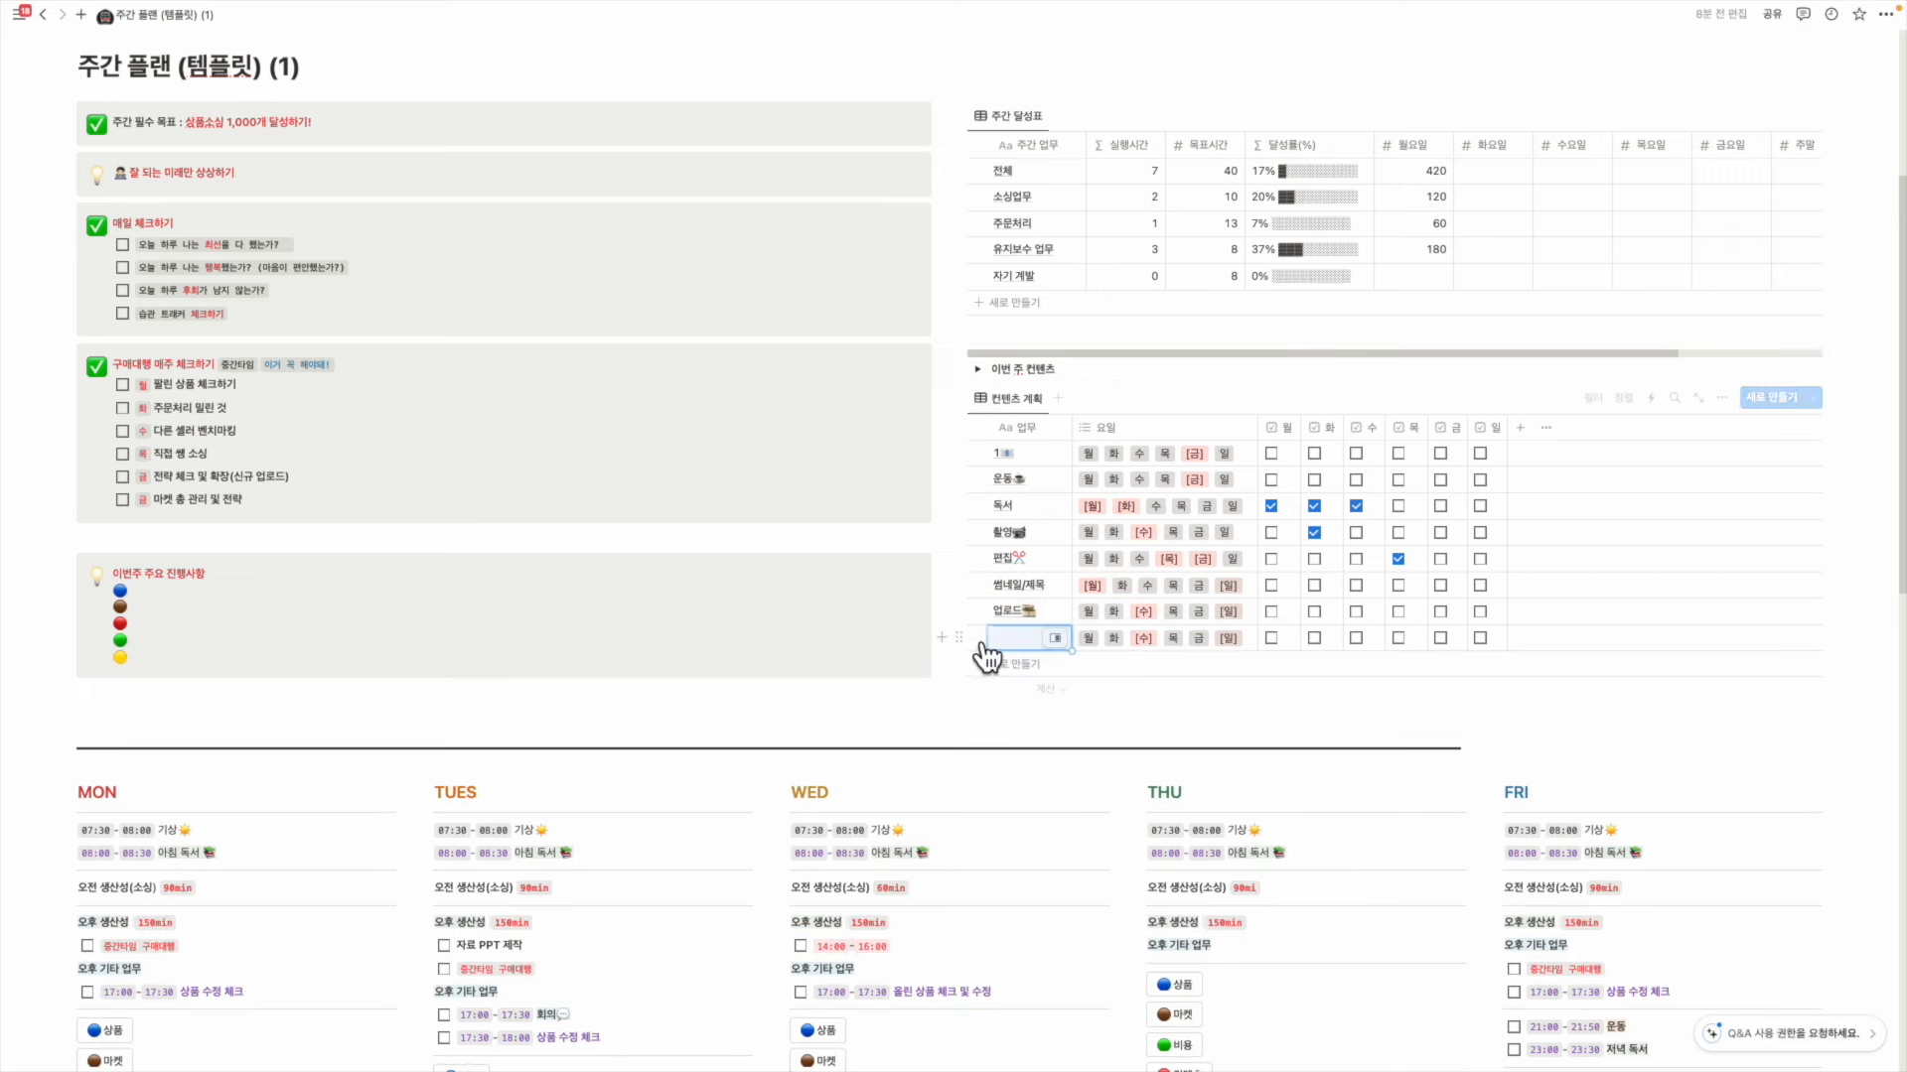
pyautogui.click(983, 643)
pyautogui.press('Delete')
pyautogui.click(980, 612)
pyautogui.press('Delete')
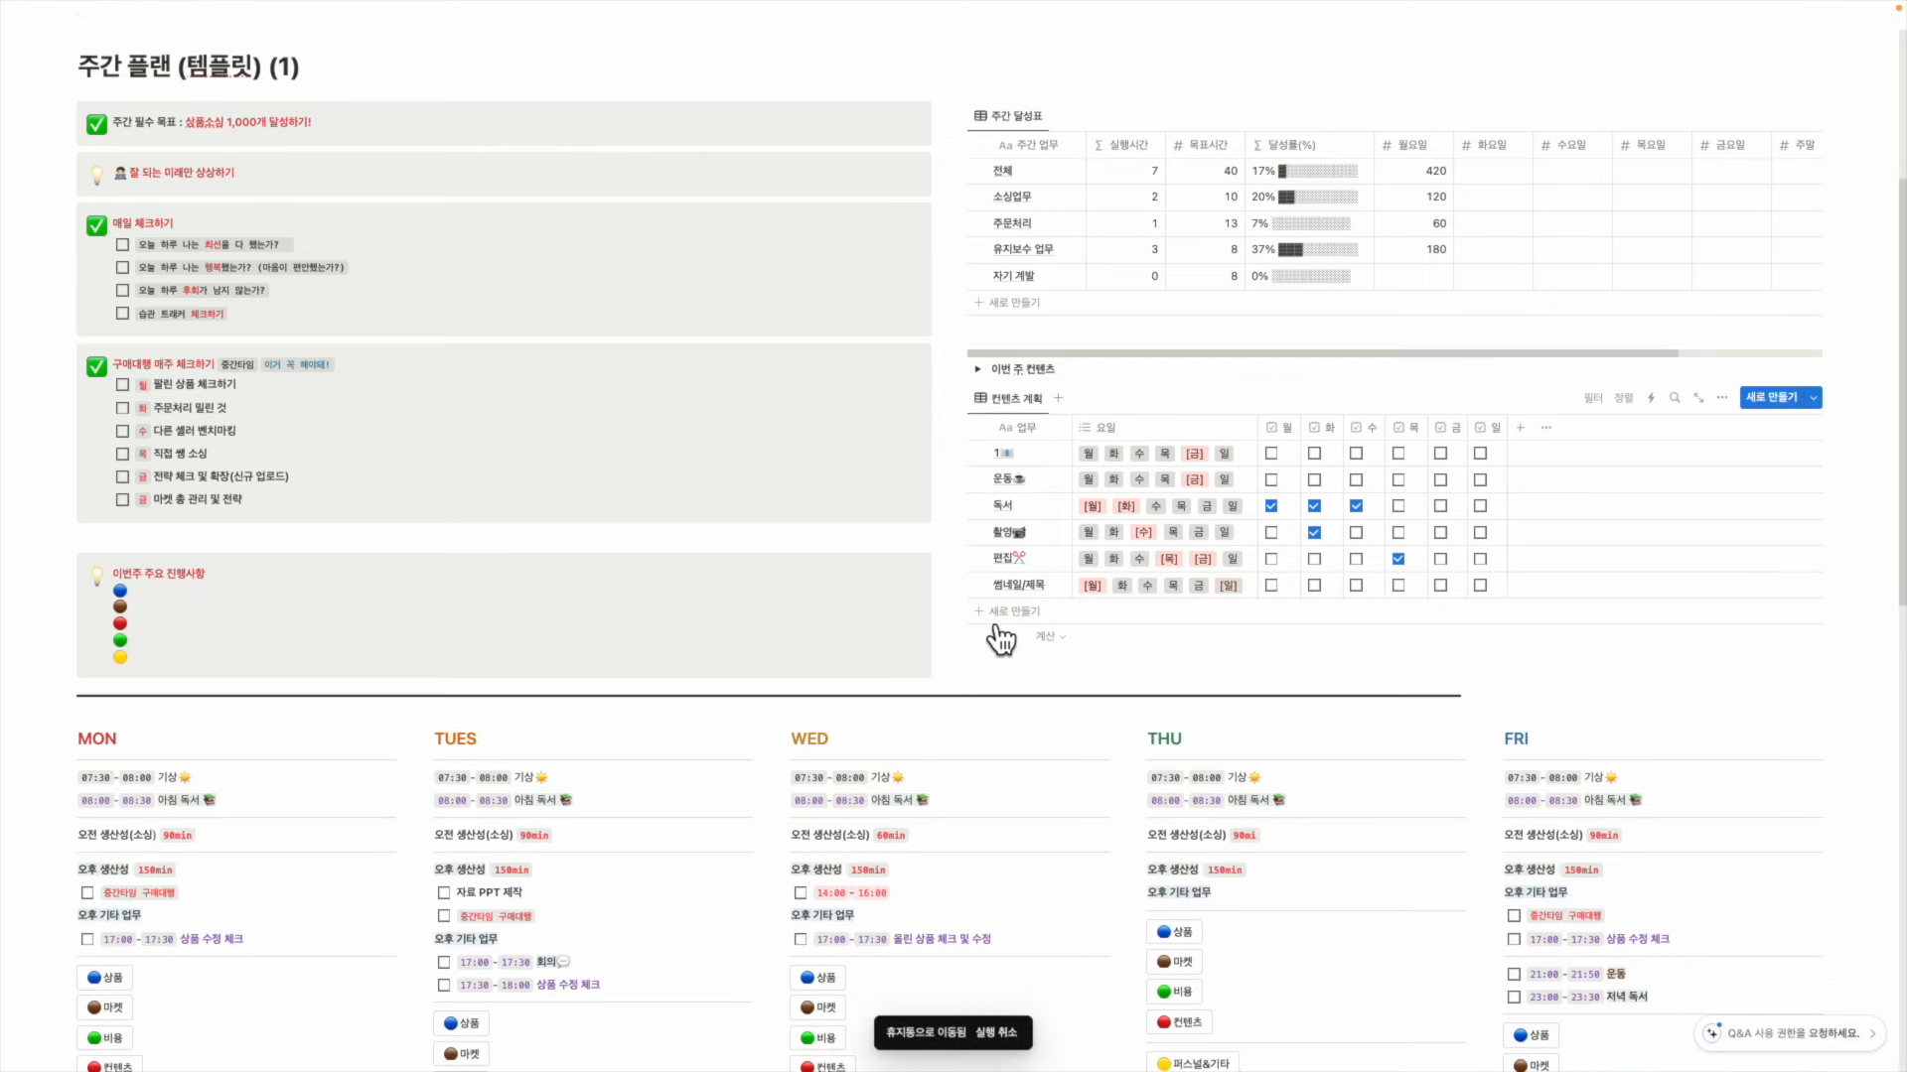
# Turn the 기상 and 아침 독서 lines under MON into to-do checkboxes
pyautogui.scroll(-2, 359, 553)
pyautogui.scroll(-5, 1221, 526)
pyautogui.scroll(3, 847, 485)
pyautogui.moveTo(418, 371)
pyautogui.mouseDown()
pyautogui.moveTo(396, 370)
pyautogui.moveTo(417, 376)
pyautogui.mouseUp()
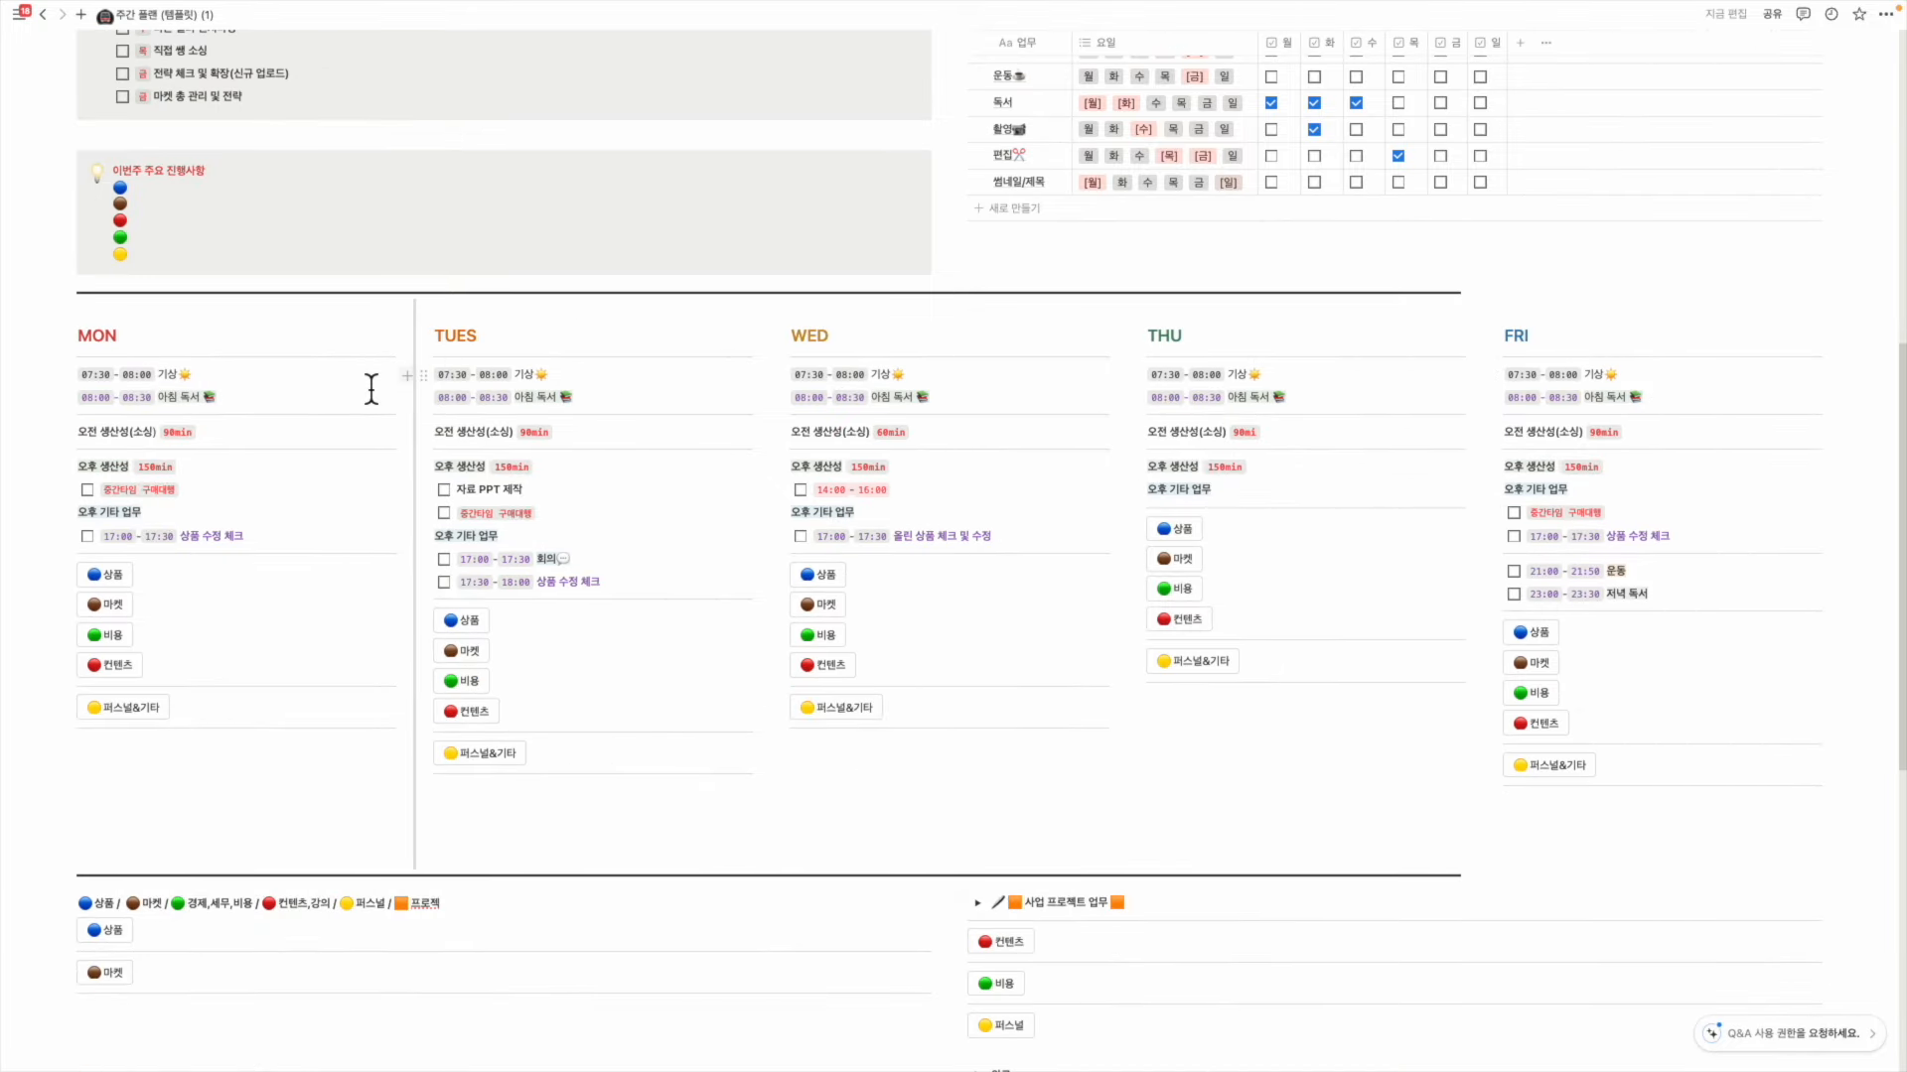
pyautogui.moveTo(81, 382); pyautogui.dragTo(225, 383)
pyautogui.click(223, 383)
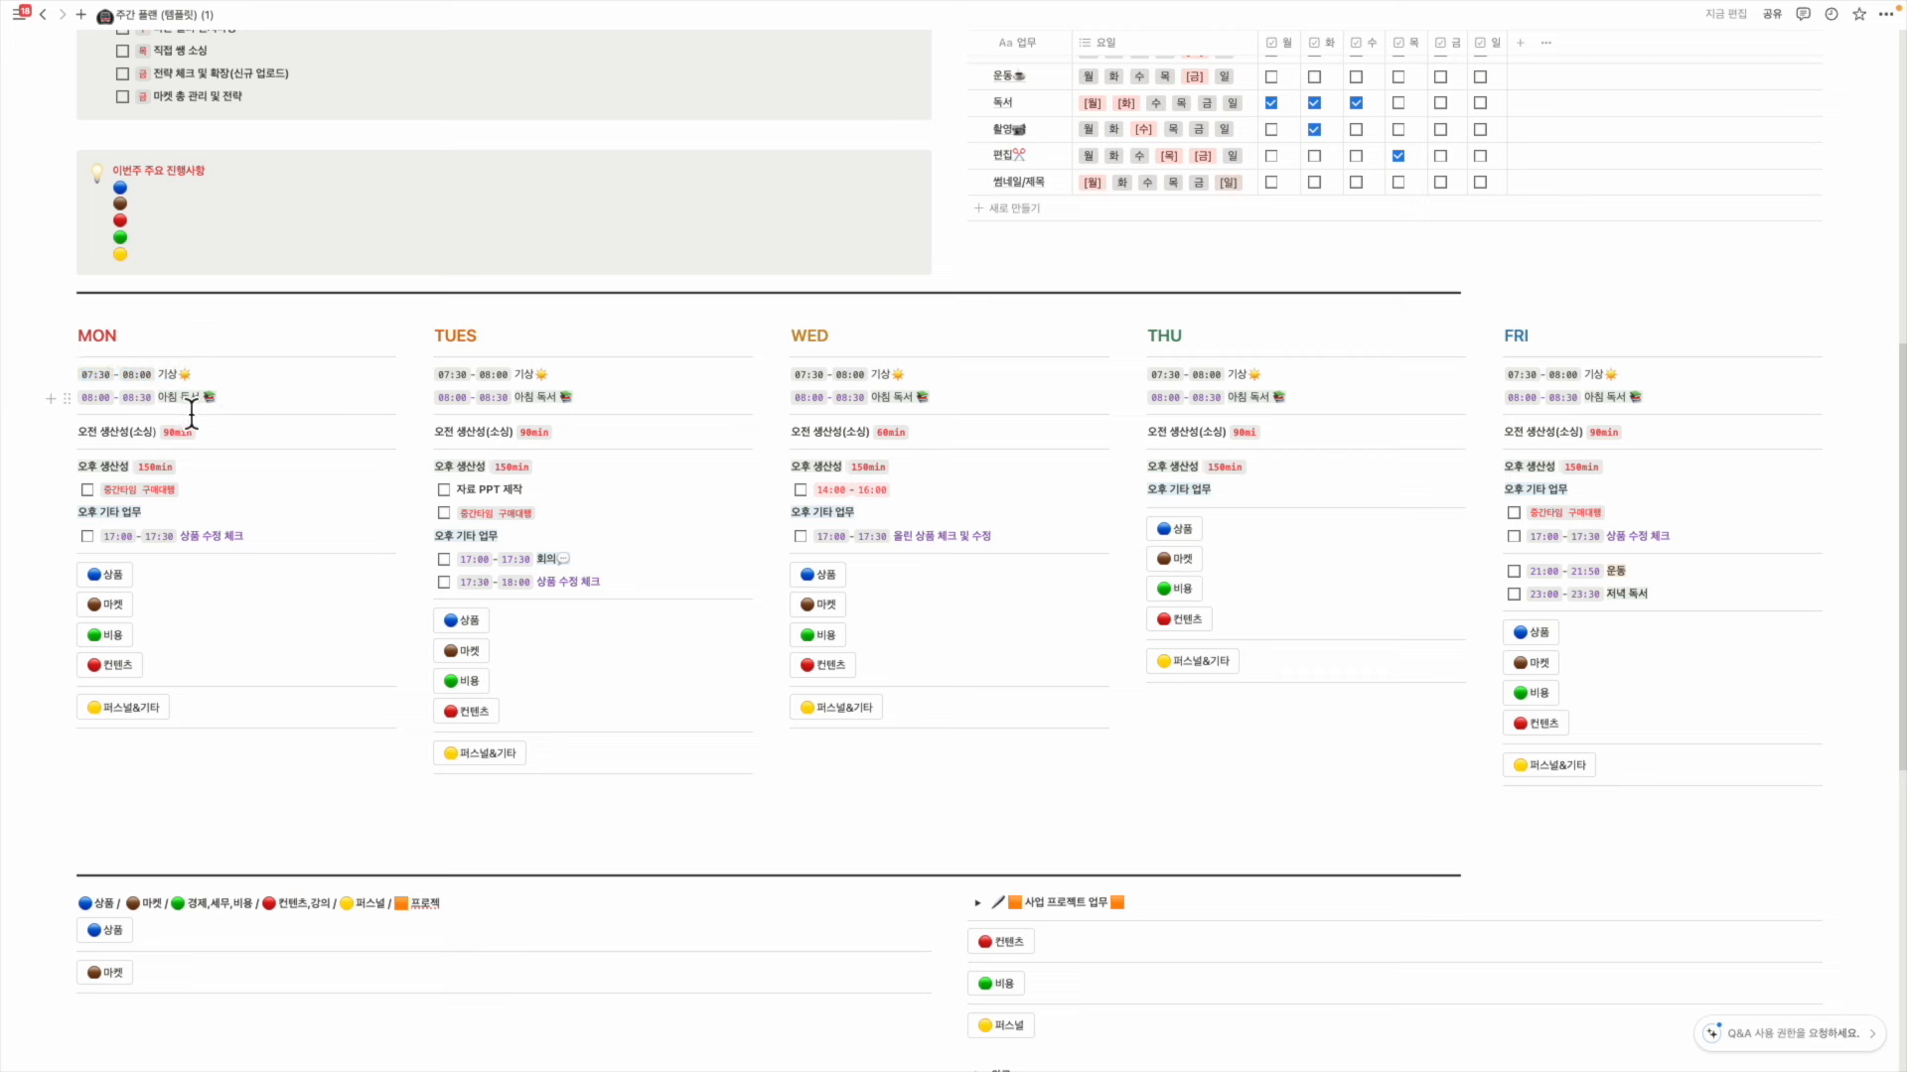
pyautogui.write('[]')
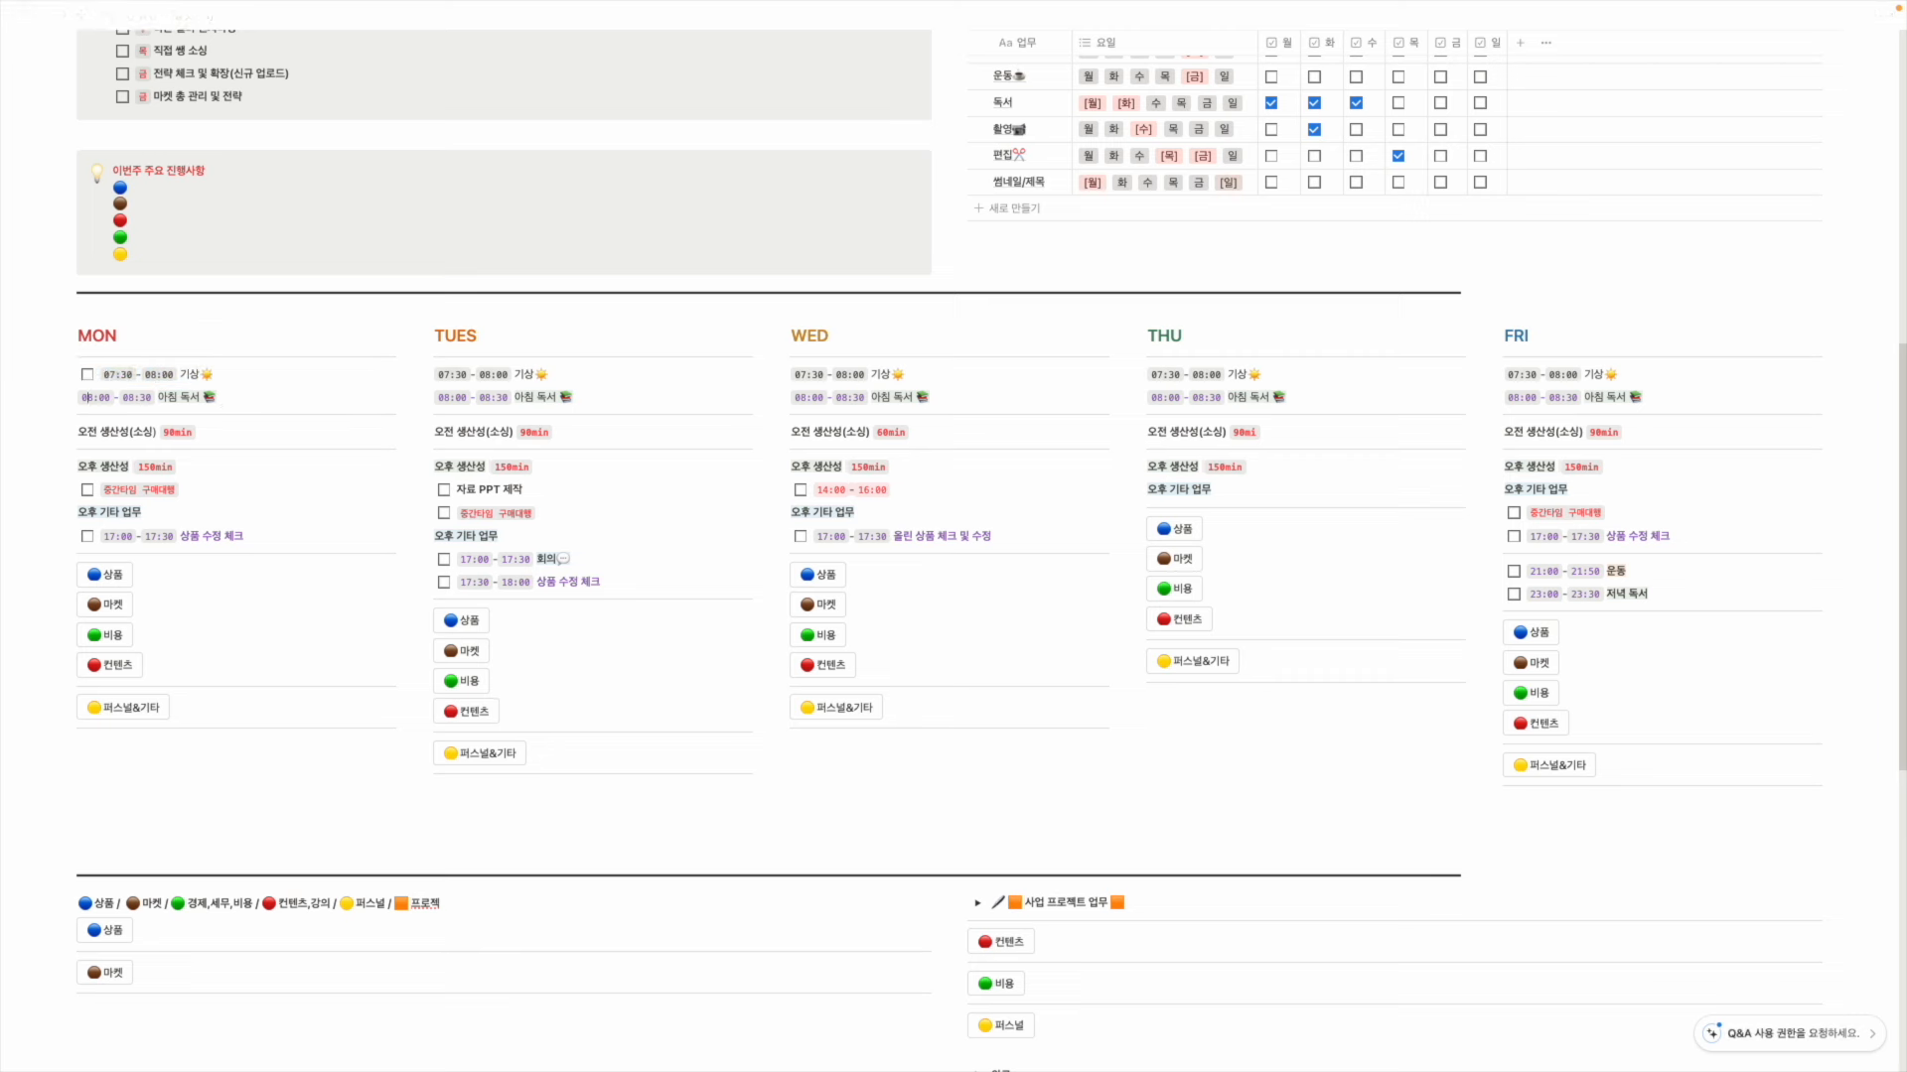
pyautogui.write('[]')
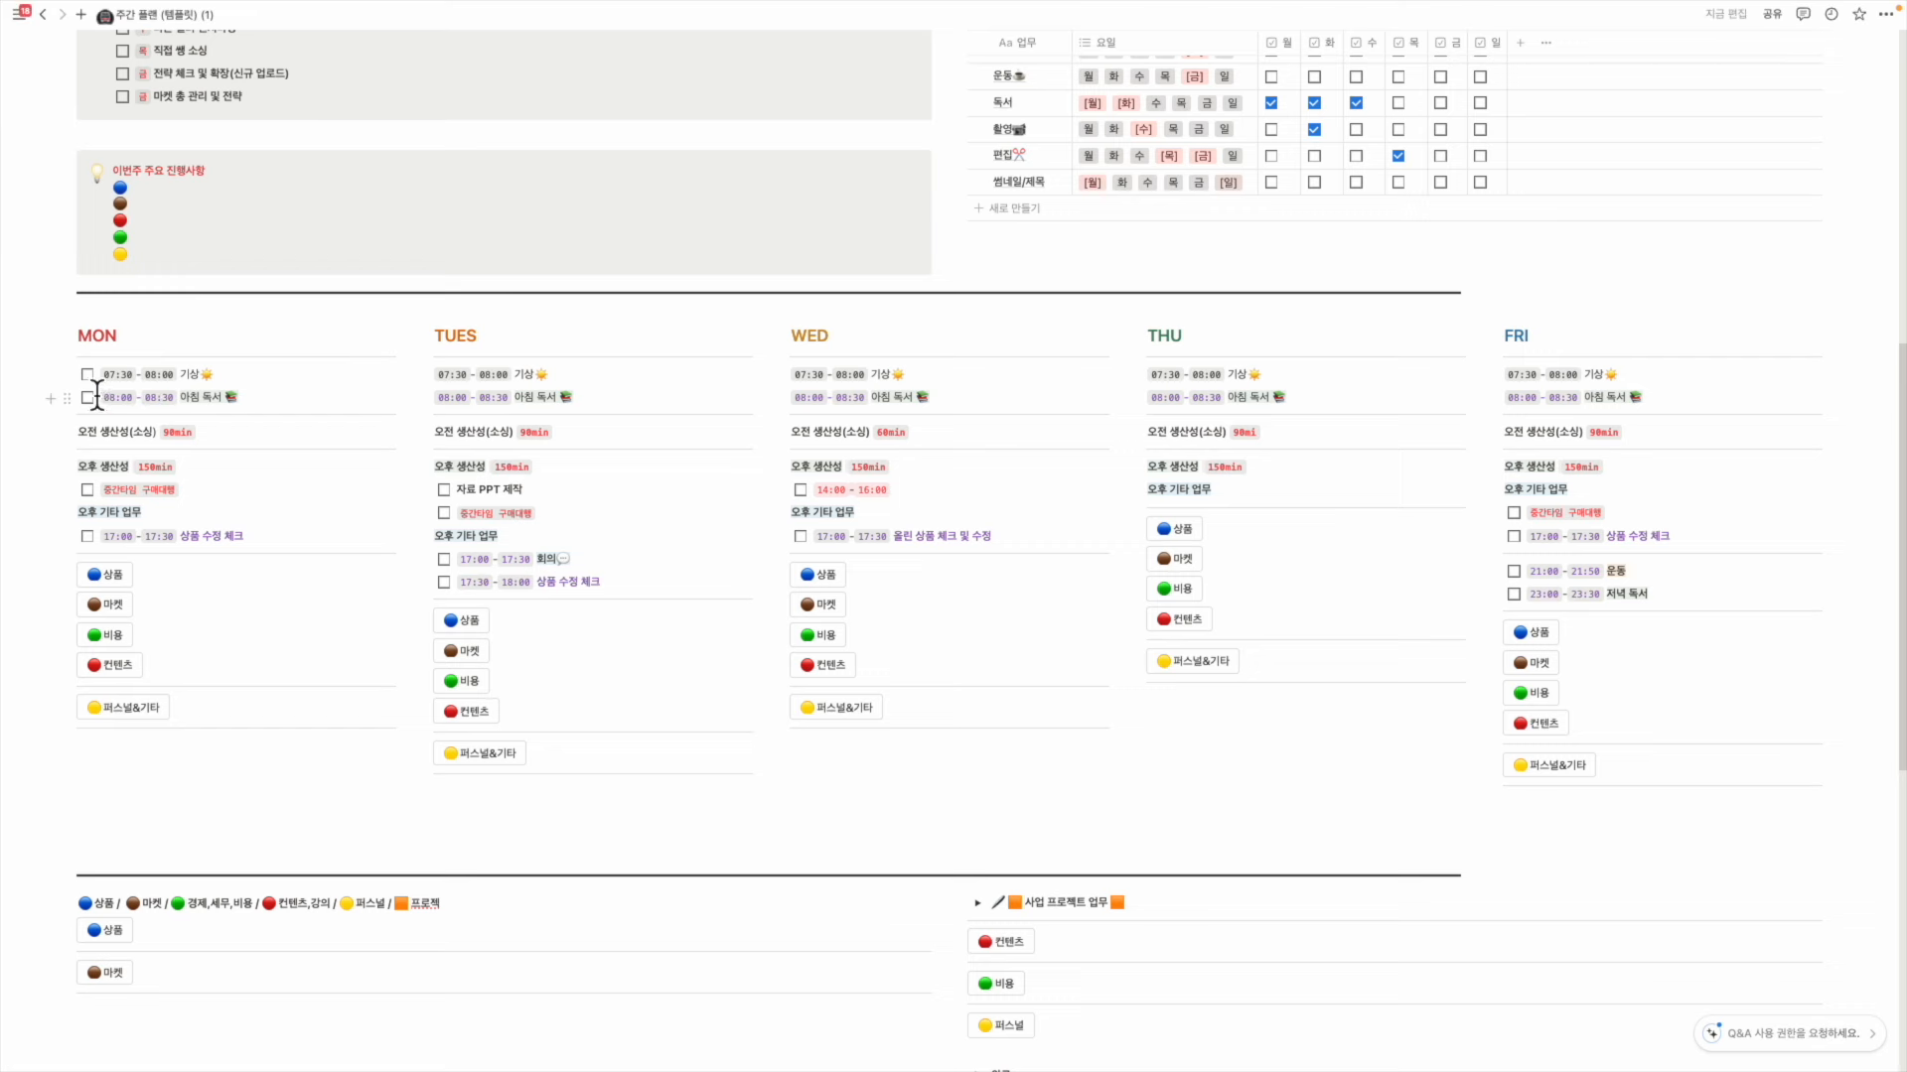
pyautogui.click(91, 397)
# Add a new to-do reading 08:00 below 아침 독서 under MON
pyautogui.moveTo(438, 375)
pyautogui.mouseDown()
pyautogui.moveTo(477, 382)
pyautogui.moveTo(442, 402)
pyautogui.mouseUp()
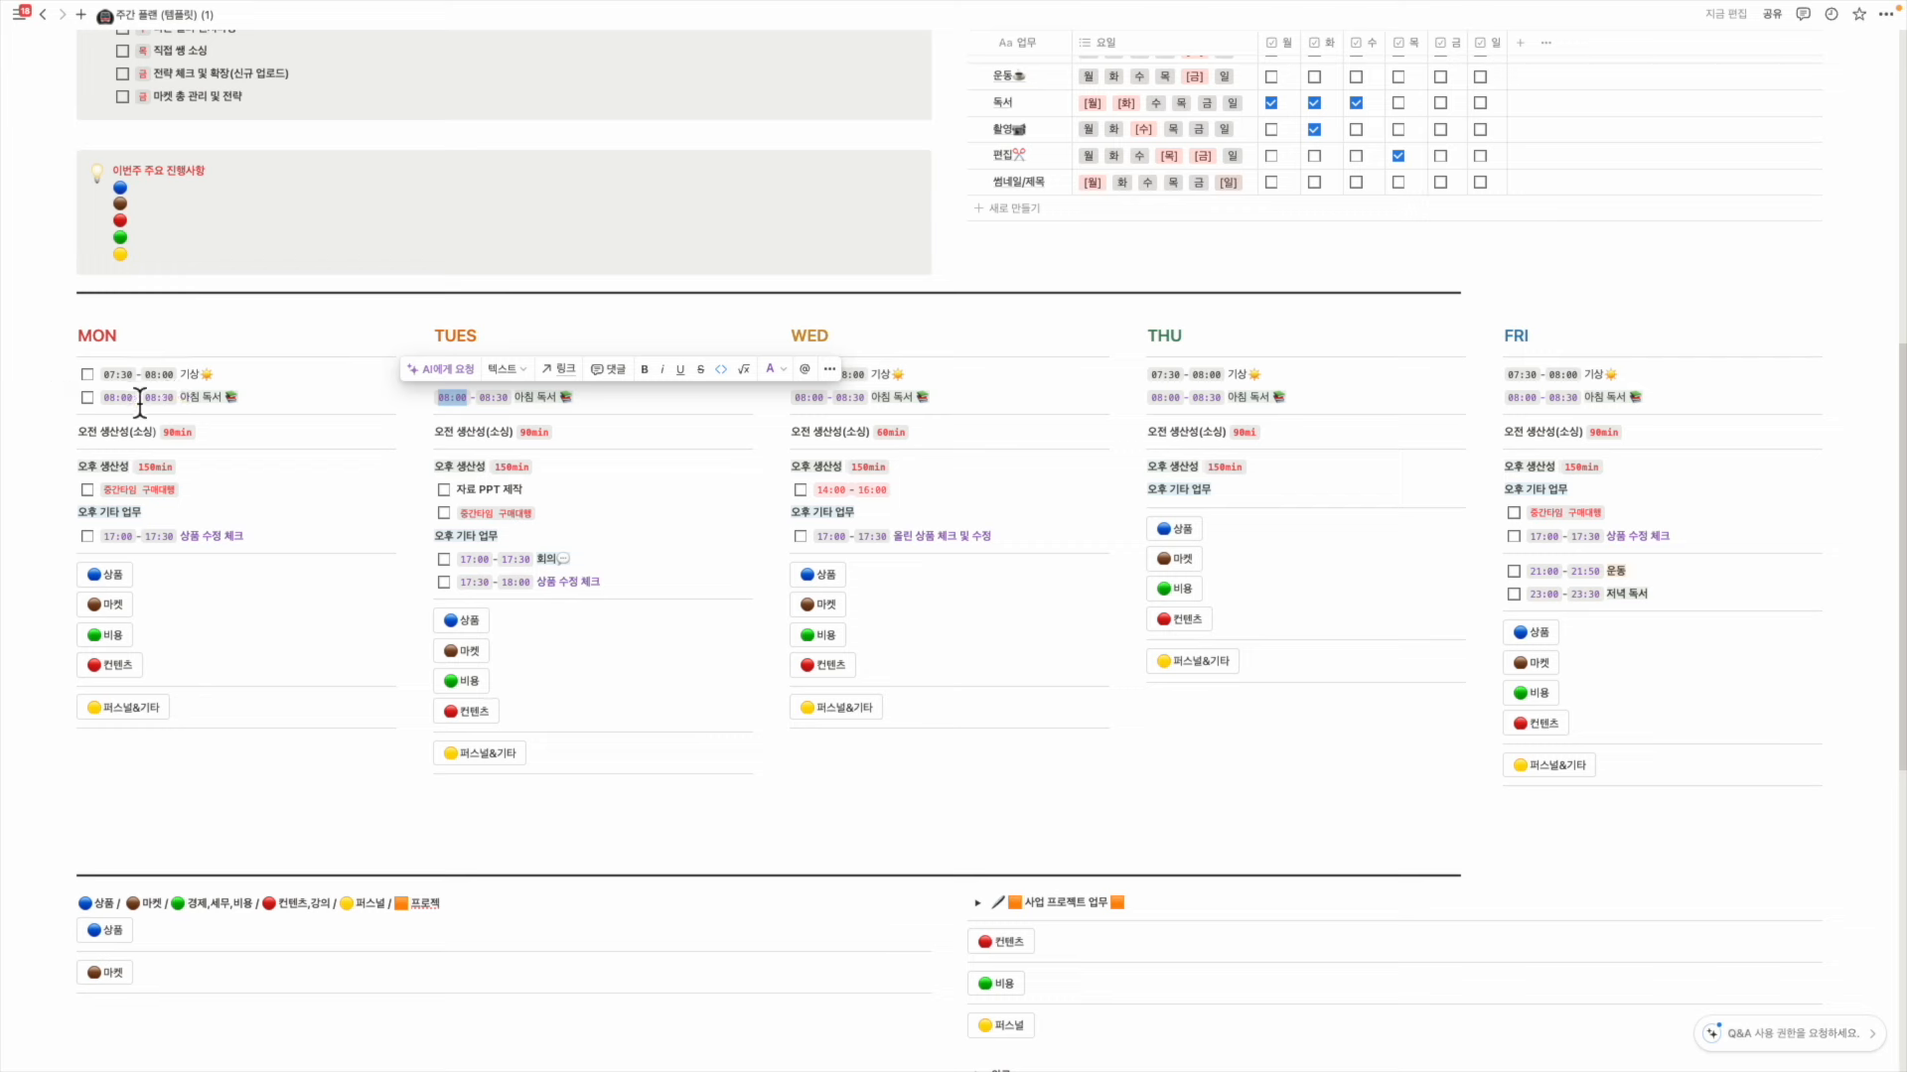
pyautogui.click(278, 397)
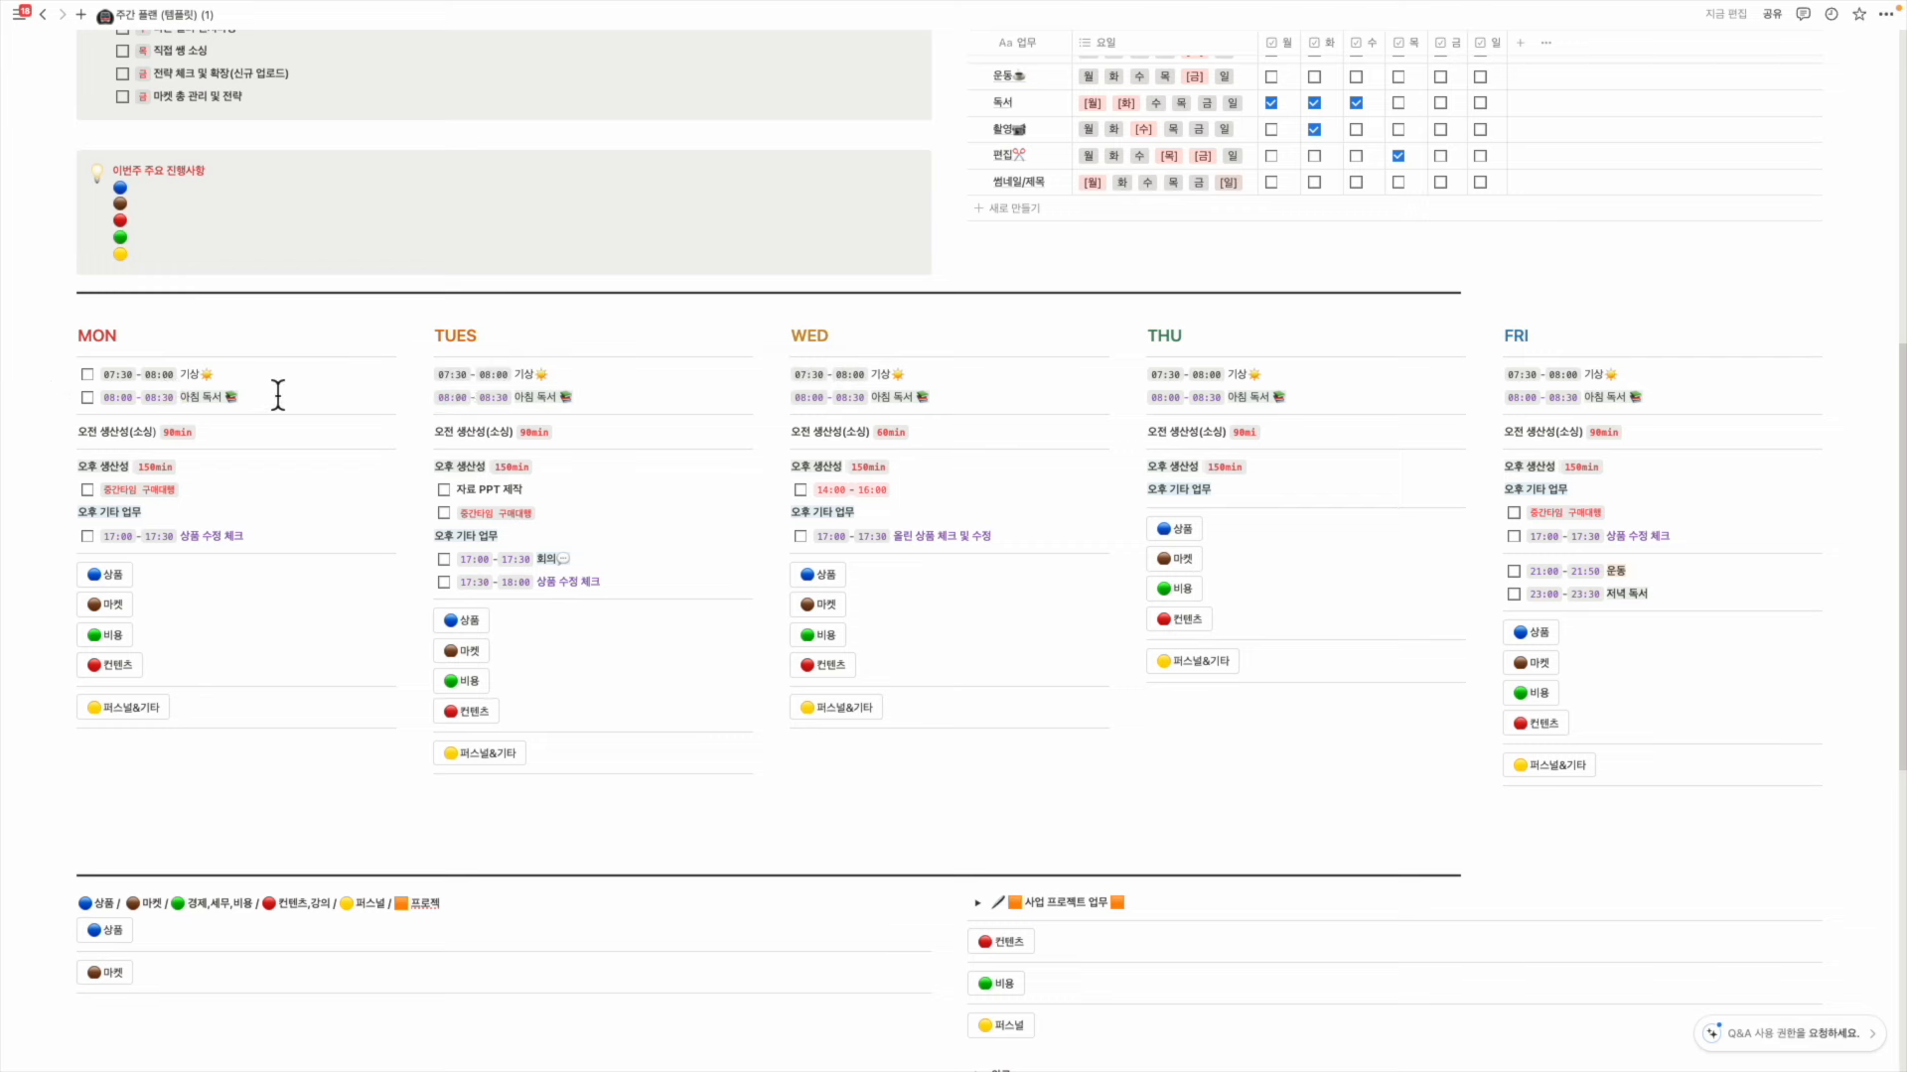
pyautogui.press('Return')
pyautogui.write('08:00')
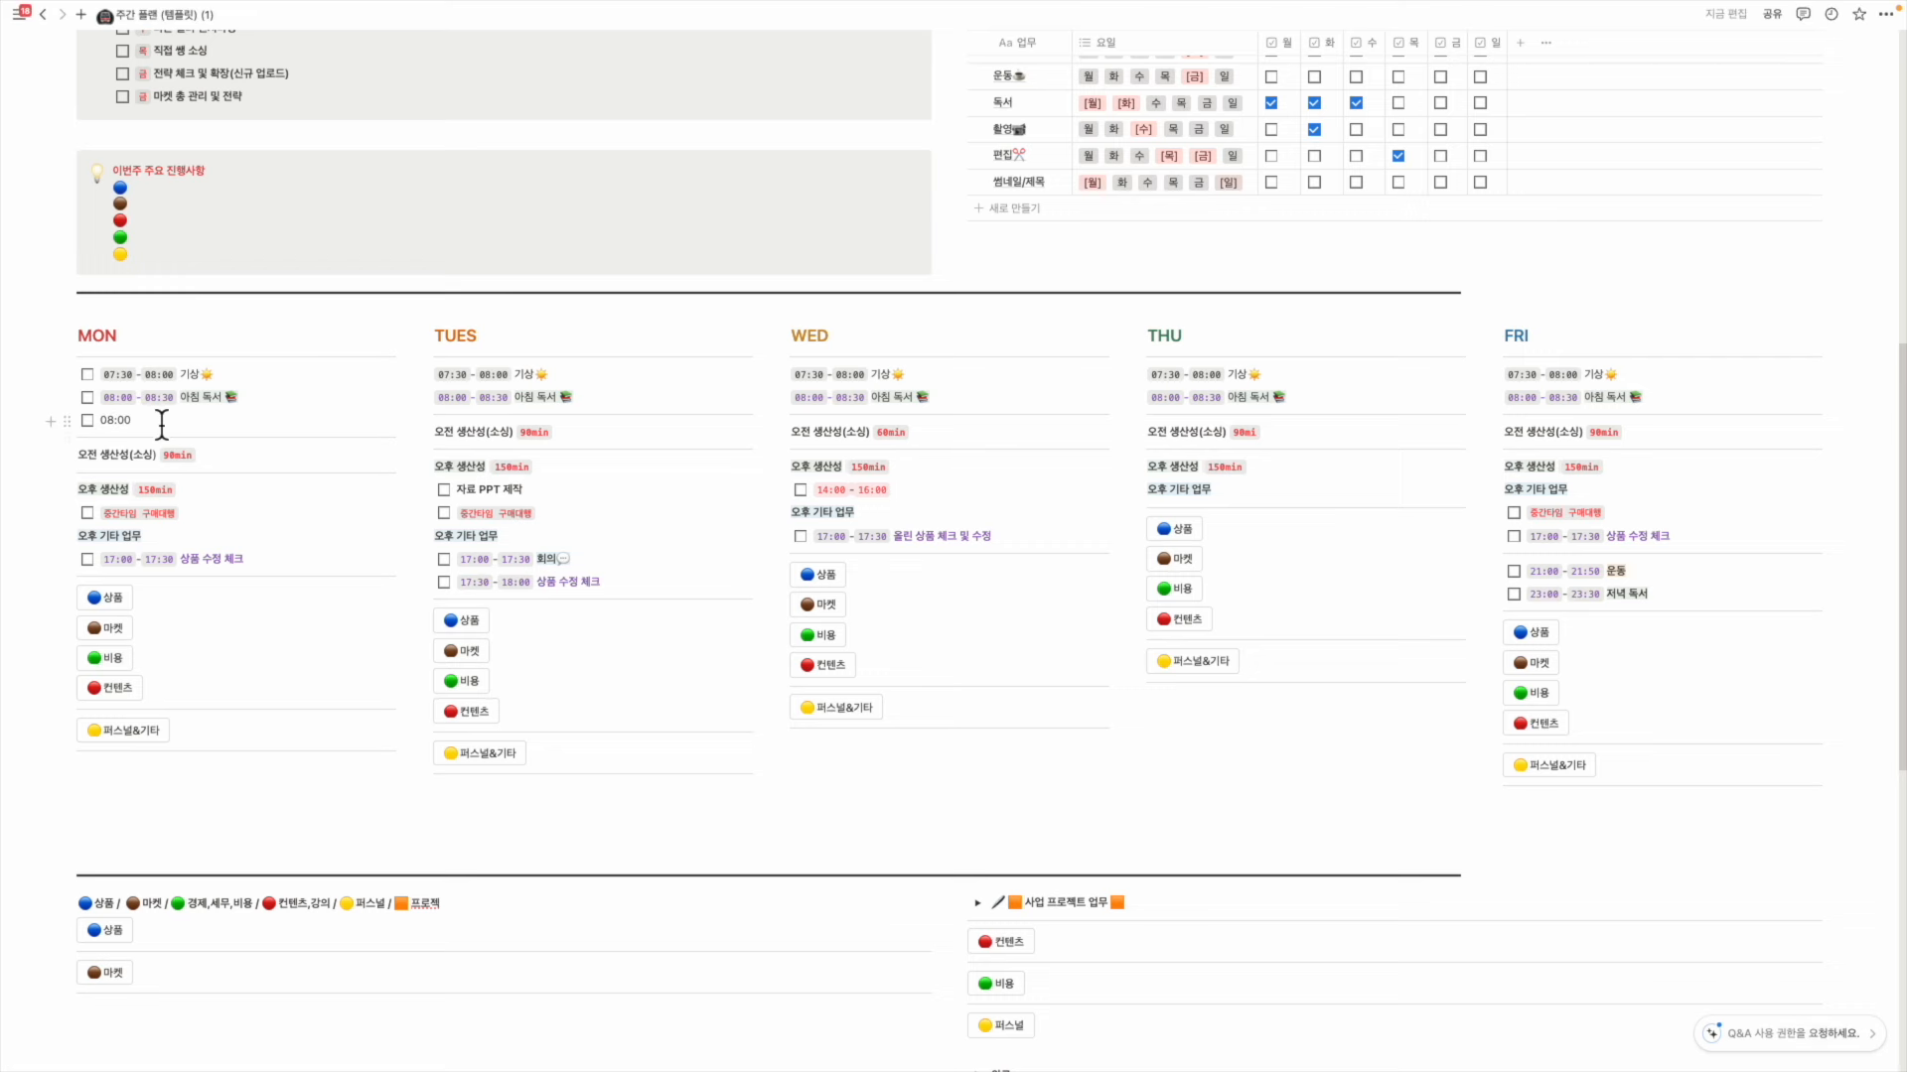
# Format the new 08:00 to-do text as inline code with the 노란색 text colour
pyautogui.moveTo(95, 420); pyautogui.dragTo(188, 430)
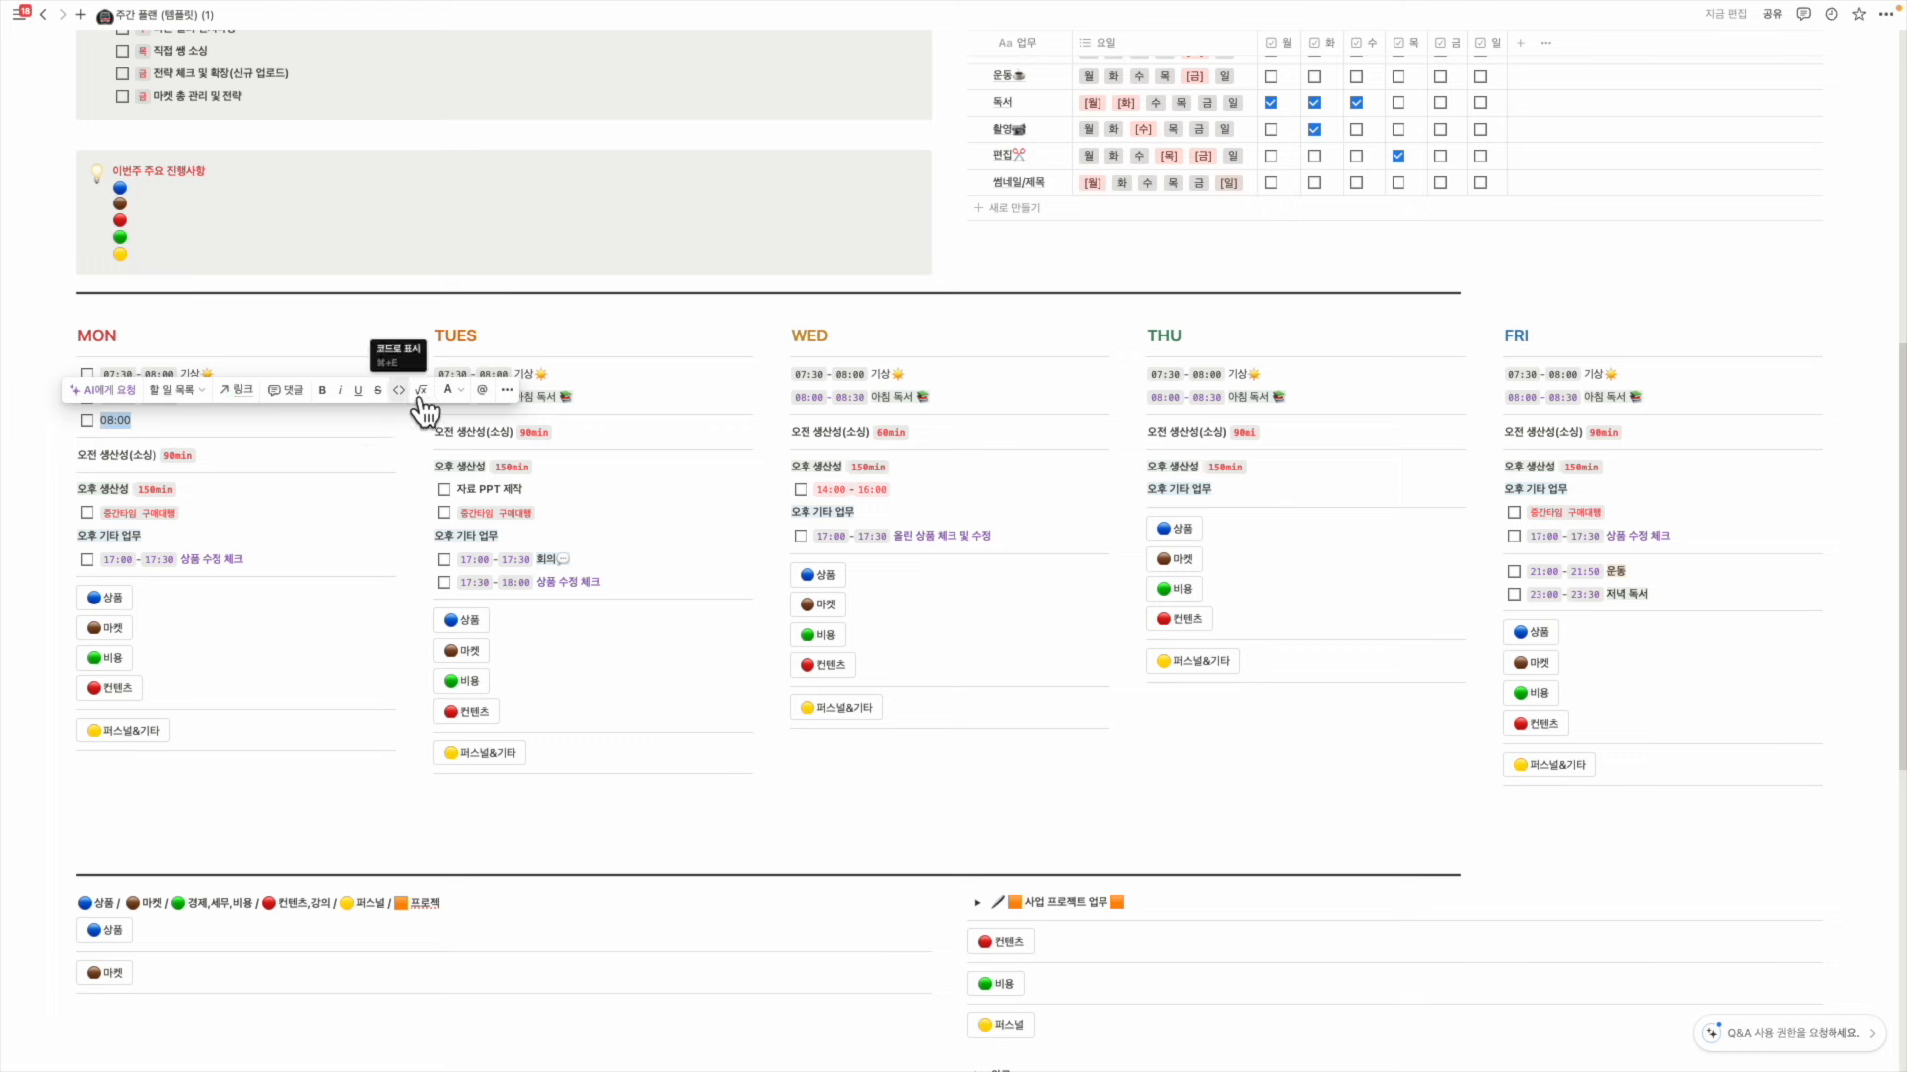
pyautogui.click(398, 390)
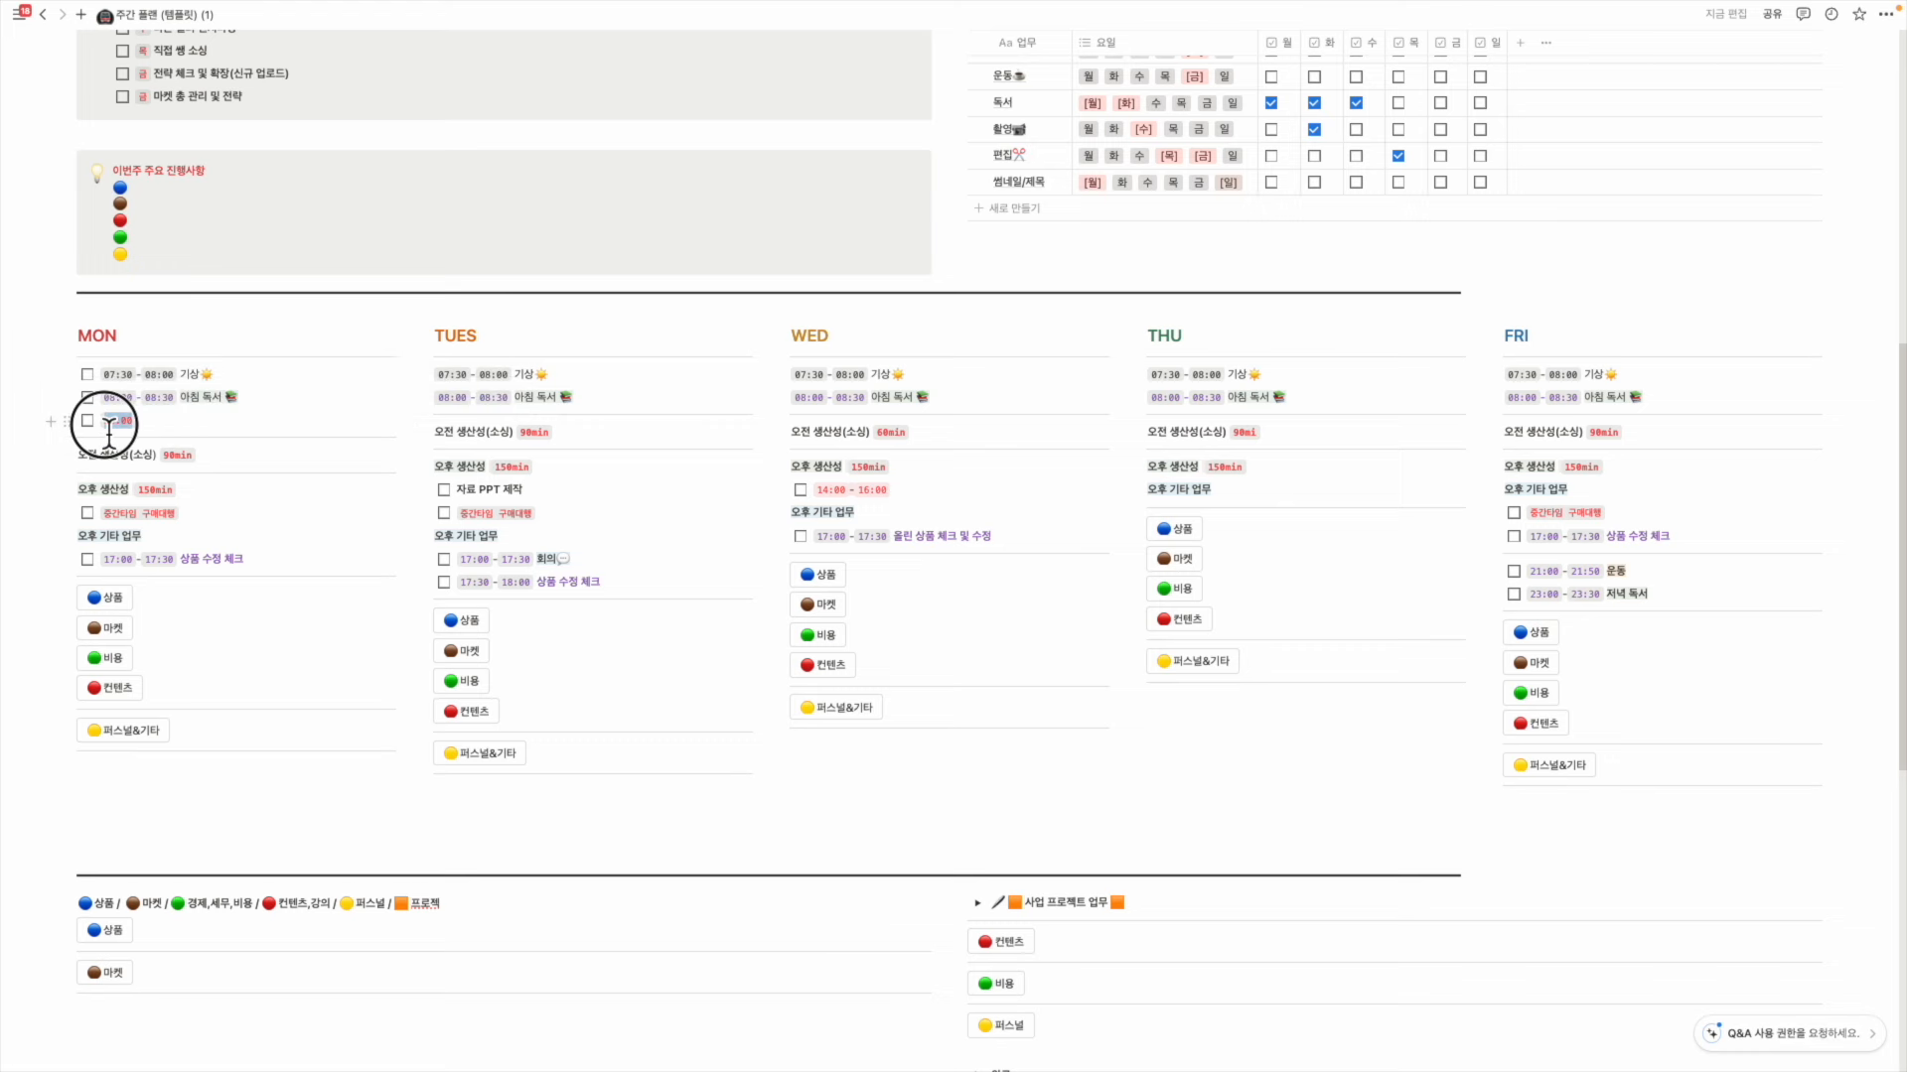
pyautogui.click(455, 391)
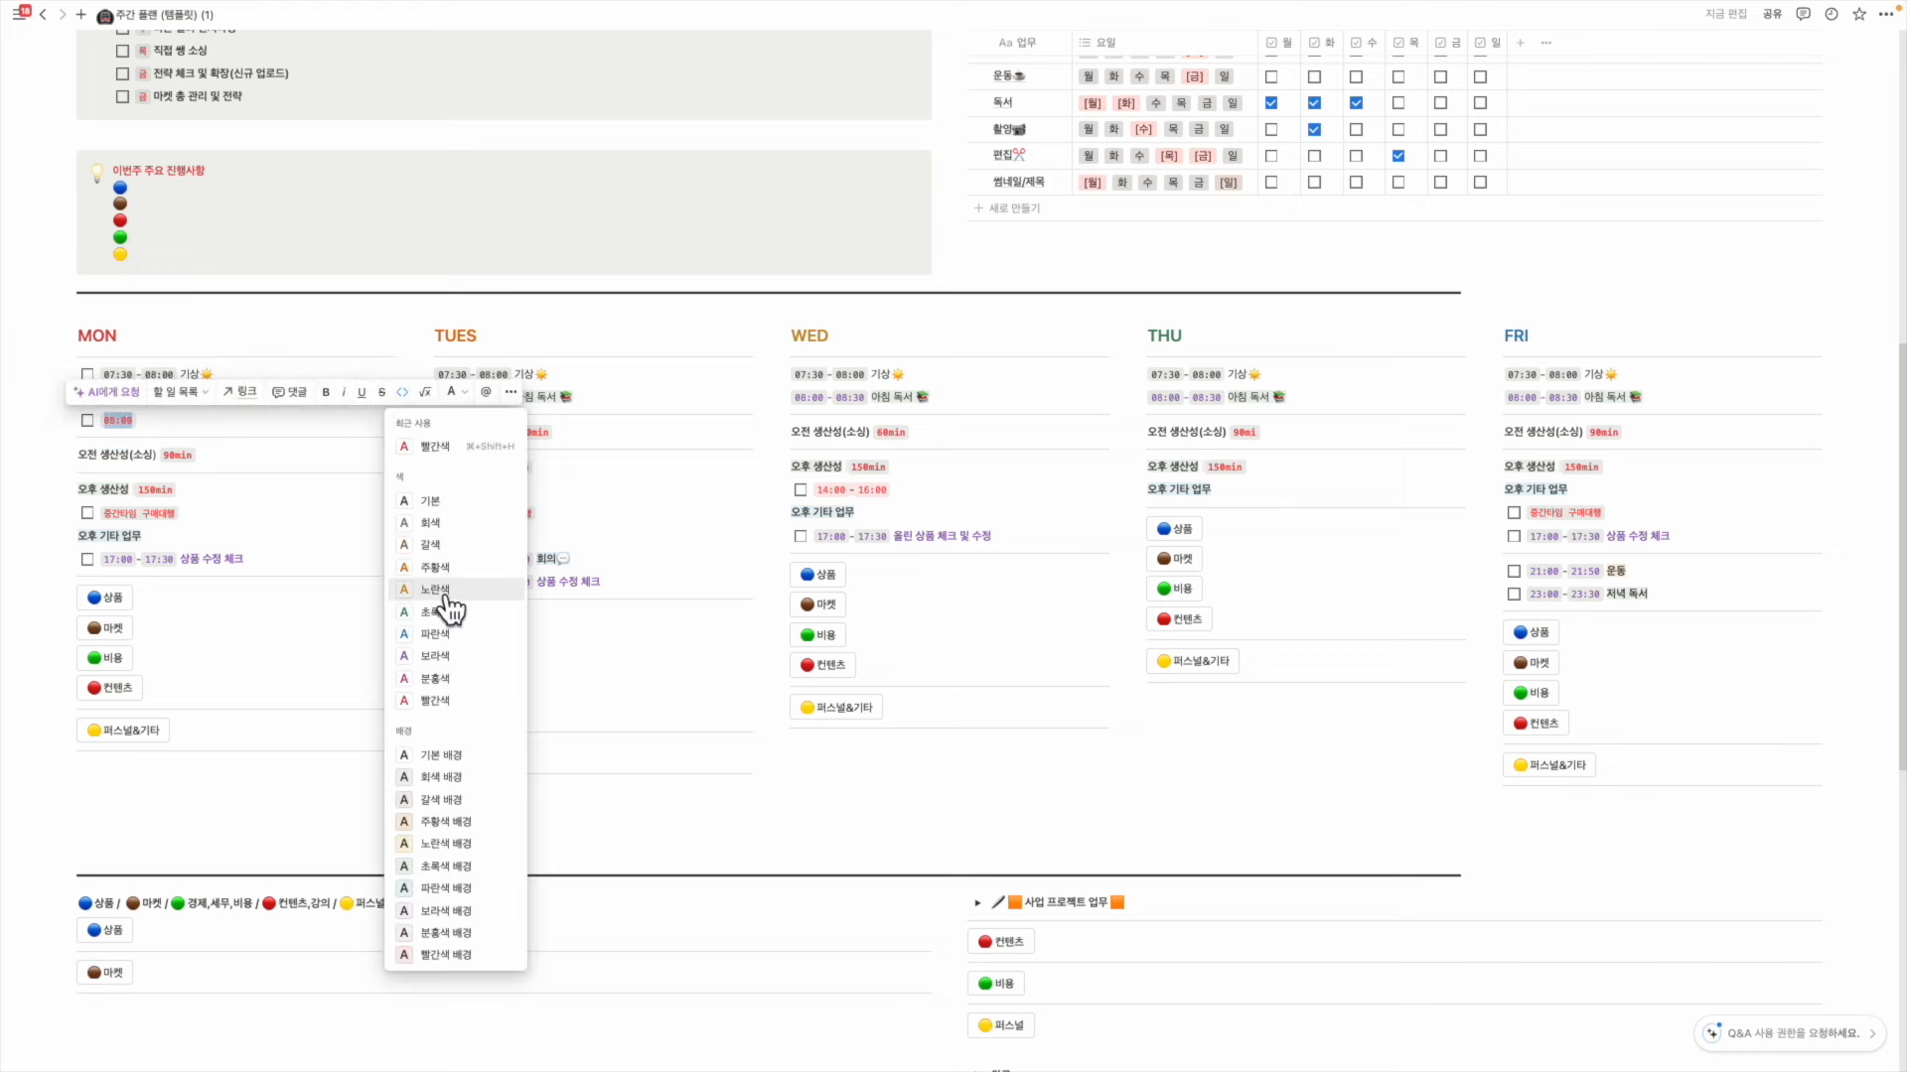
pyautogui.click(445, 594)
pyautogui.click(244, 429)
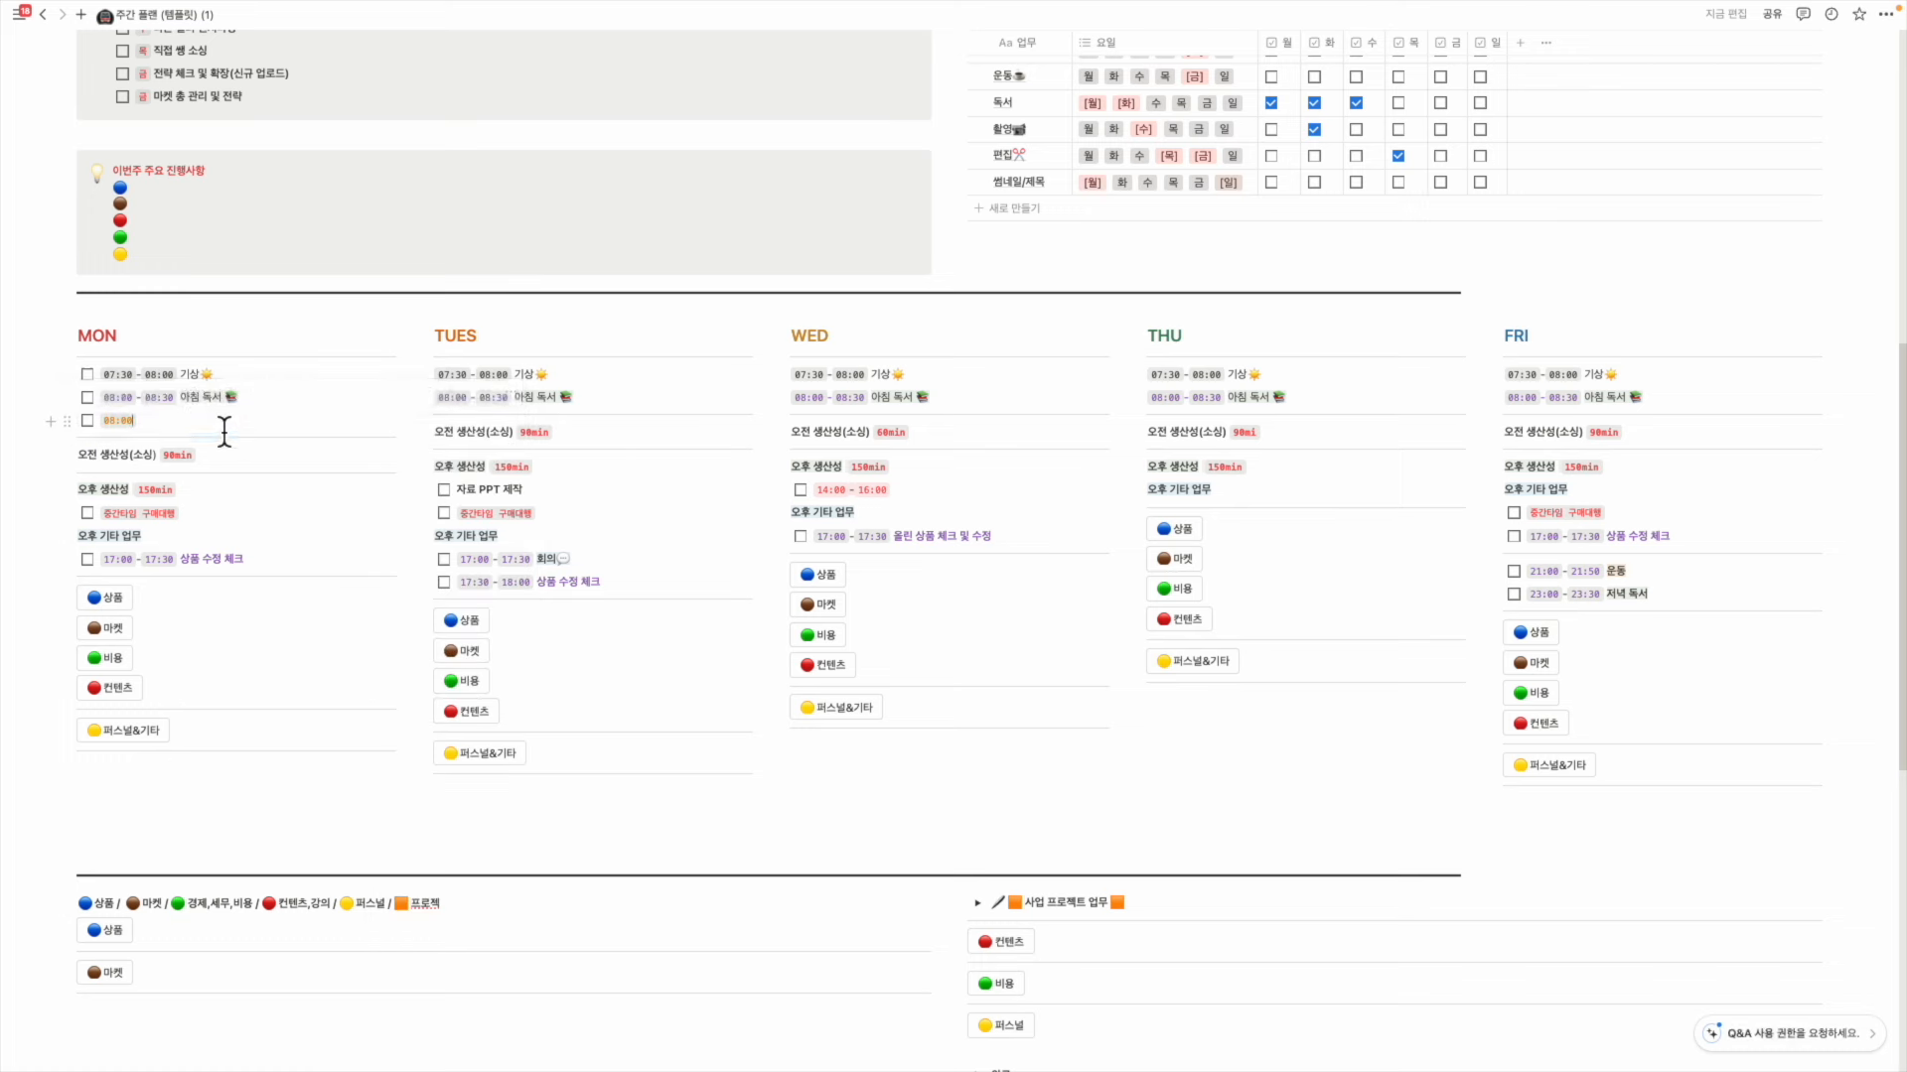
pyautogui.moveTo(101, 420); pyautogui.dragTo(211, 434)
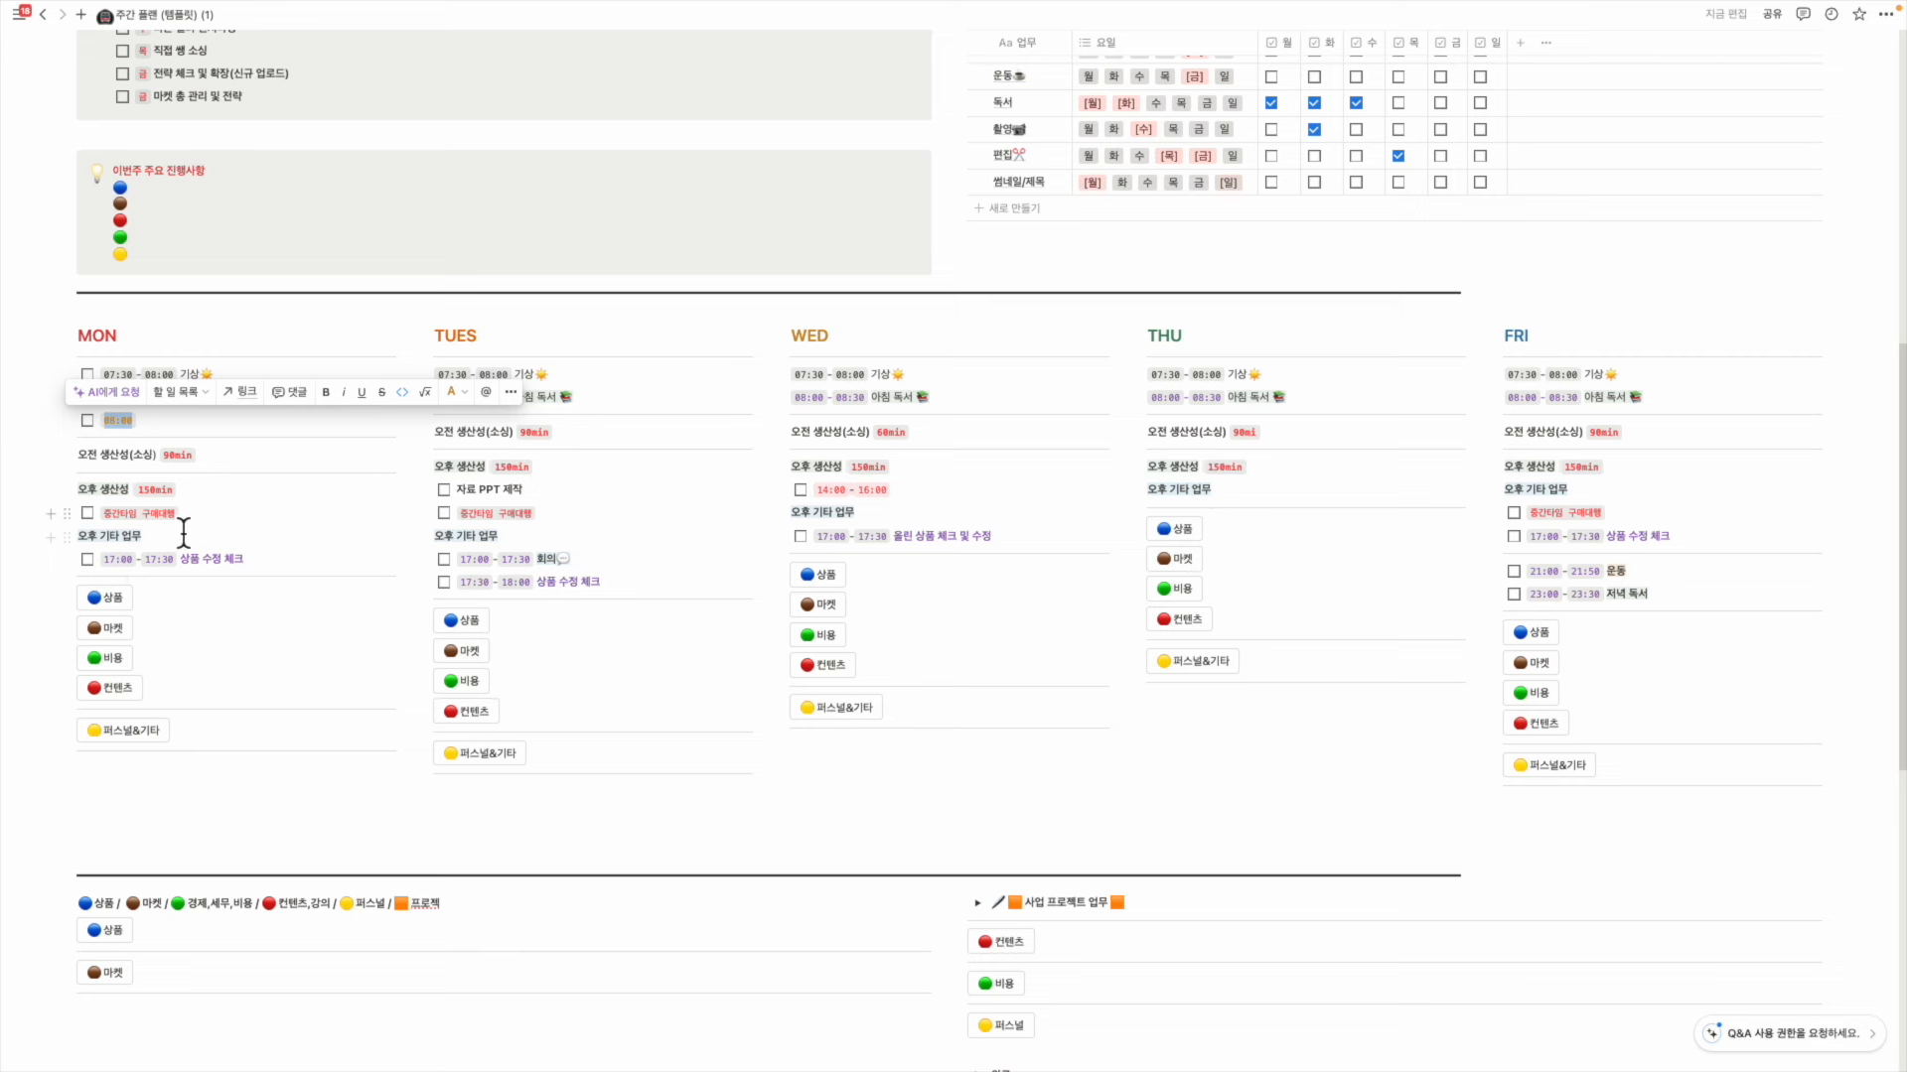
# Generate 상품, 마켓 and 비용 to-dos under MON and move the blue 상품 to-do below 오전 생산성(소싱)
pyautogui.click(115, 606)
pyautogui.click(116, 652)
pyautogui.click(113, 703)
pyautogui.moveTo(66, 624); pyautogui.dragTo(82, 479)
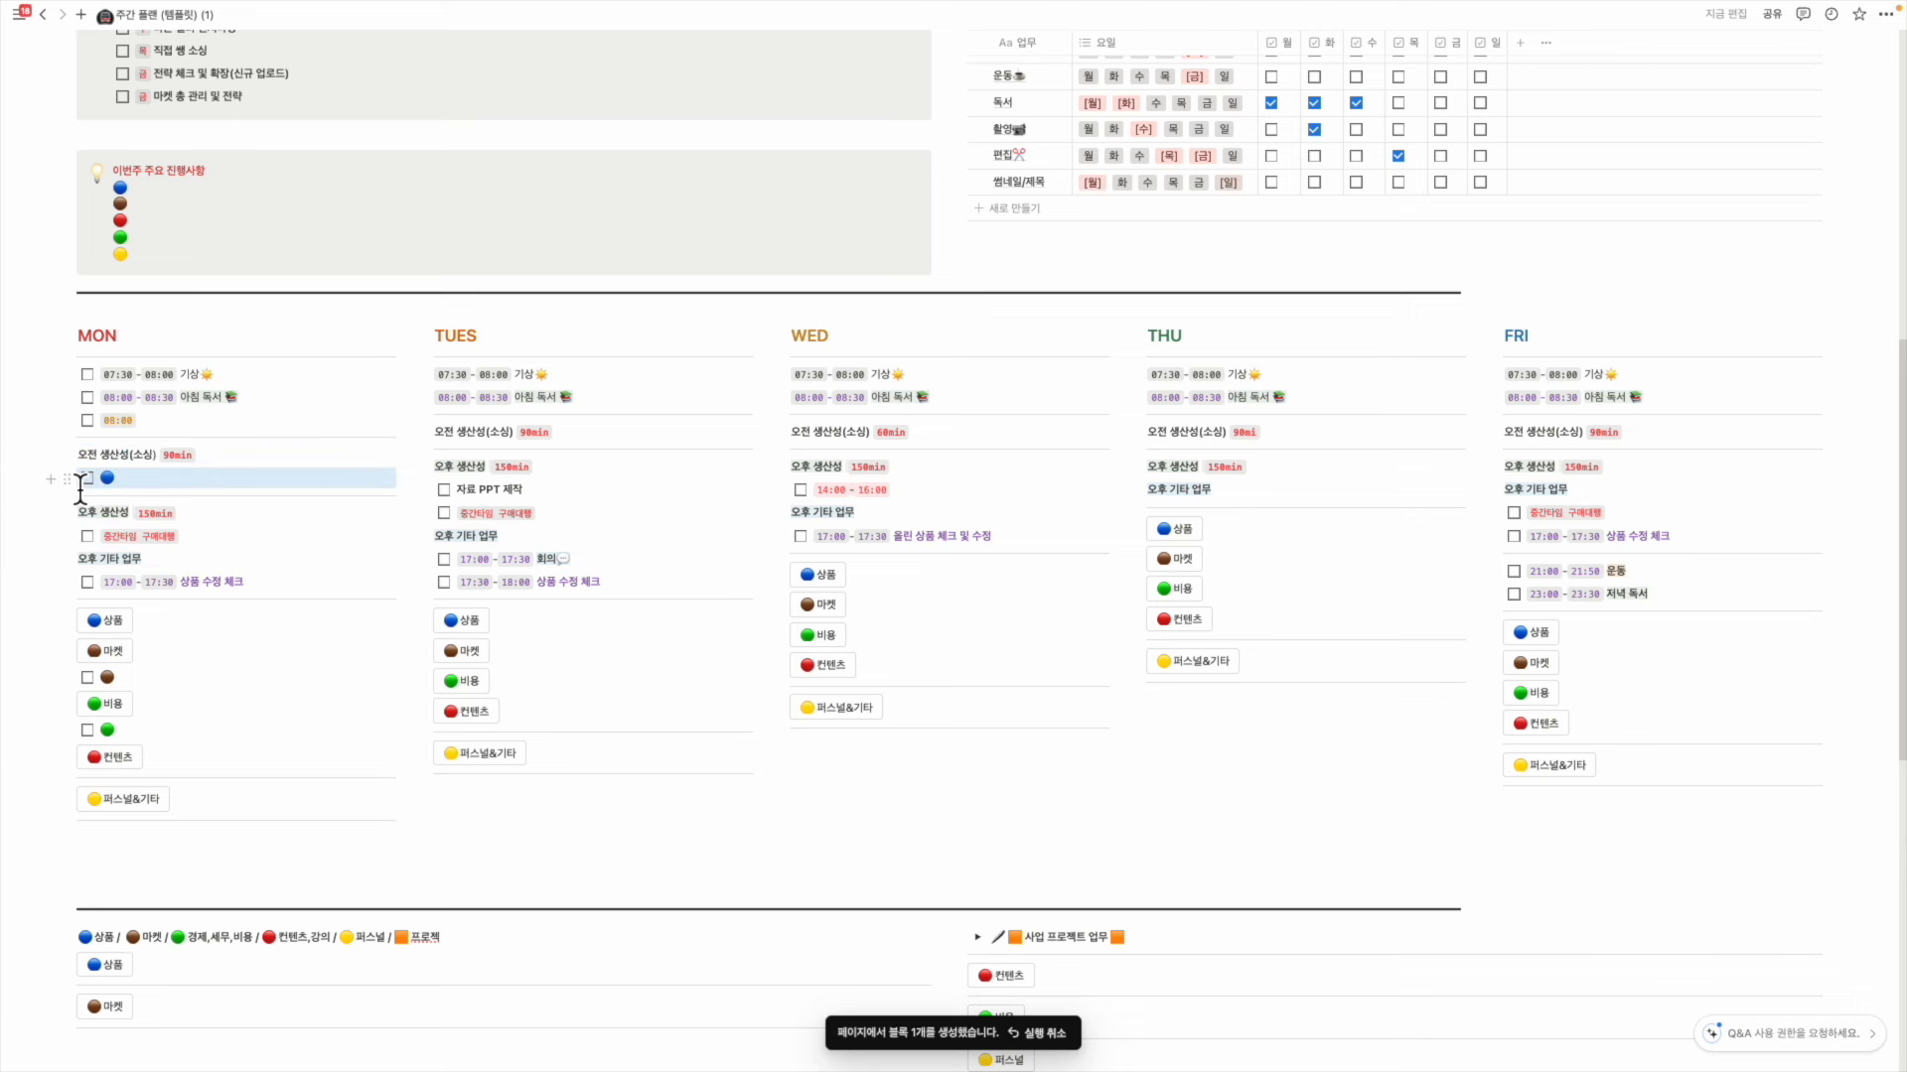
# Delete the blank blue, brown and green to-dos generated under MON
pyautogui.press('BackSpace')
pyautogui.click(154, 656)
pyautogui.press('BackSpace')
pyautogui.press('BackSpace')
pyautogui.press('BackSpace')
pyautogui.click(155, 686)
pyautogui.press('BackSpace')
pyautogui.press('BackSpace')
pyautogui.press('BackSpace')
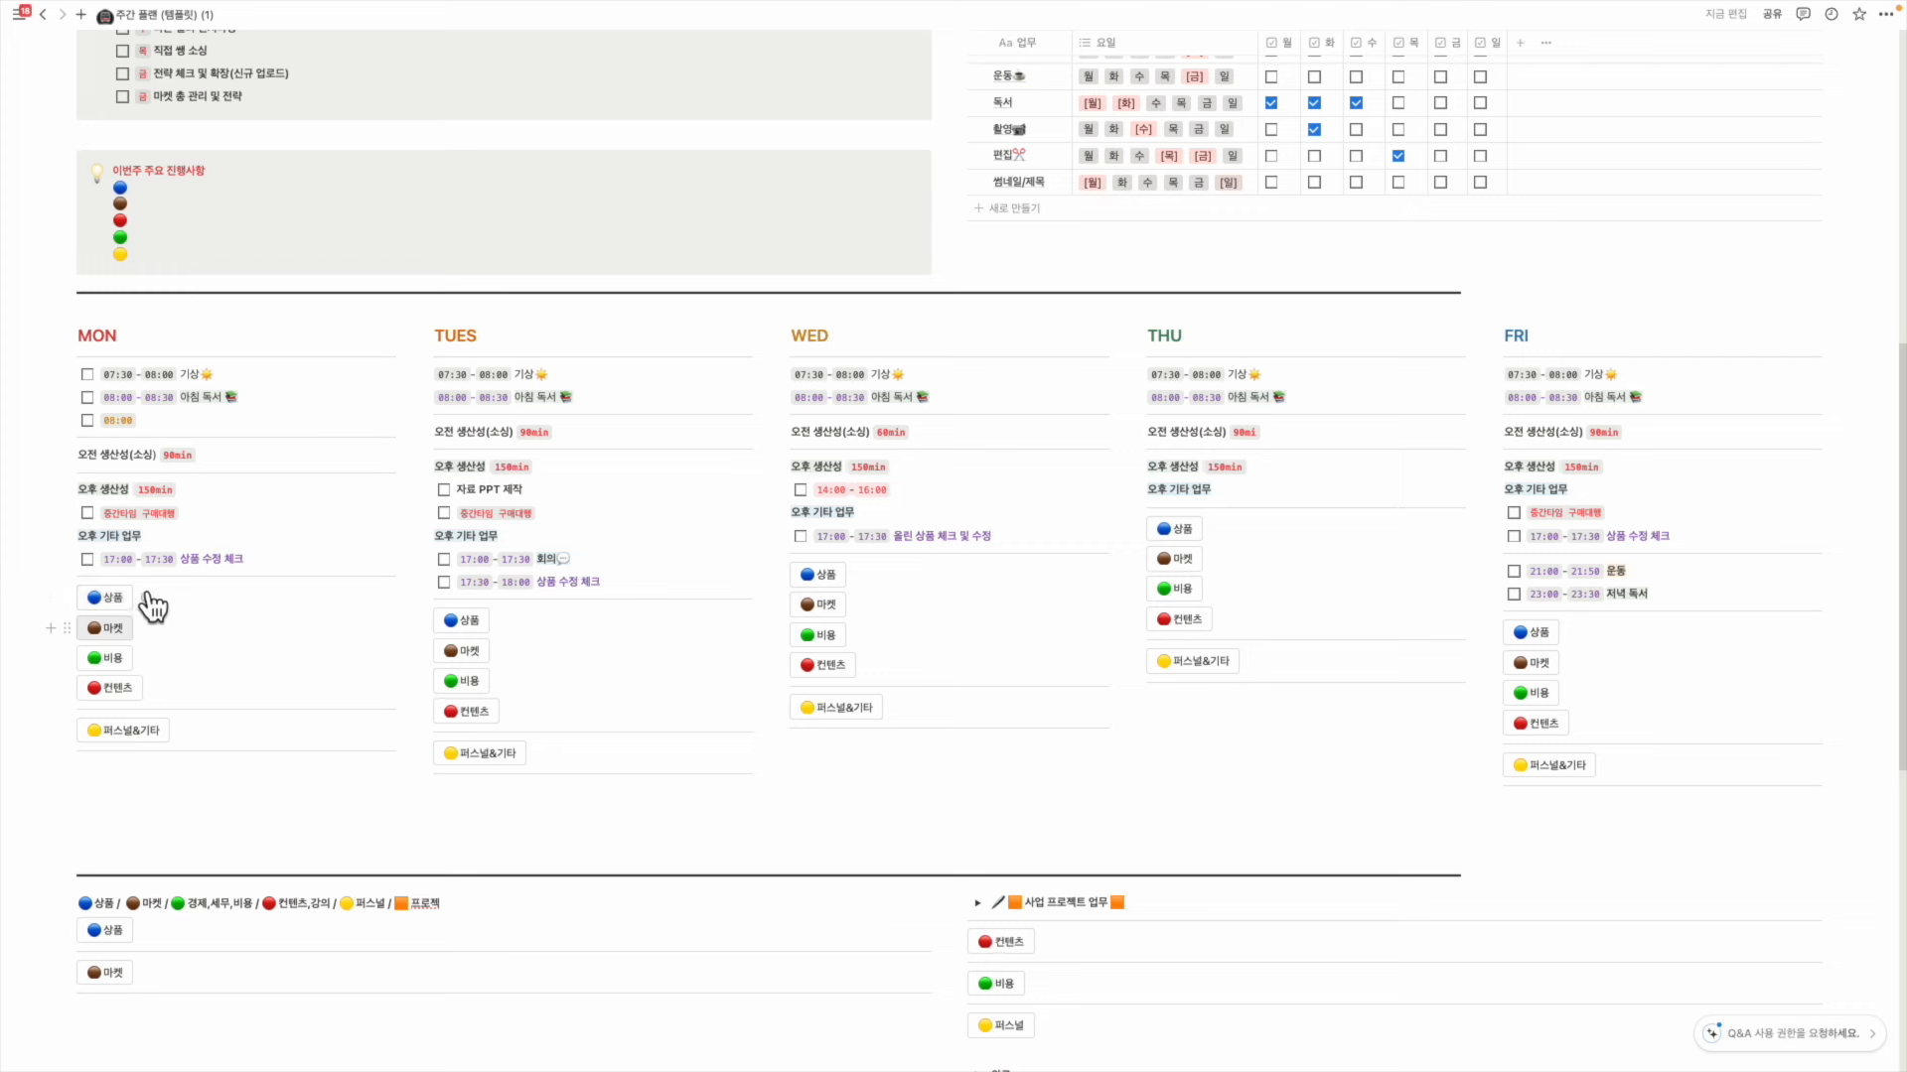
# Write a bulleted list beneath the MON column with 구매대행 소싱하기, 카드 비용처리하기 and three placeholder items reading ㅇ
pyautogui.click(182, 795)
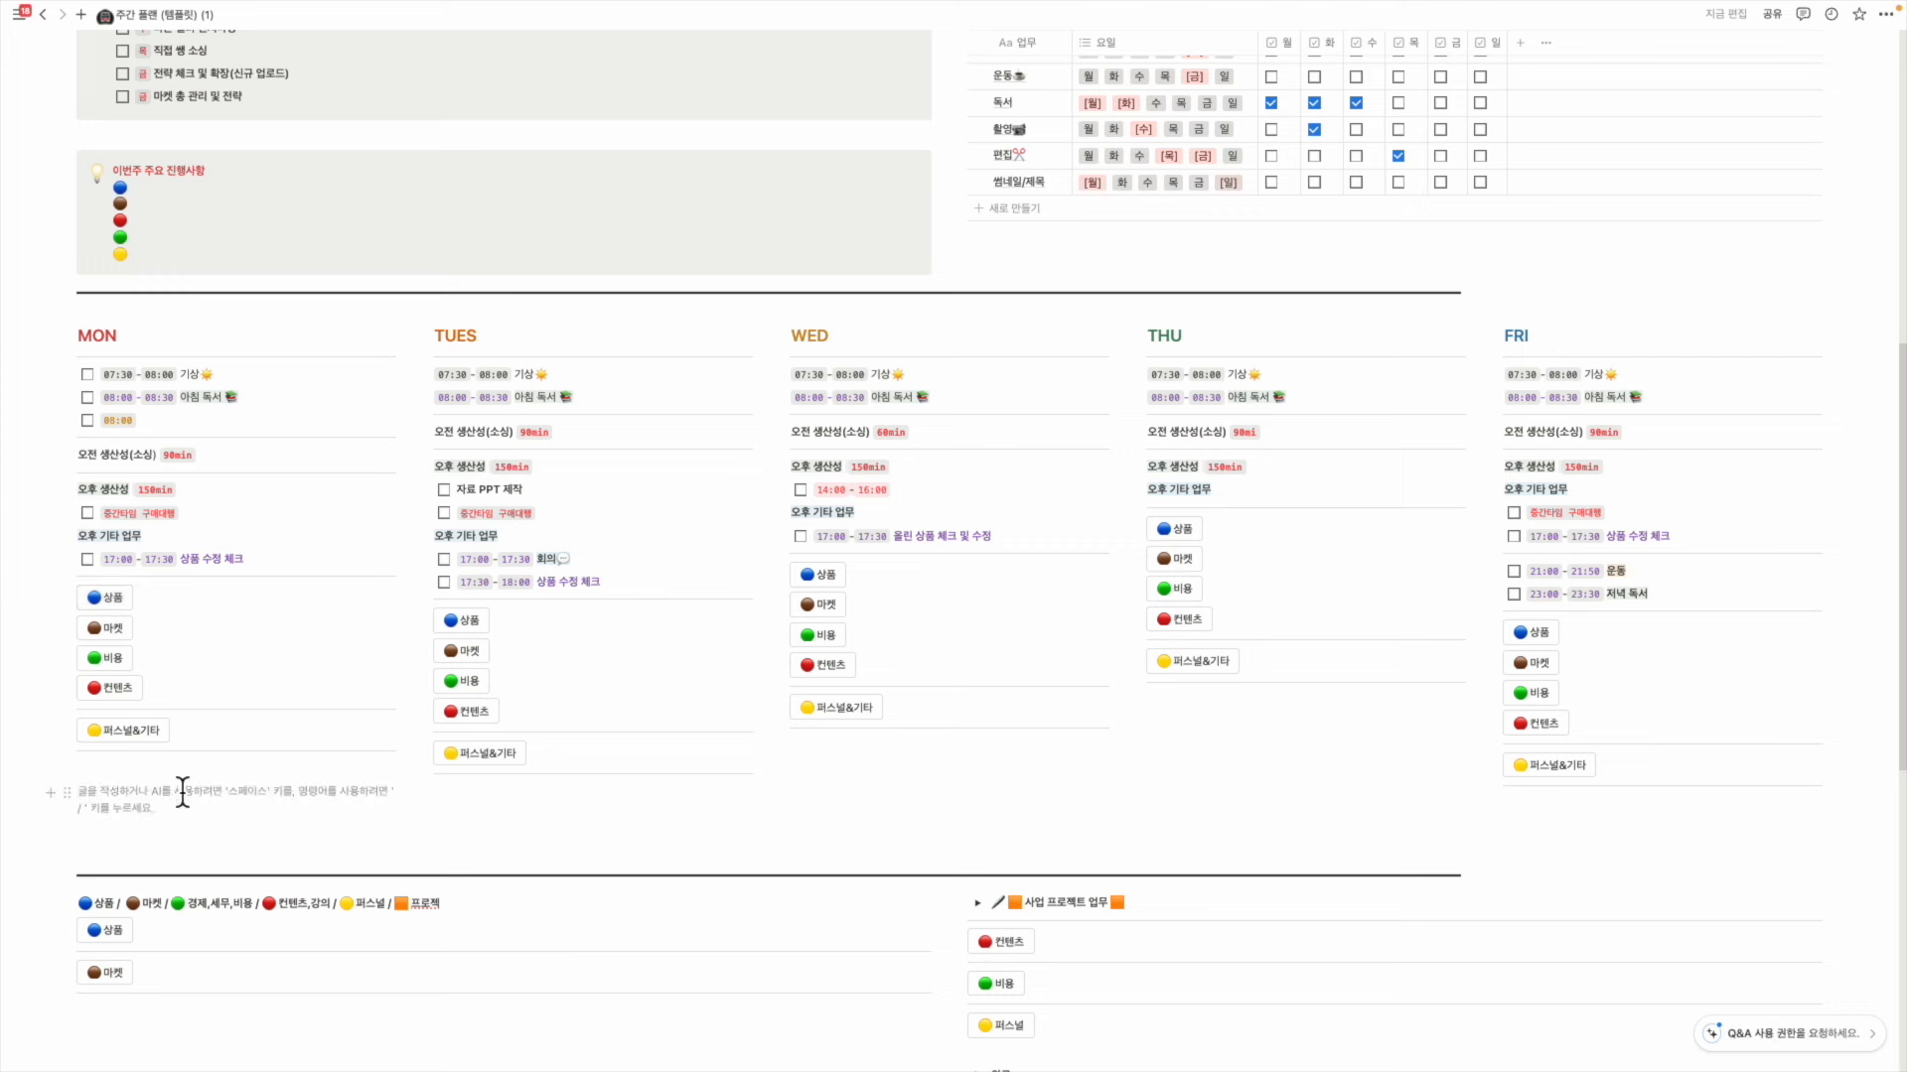
pyautogui.write('-')
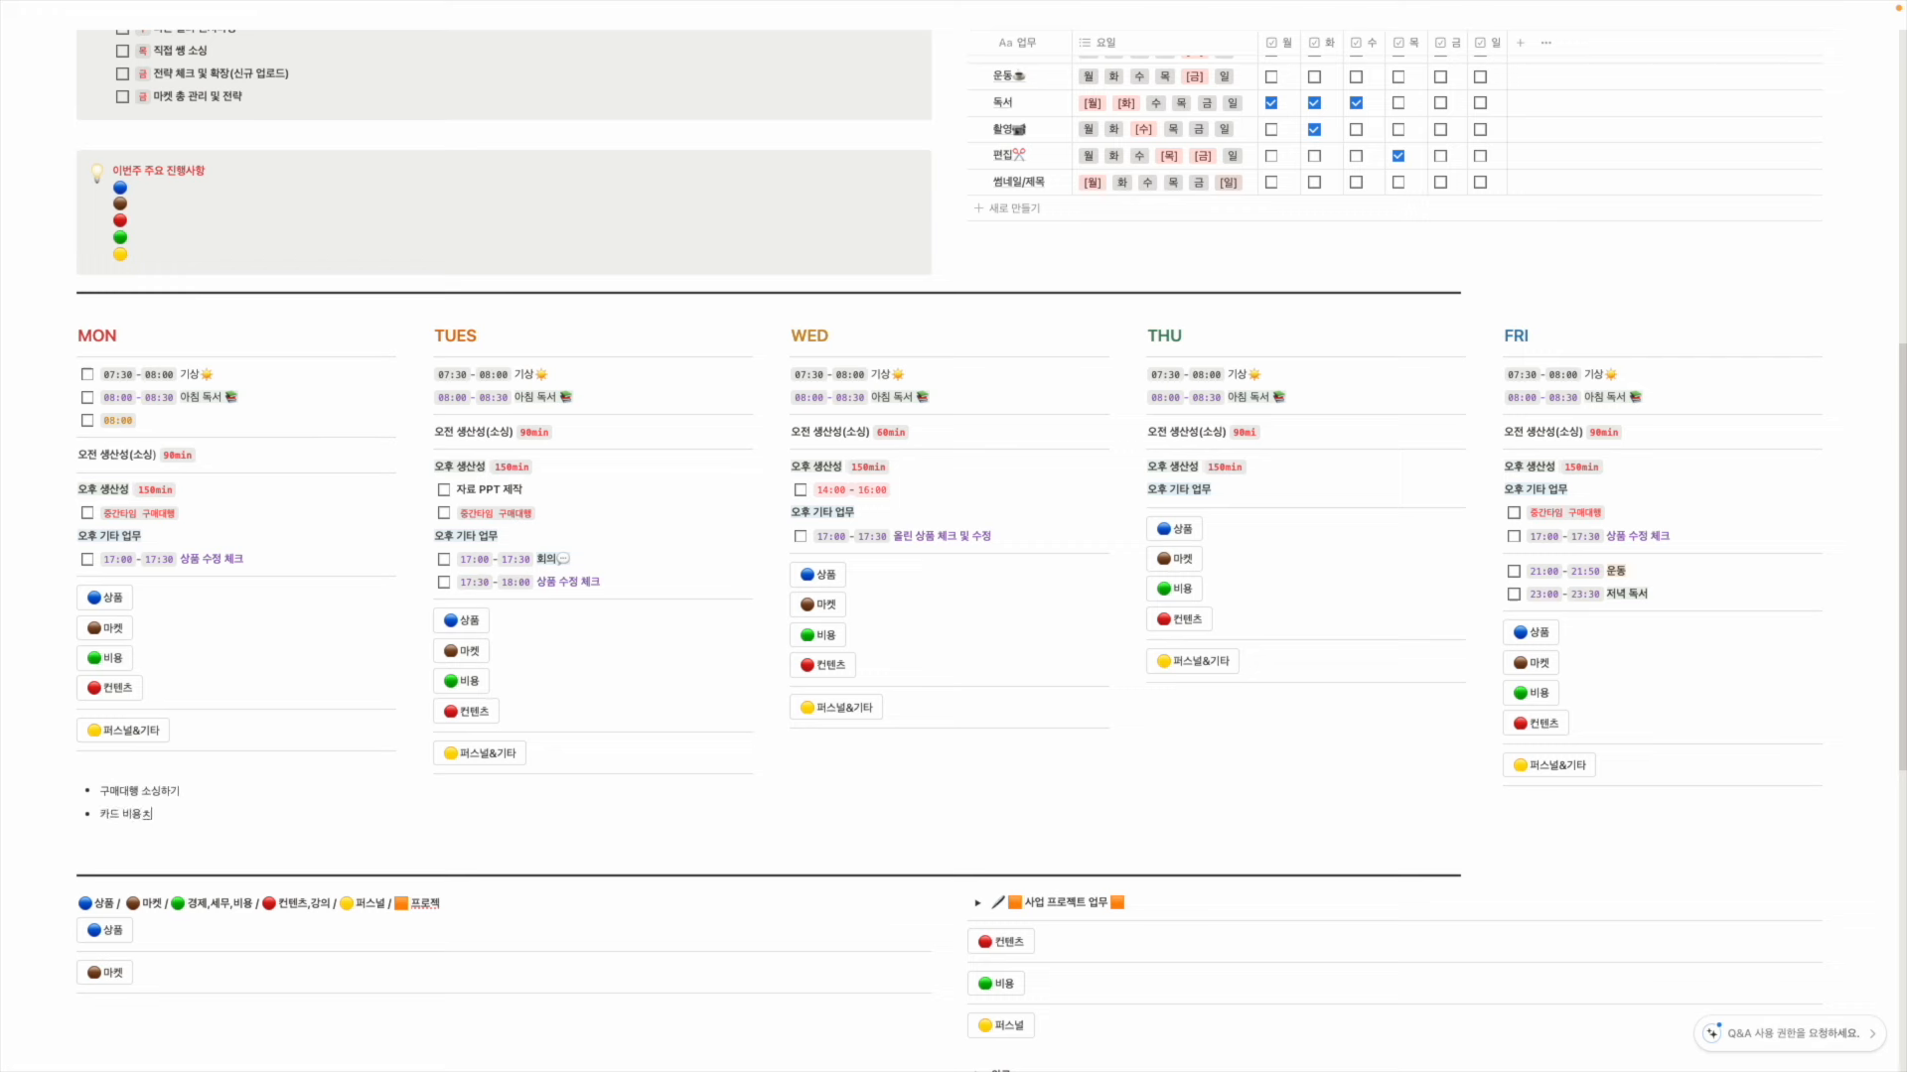
pyautogui.write('리하기')
pyautogui.press('Return')
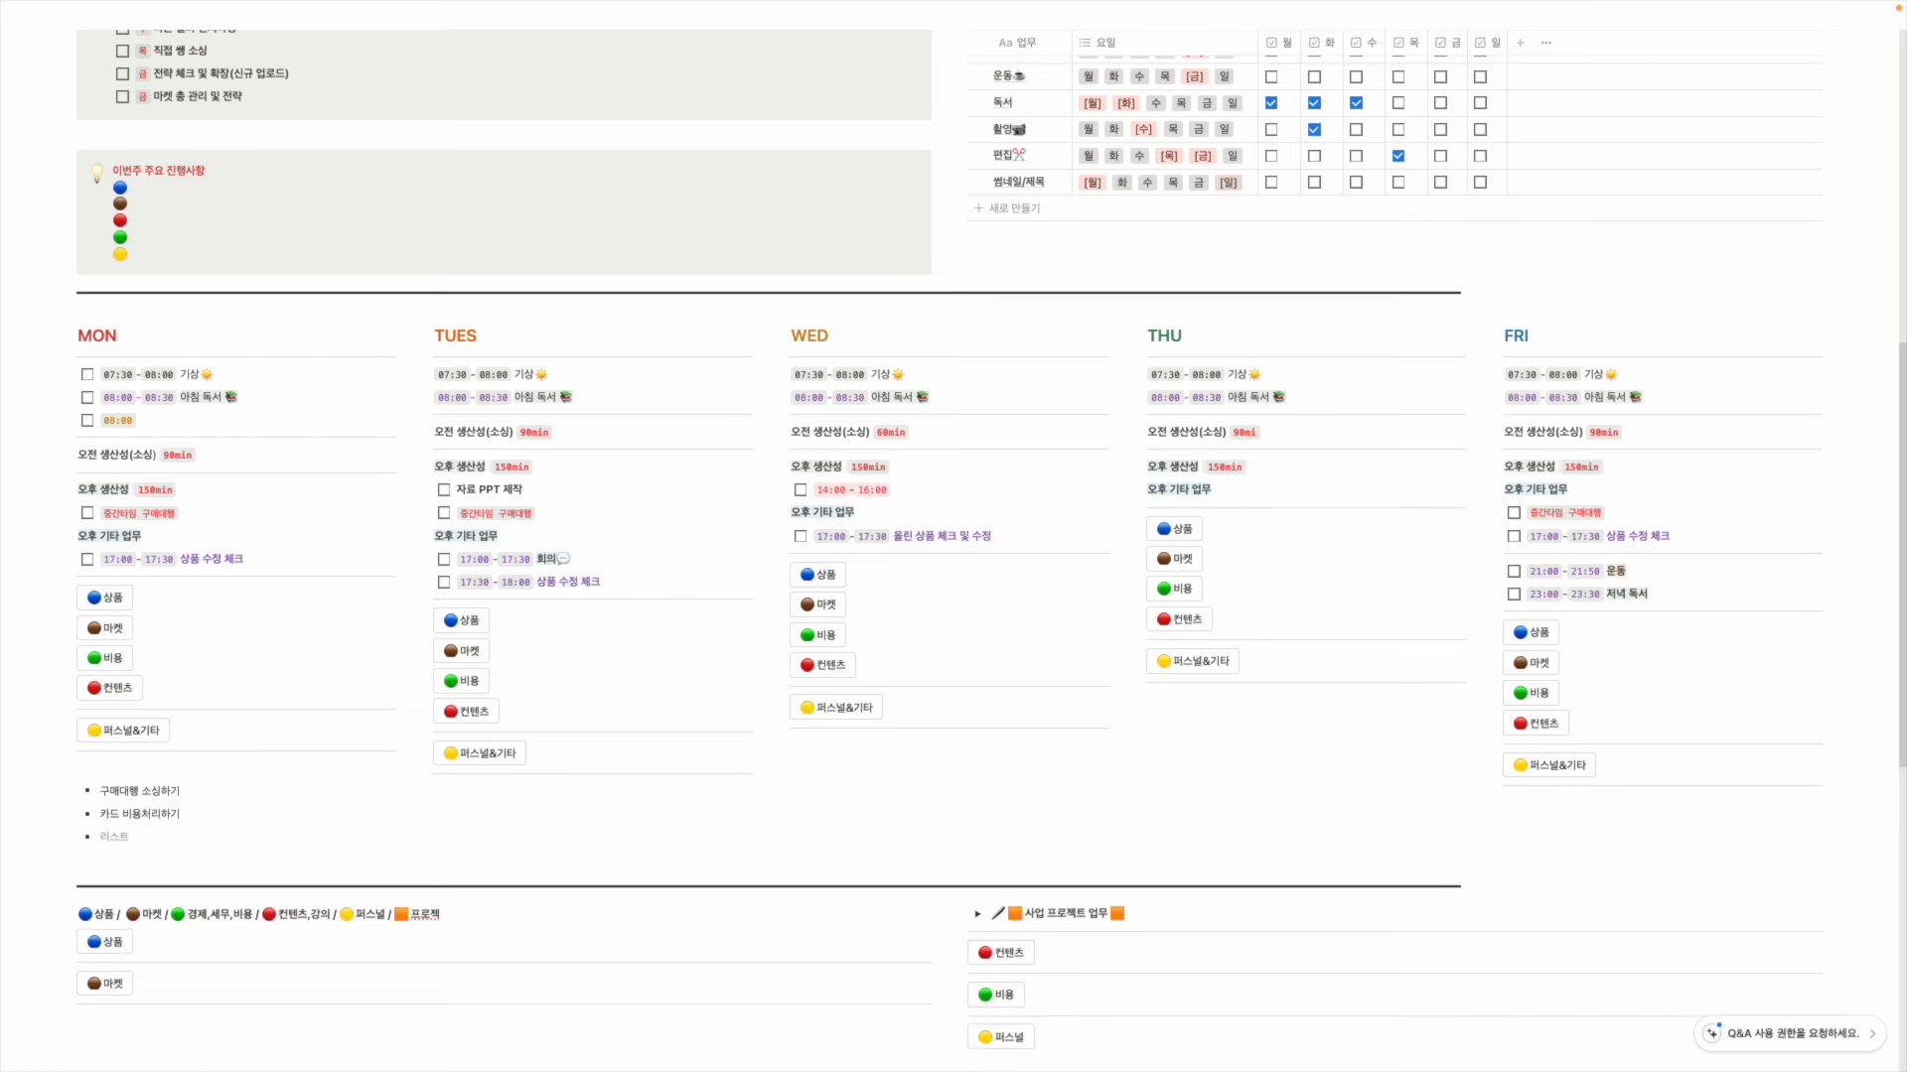
pyautogui.press('BackSpace')
pyautogui.press('BackSpace')
pyautogui.press('Return')
pyautogui.write('ㅇ')
pyautogui.press('Return')
pyautogui.write('ㅇ')
pyautogui.press('Return')
pyautogui.write('ㅇ')
pyautogui.press('Return')
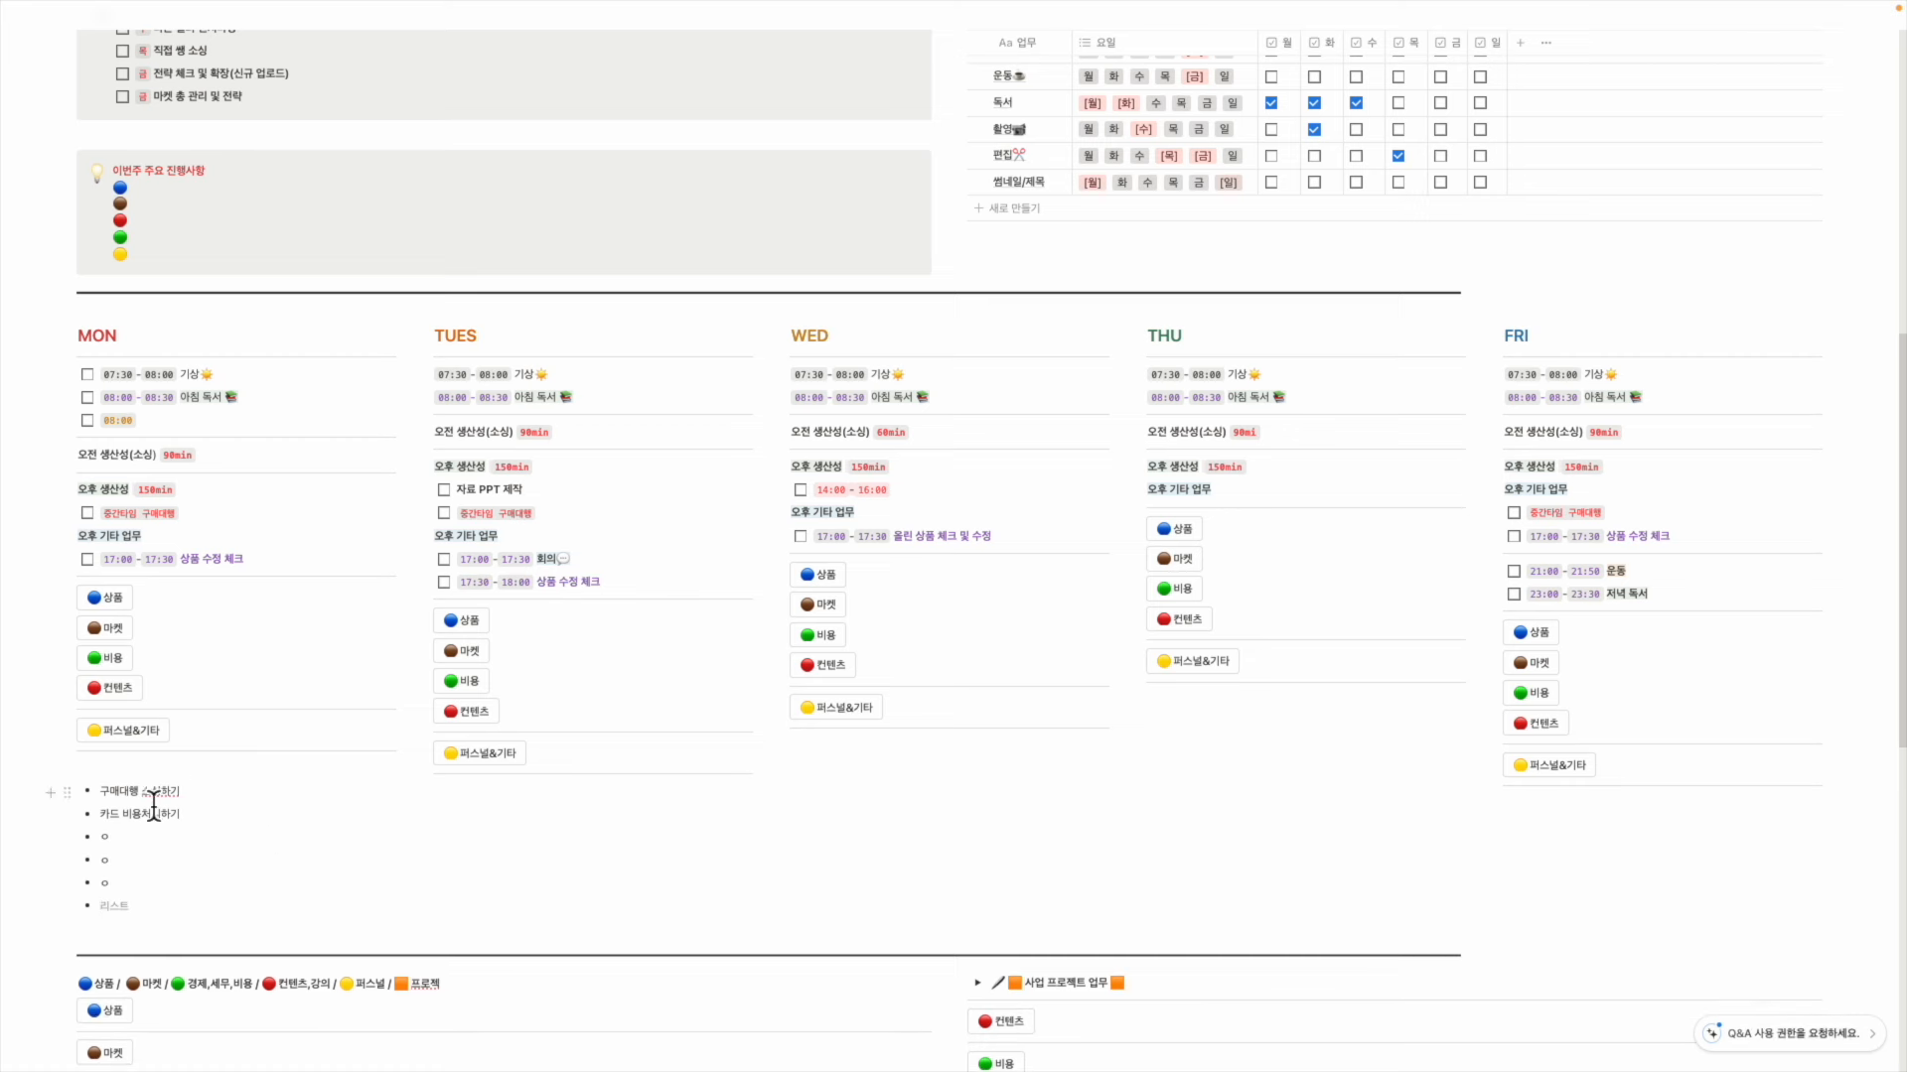
# Delete the three ㅇ placeholders and the 카드 비용처리하기 item from the bulleted list beneath MON
pyautogui.moveTo(147, 901); pyautogui.dragTo(92, 792)
pyautogui.press('BackSpace')
pyautogui.press('BackSpace')
pyautogui.press('BackSpace')
pyautogui.press('BackSpace')
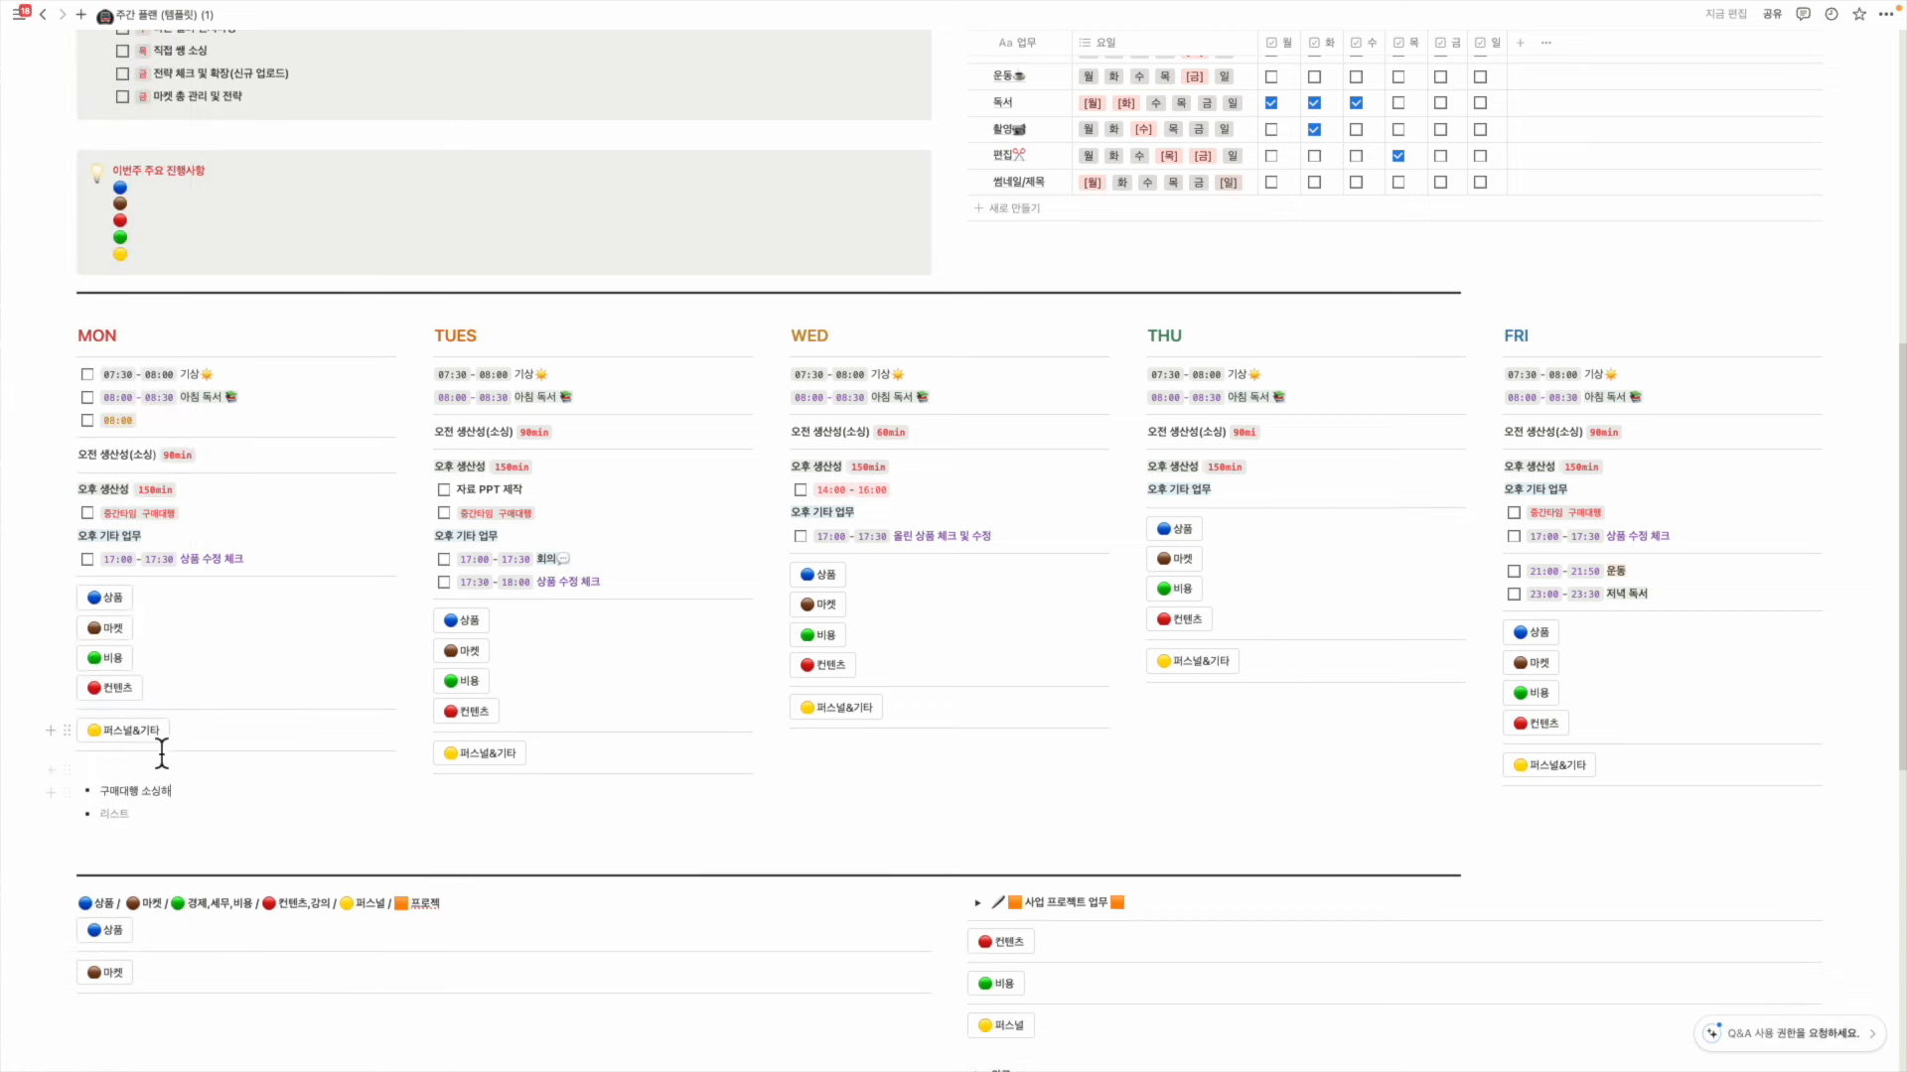
# Try editing the name of the 상품 button under MON
pyautogui.click(146, 597)
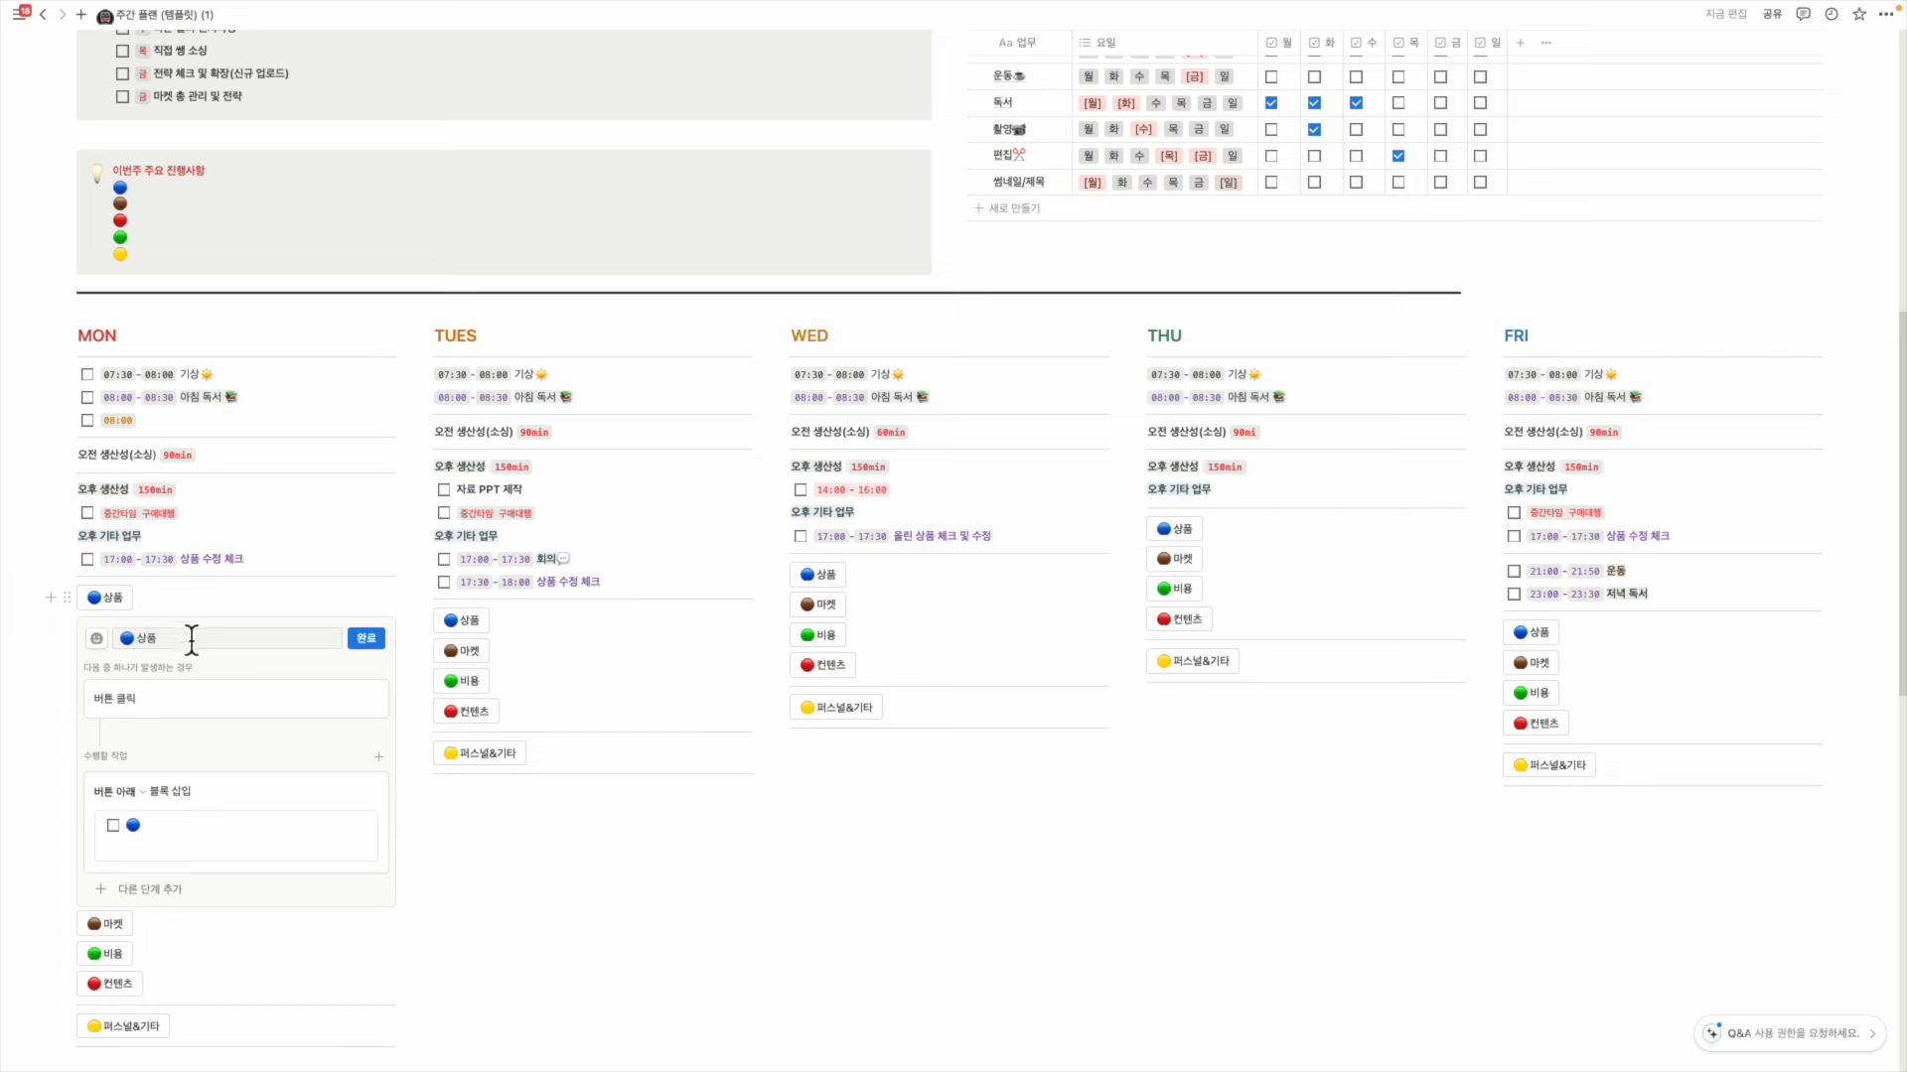
pyautogui.write('주문')
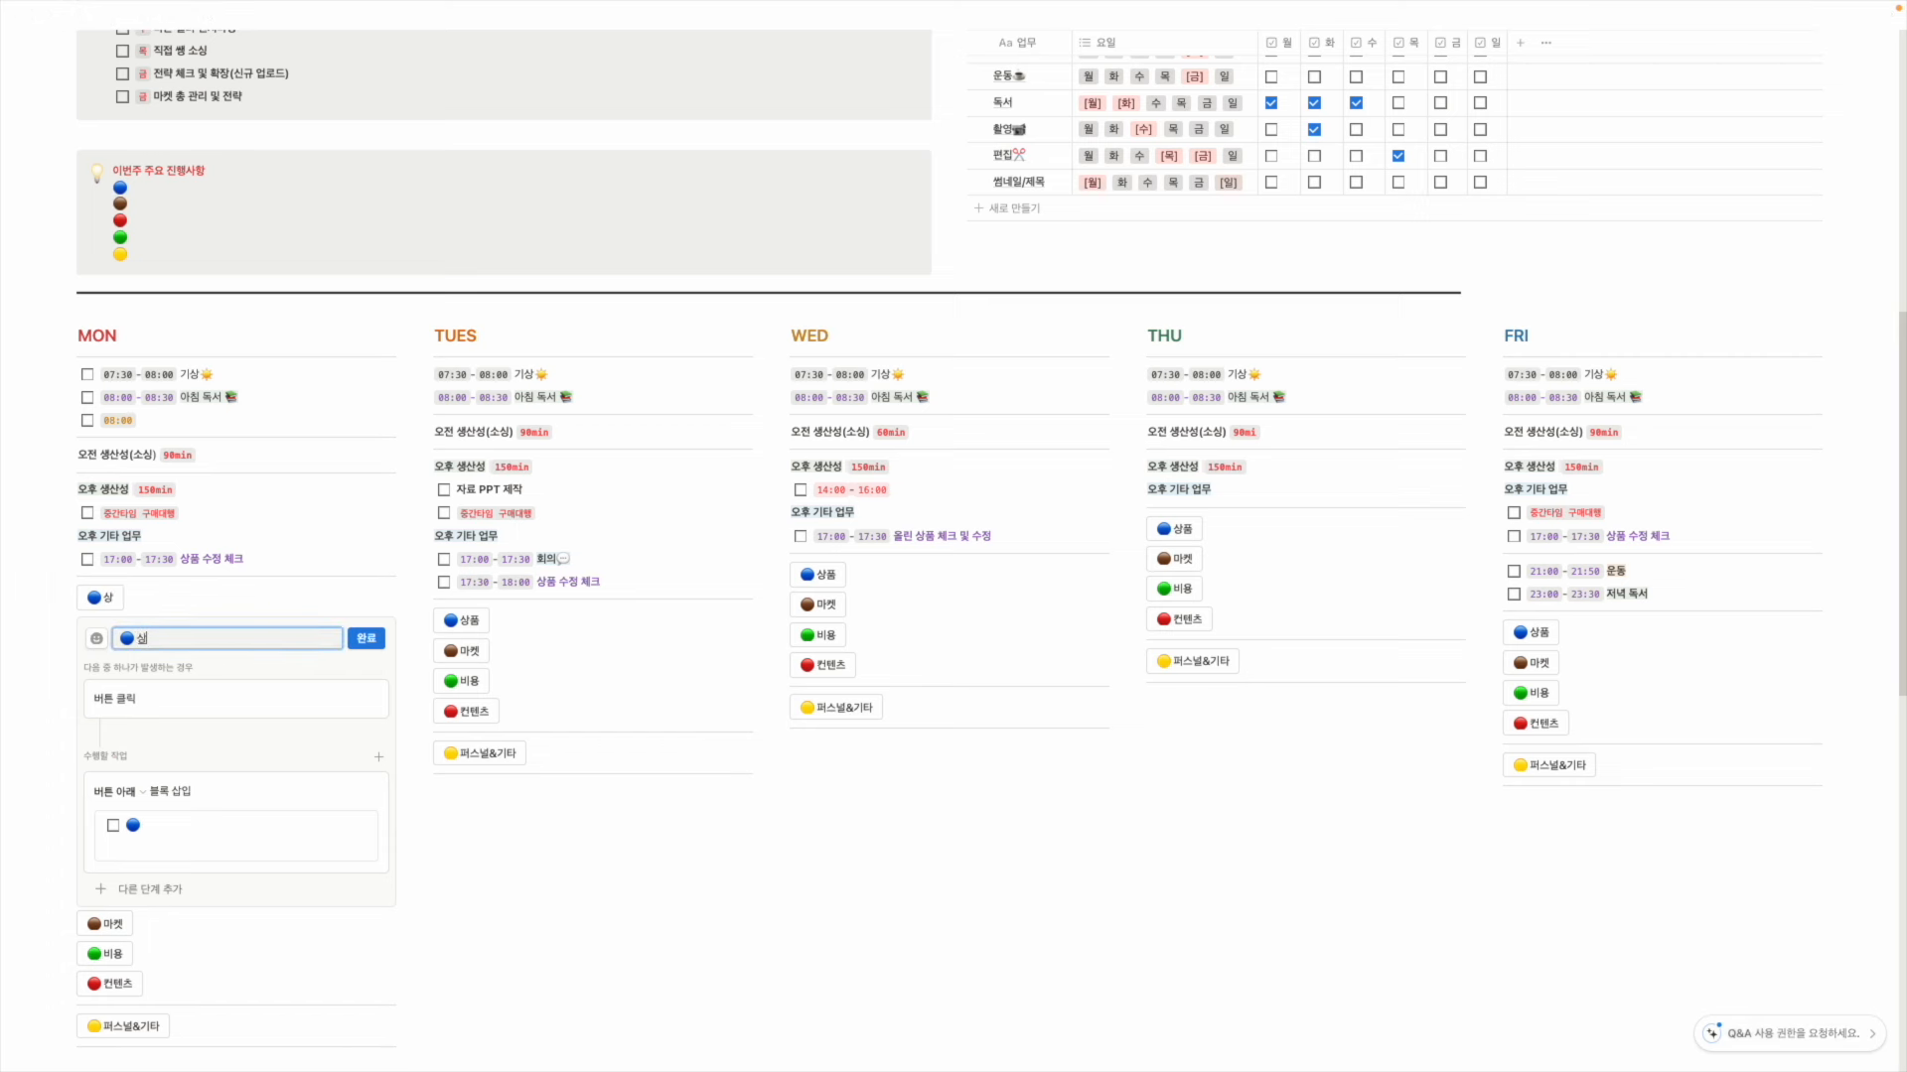
pyautogui.click(366, 638)
# Generate the to-dos A브랜드 집중 소싱 under MON, and 팔린 상품 확장해보기 and 쿠팡 지재권 소명 under TUES, from their category buttons
pyautogui.click(112, 597)
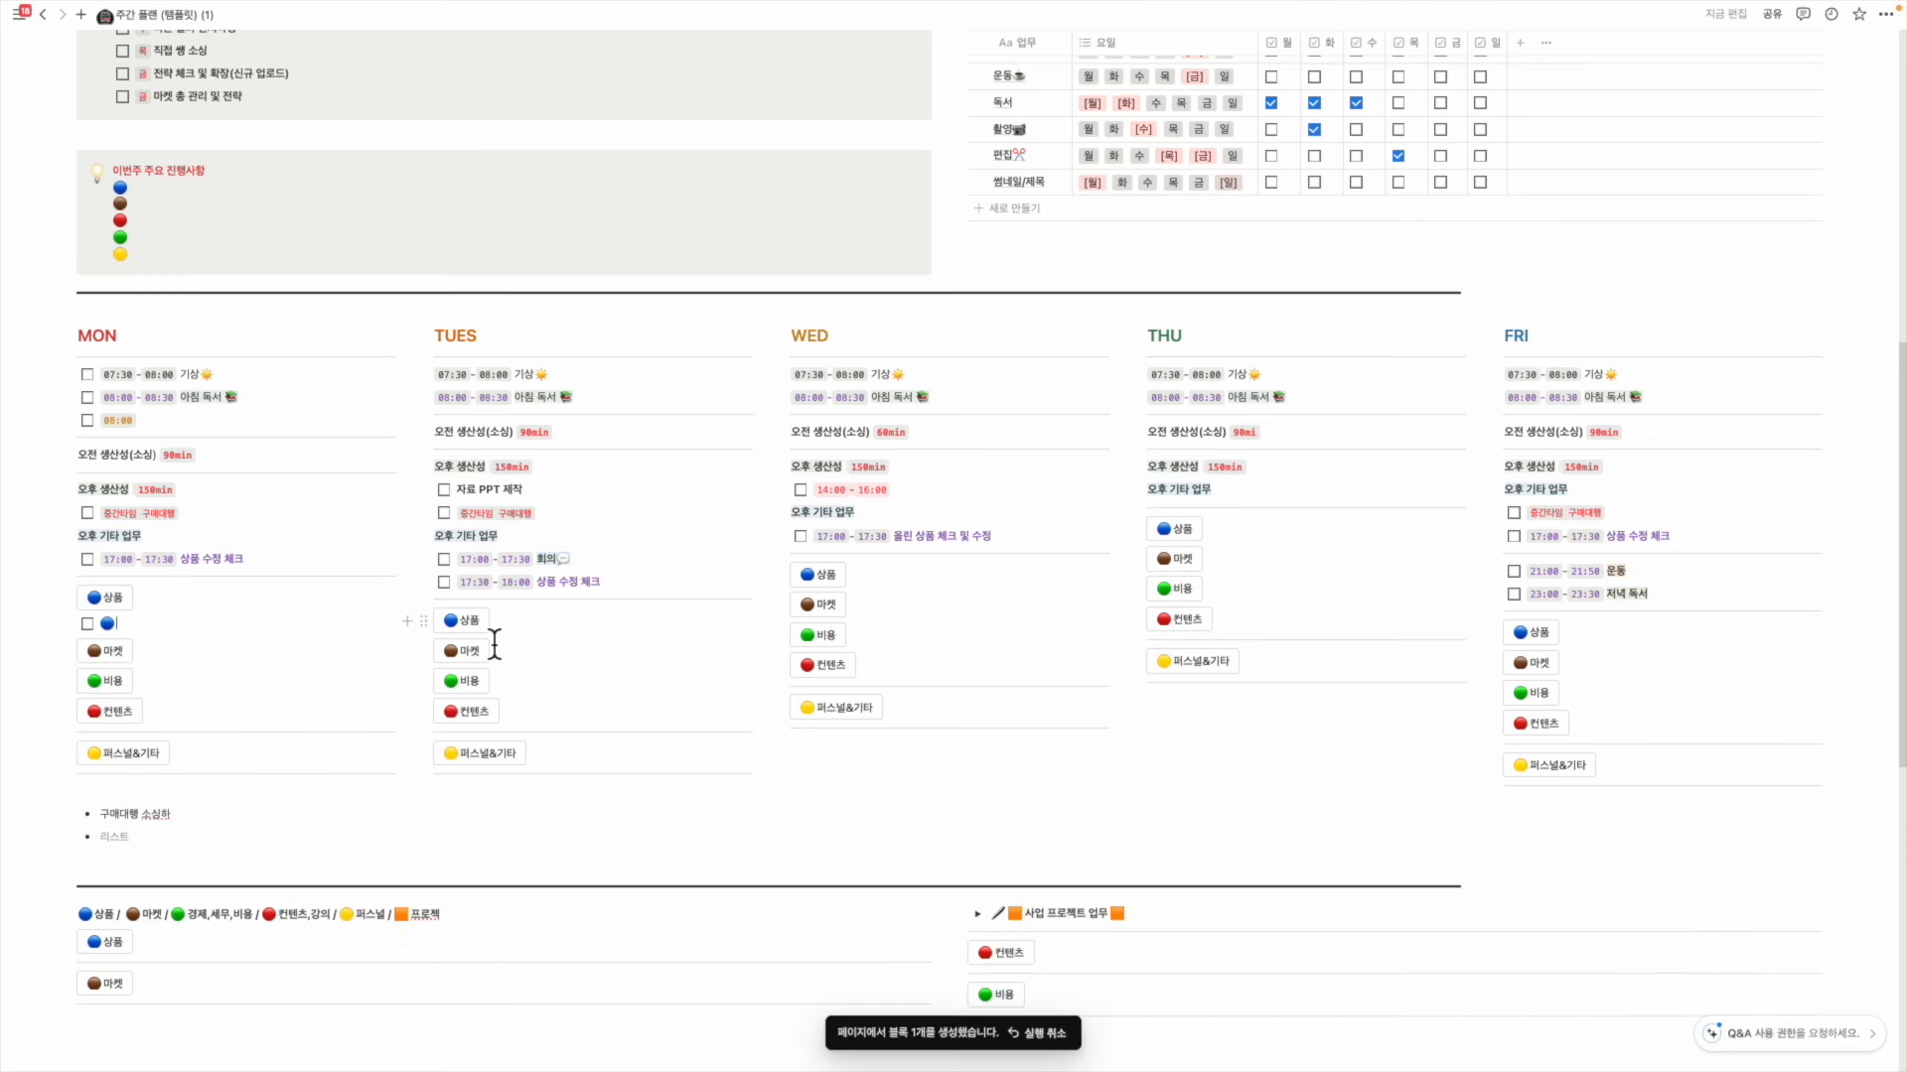
pyautogui.write('시')
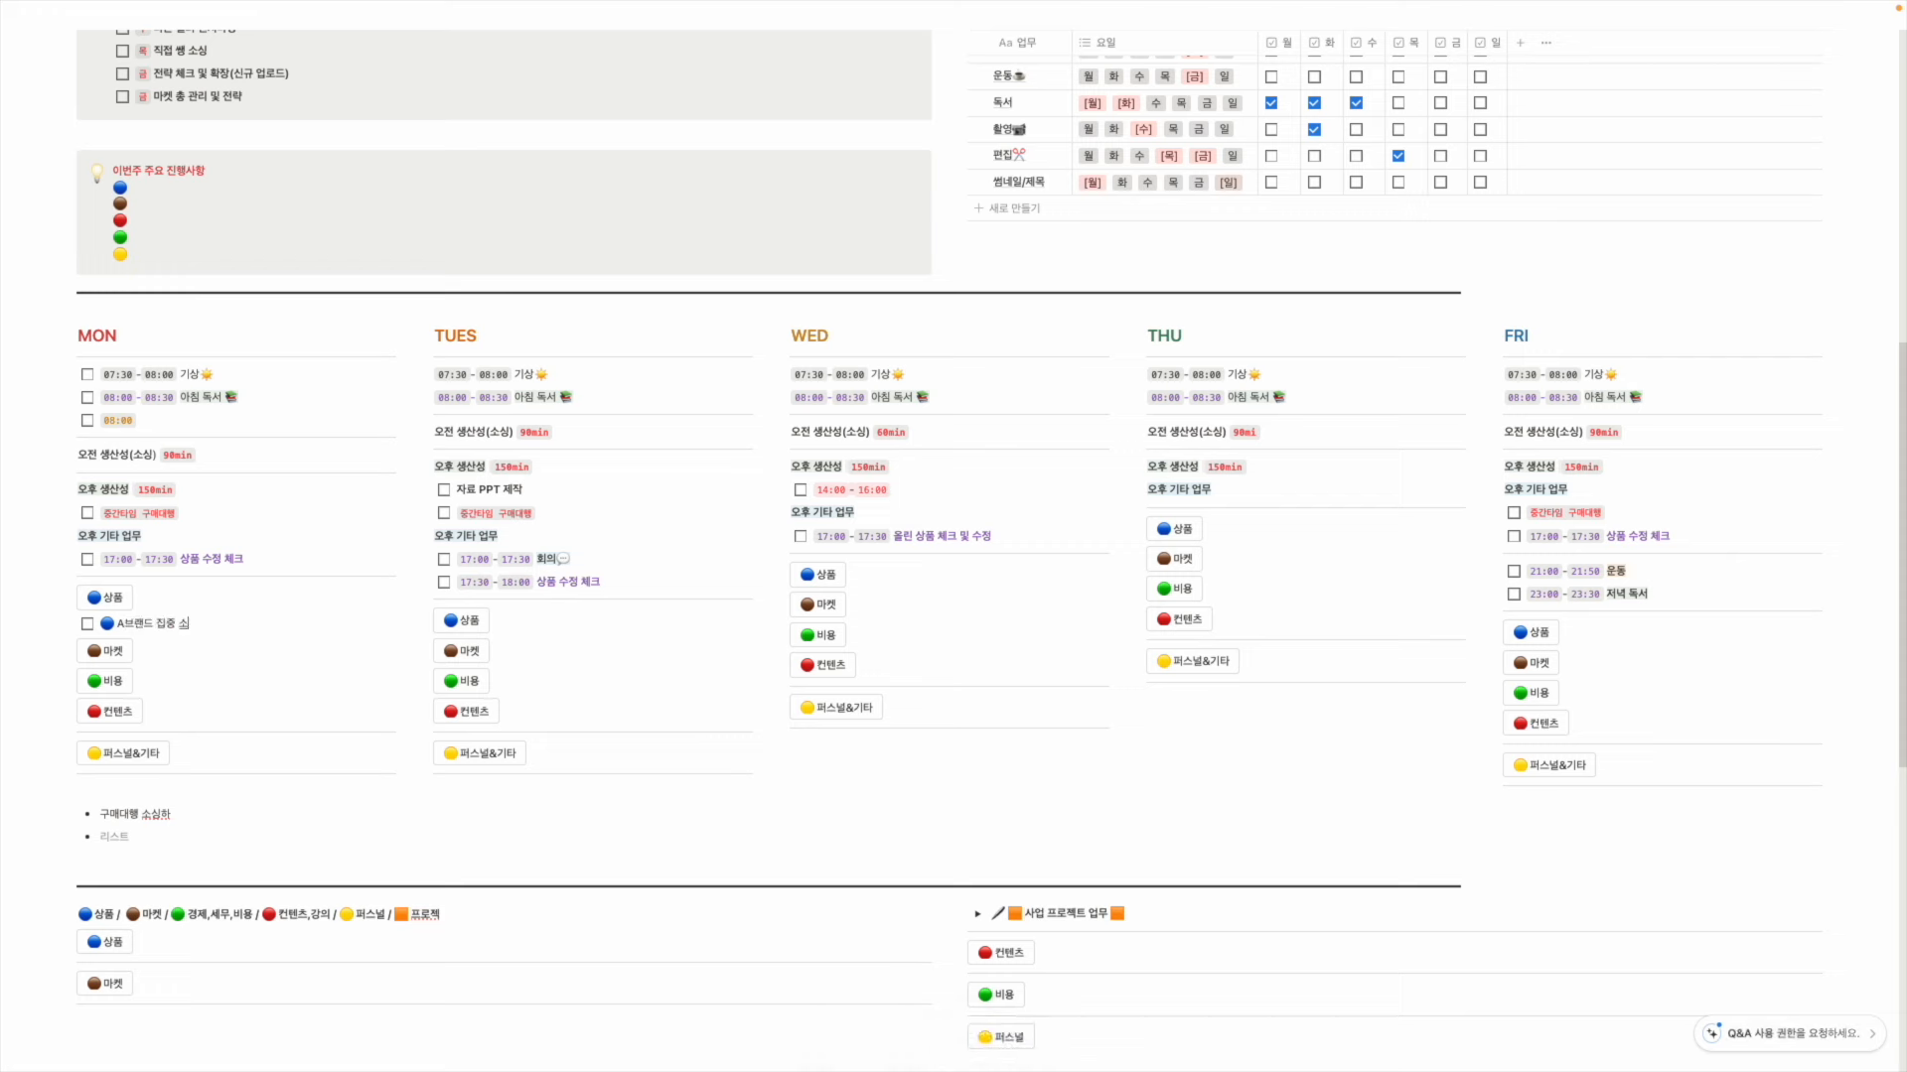
pyautogui.click(469, 621)
pyautogui.write('팔린 샘')
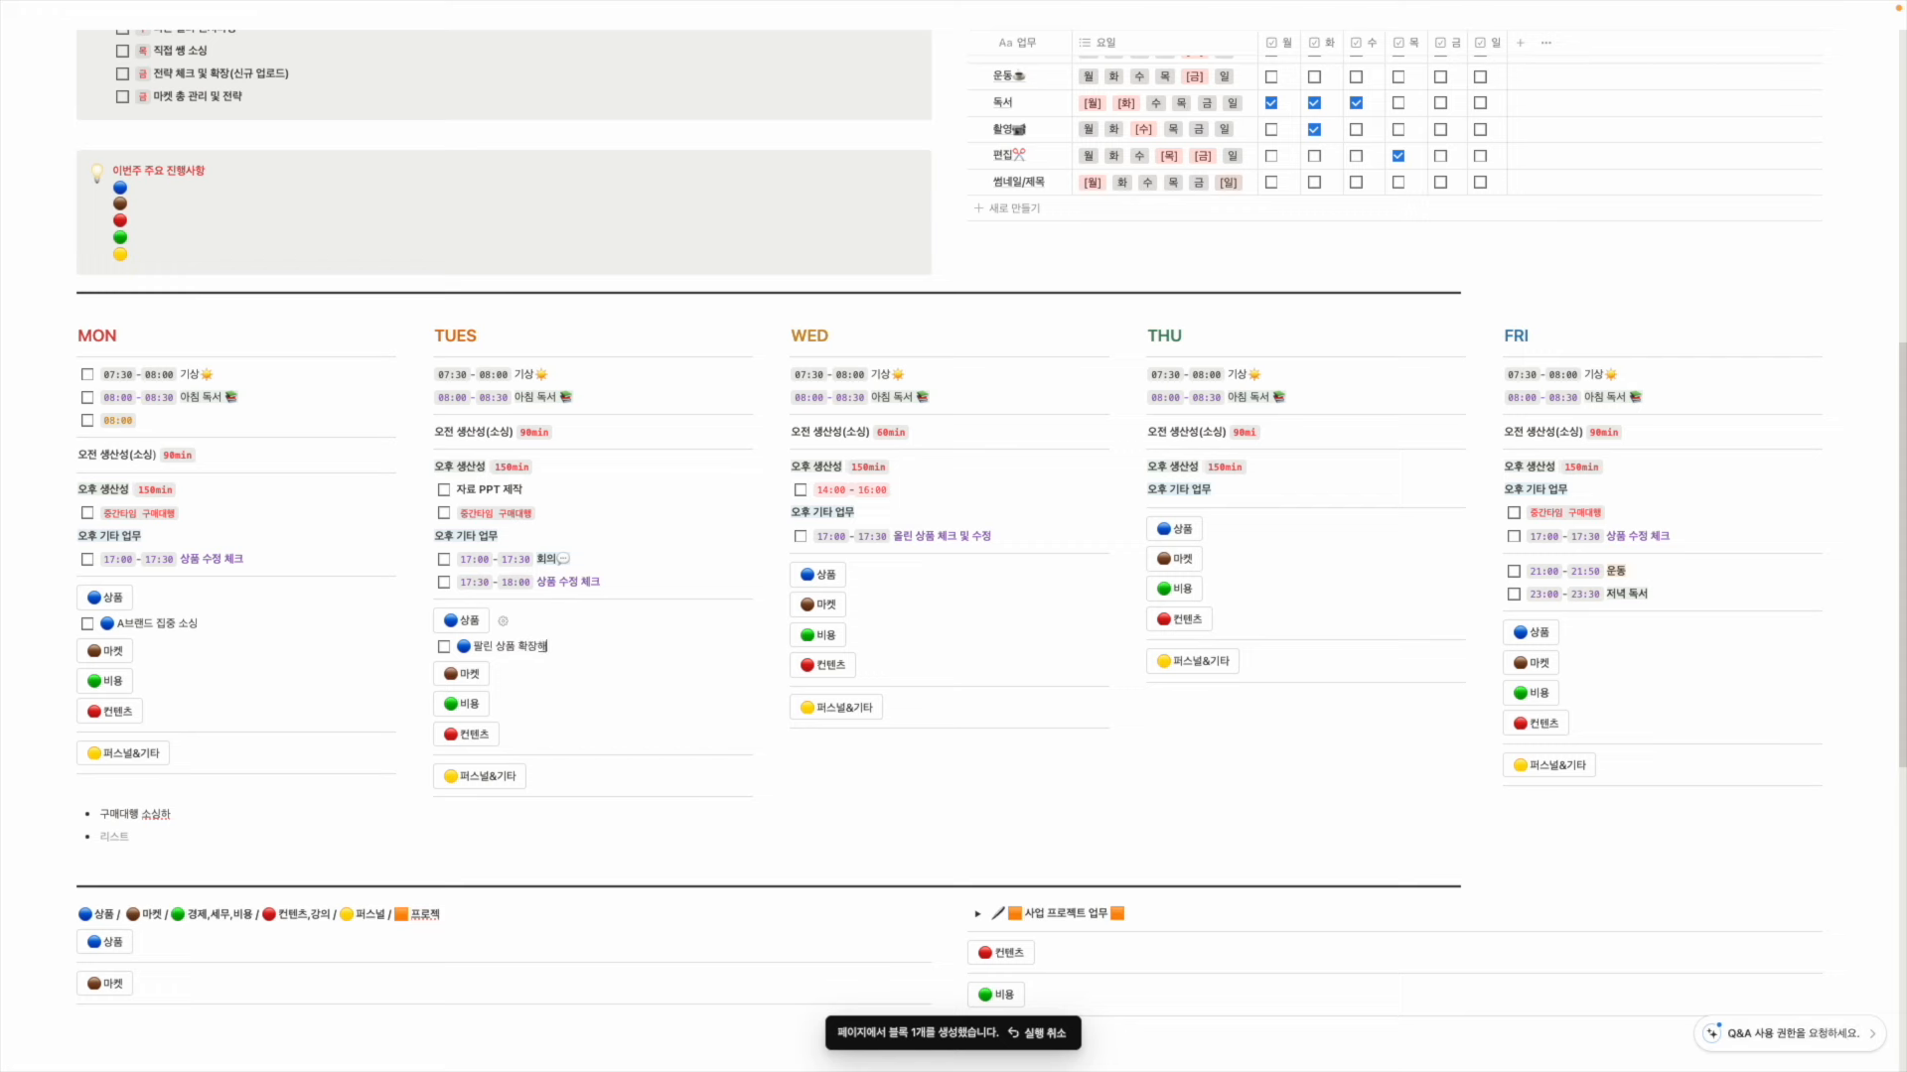
pyautogui.click(466, 674)
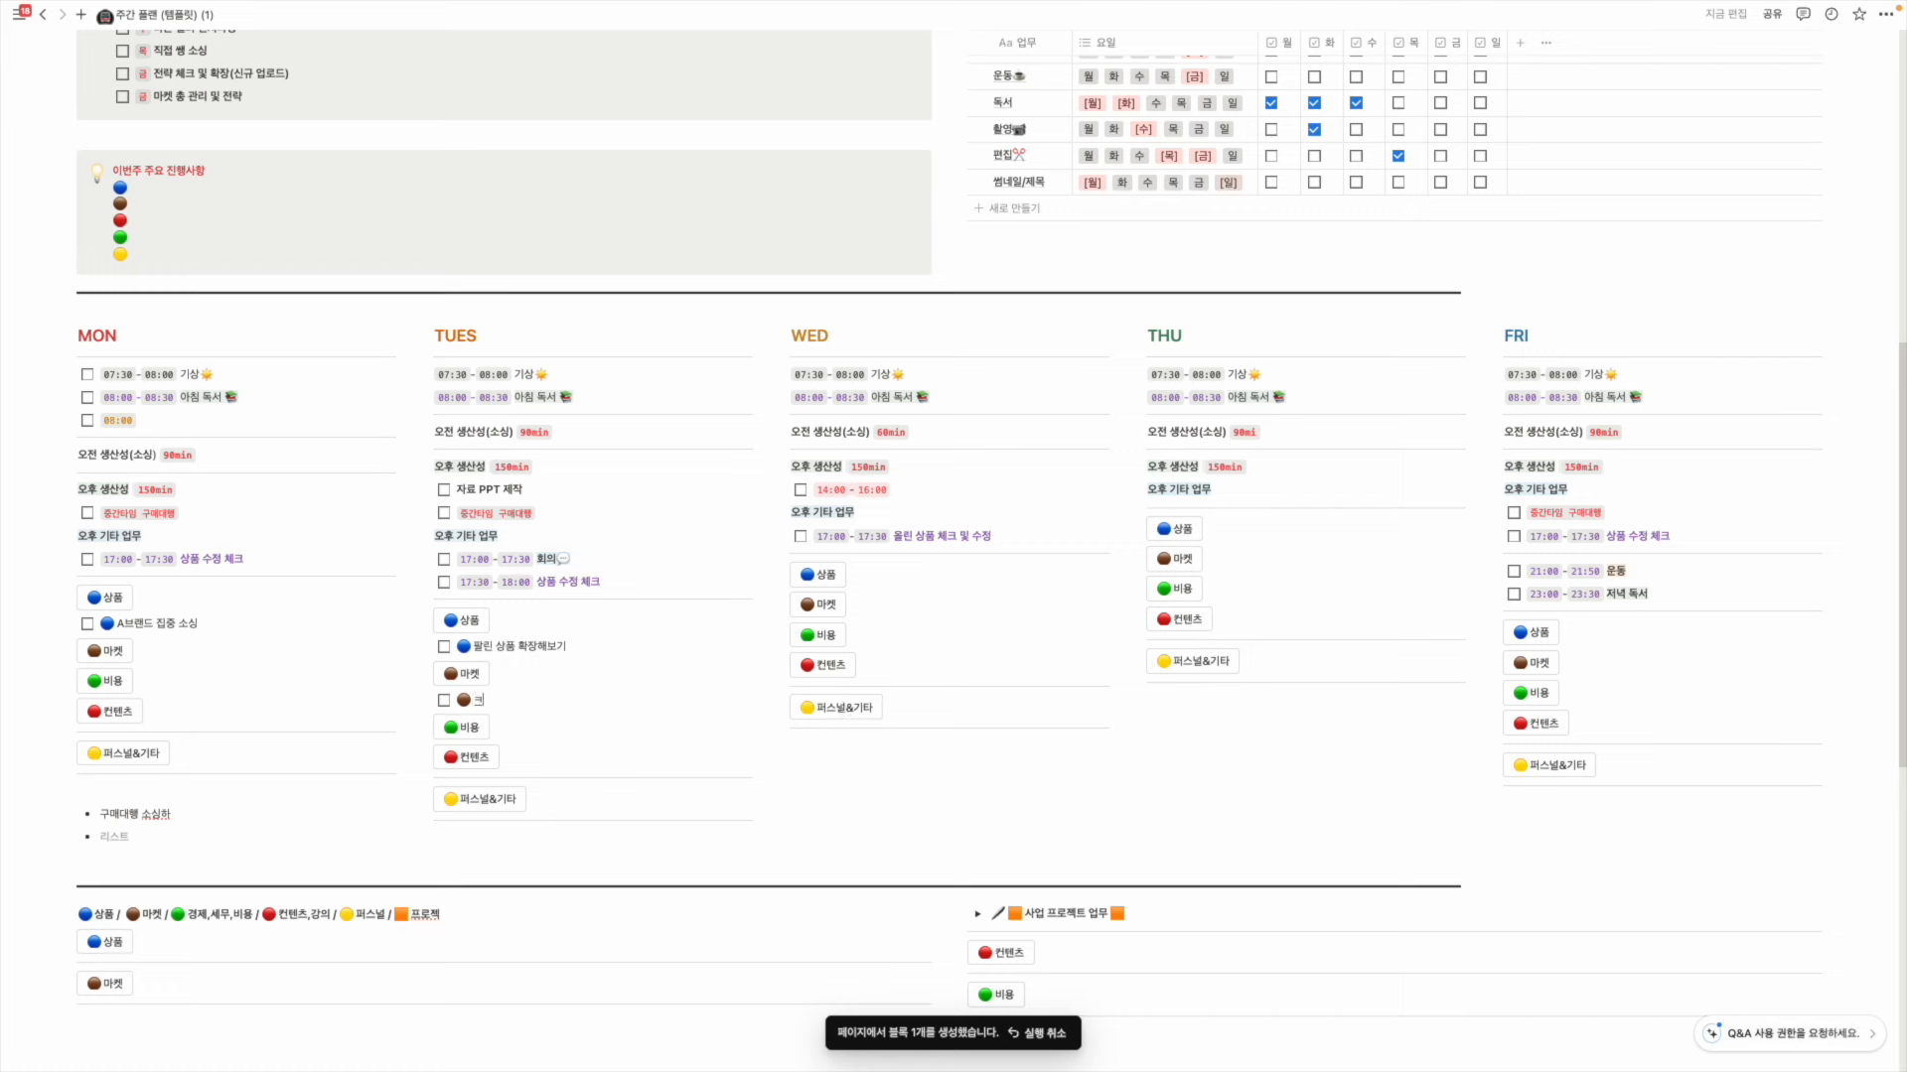
pyautogui.write('쿠팡 저')
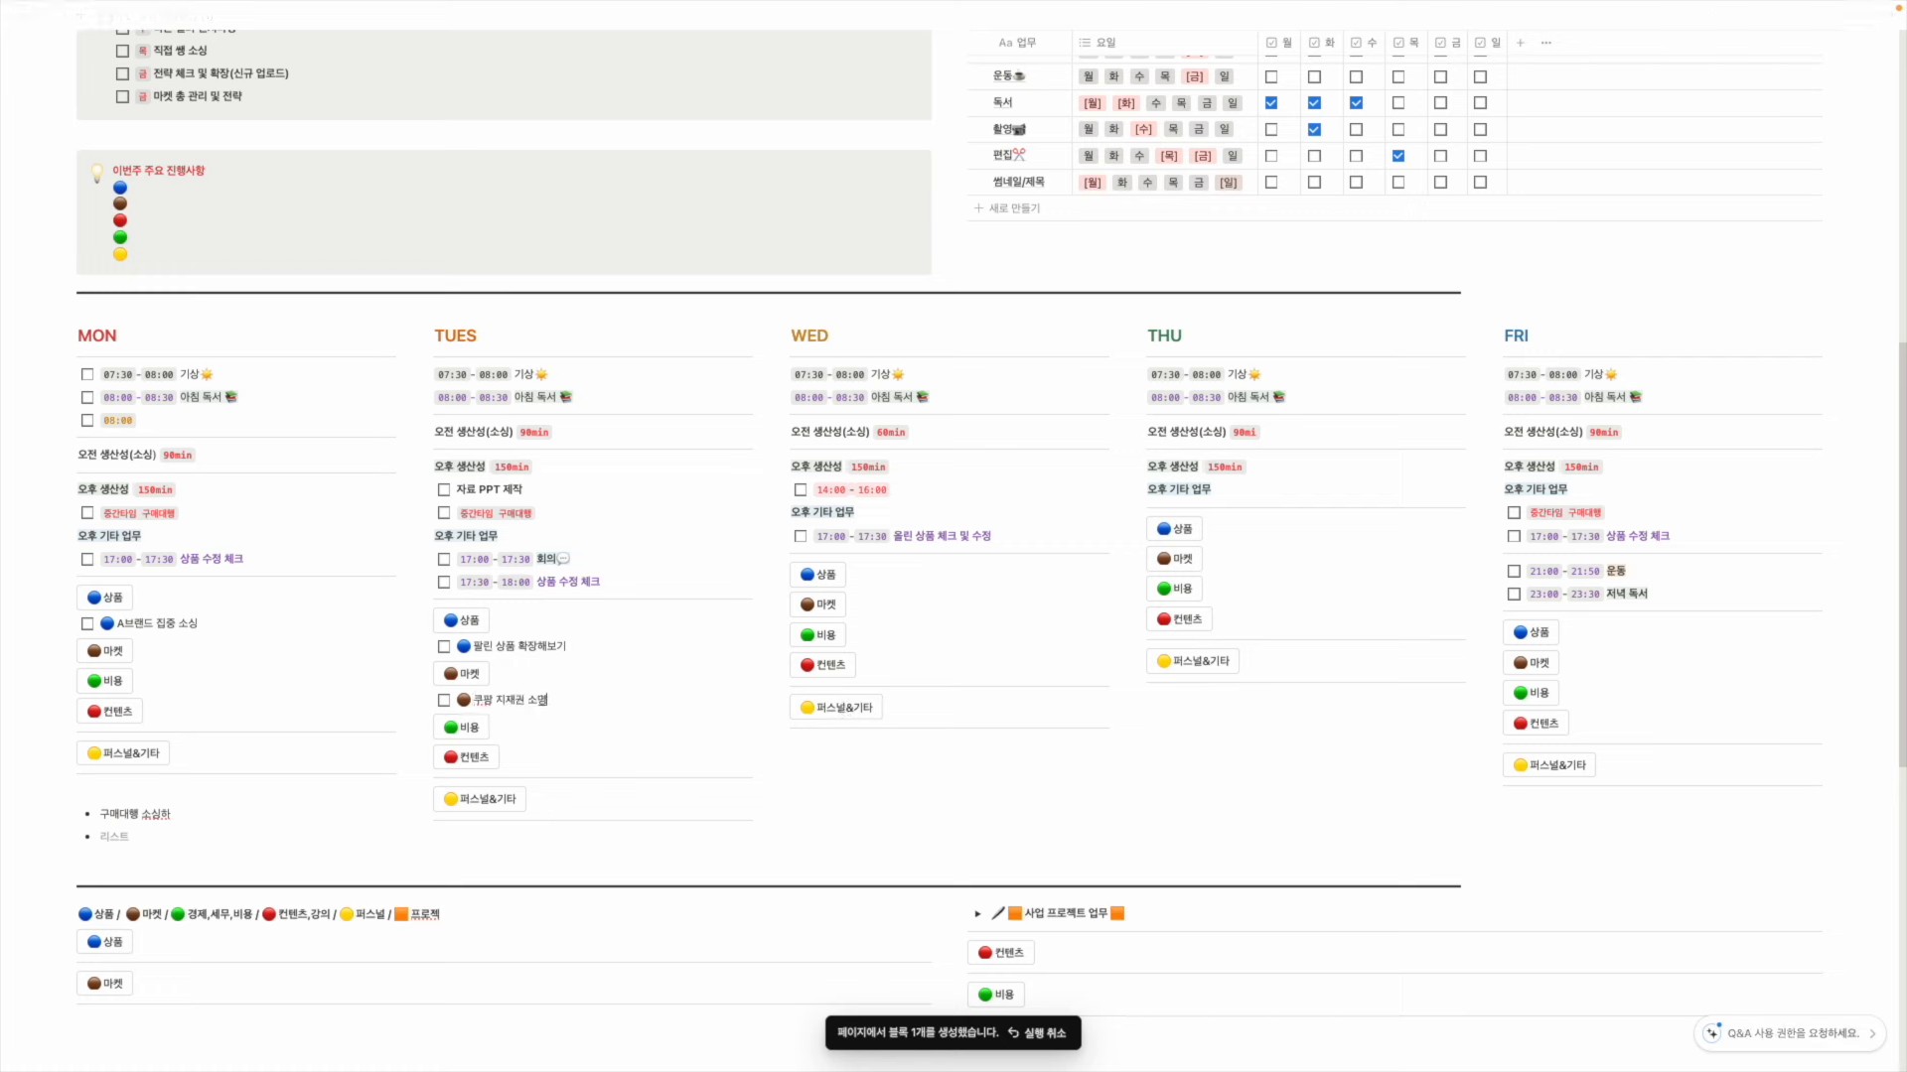
# Under TUES, move 팔린 상품 확장해보기 below 오전 생산성(소싱) and 쿠팡 지재권 소명 below 자료 PPT 제작
pyautogui.moveTo(424, 648); pyautogui.dragTo(429, 454)
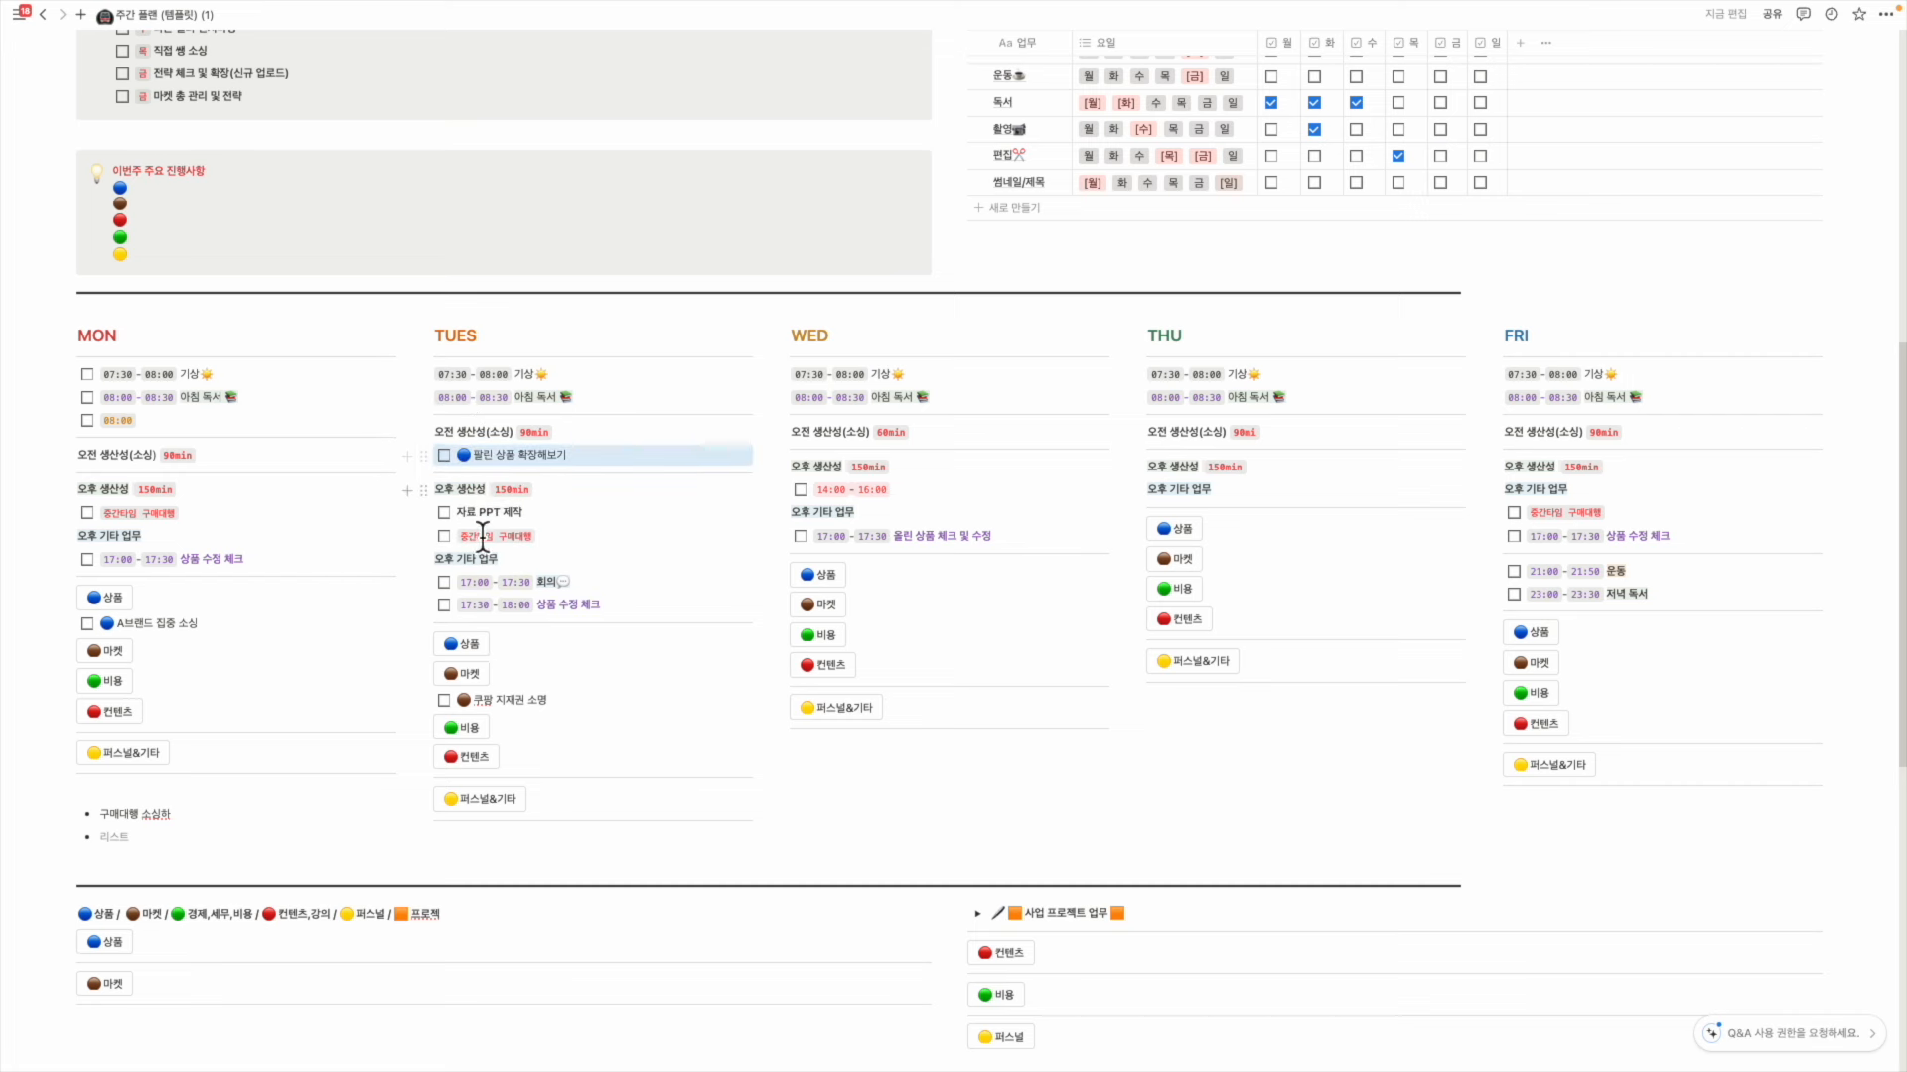
pyautogui.moveTo(425, 703); pyautogui.dragTo(462, 529)
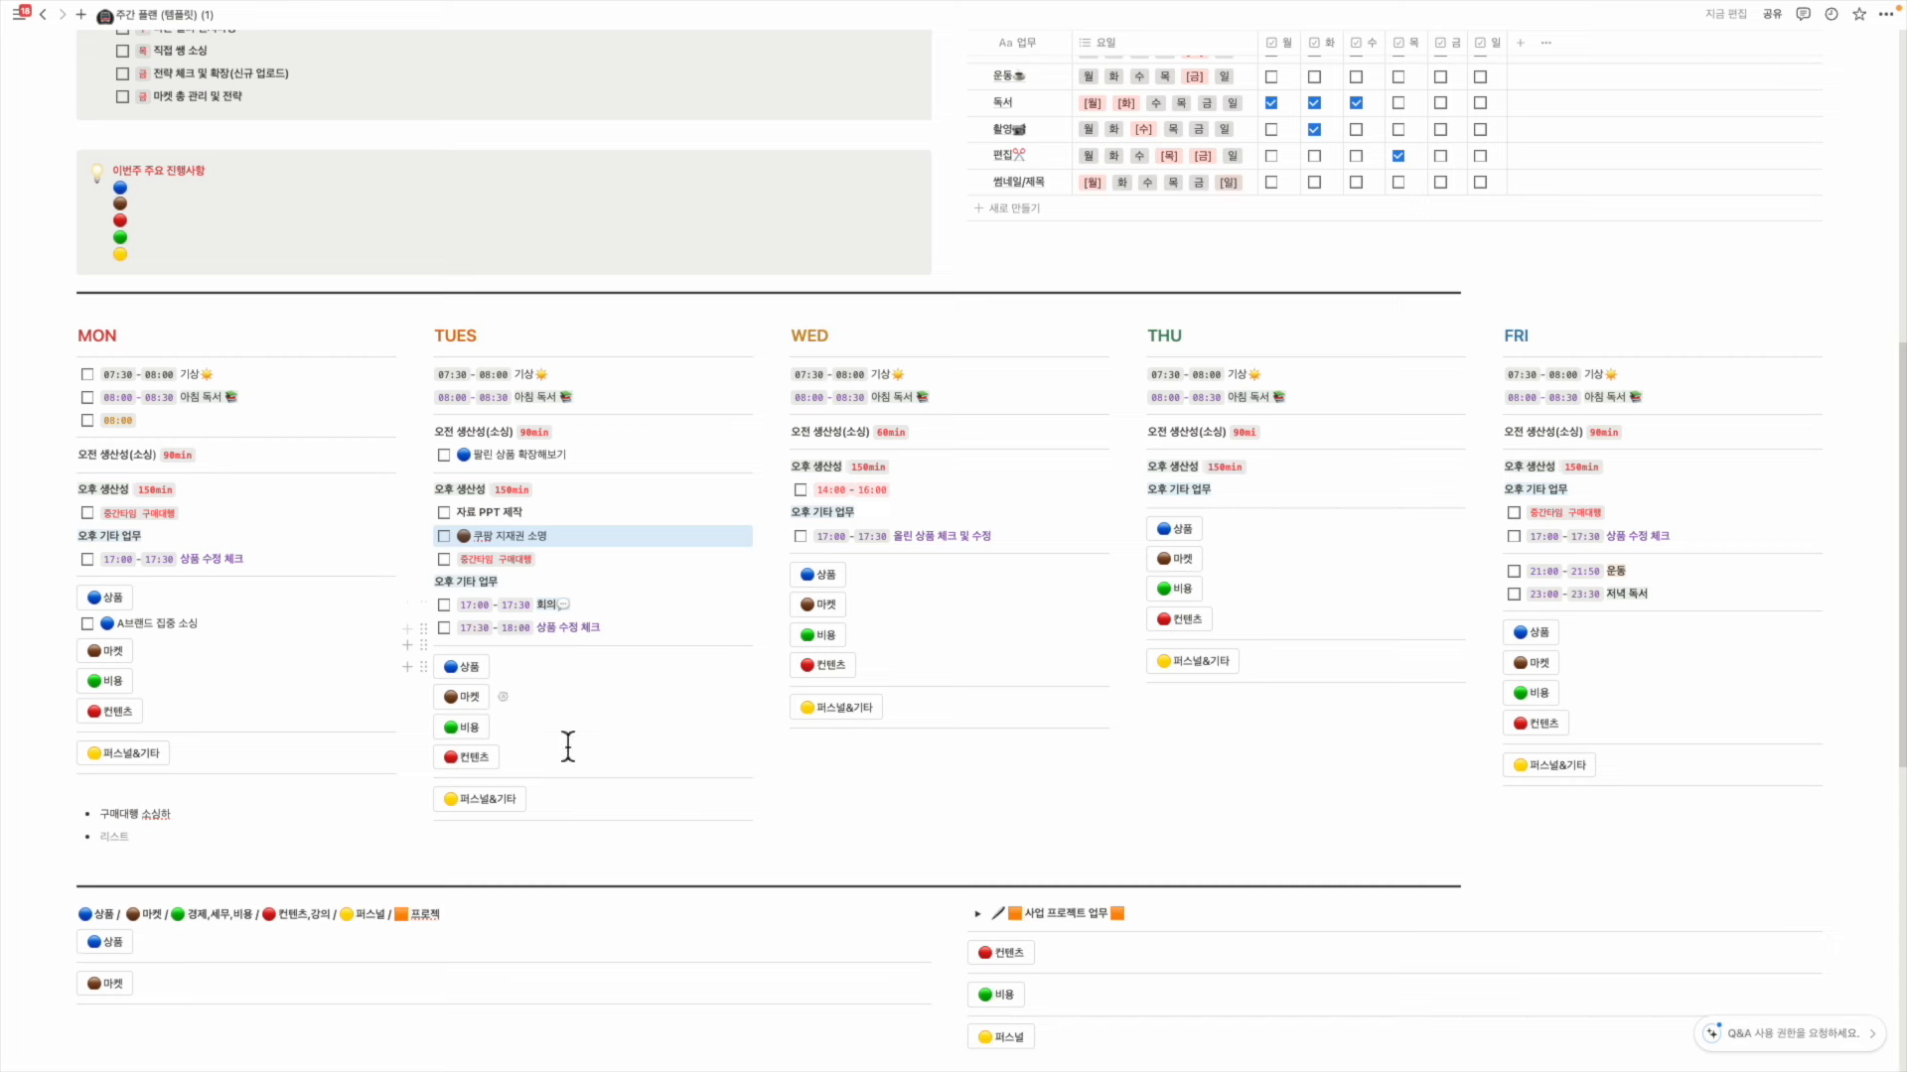
# Generate a 비용 to-do reading 카드 비용 체크 and a blank 컨텐츠 to-do under TUES
pyautogui.click(467, 727)
pyautogui.write('카드 비용 체크')
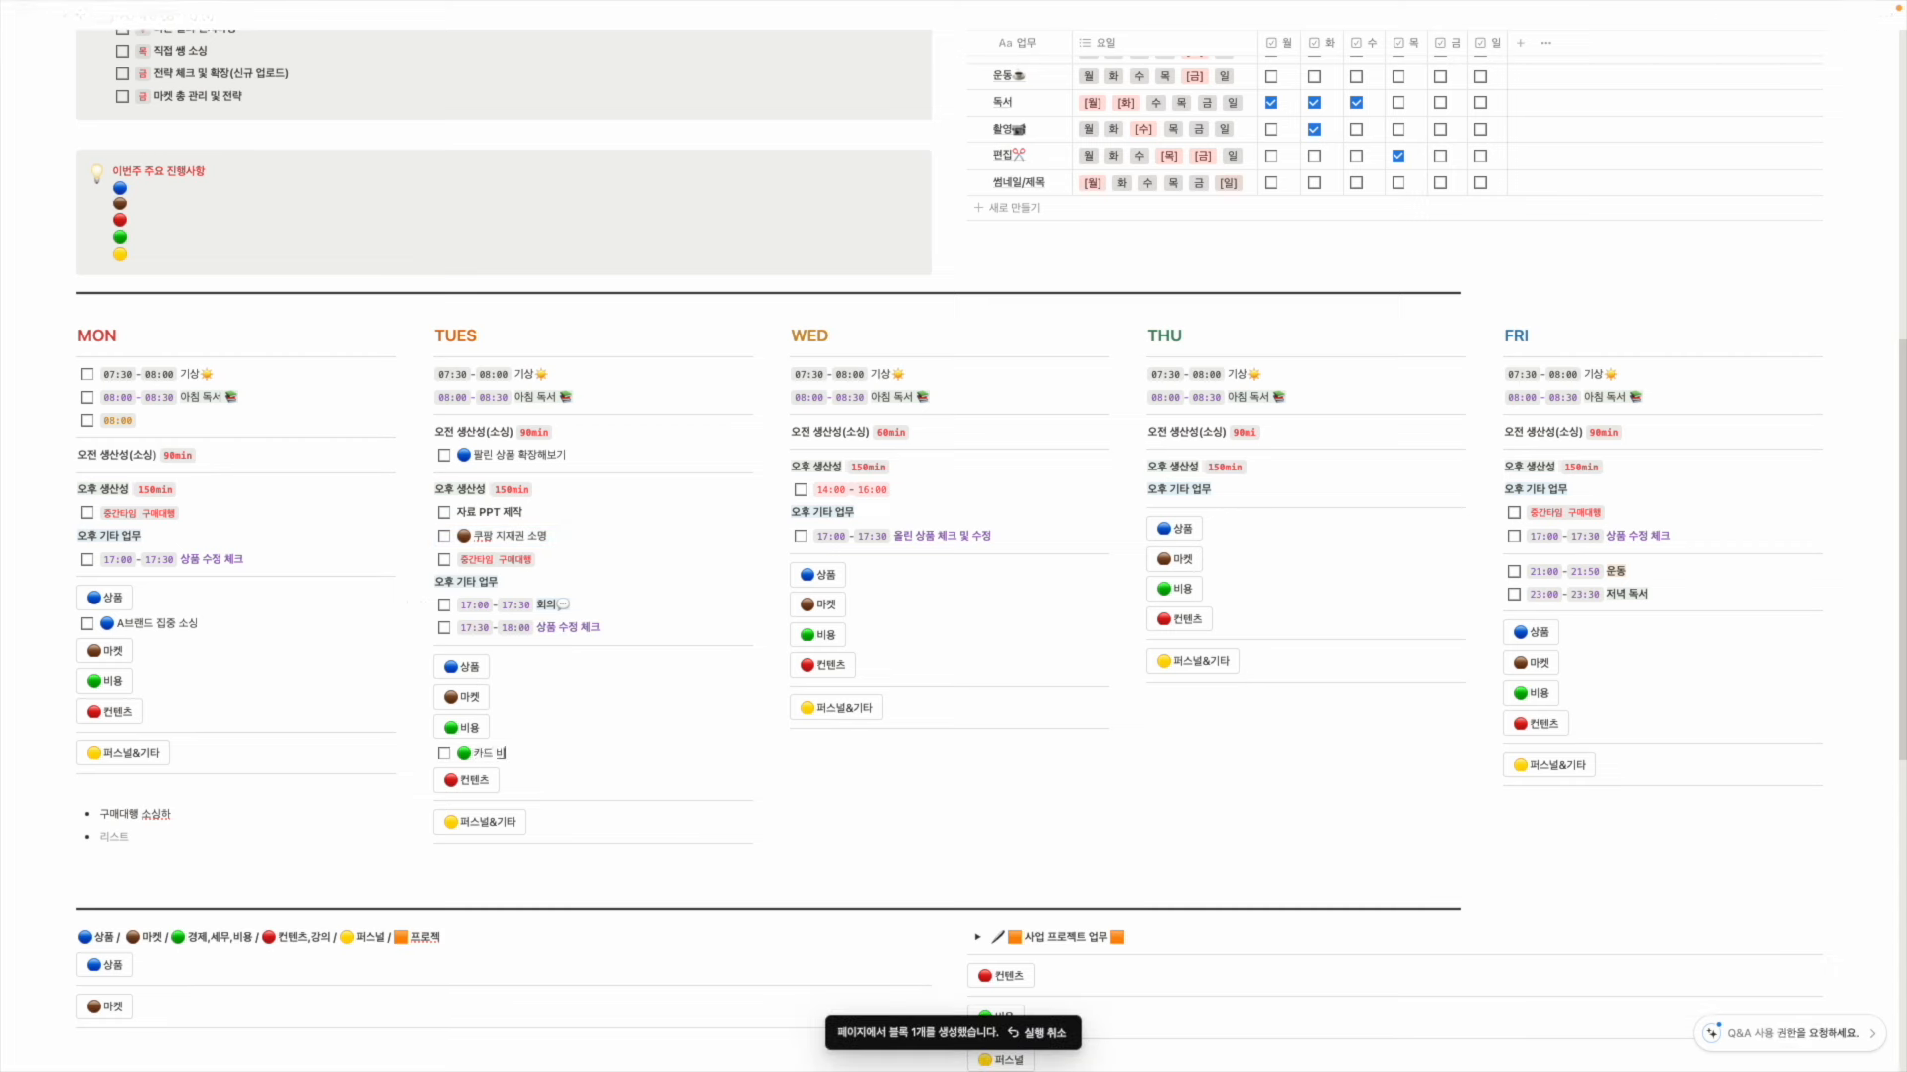
pyautogui.click(474, 791)
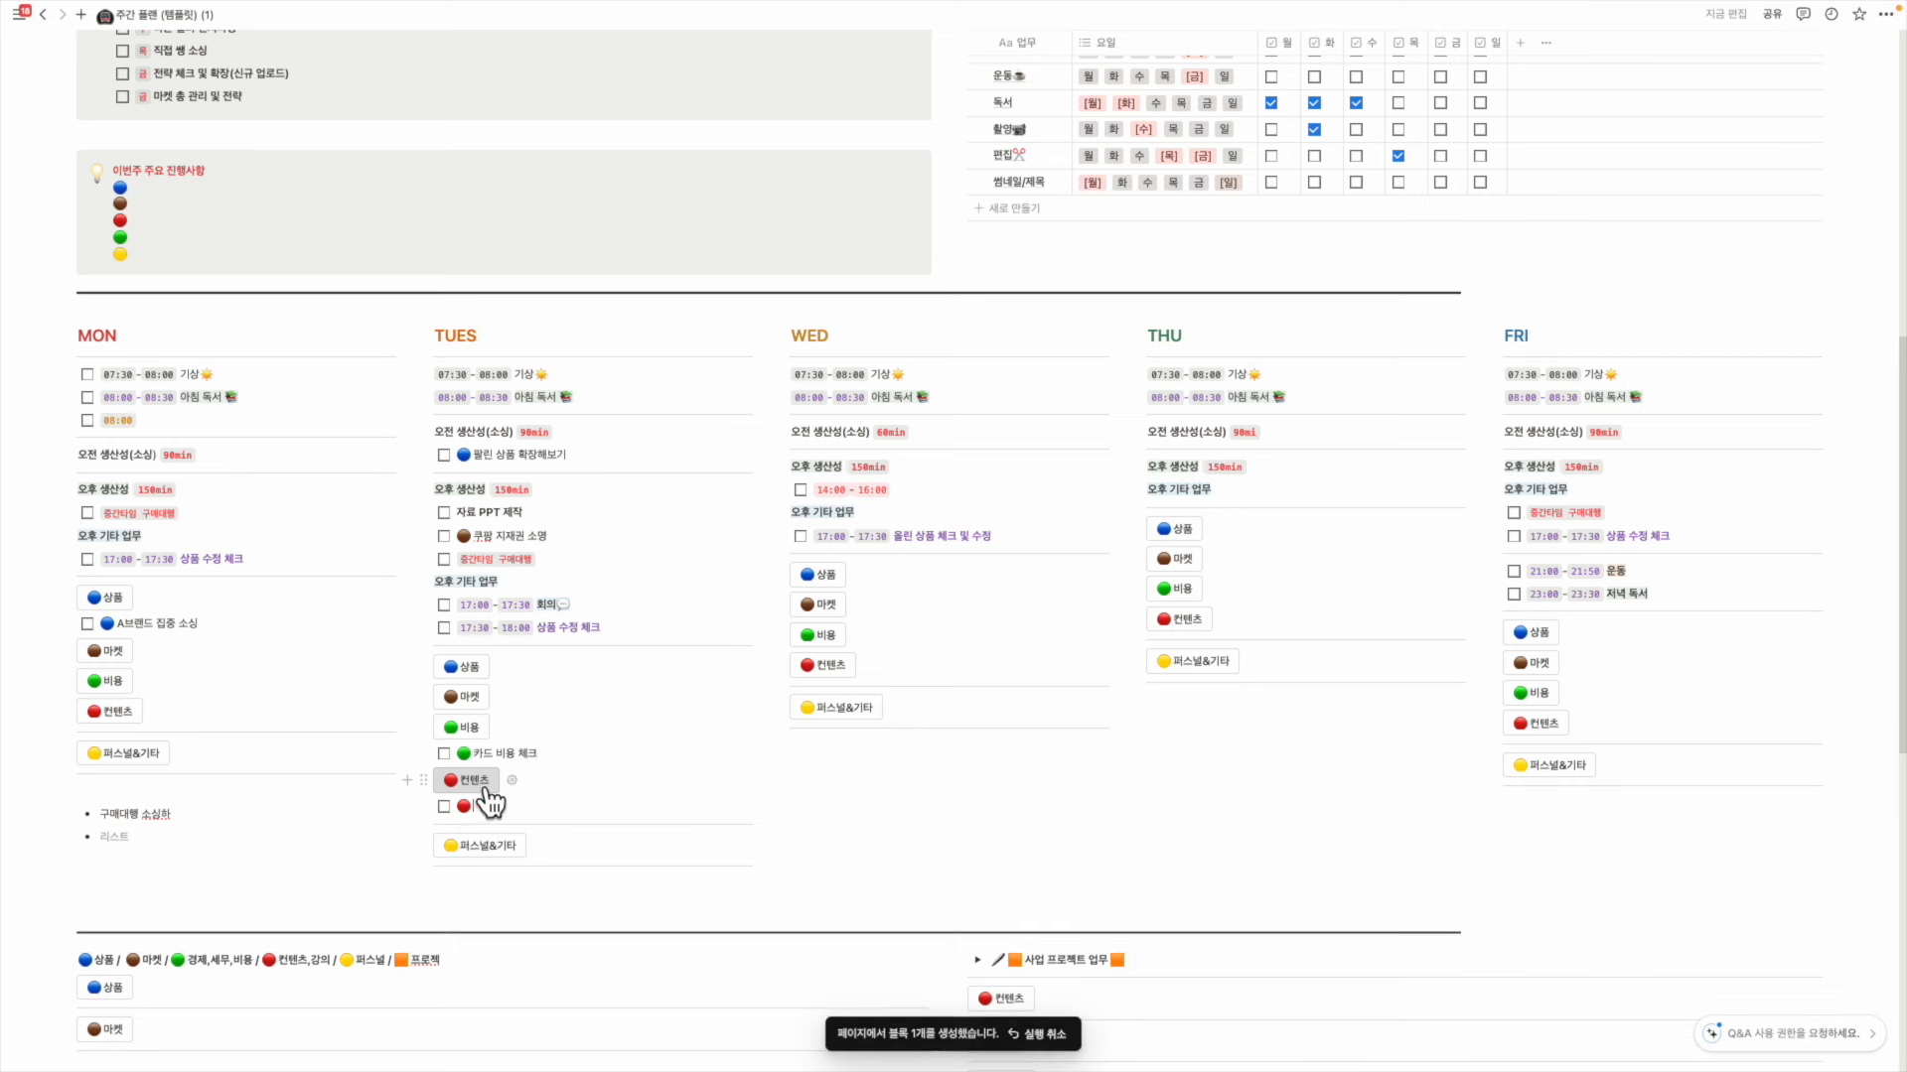
# Generate a 퍼스널&기타 to-do reading 퇴근하고 장보기 under TUES and move it below 퍼스널&기타 under FRI
pyautogui.click(517, 847)
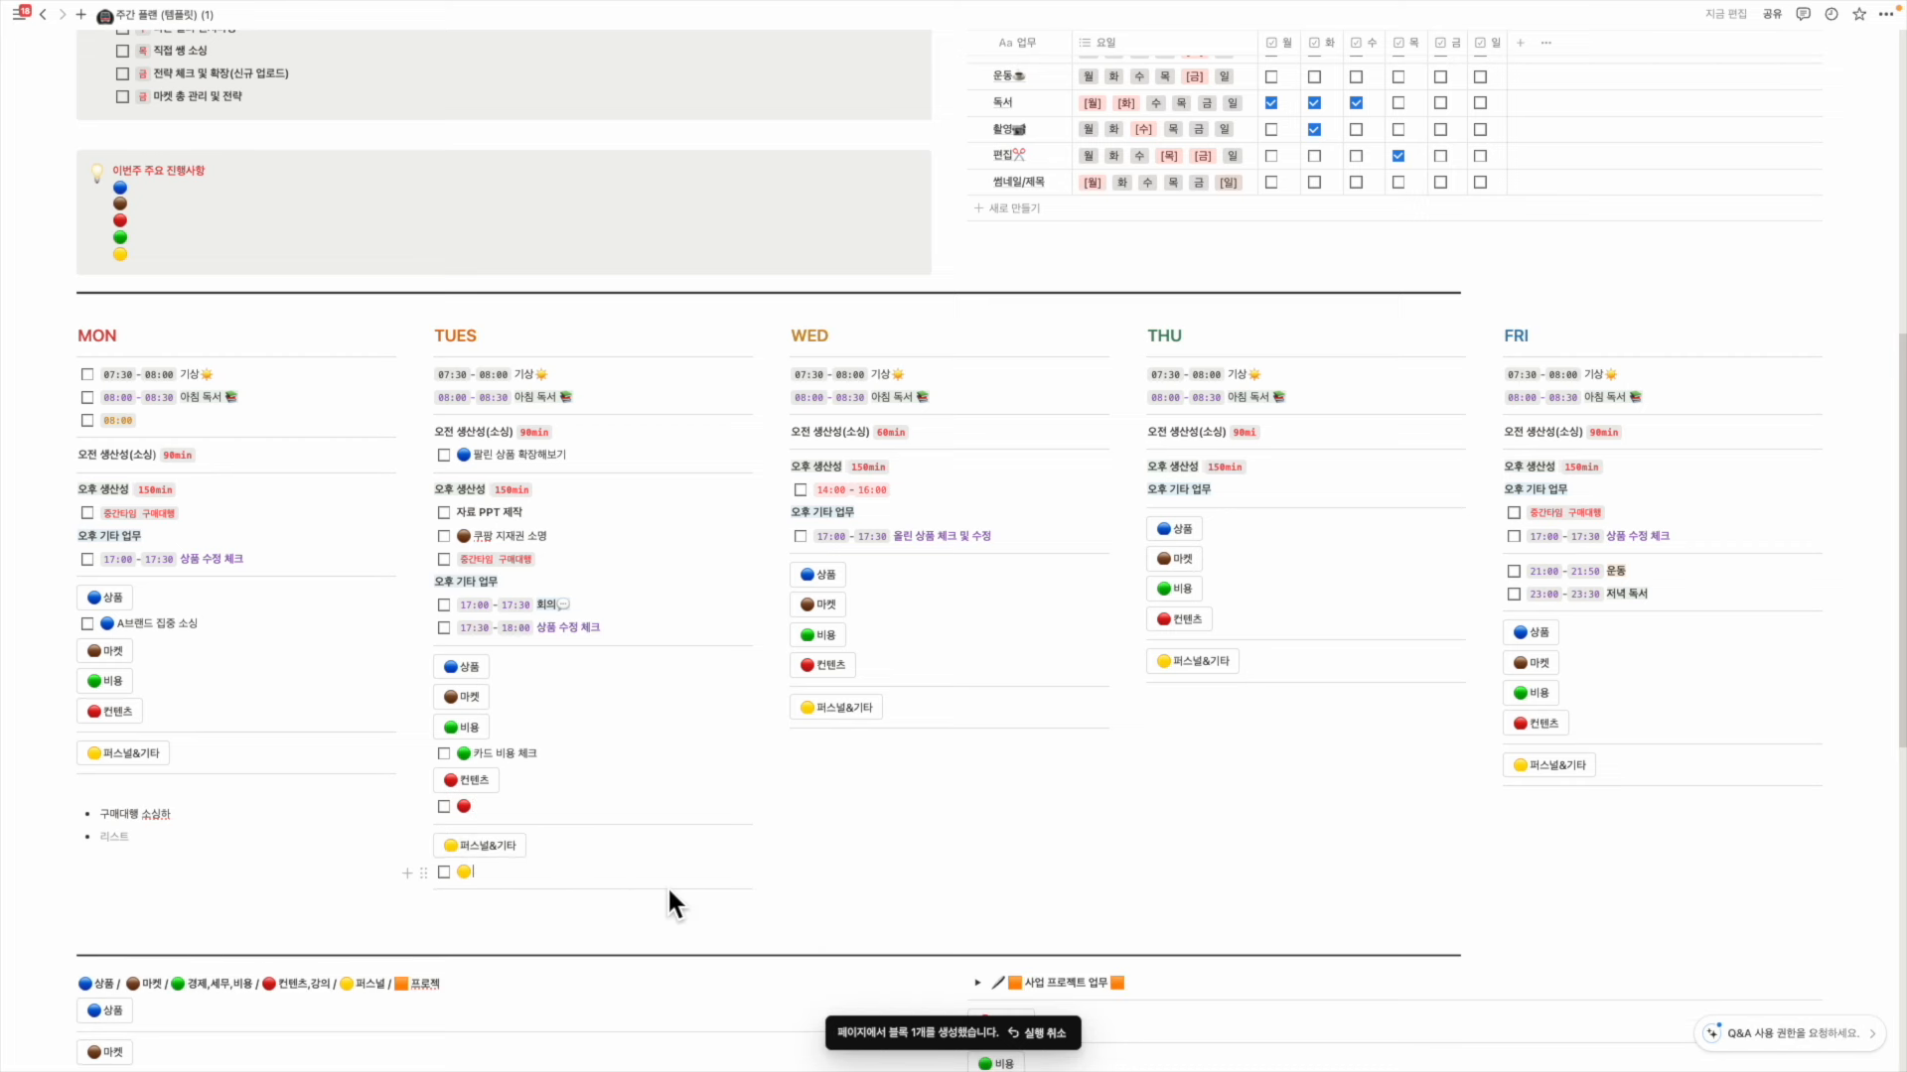
pyautogui.write('퇴근하고 지')
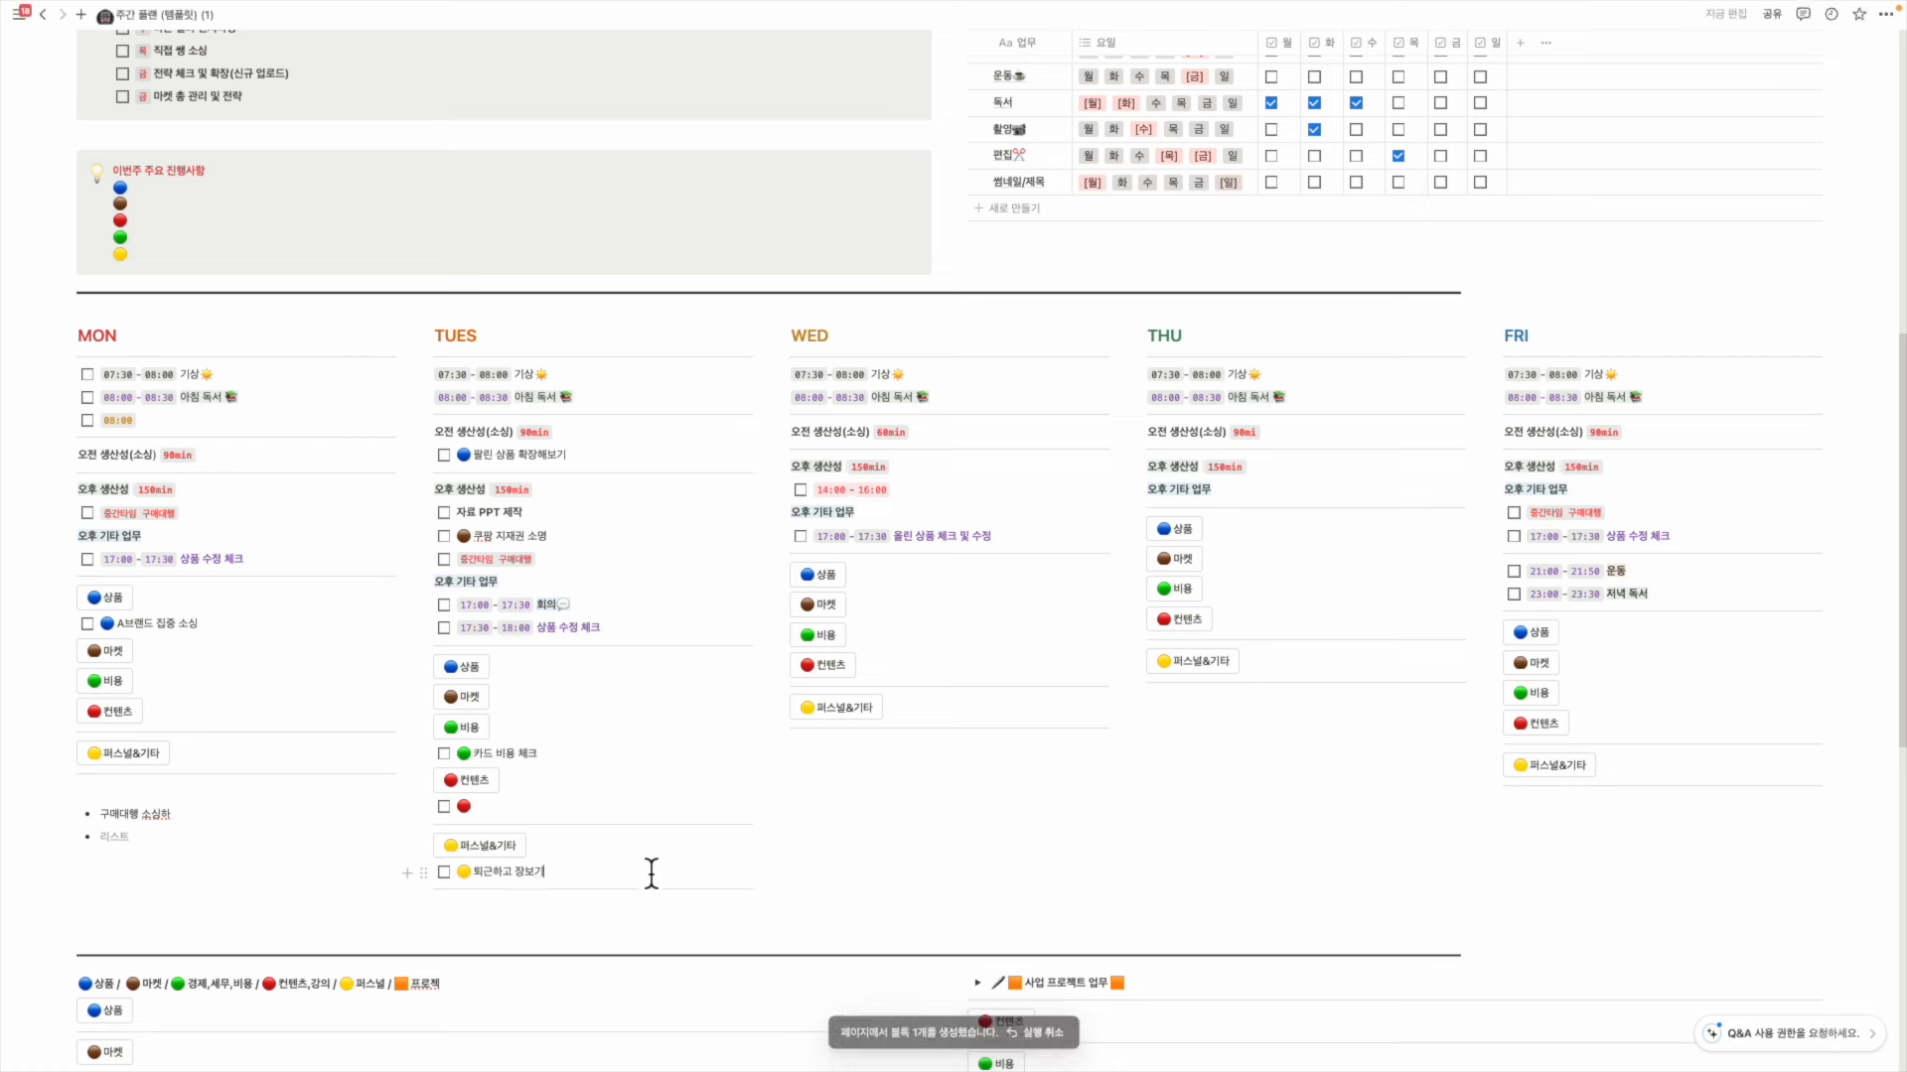
pyautogui.moveTo(437, 892); pyautogui.dragTo(1549, 799)
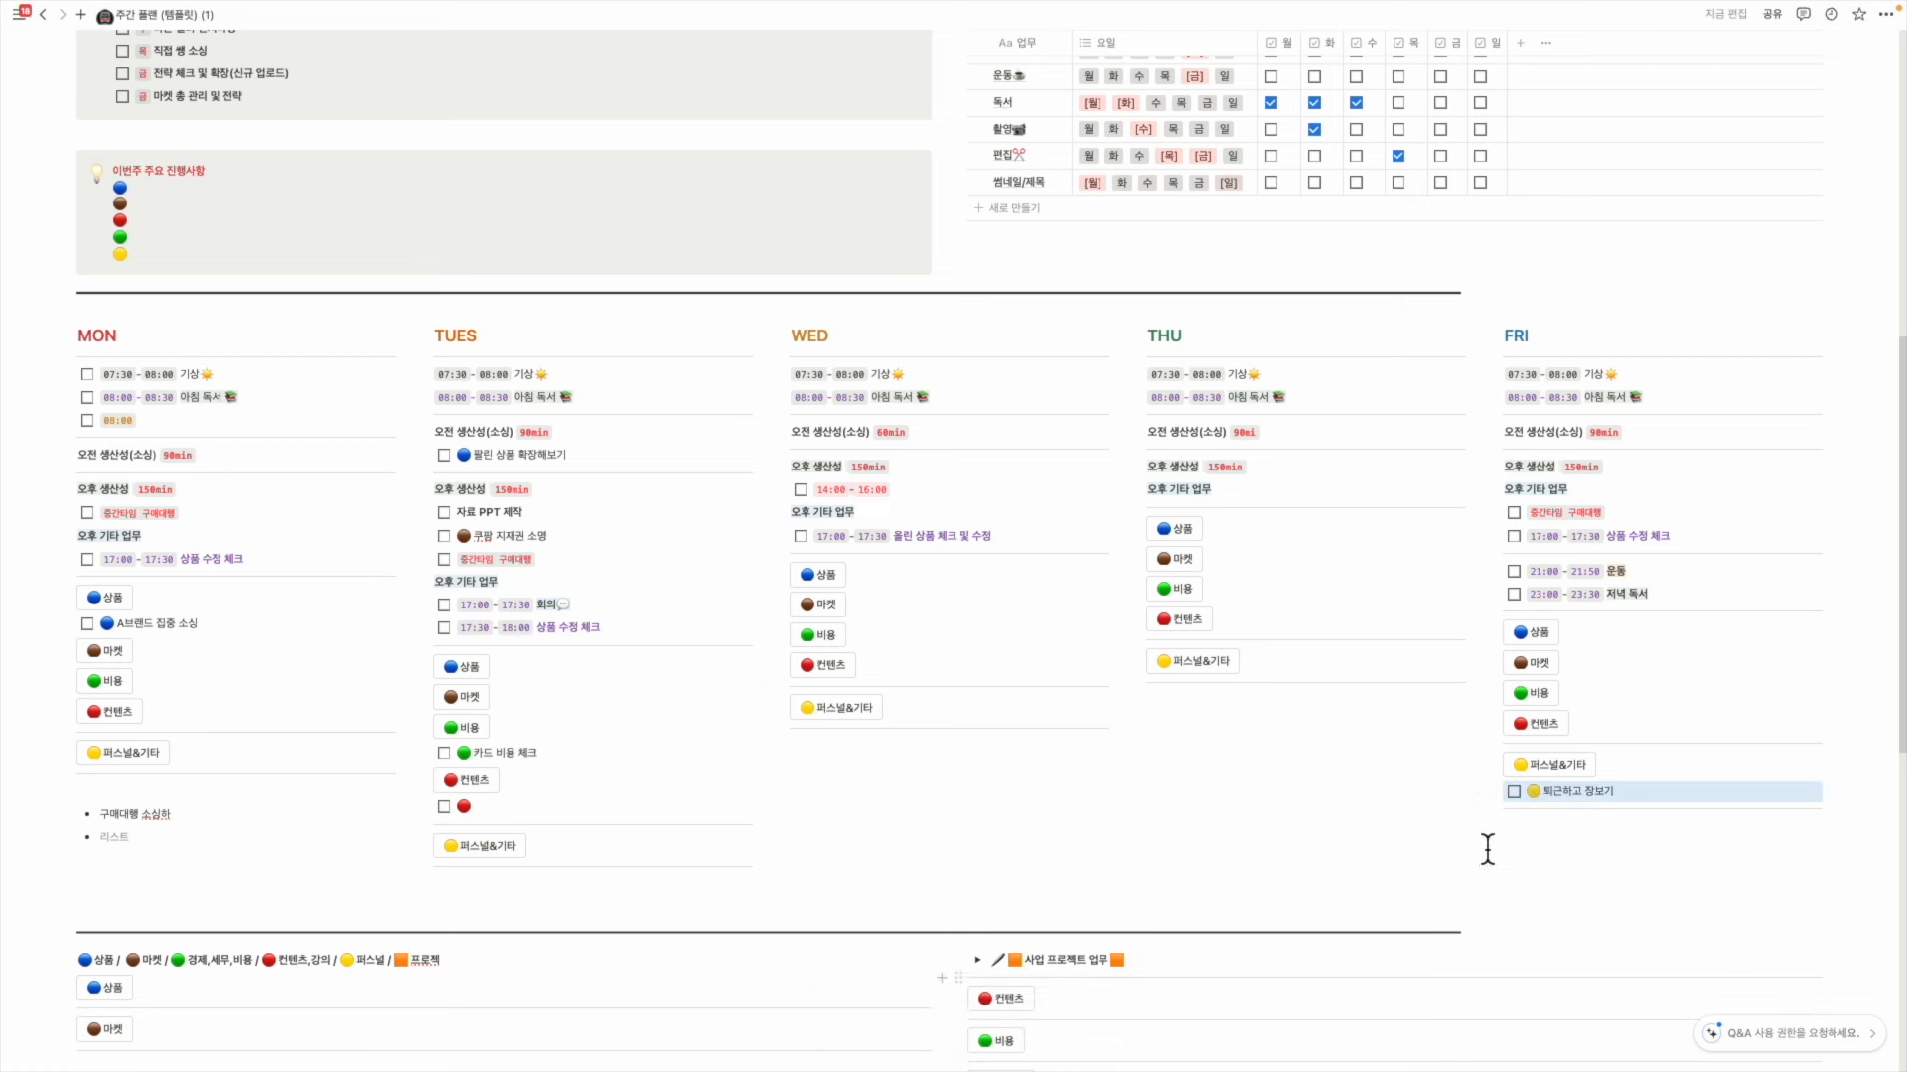
# Delete the 퇴근하고 장보기 to-do under FRI
pyautogui.click(1516, 793)
pyautogui.moveTo(1685, 795); pyautogui.dragTo(1507, 808)
pyautogui.press('BackSpace')
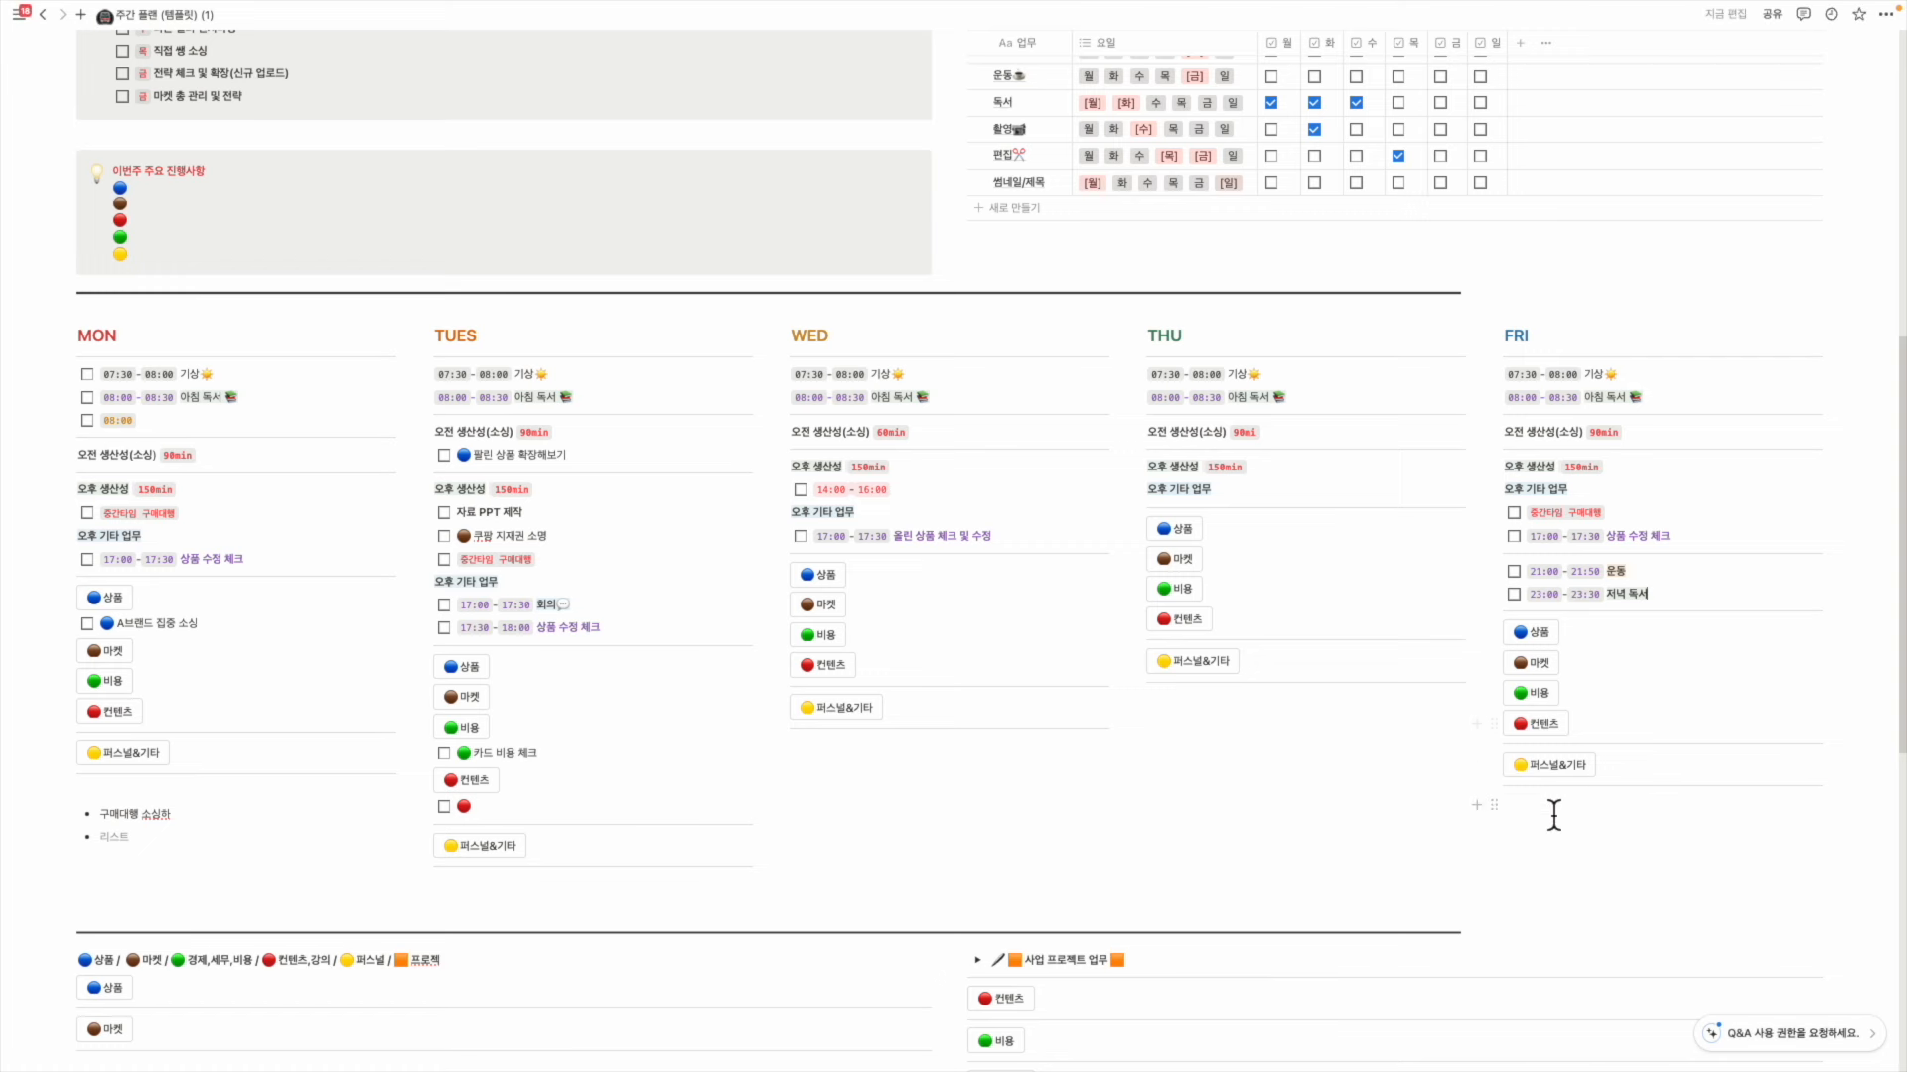
# Generate blank to-dos for WED 마켓, THU 마켓 and 상품, and FRI 상품, 비용 and 컨텐츠, nesting WED's under THU's 마켓 to-do
pyautogui.click(824, 603)
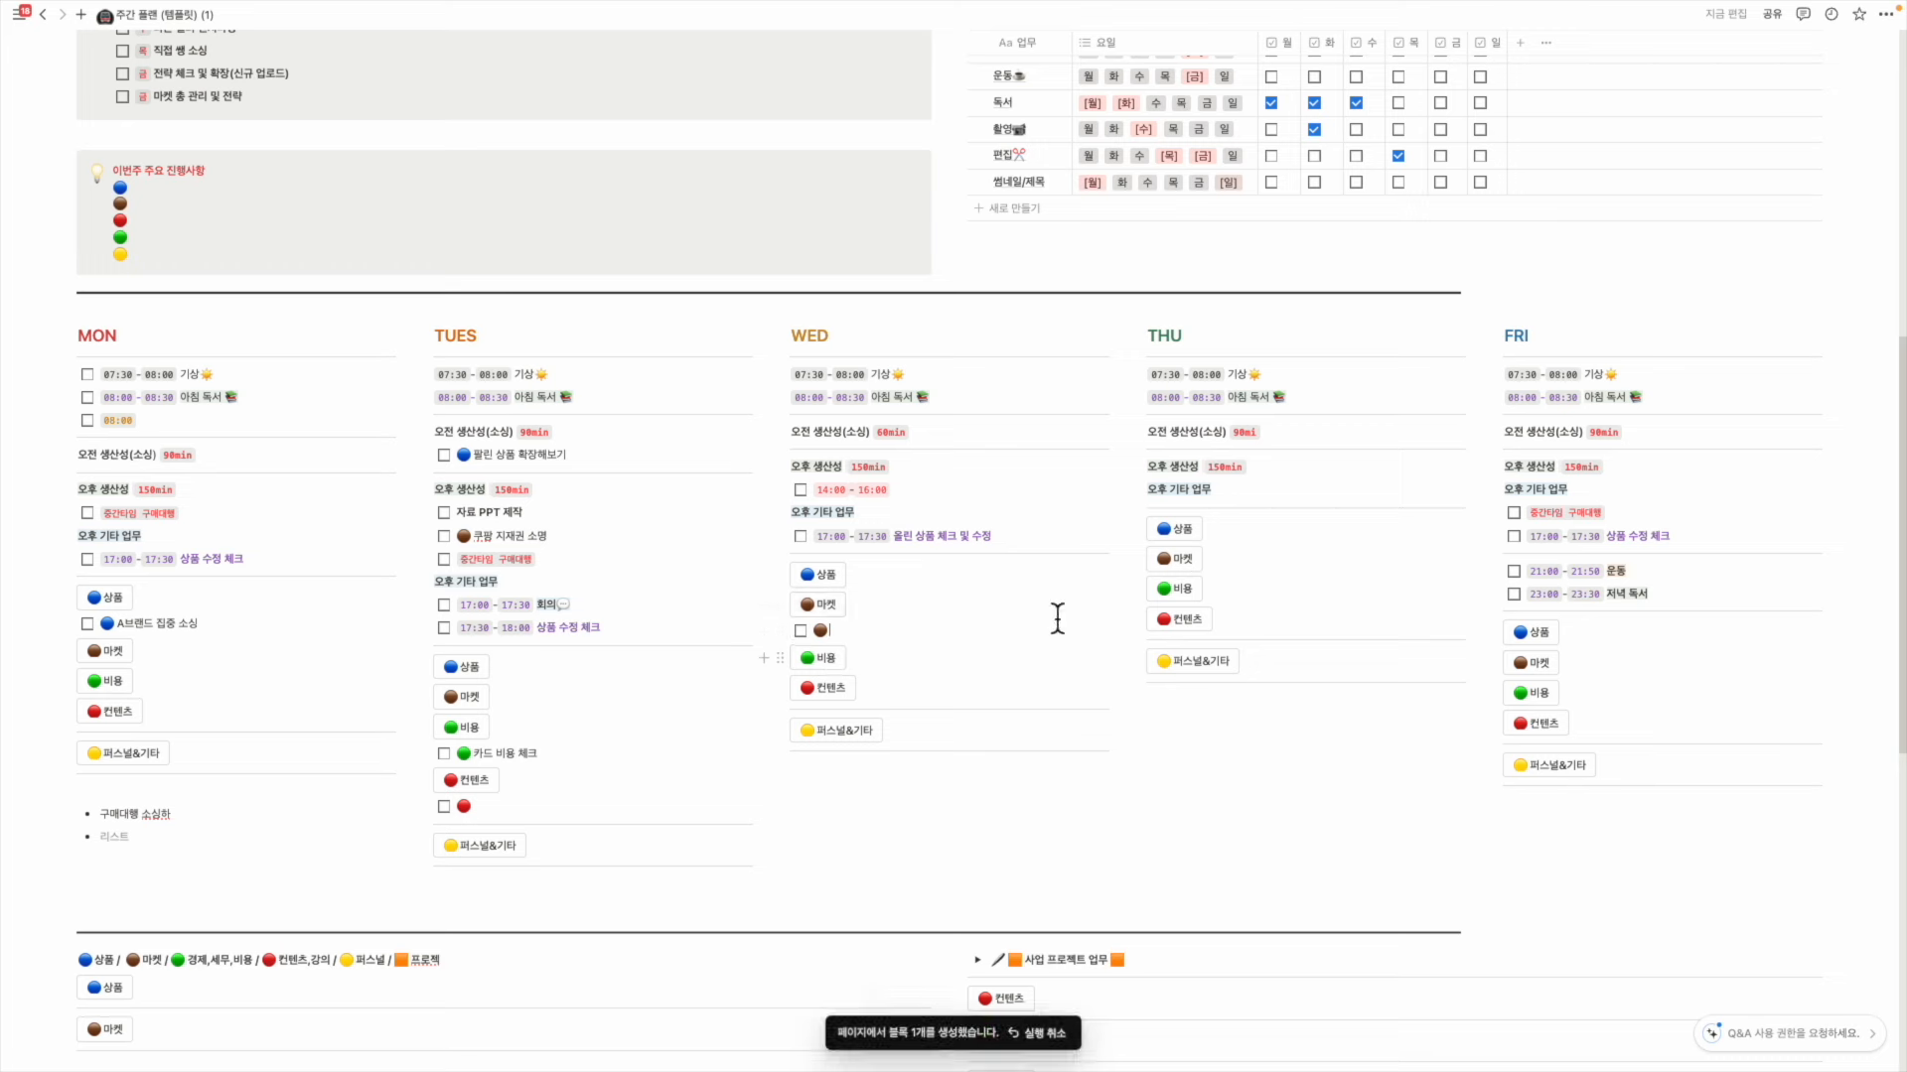
pyautogui.click(1182, 559)
pyautogui.click(1192, 529)
pyautogui.click(1537, 632)
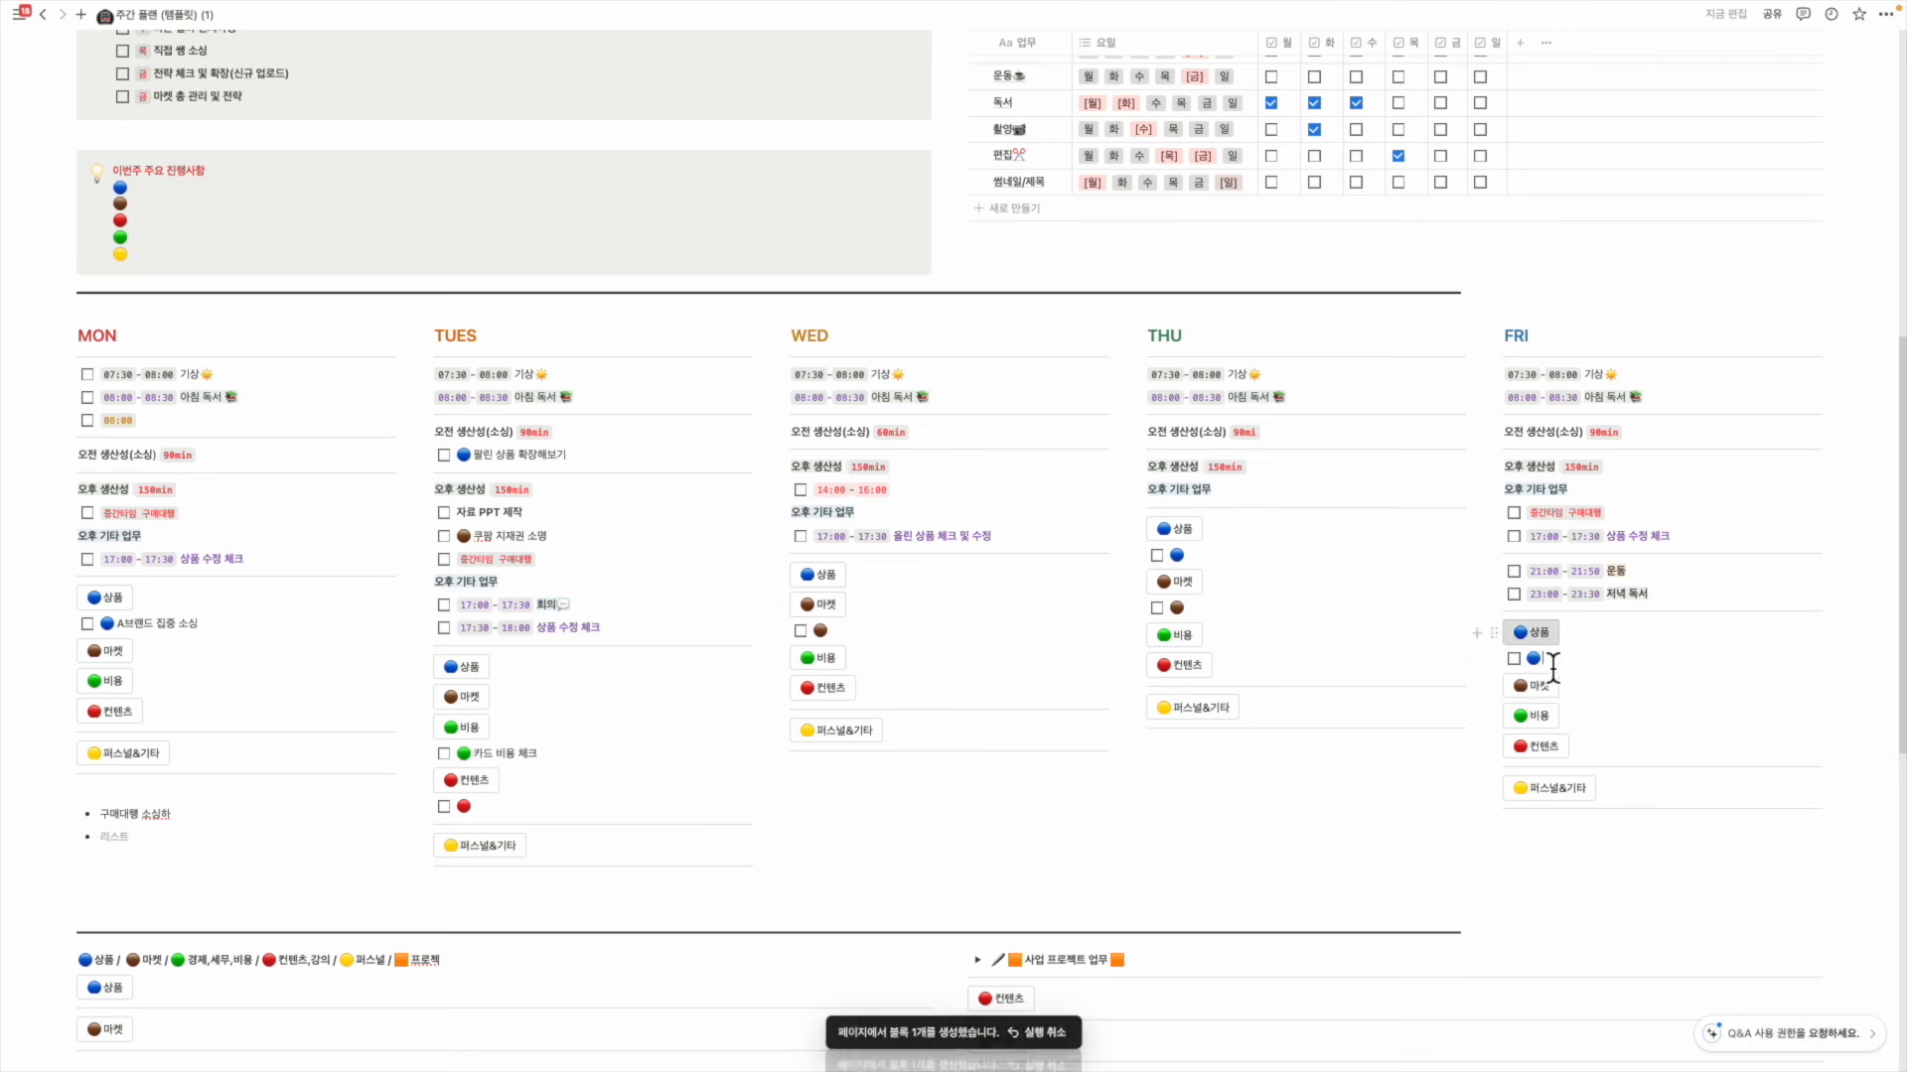
pyautogui.click(1537, 715)
pyautogui.click(1538, 769)
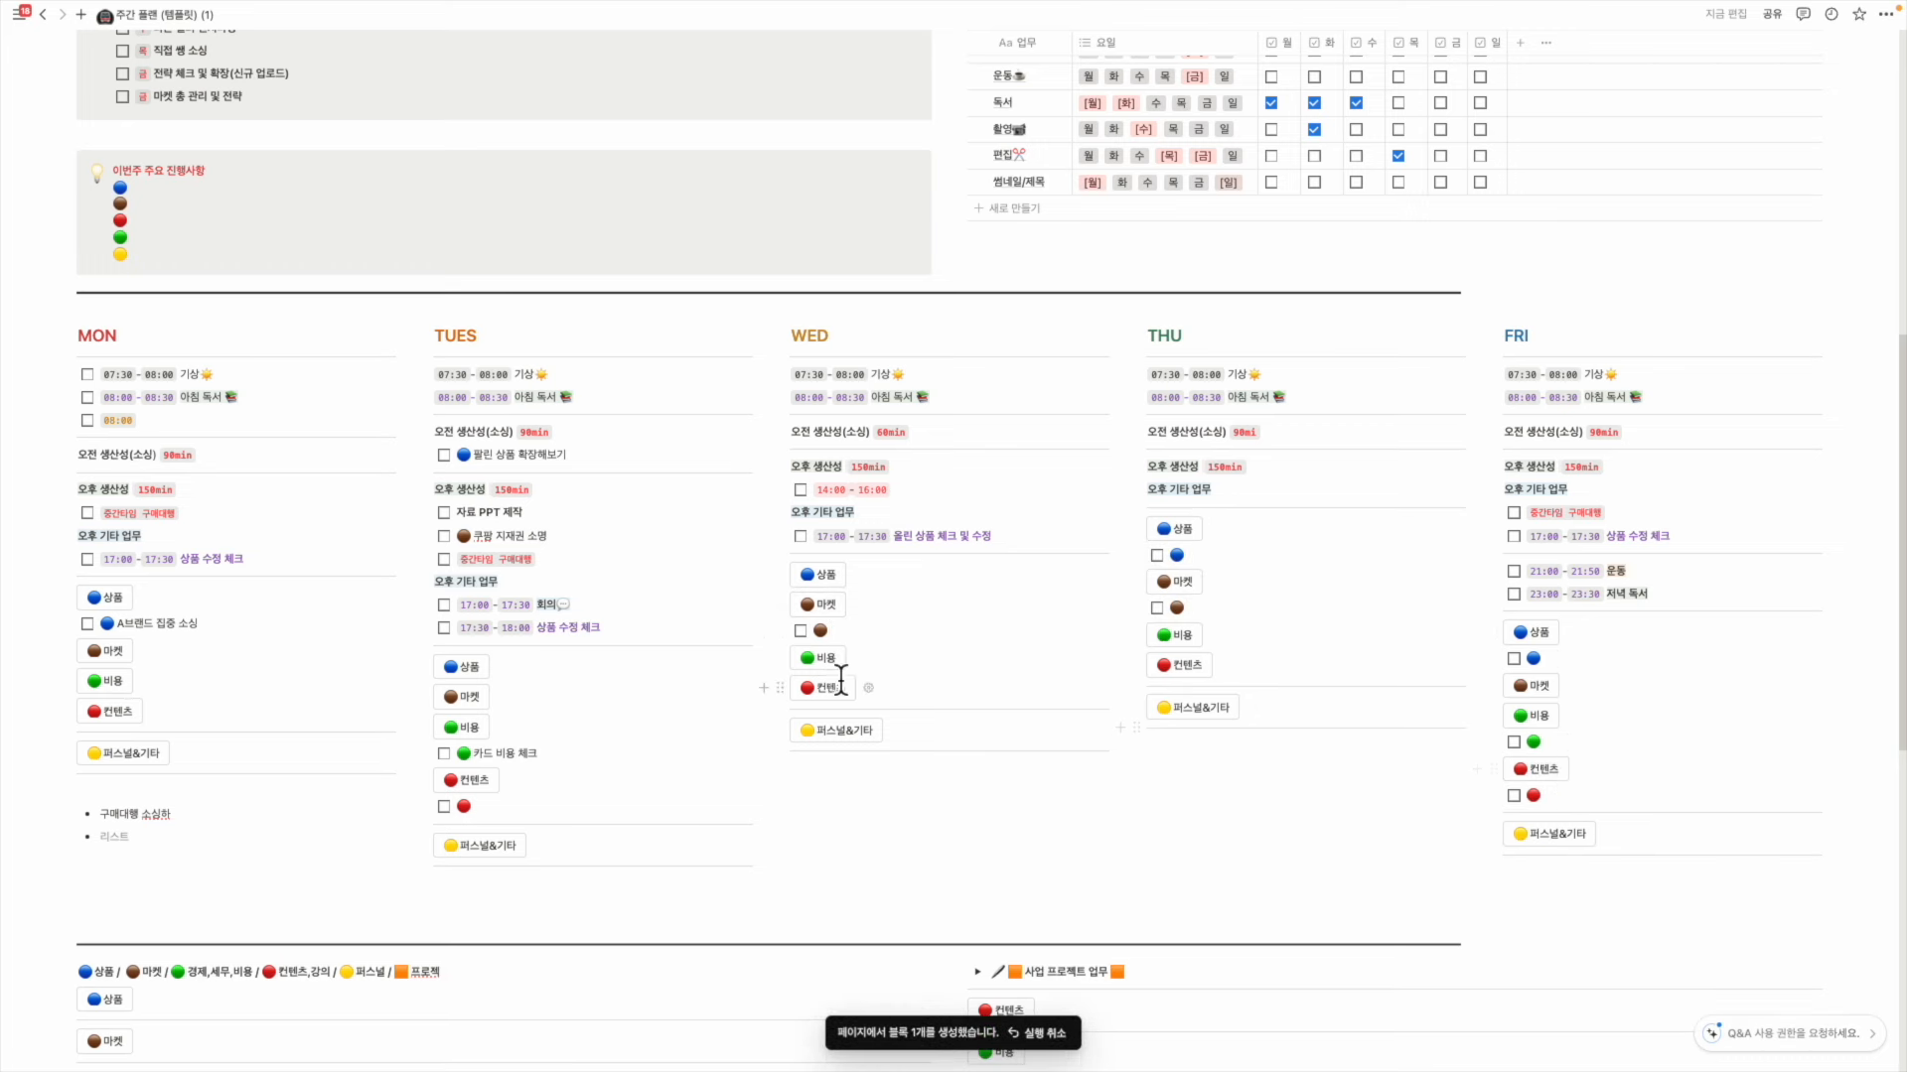
pyautogui.moveTo(797, 643); pyautogui.dragTo(1182, 632)
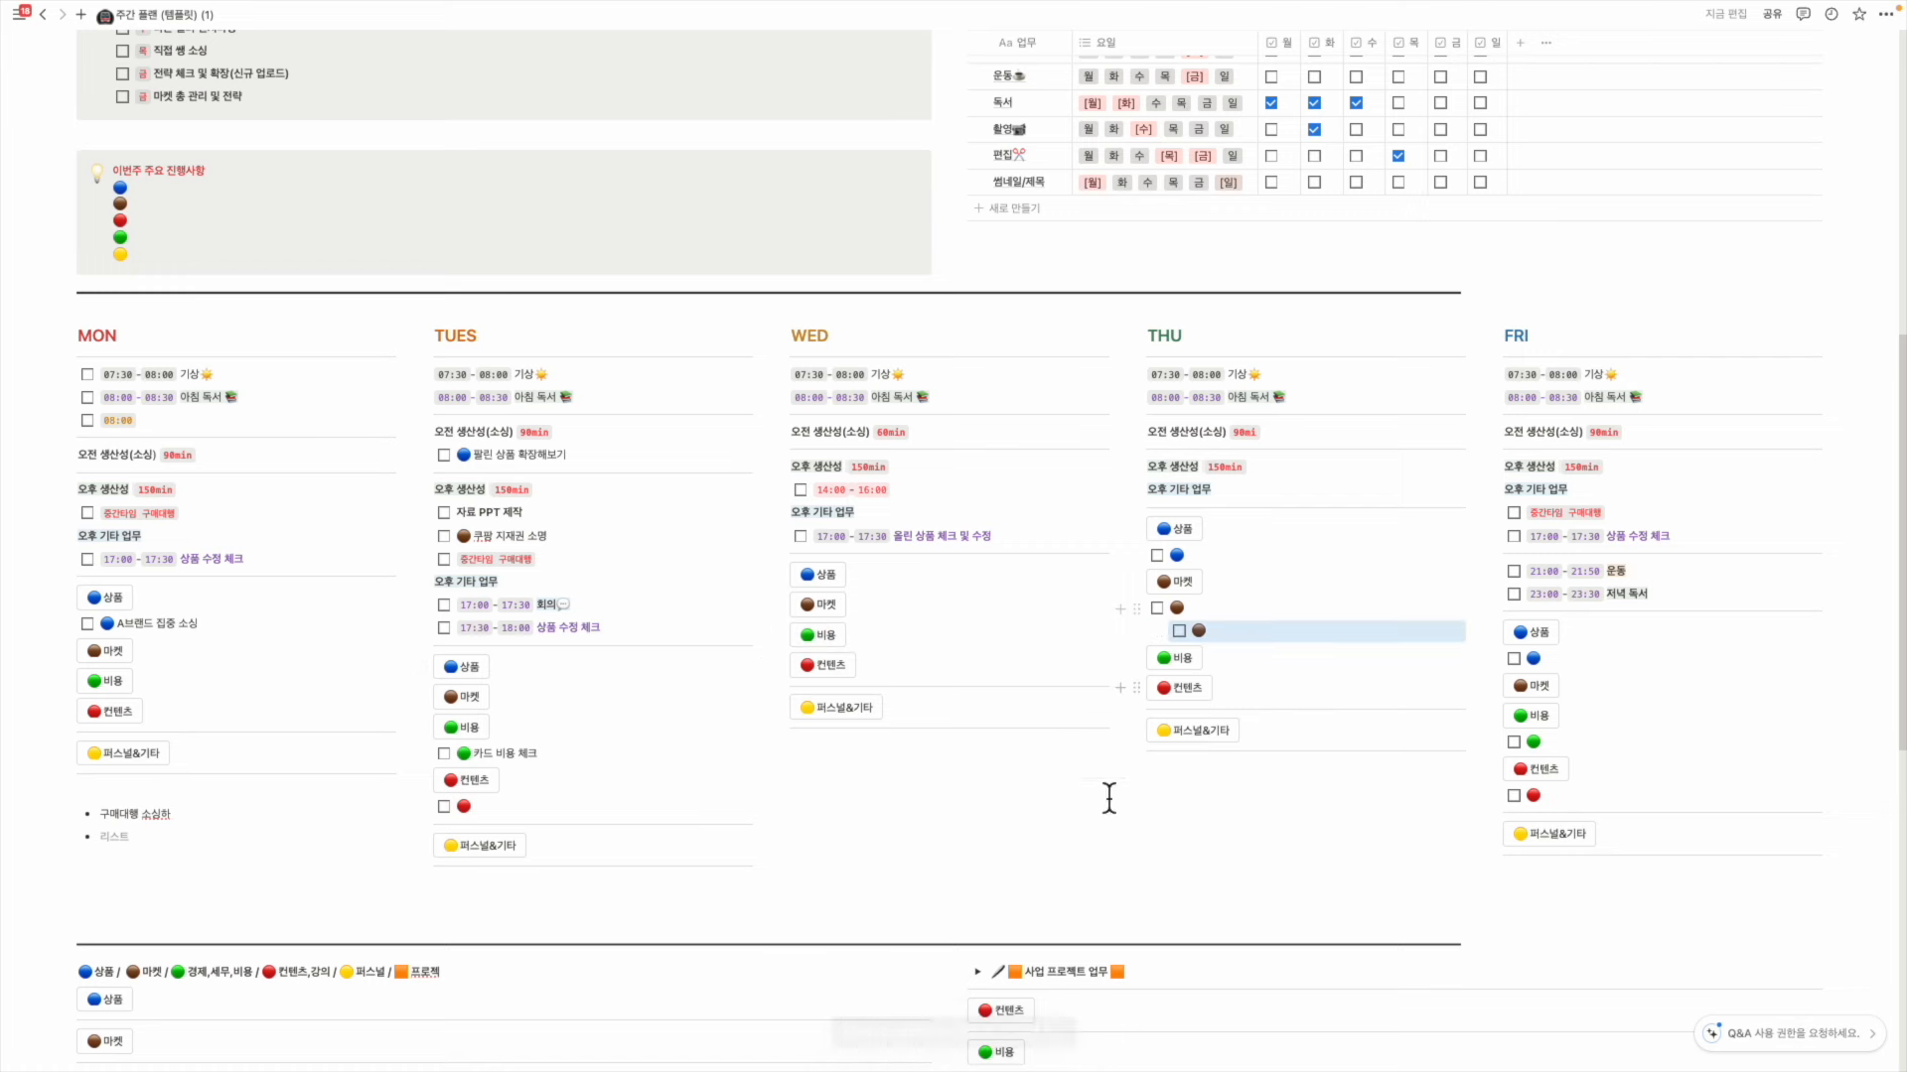
# Generate two 상품 to-dos and one 마켓 to-do with placeholder text in the category section below the weekly columns
pyautogui.scroll(-3, 1175, 800)
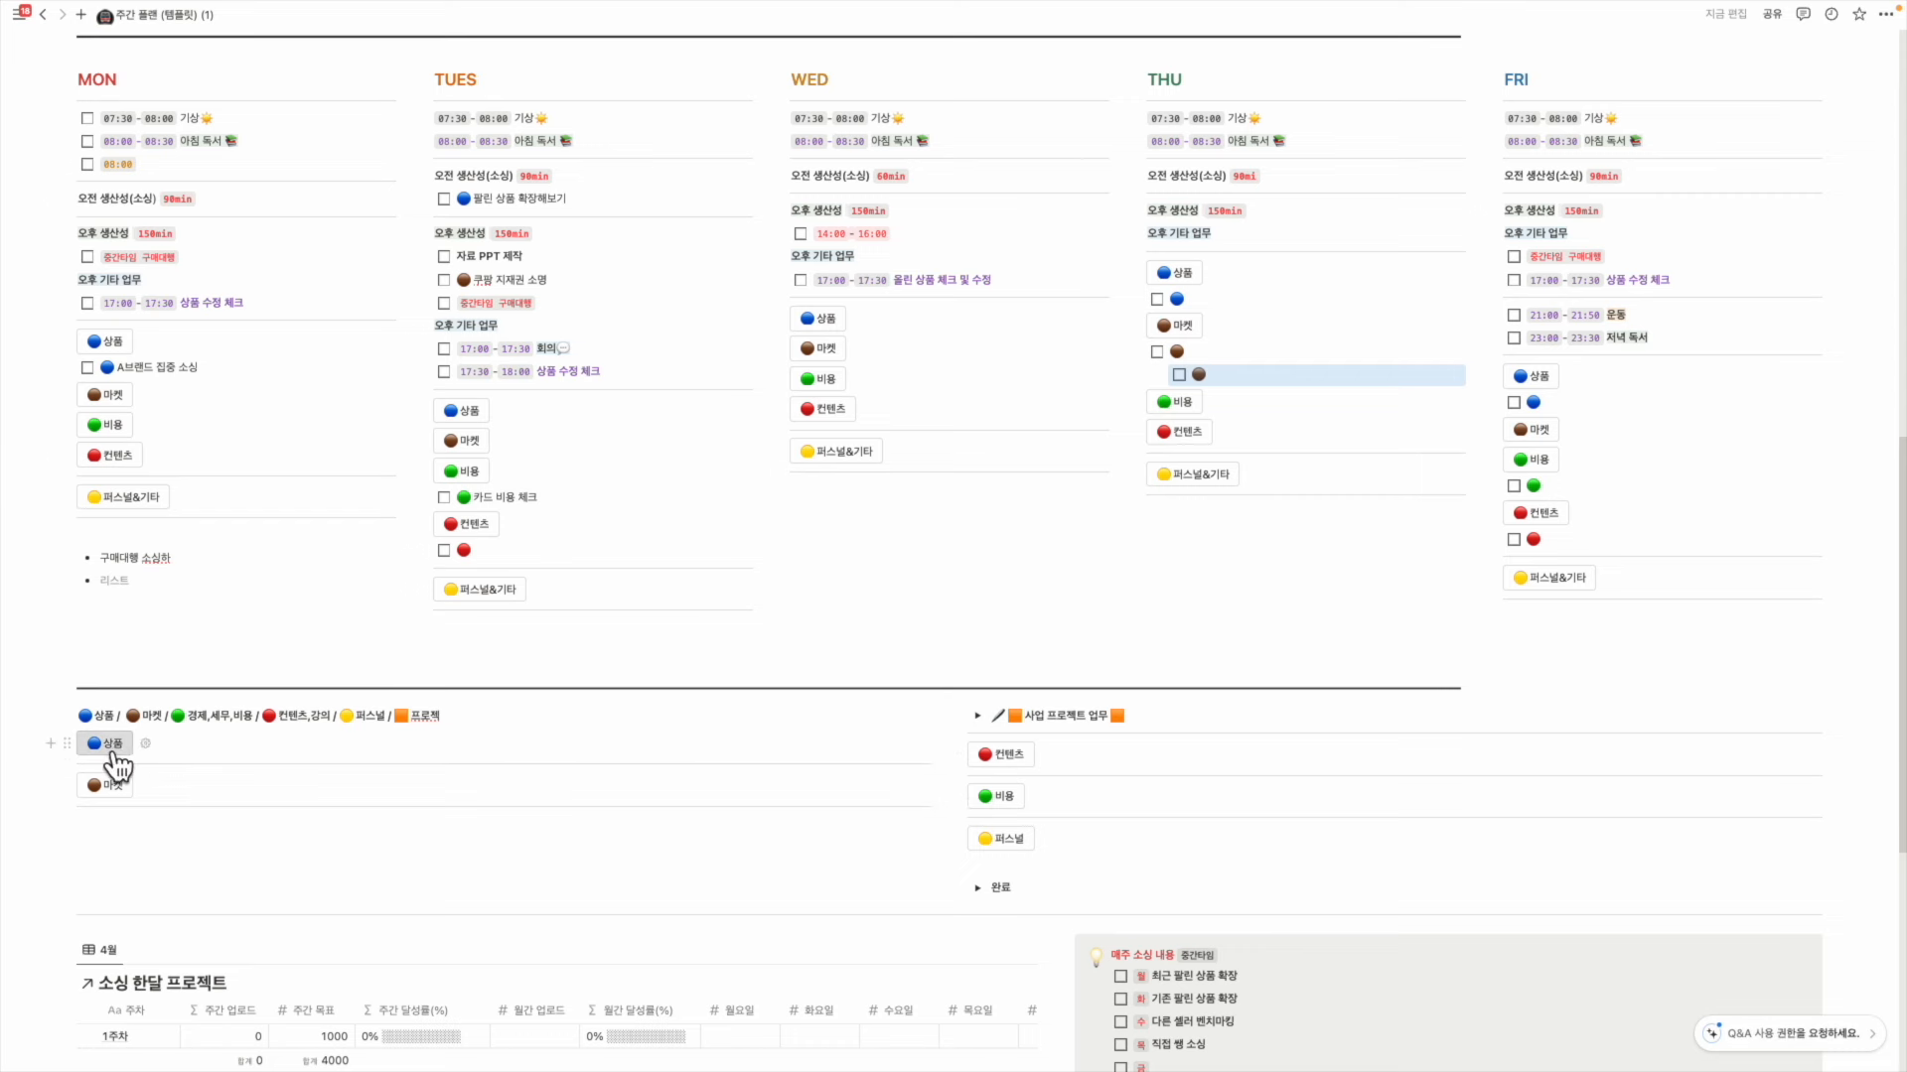
pyautogui.scroll(-1, 129, 769)
pyautogui.click(109, 708)
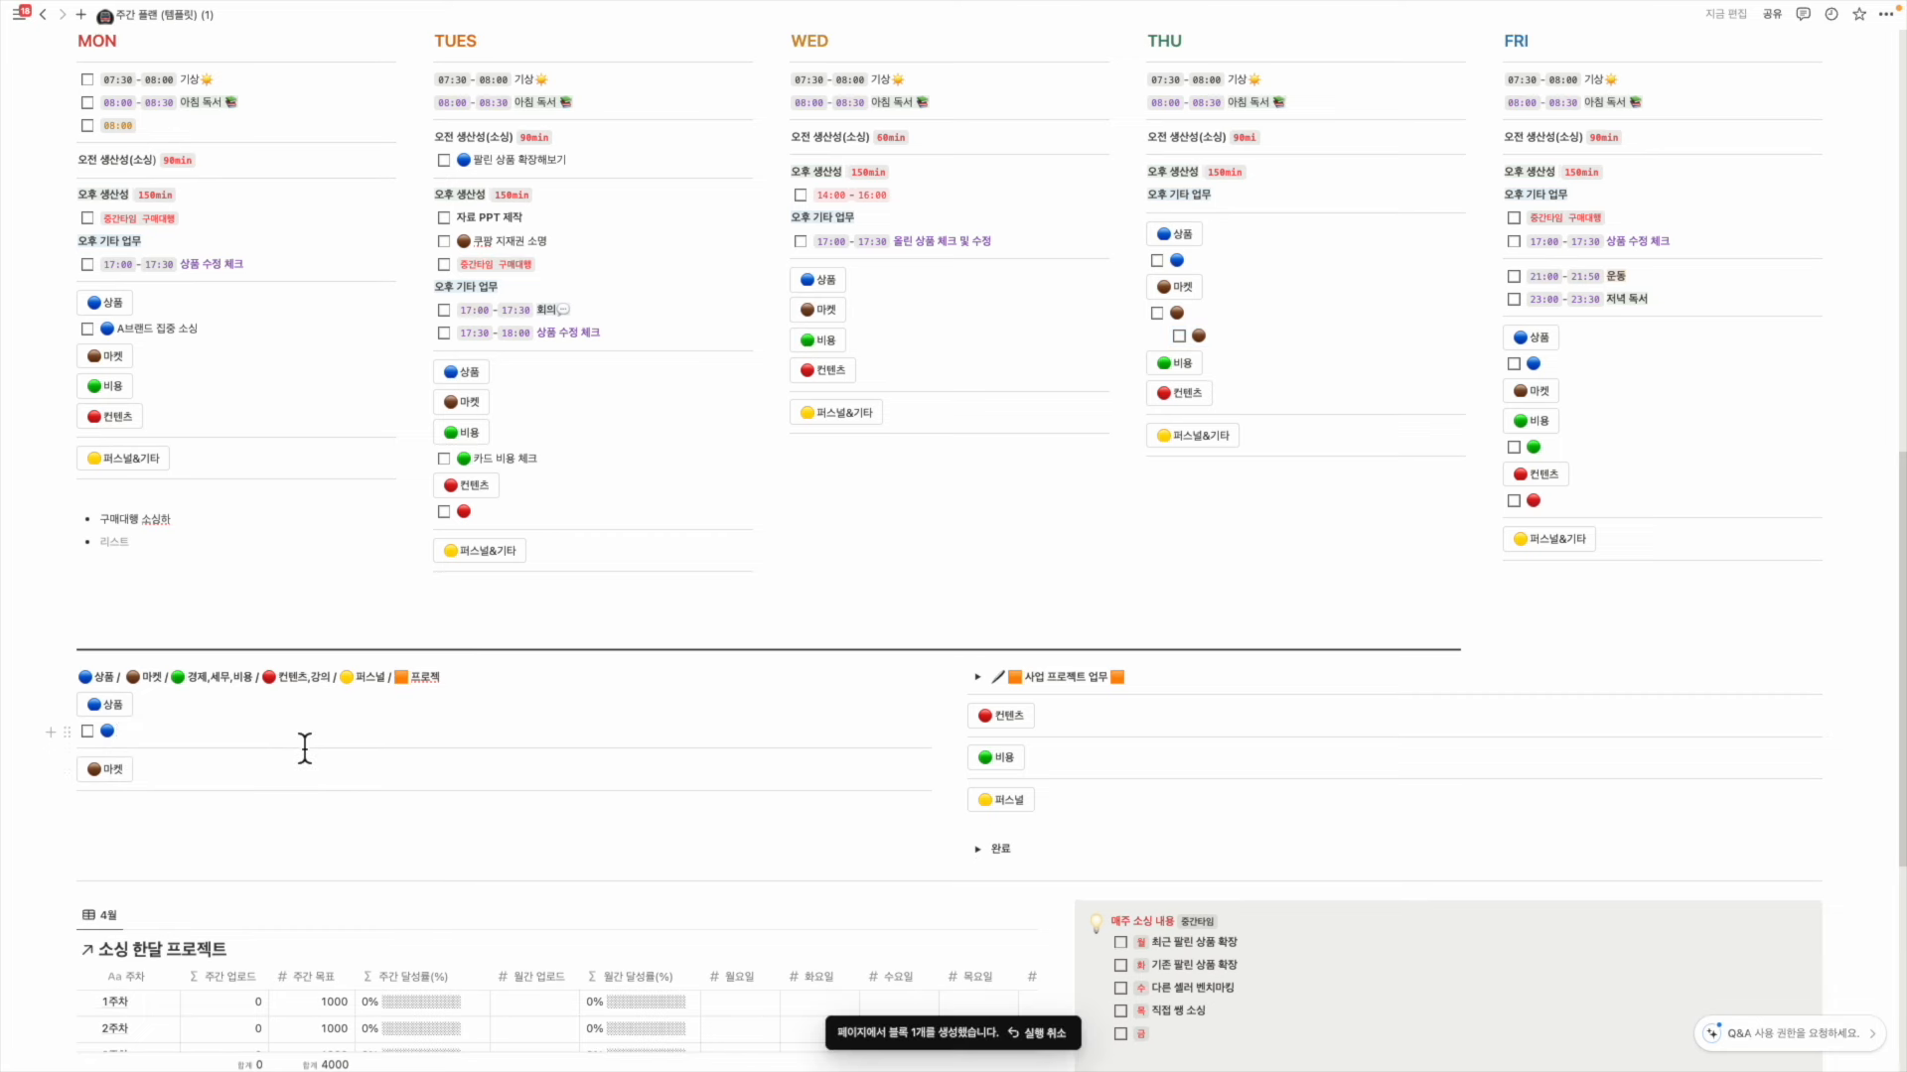
pyautogui.write('아ㅣㄴ아ㅣㄴㅁ아ㅓ')
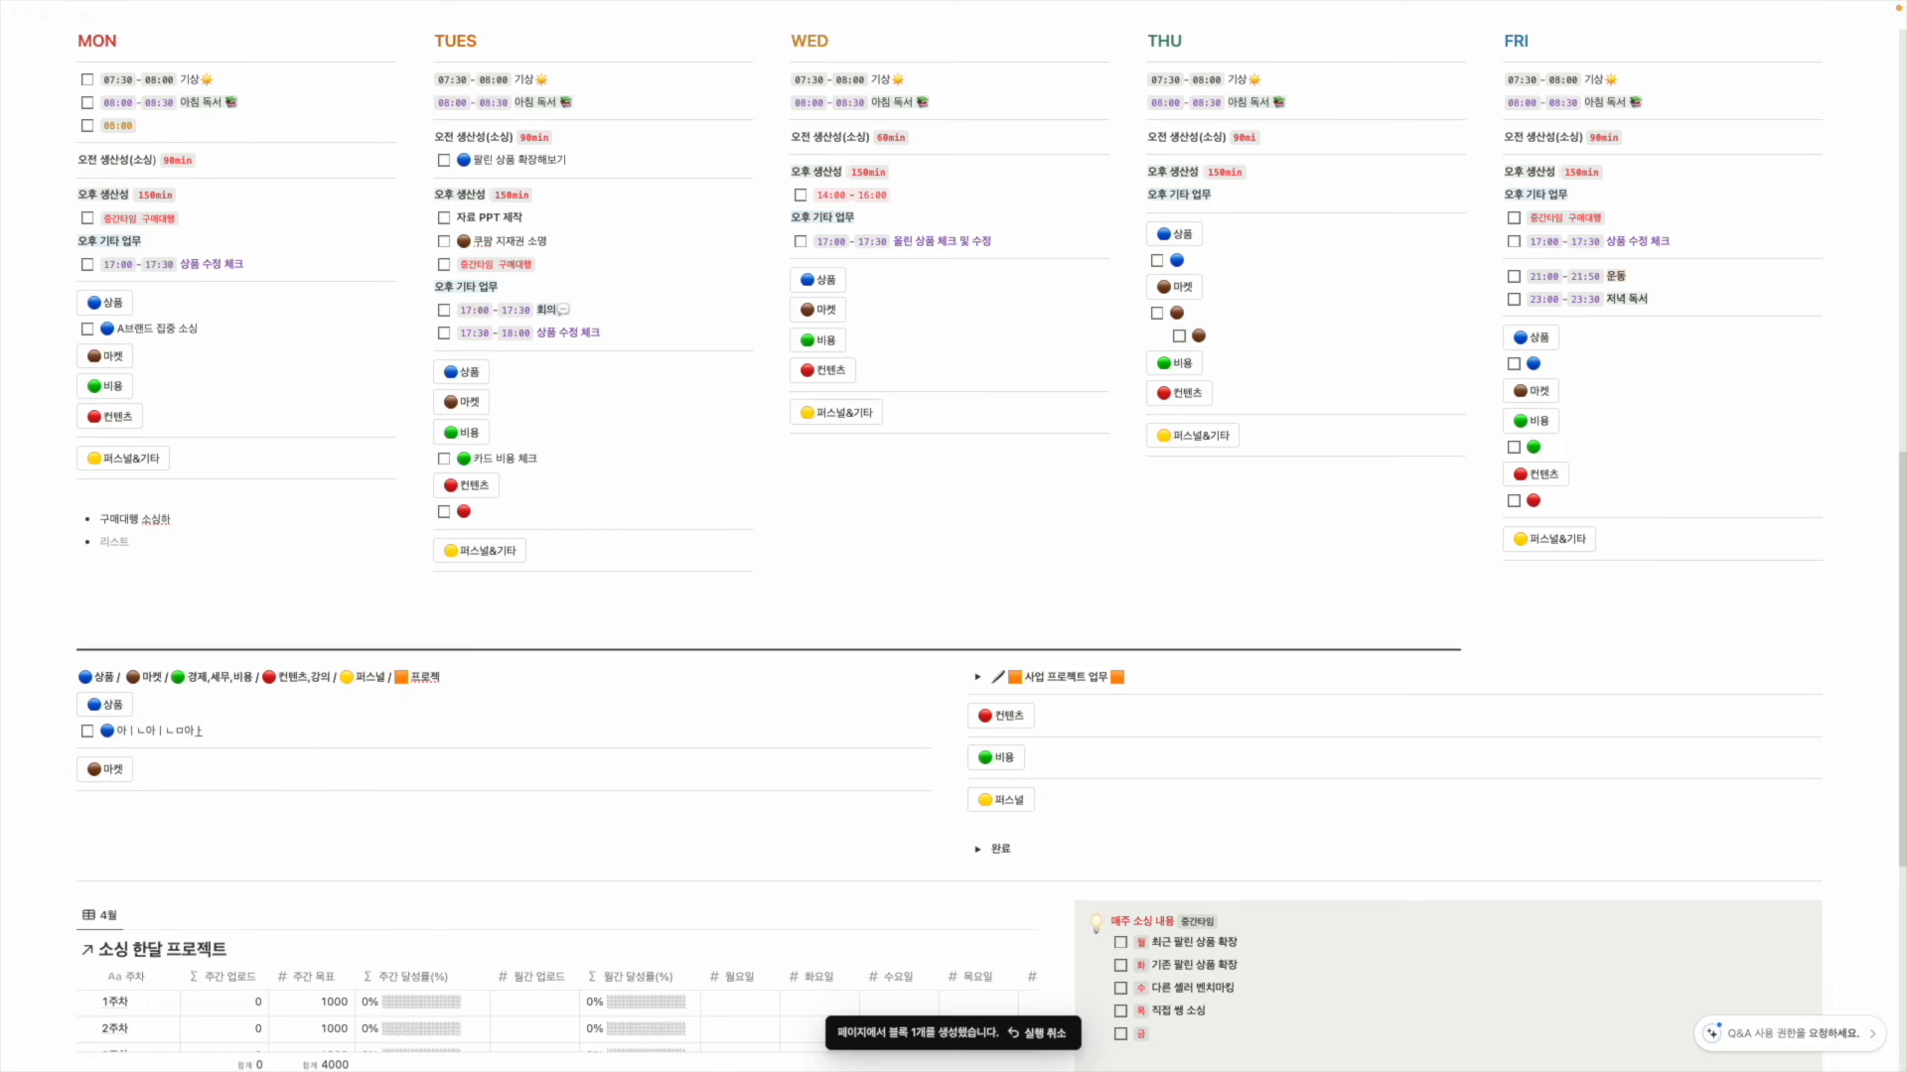
pyautogui.click(111, 704)
pyautogui.write('ㅇㄹㄴㅇㄹㄴㅇㄹ')
pyautogui.click(117, 792)
pyautogui.write('ㄴㅇㄹㄴㅇㄹ')
# Generate a 비용 to-do and a 컨텐츠 to-do reading ㄴㅇㄹㄴㅇㄹ below 사업 프로젝트 업무
pyautogui.click(1014, 760)
pyautogui.write('ㄴㅇㄹㄴㅇㄹ')
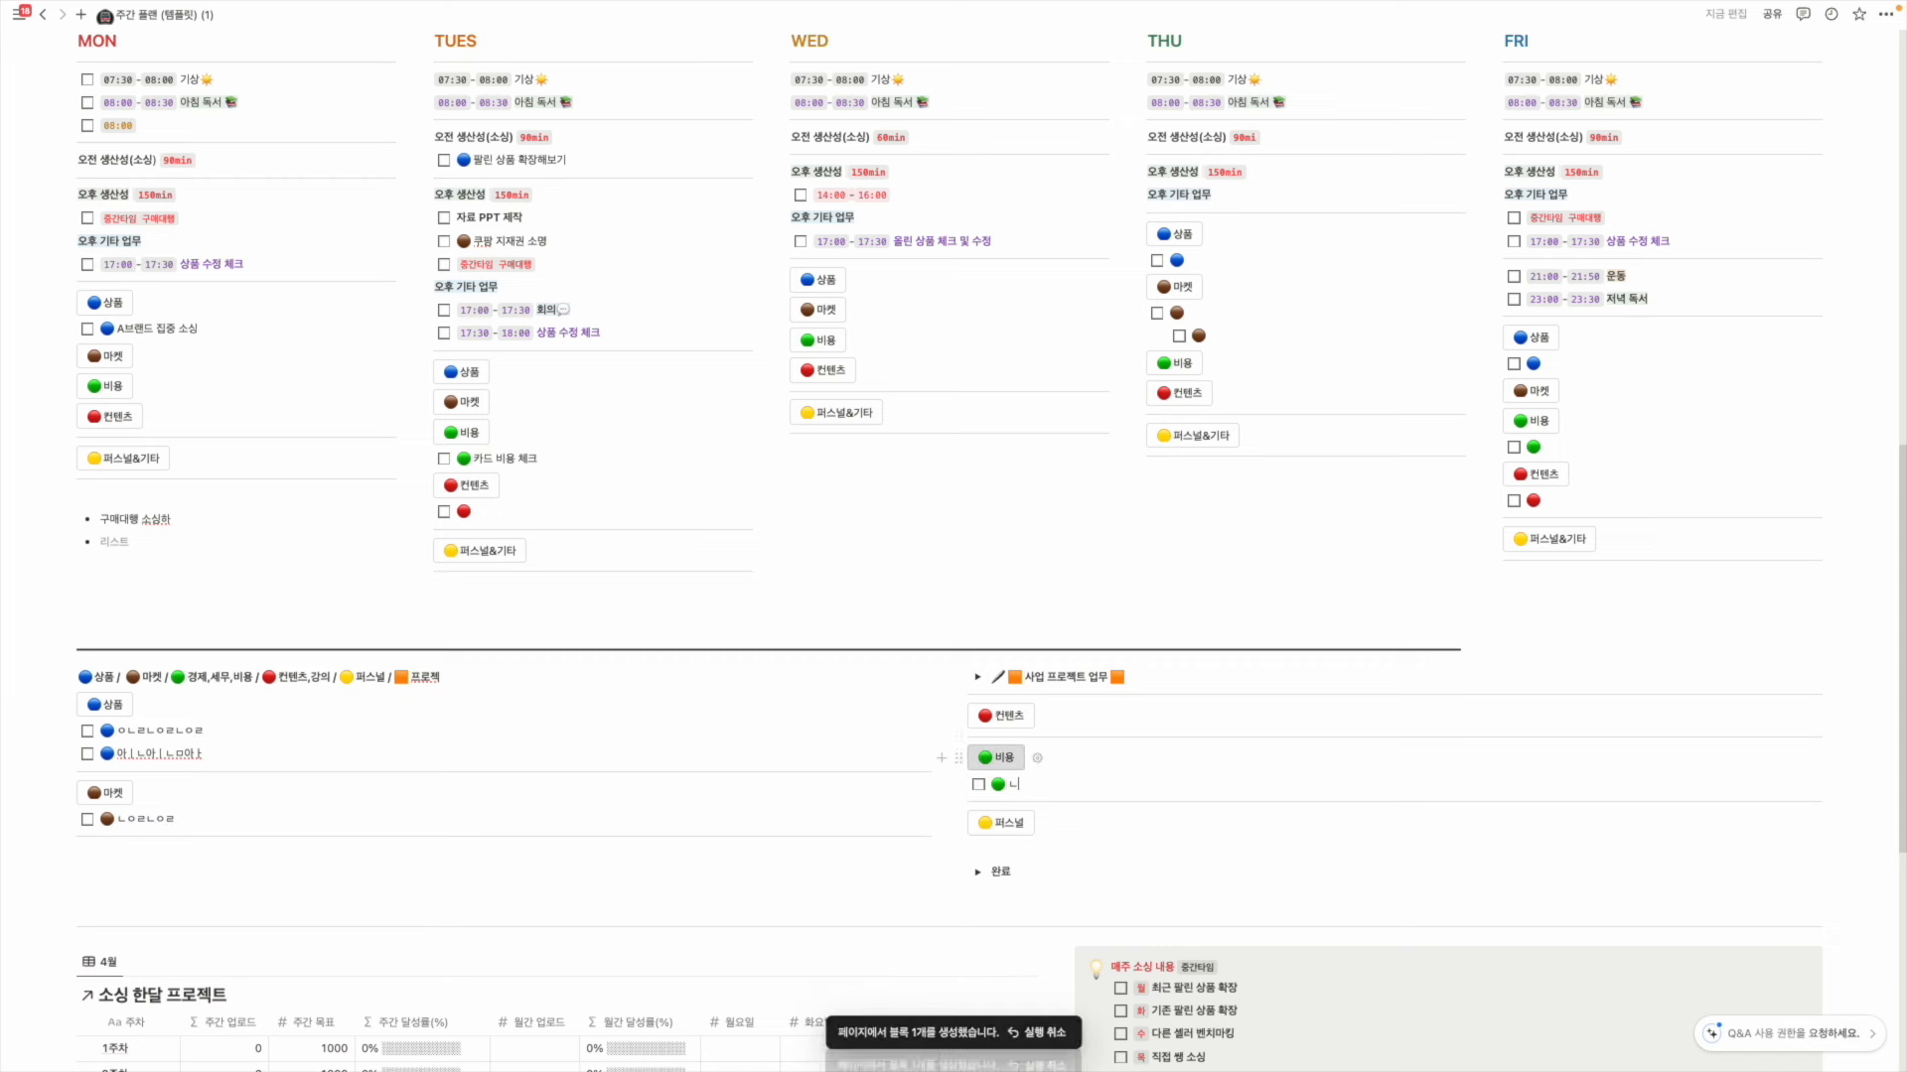
pyautogui.click(1021, 722)
pyautogui.write('ㄴㅇㄹㄴㅇㄹ')
# Generate two 퍼스널 to-dos below 사업 프로젝트 업무, one with placeholder text and one reading 병원 검진
pyautogui.click(1003, 845)
pyautogui.write('ㄴㄹㅇㄹ')
pyautogui.click(1005, 847)
pyautogui.write('ㄴㅇㄹ니ㅇㄹ')
pyautogui.moveTo(1100, 882); pyautogui.dragTo(1007, 872)
pyautogui.write('병원 겝')
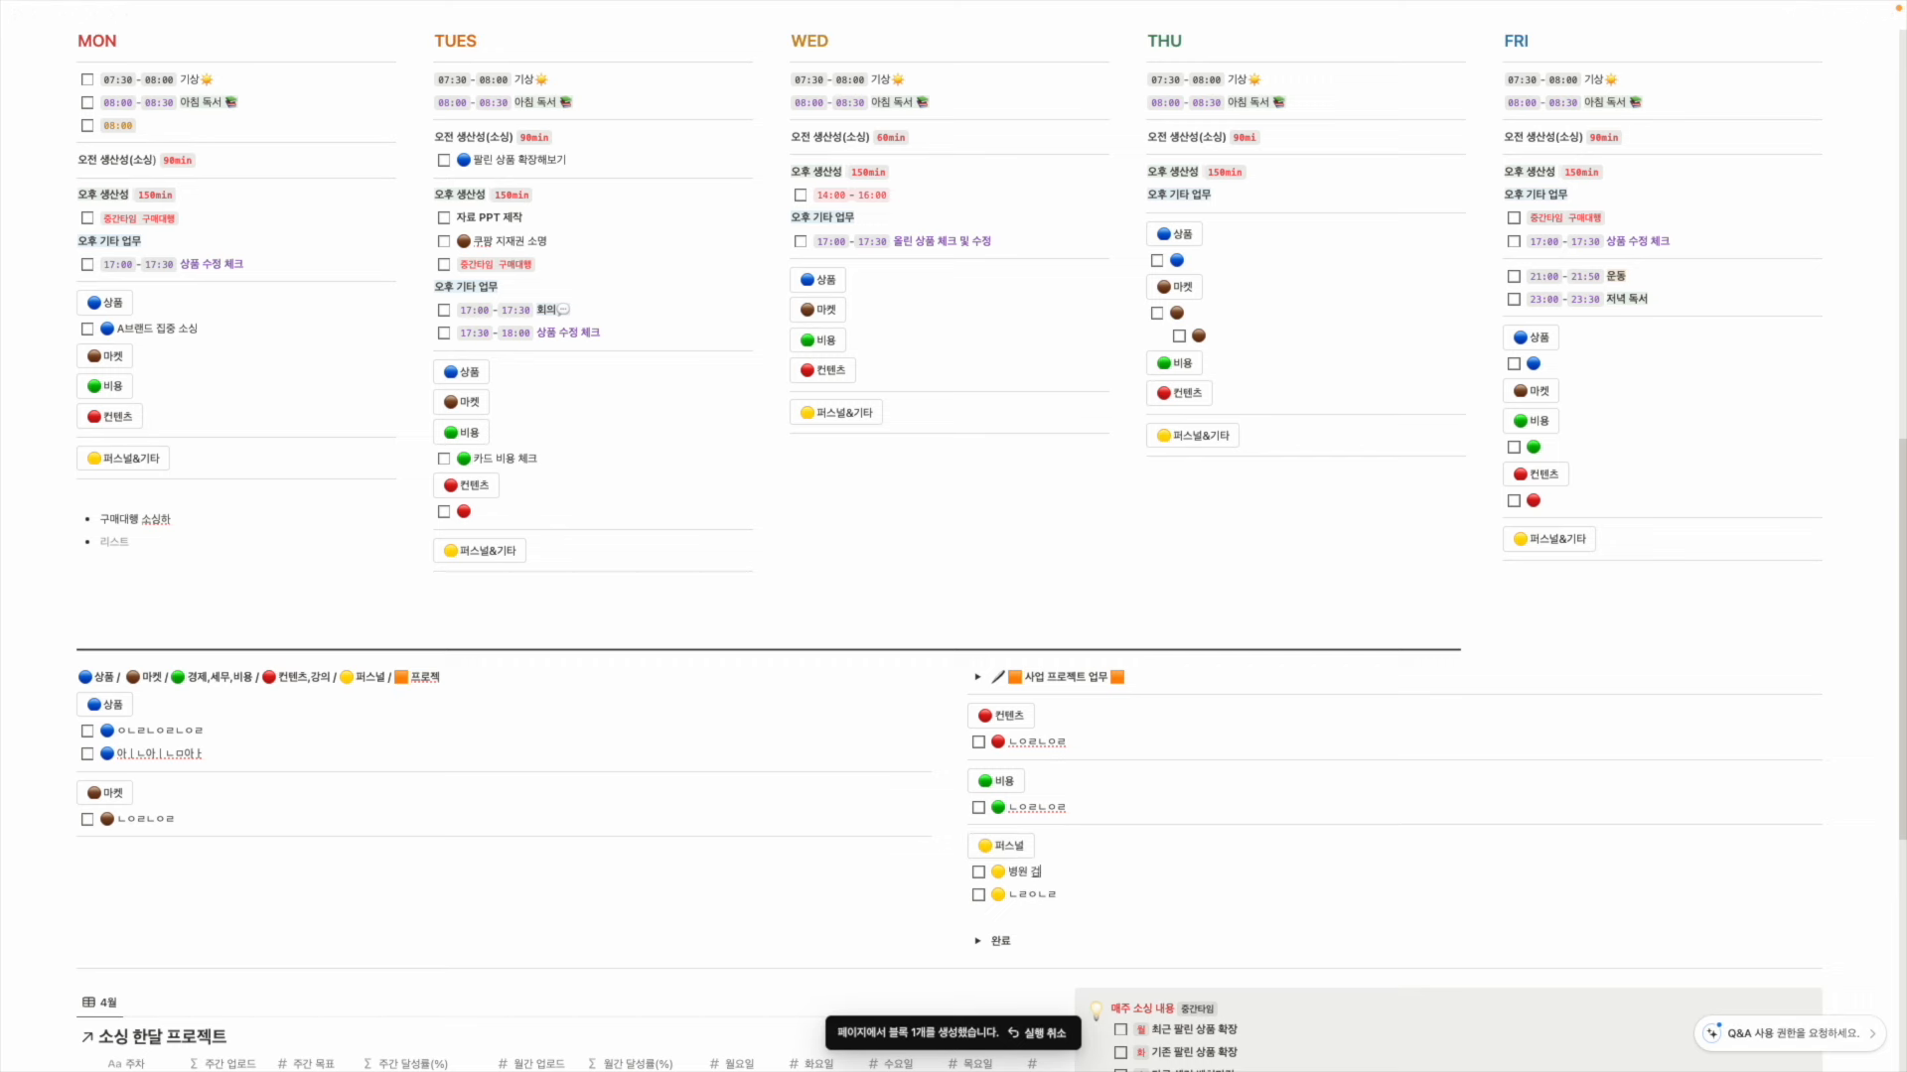
pyautogui.write('ㄴ')
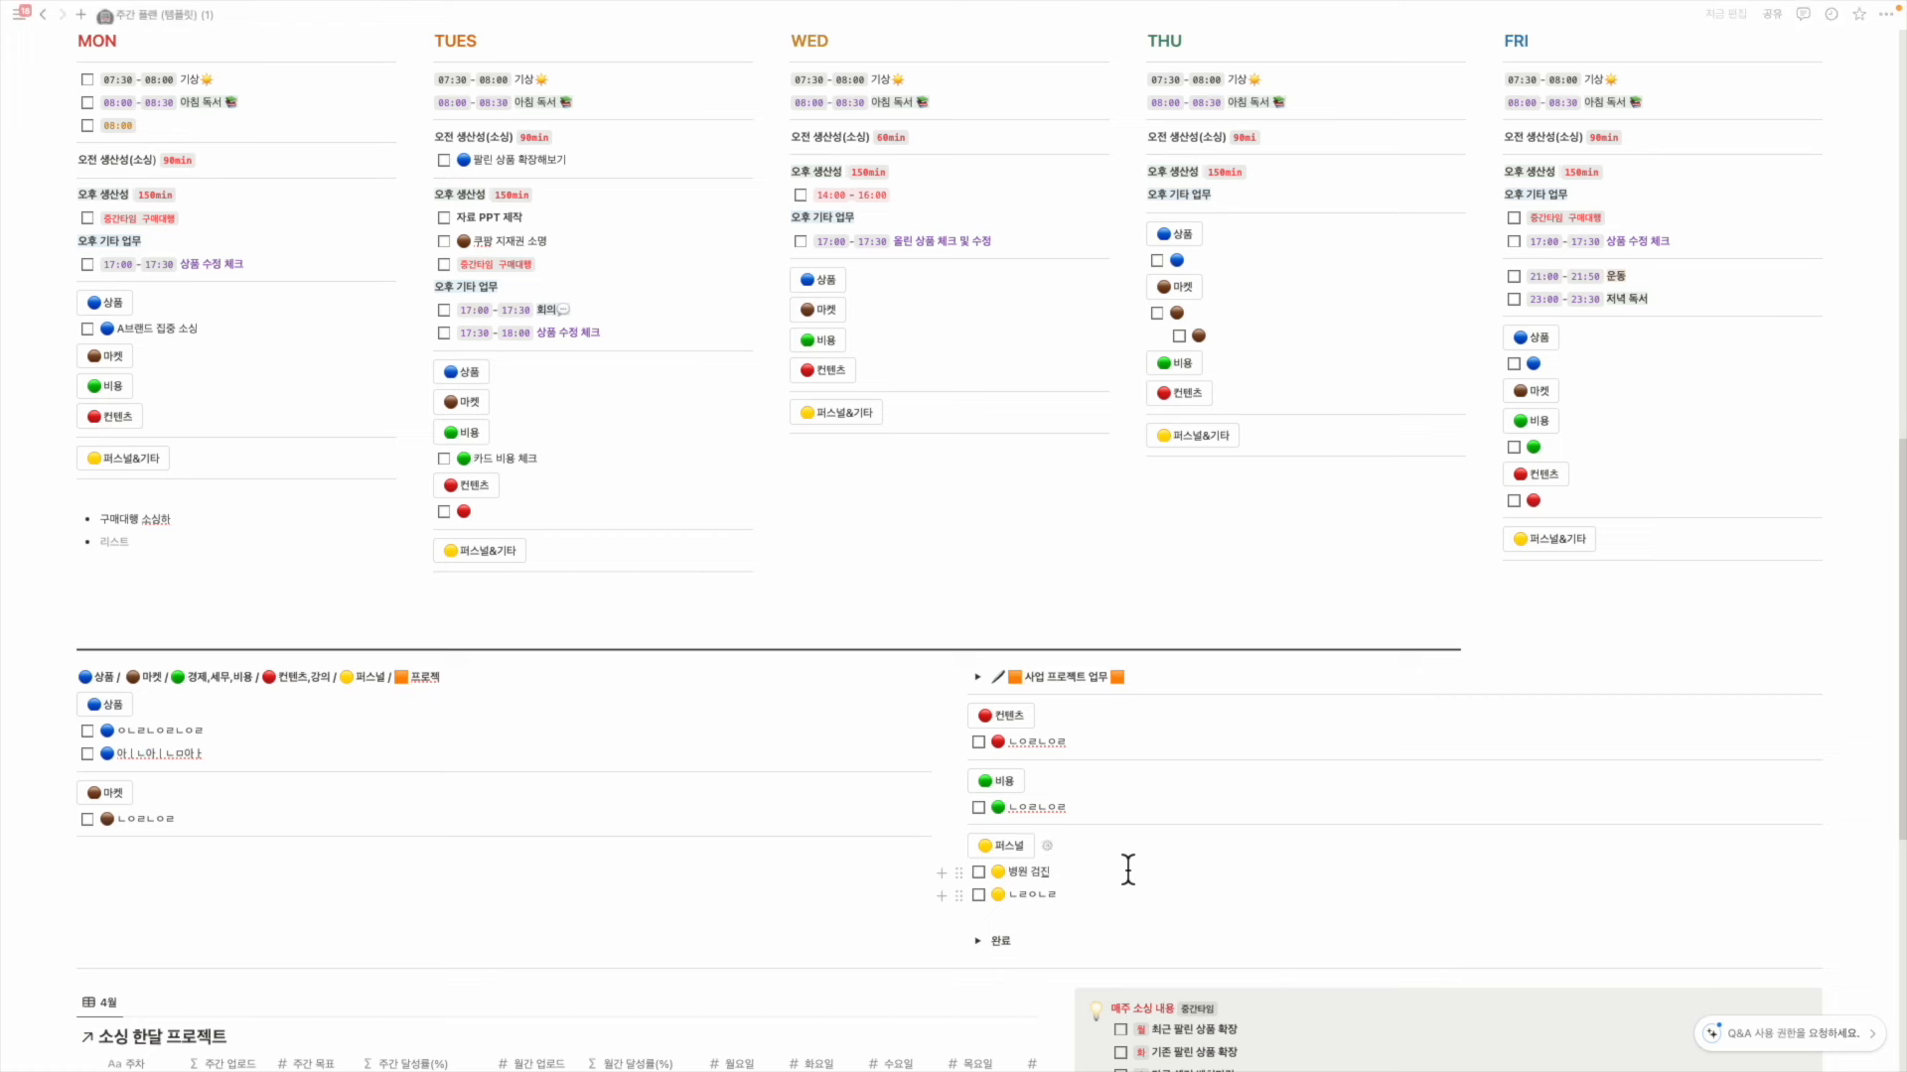
# Move the 병원 검진 to-do below 퍼스널&기타 under FRI
pyautogui.click(1081, 881)
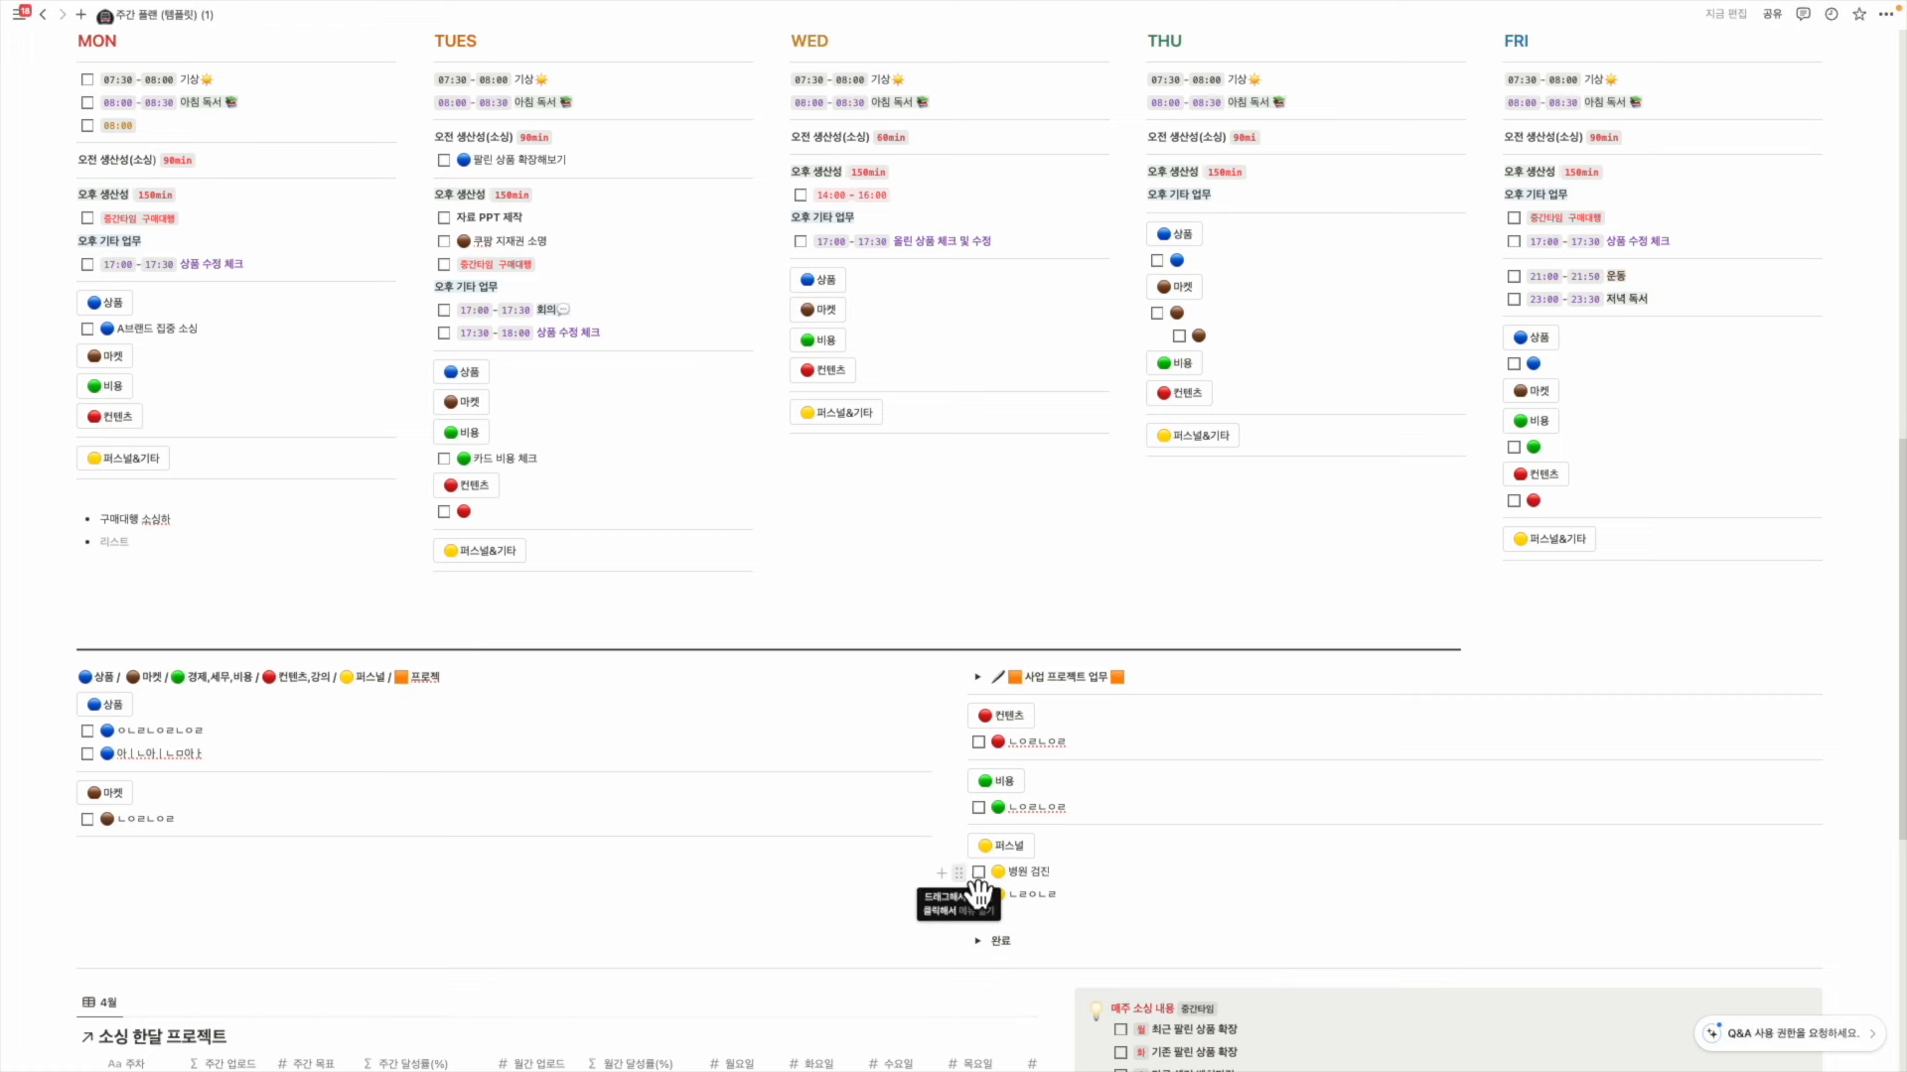
pyautogui.moveTo(966, 878); pyautogui.dragTo(1480, 564)
# In the 매주 소싱 내용 callout, clear the text after the 월 label and erase most of the 화 item's text
pyautogui.scroll(-3, 1146, 864)
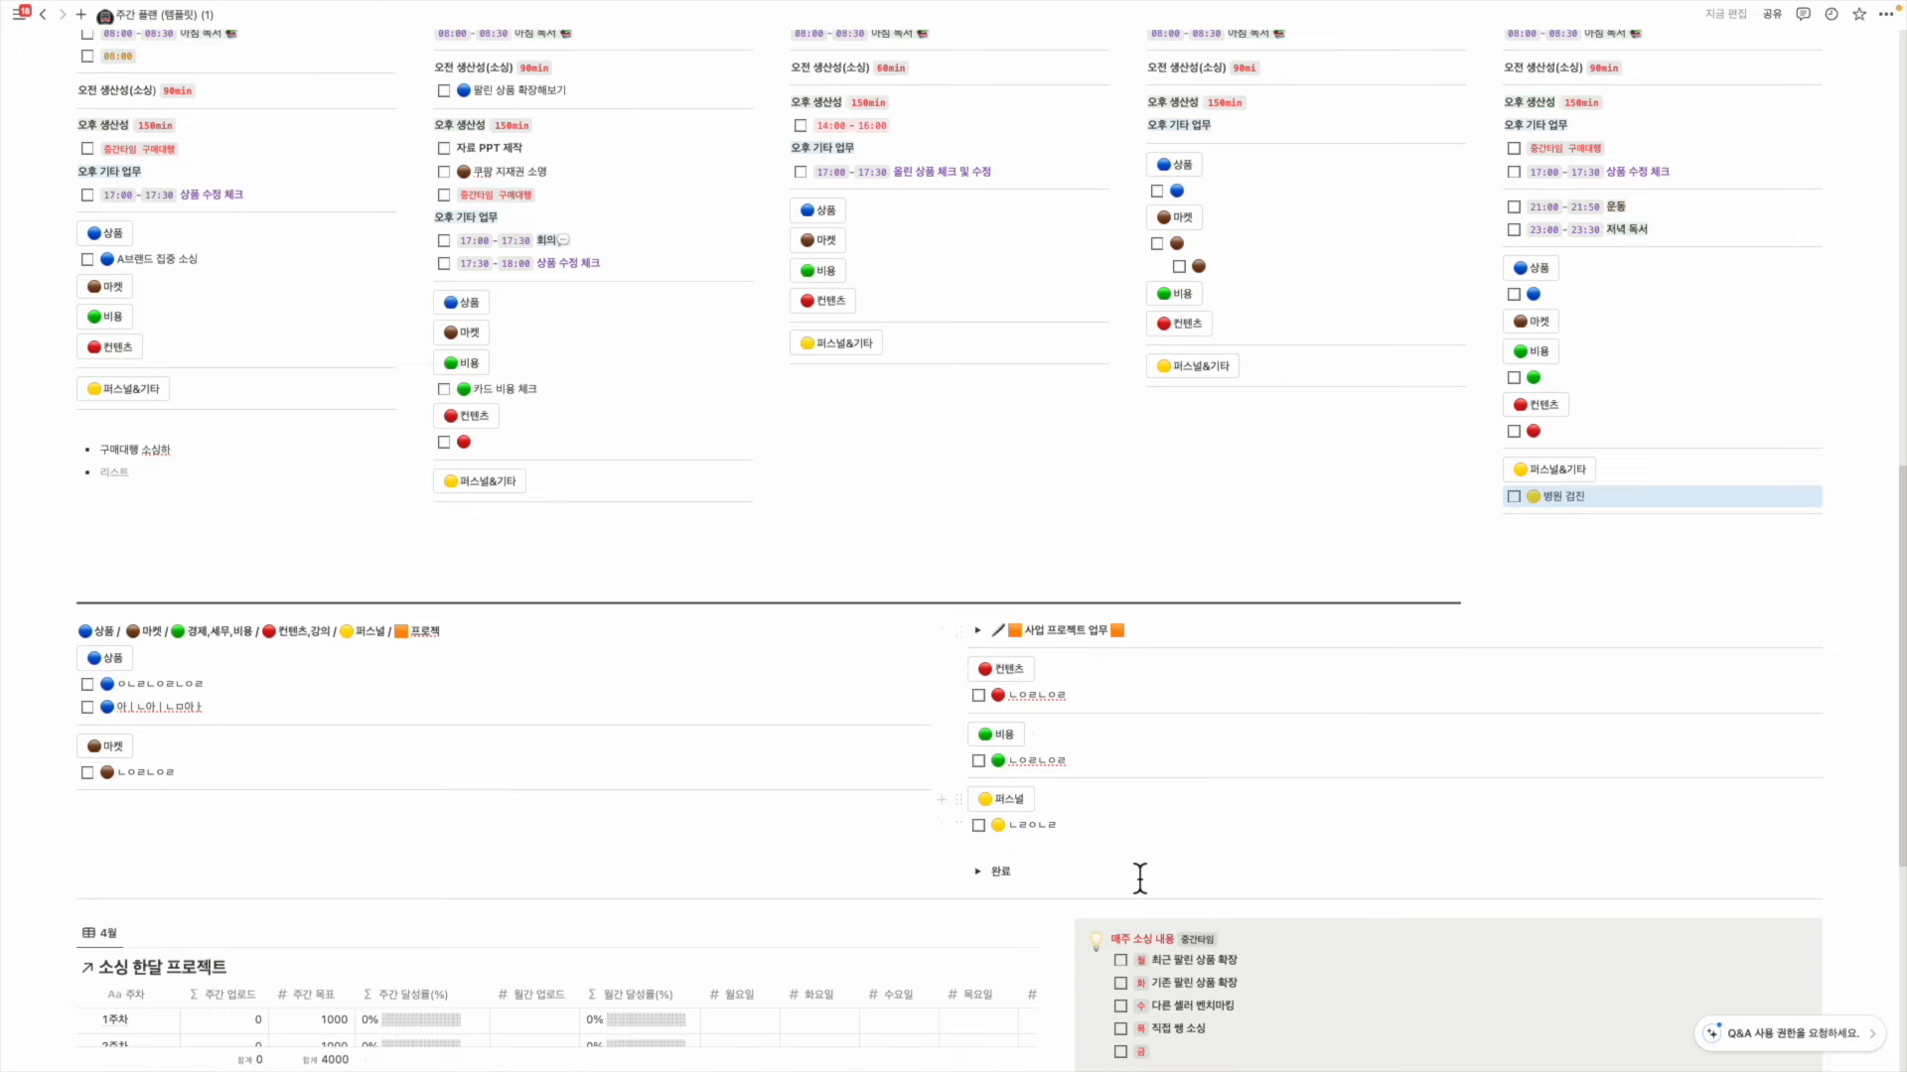
pyautogui.moveTo(1271, 878); pyautogui.dragTo(1185, 903)
pyautogui.press('BackSpace')
pyautogui.press('BackSpace')
pyautogui.press('BackSpace')
pyautogui.press('BackSpace')
pyautogui.press('BackSpace')
pyautogui.press('BackSpace')
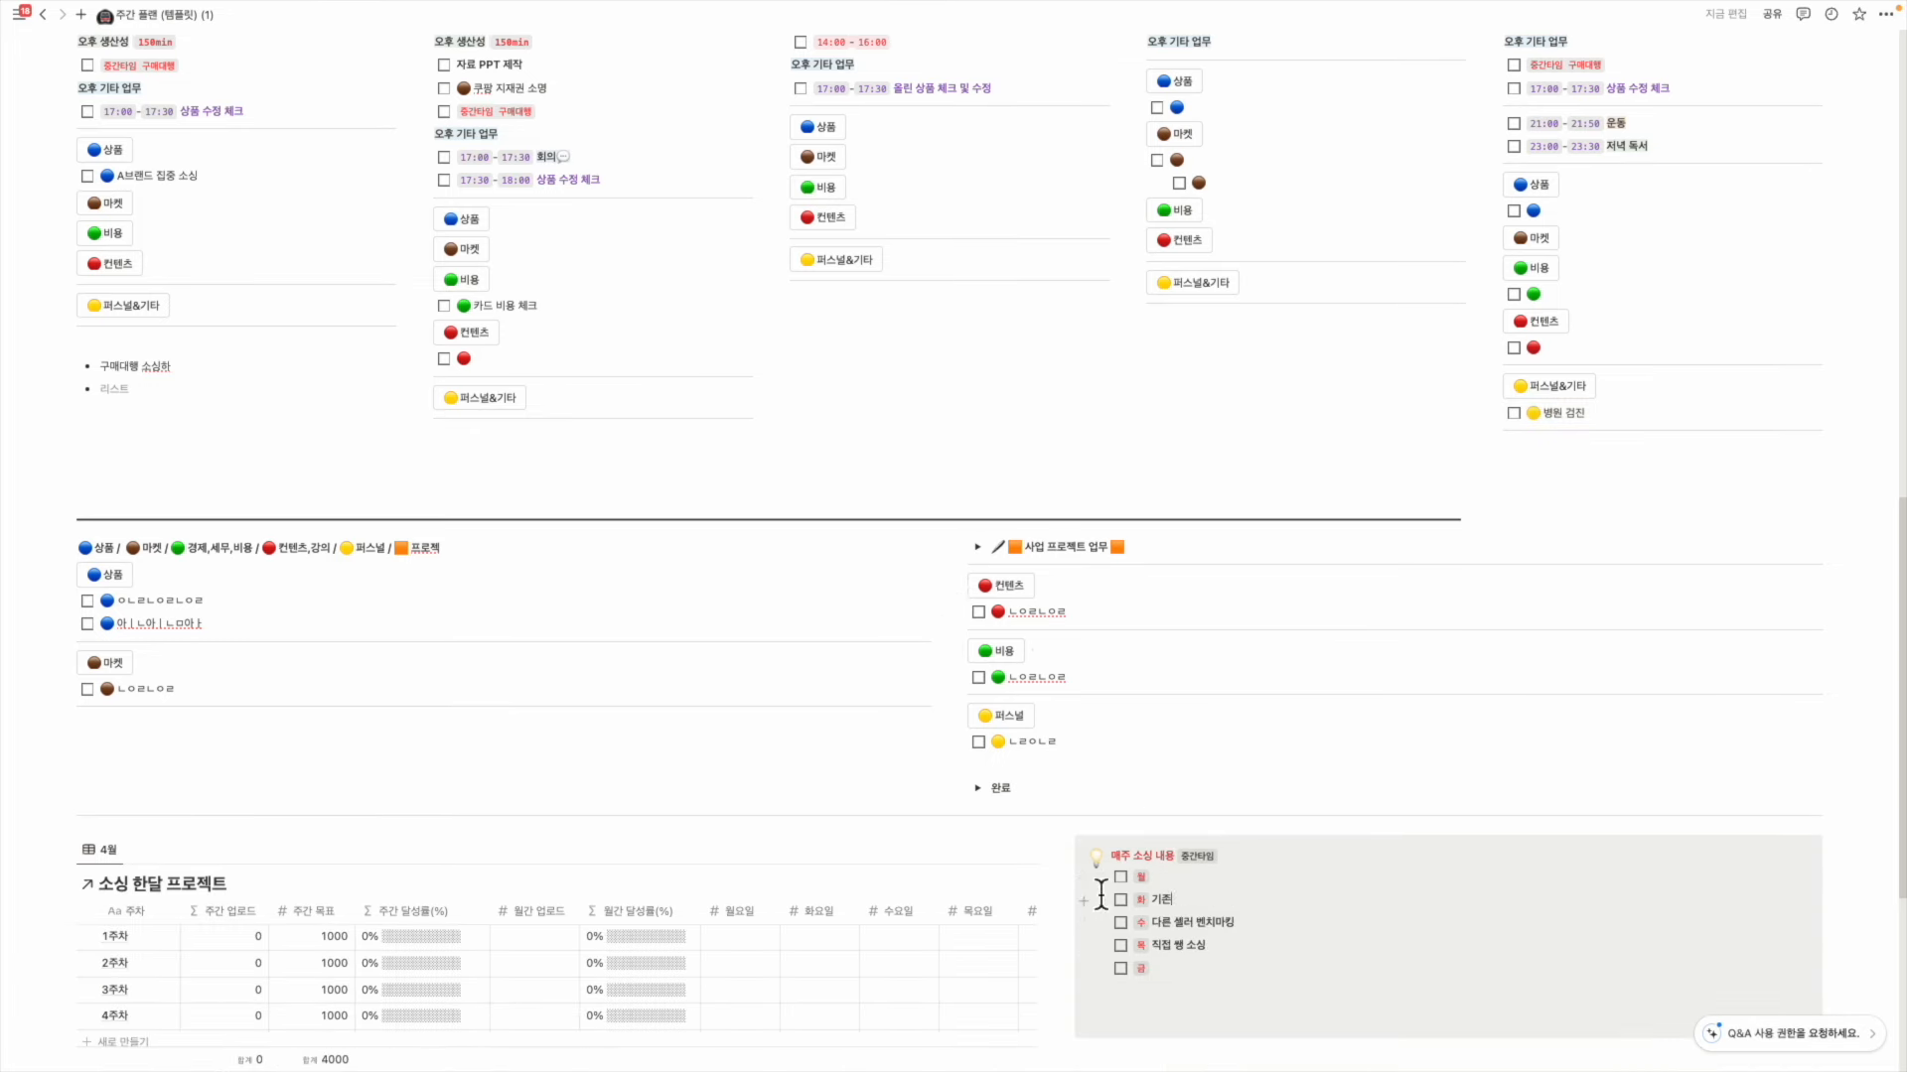
# Erase the remaining text after the 화 label in the 매주 소싱 내용 callout
pyautogui.click(1067, 849)
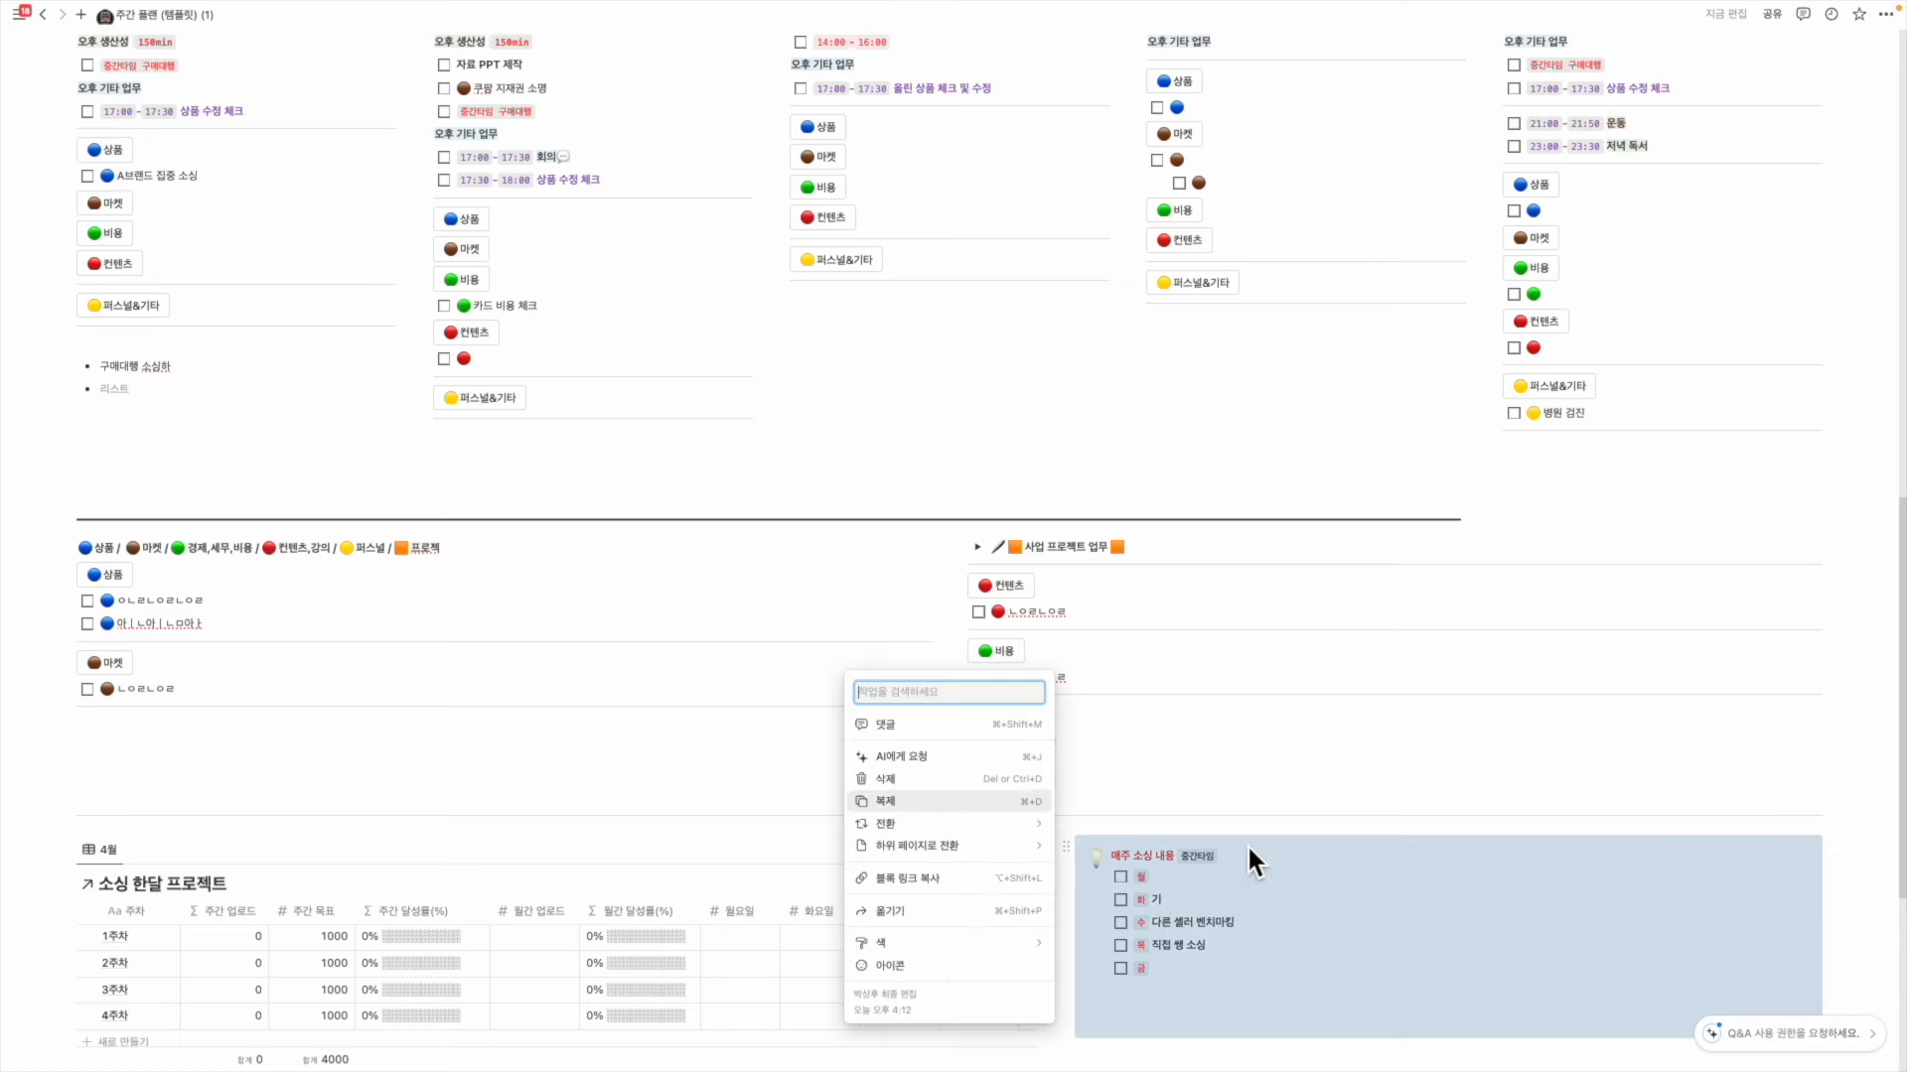
pyautogui.click(1307, 870)
pyautogui.click(1194, 927)
pyautogui.click(1187, 908)
pyautogui.press('BackSpace')
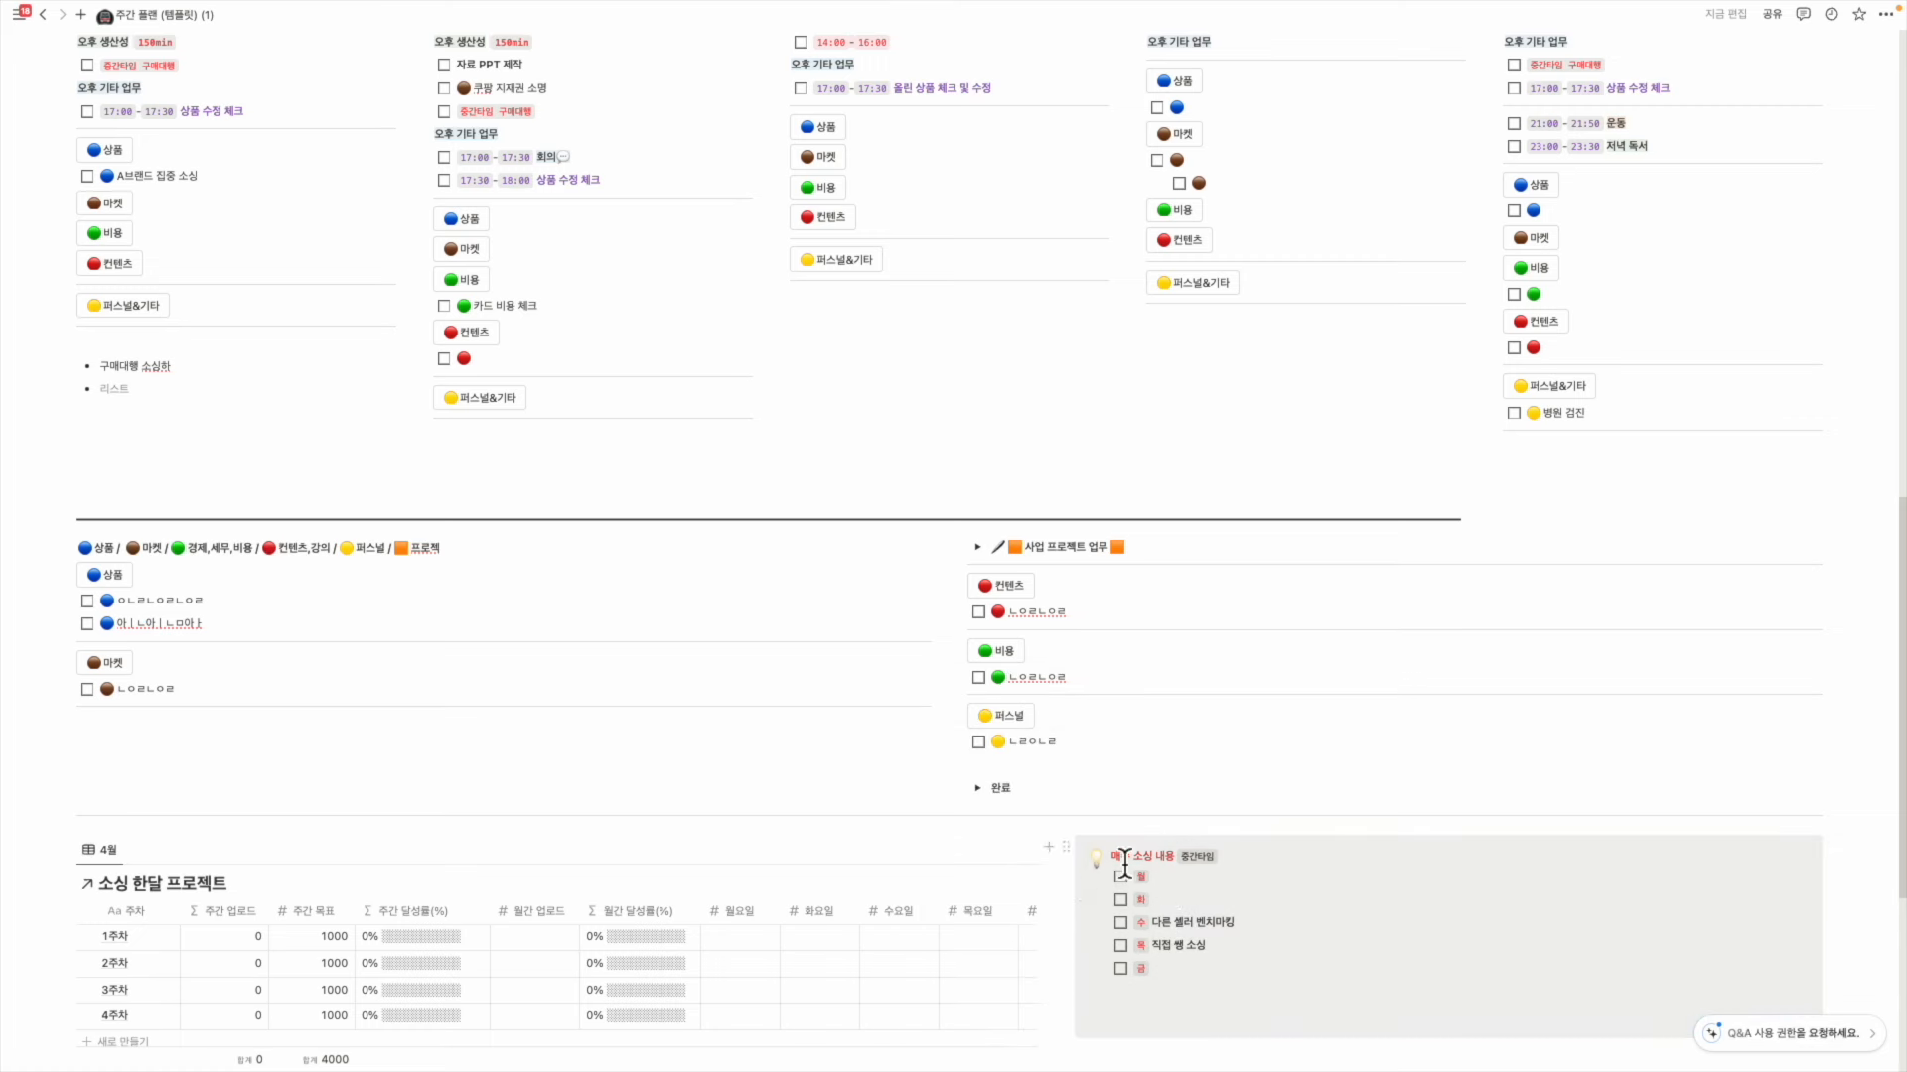
# Retitle the 매주 소싱 내용 callout as 주문처리 and fill its 월 item with 배대지 업무 집중하기
pyautogui.moveTo(1114, 867); pyautogui.dragTo(1219, 896)
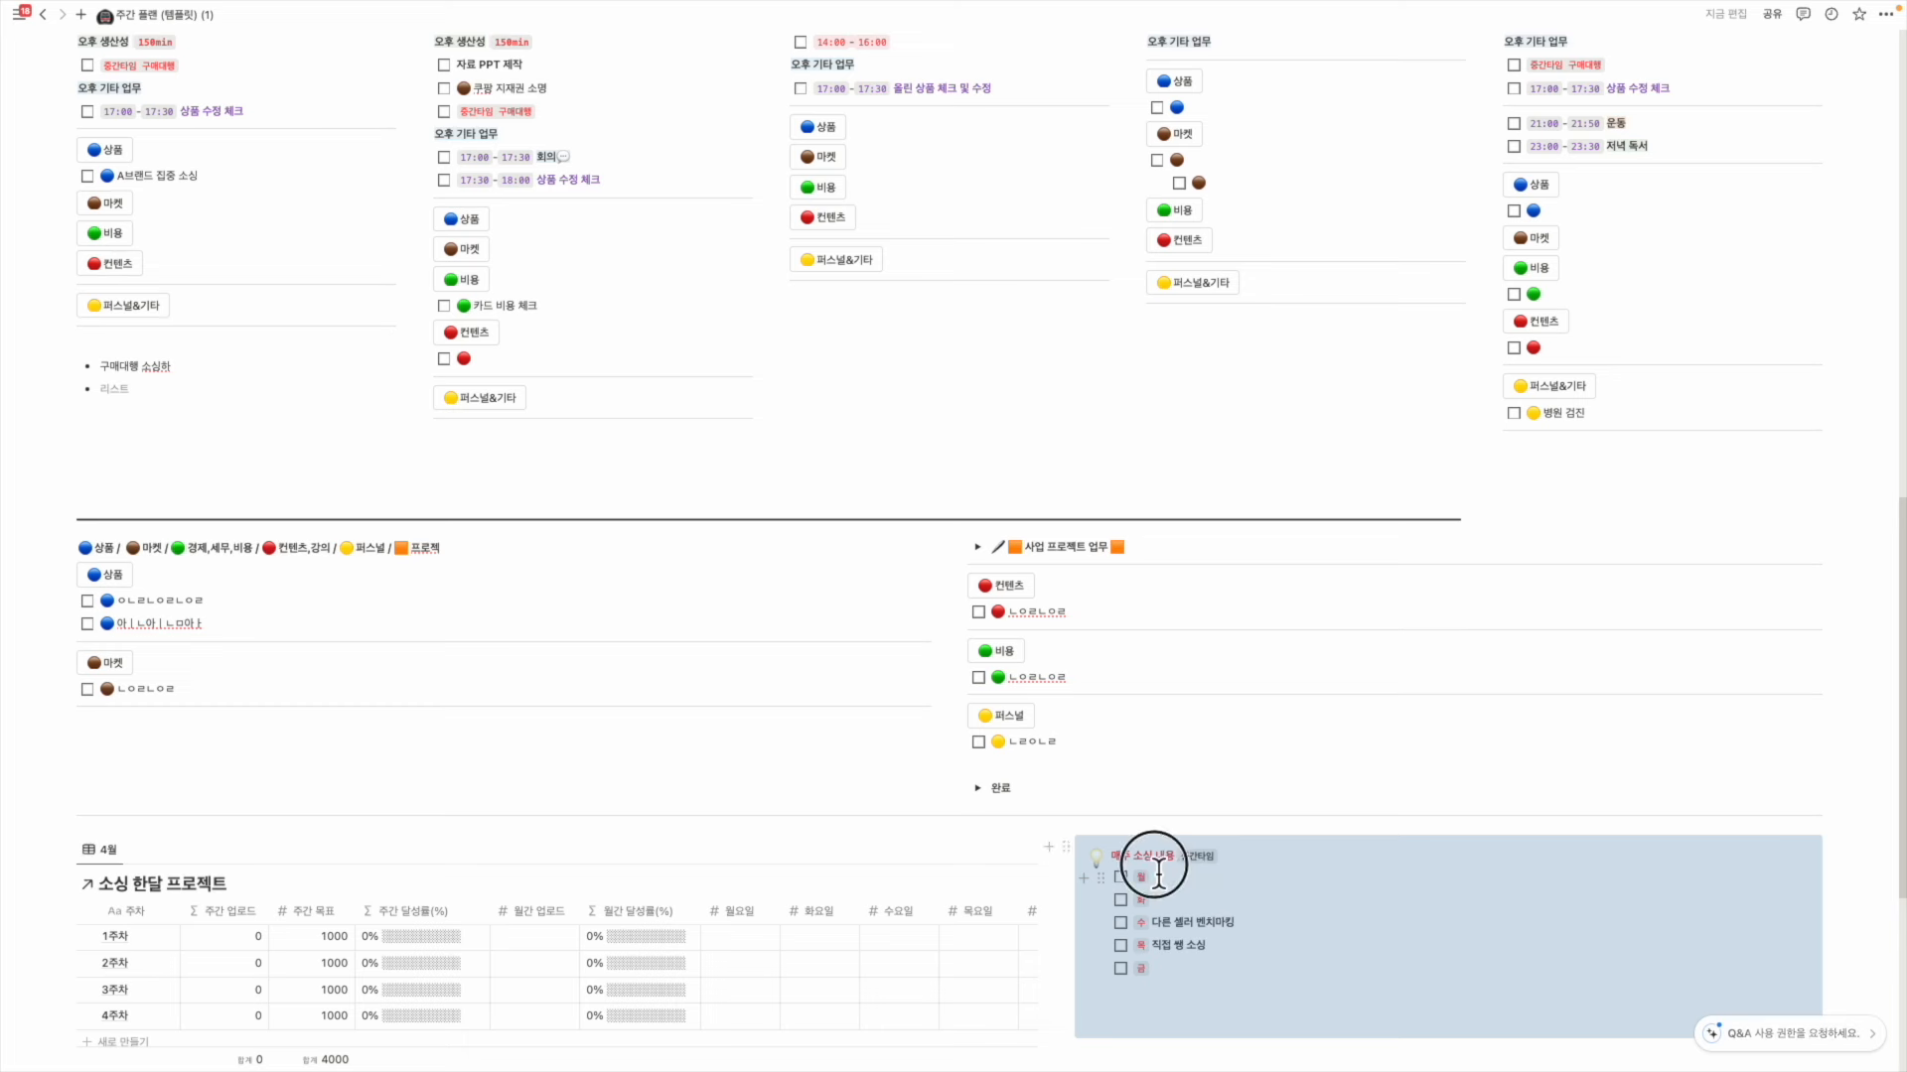
pyautogui.click(1323, 923)
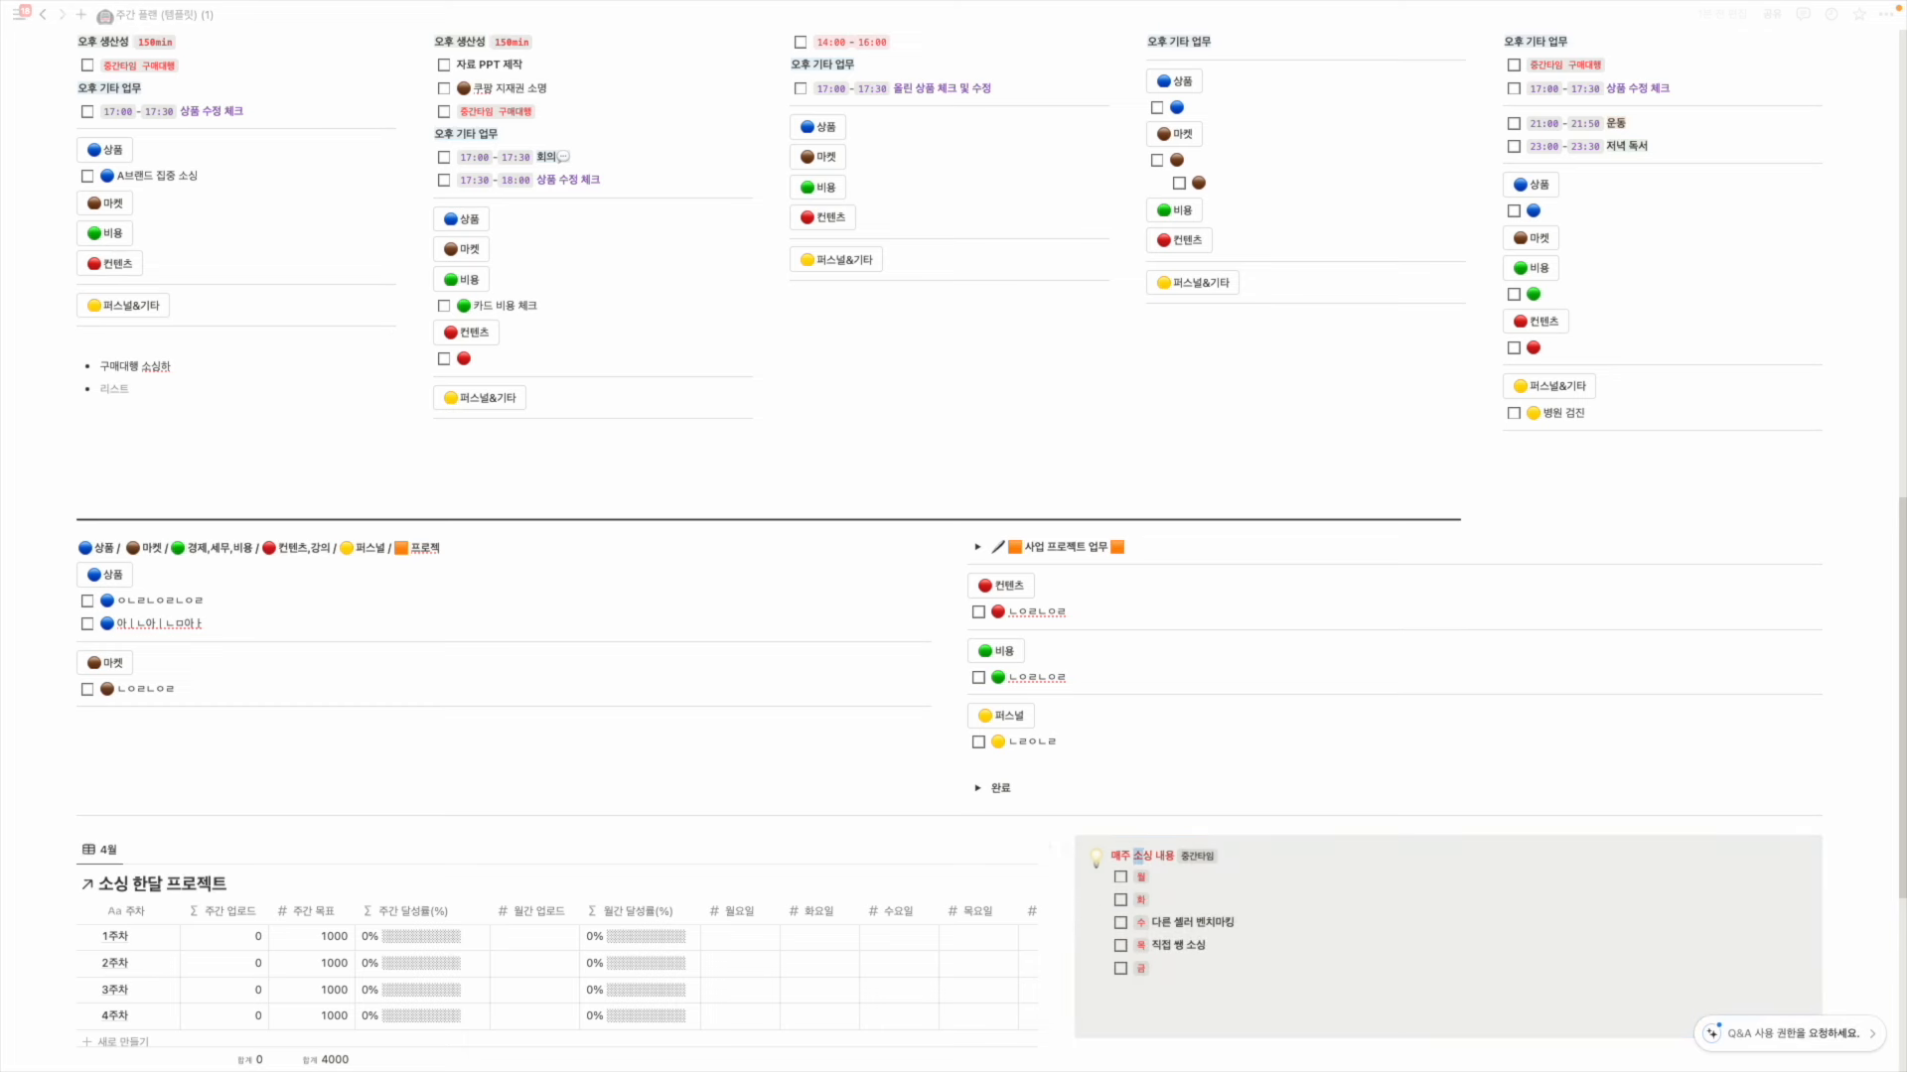
pyautogui.moveTo(1176, 856); pyautogui.dragTo(1131, 856)
pyautogui.press('BackSpace')
pyautogui.press('BackSpace')
pyautogui.write('주문처리')
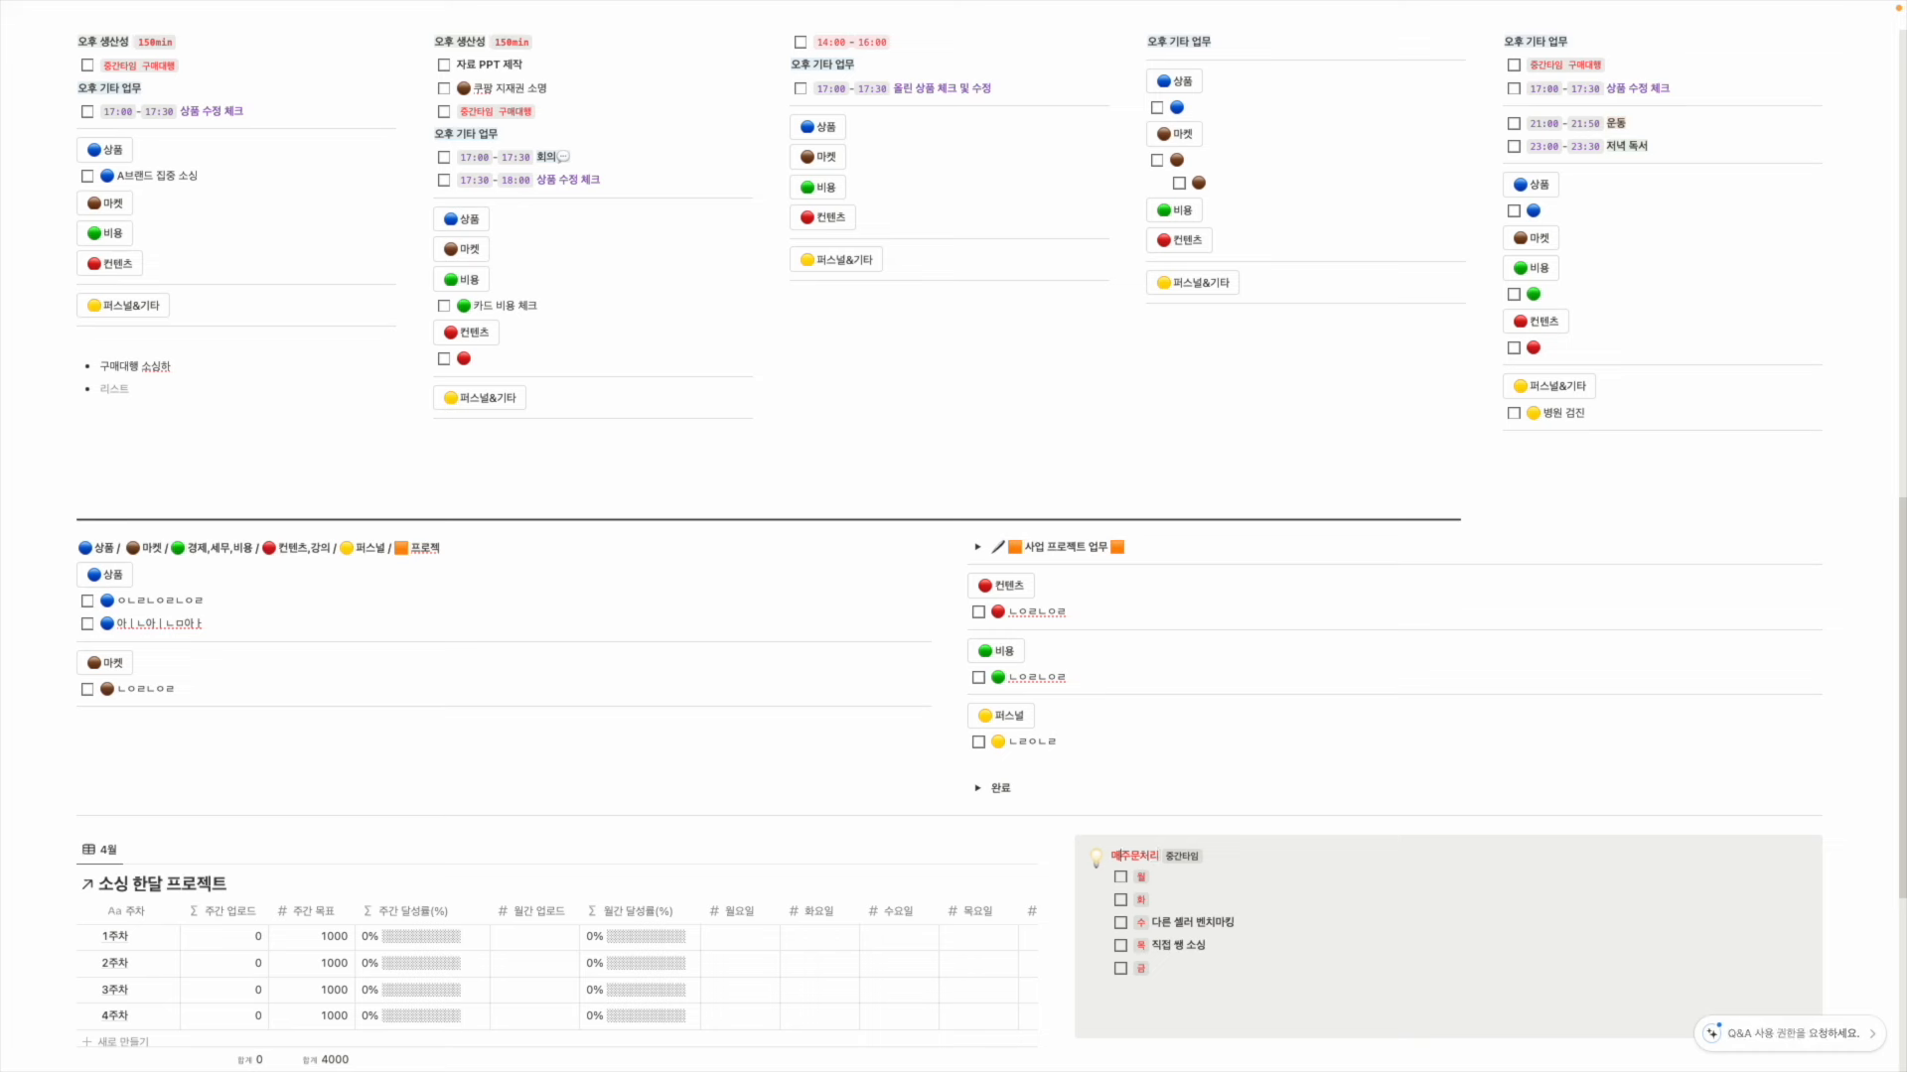
pyautogui.press('BackSpace')
pyautogui.press('Down')
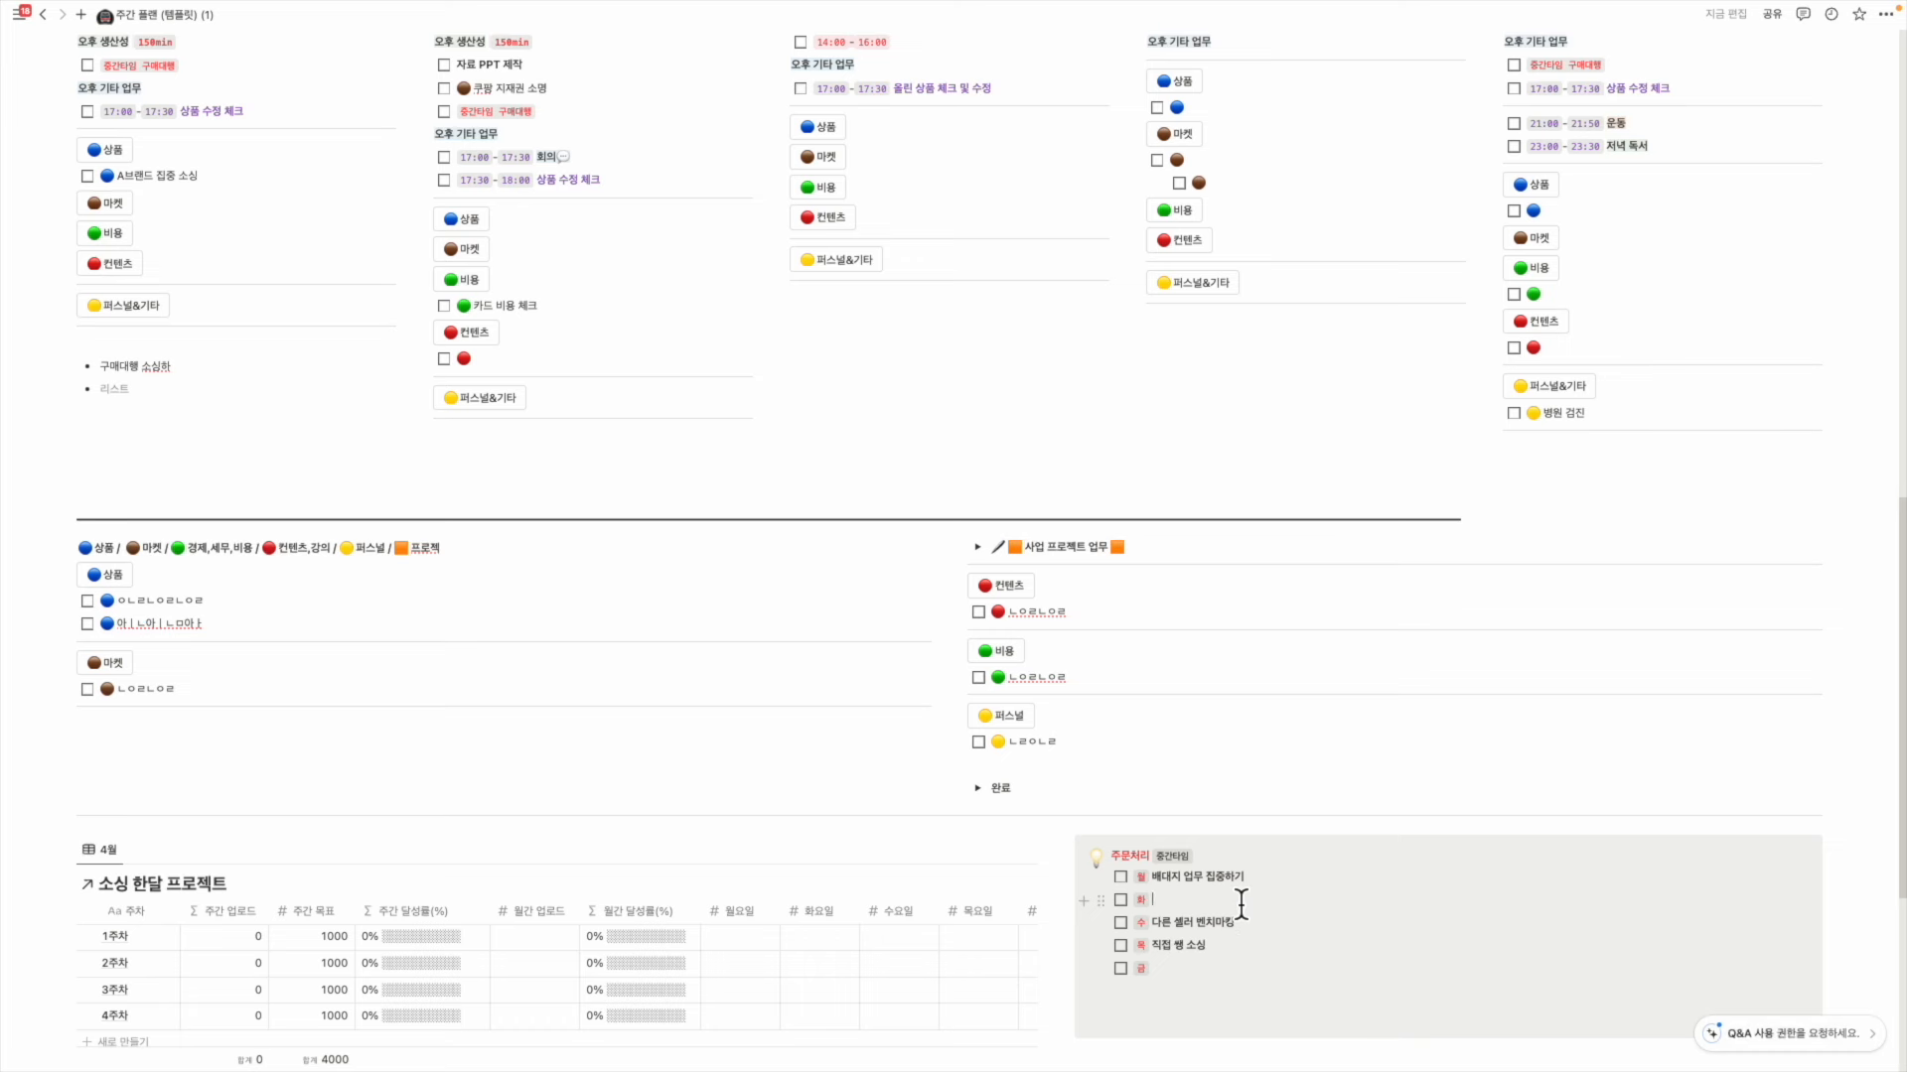
# Enter 200 as the 월요일 value for 1주차 in the 소싱 한달 프로젝트 table
pyautogui.scroll(-4, 594, 893)
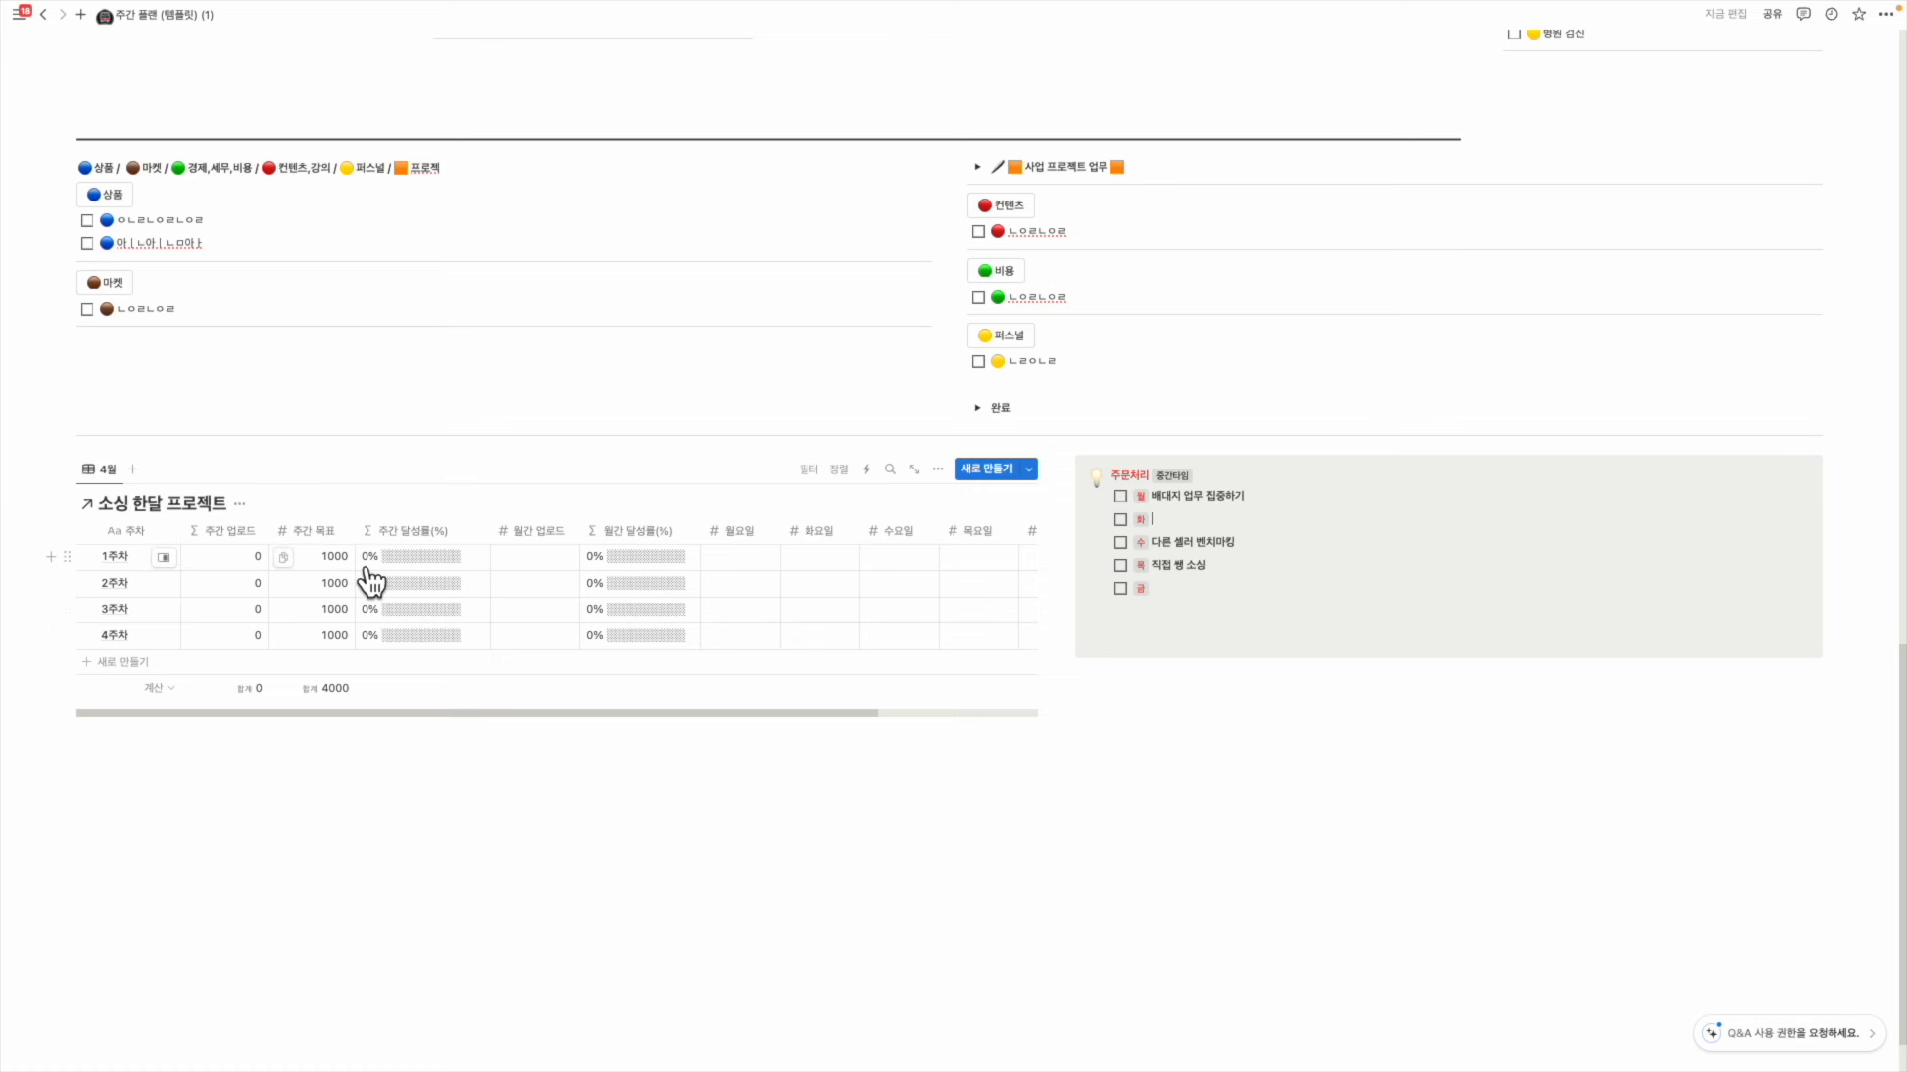
pyautogui.click(766, 563)
pyautogui.write('200')
pyautogui.press('Return')
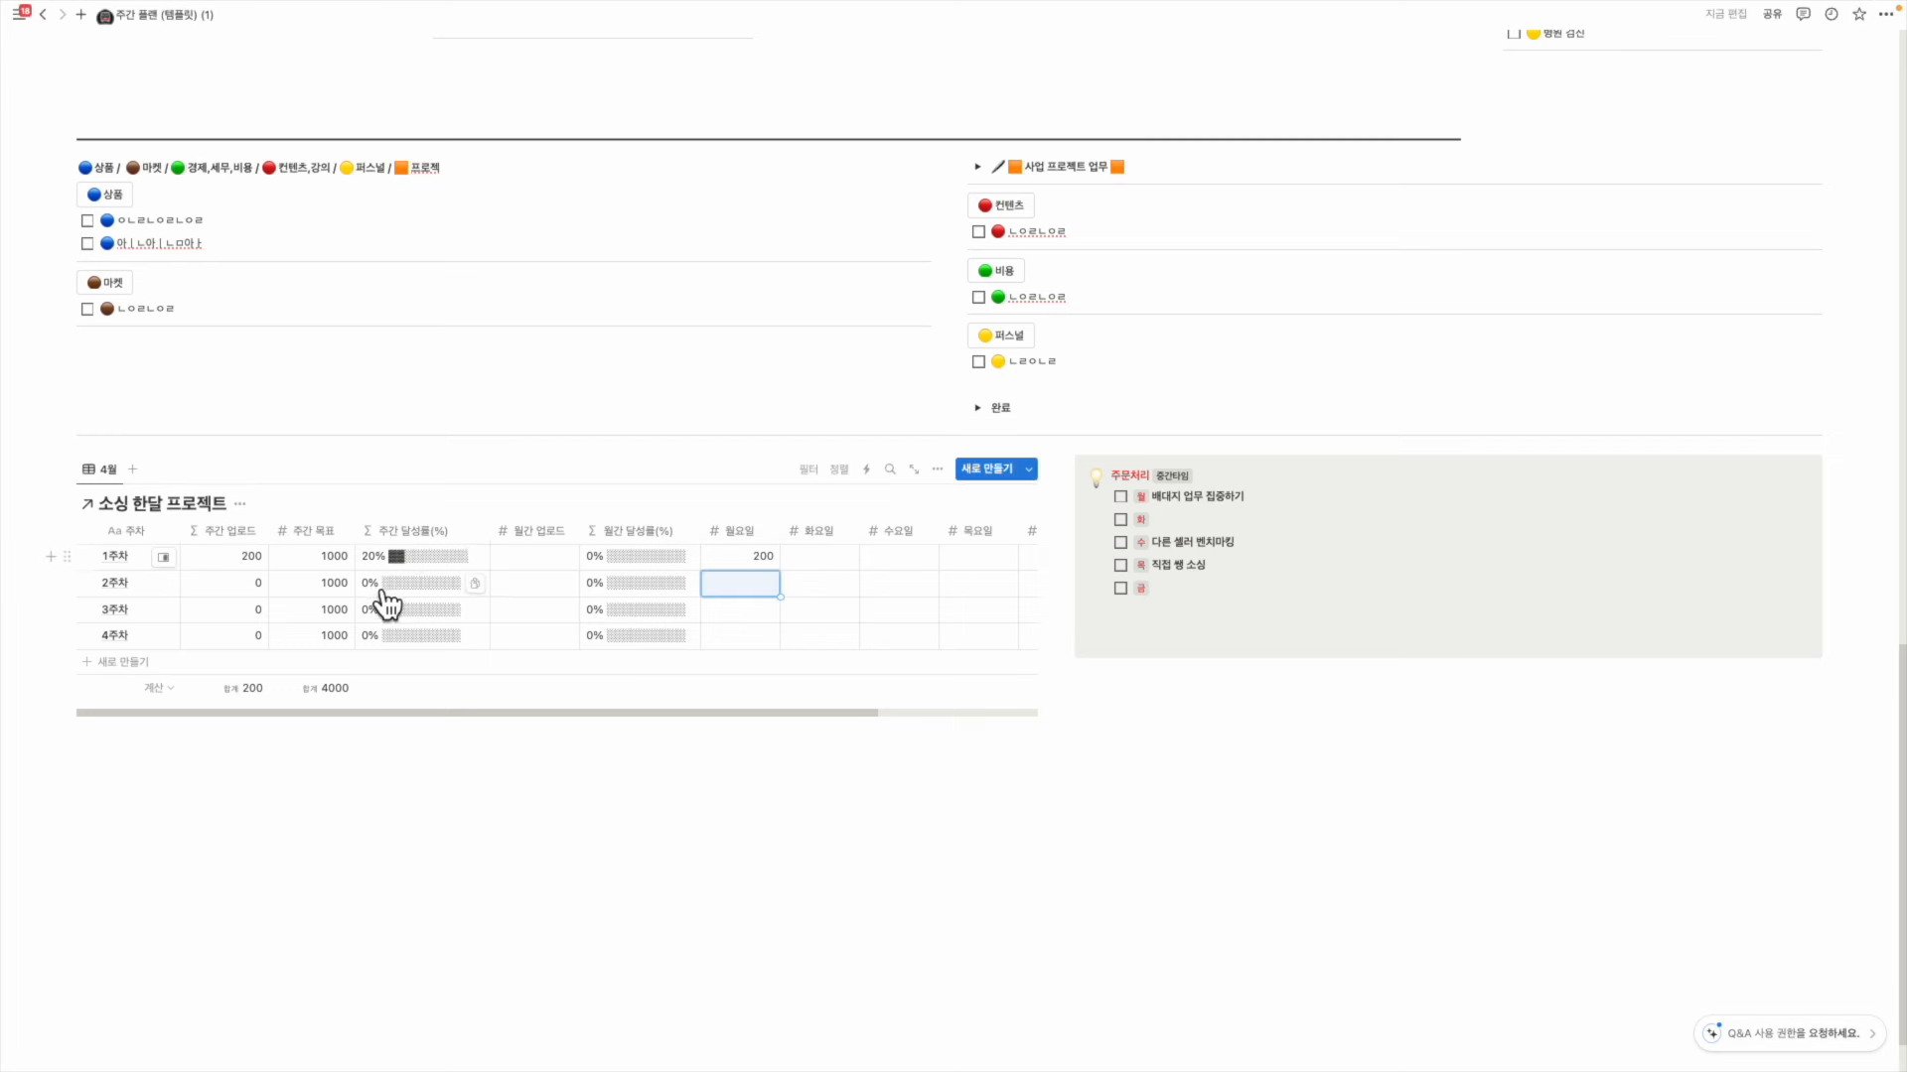
# Enter 200 for each day from 화요일 to 금요일 in the 1주차 row
pyautogui.click(836, 563)
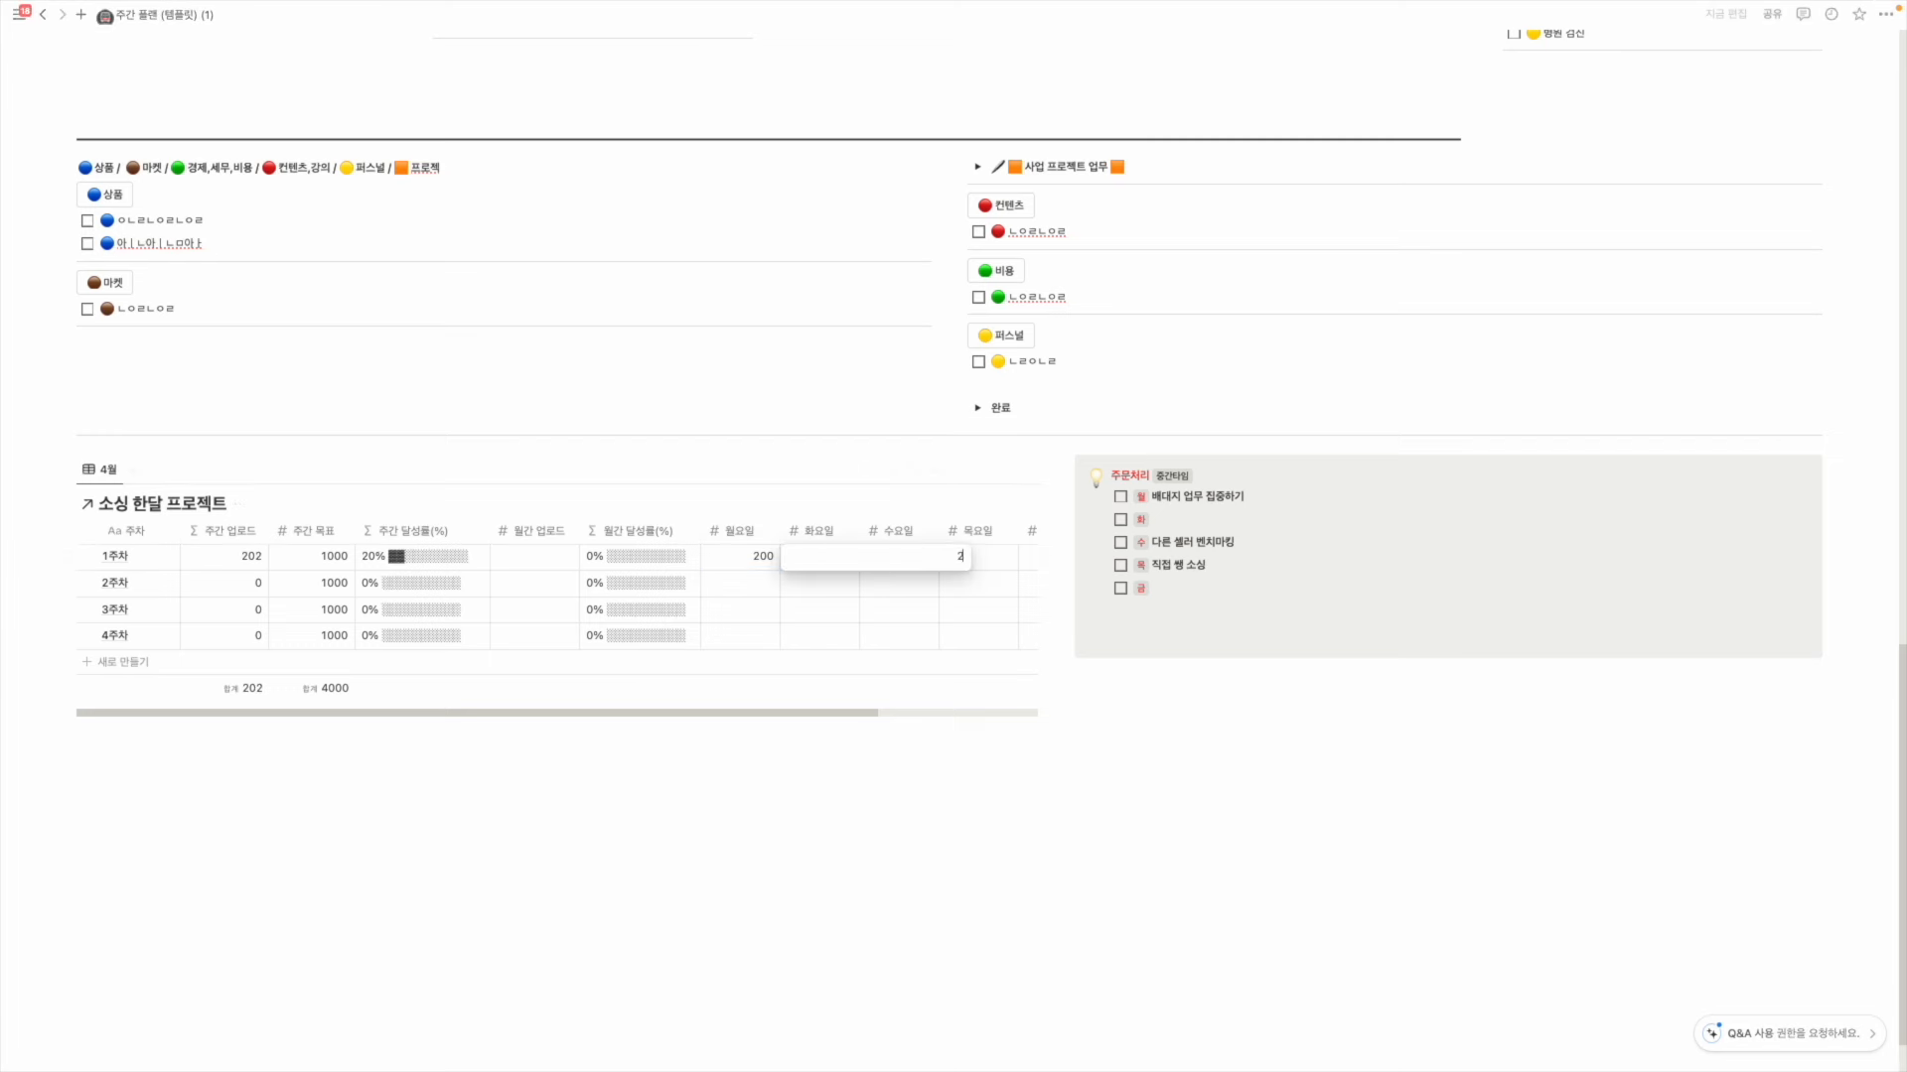
pyautogui.write('200')
pyautogui.press('Return')
pyautogui.press('Up')
pyautogui.press('Right')
pyautogui.write('200')
pyautogui.press('Tab')
pyautogui.write('200')
pyautogui.press('Tab')
pyautogui.write('200')
pyautogui.press('Tab')
pyautogui.moveTo(356, 714); pyautogui.dragTo(247, 715)
pyautogui.press('Escape')
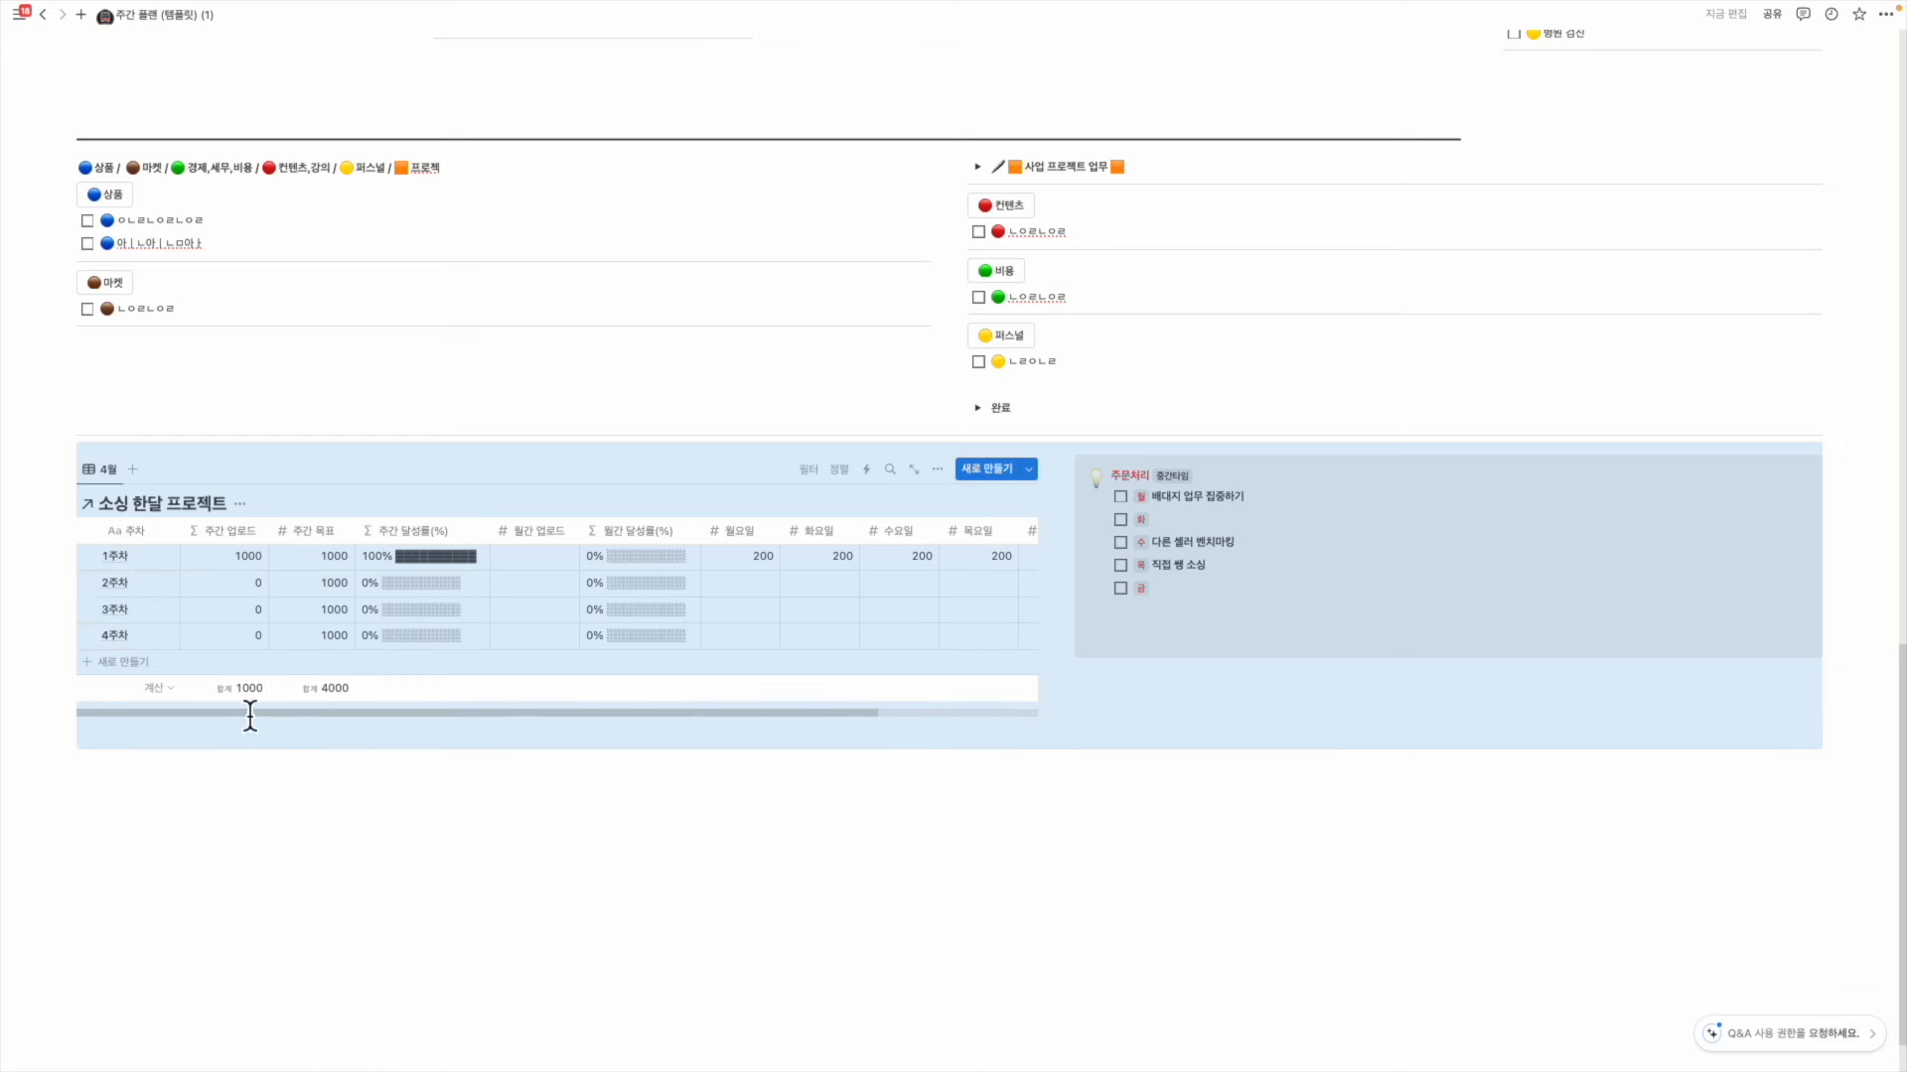
# Set the 월간 업로드 values to 1000 for 1주차 and 2000 for 2주차
pyautogui.click(545, 564)
pyautogui.write('1000')
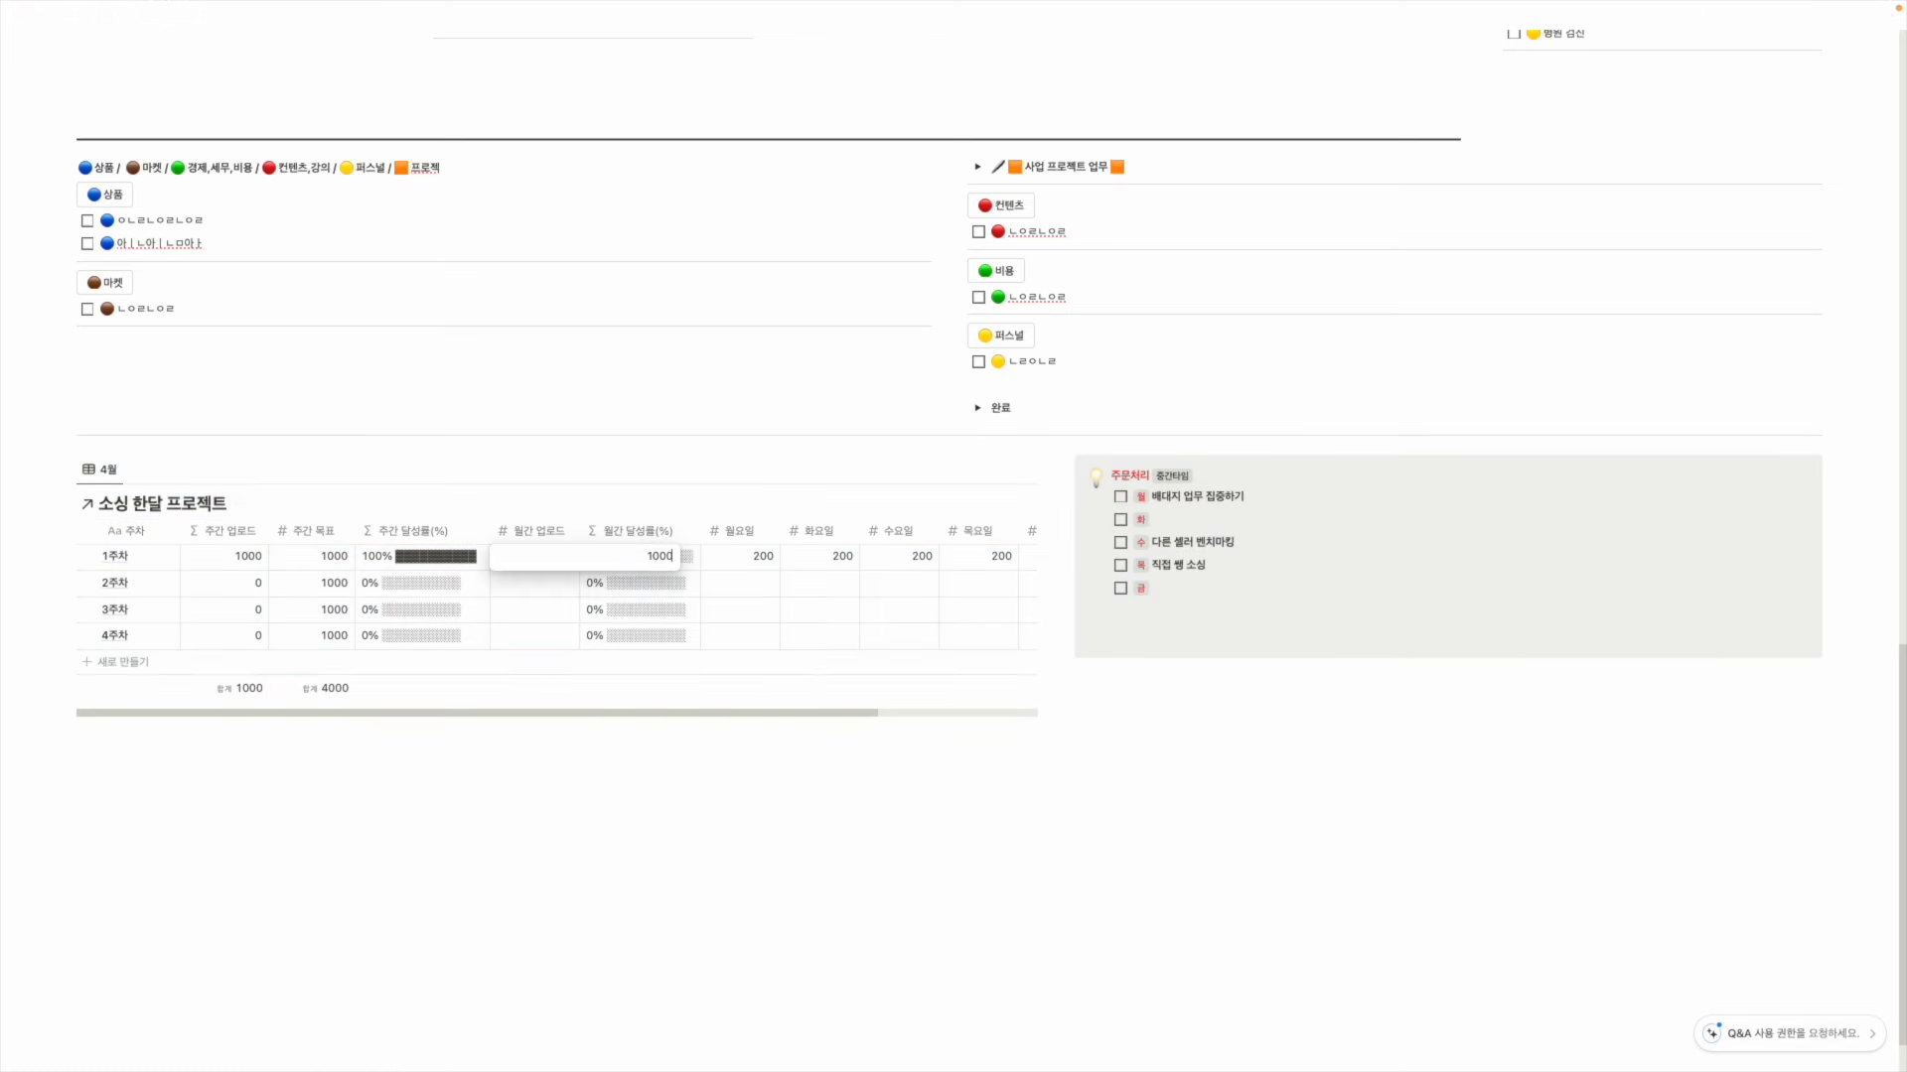
pyautogui.press('Return')
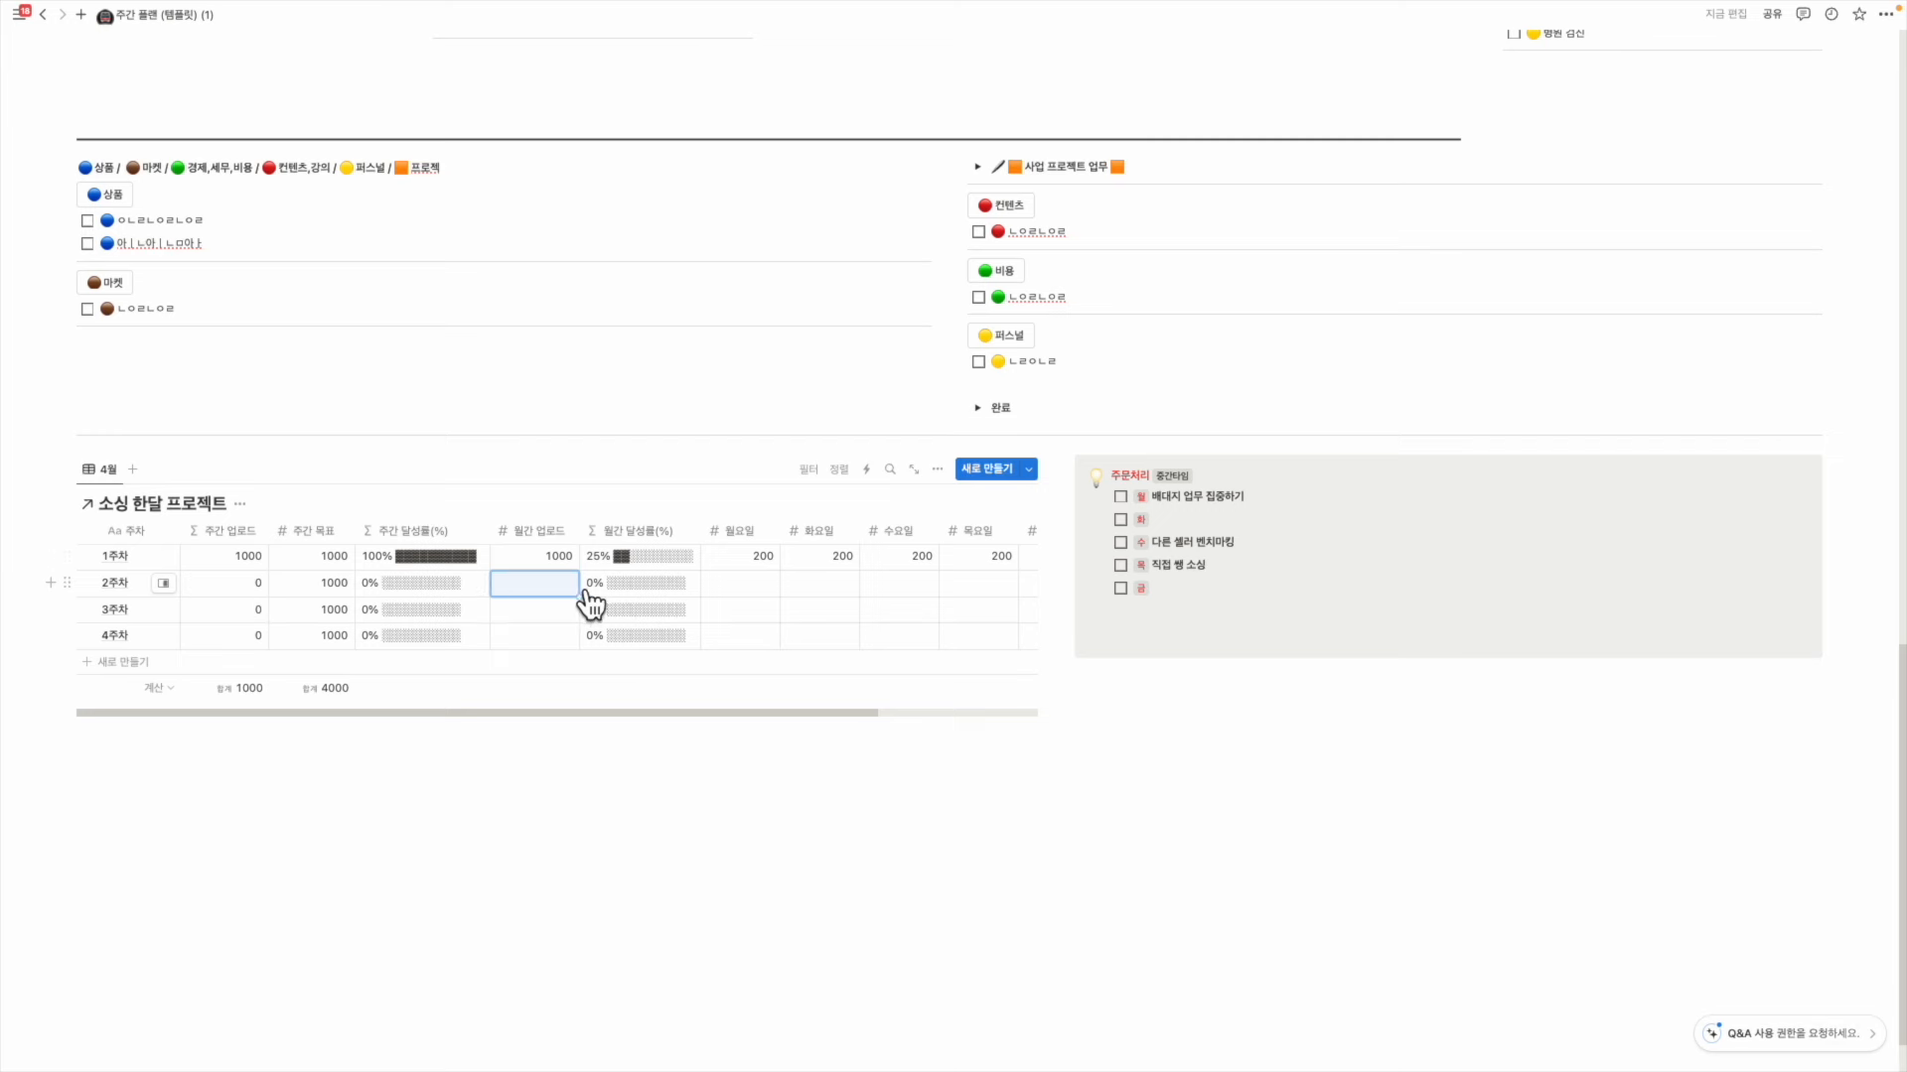
pyautogui.press('Return')
pyautogui.write('2000')
pyautogui.press('Return')
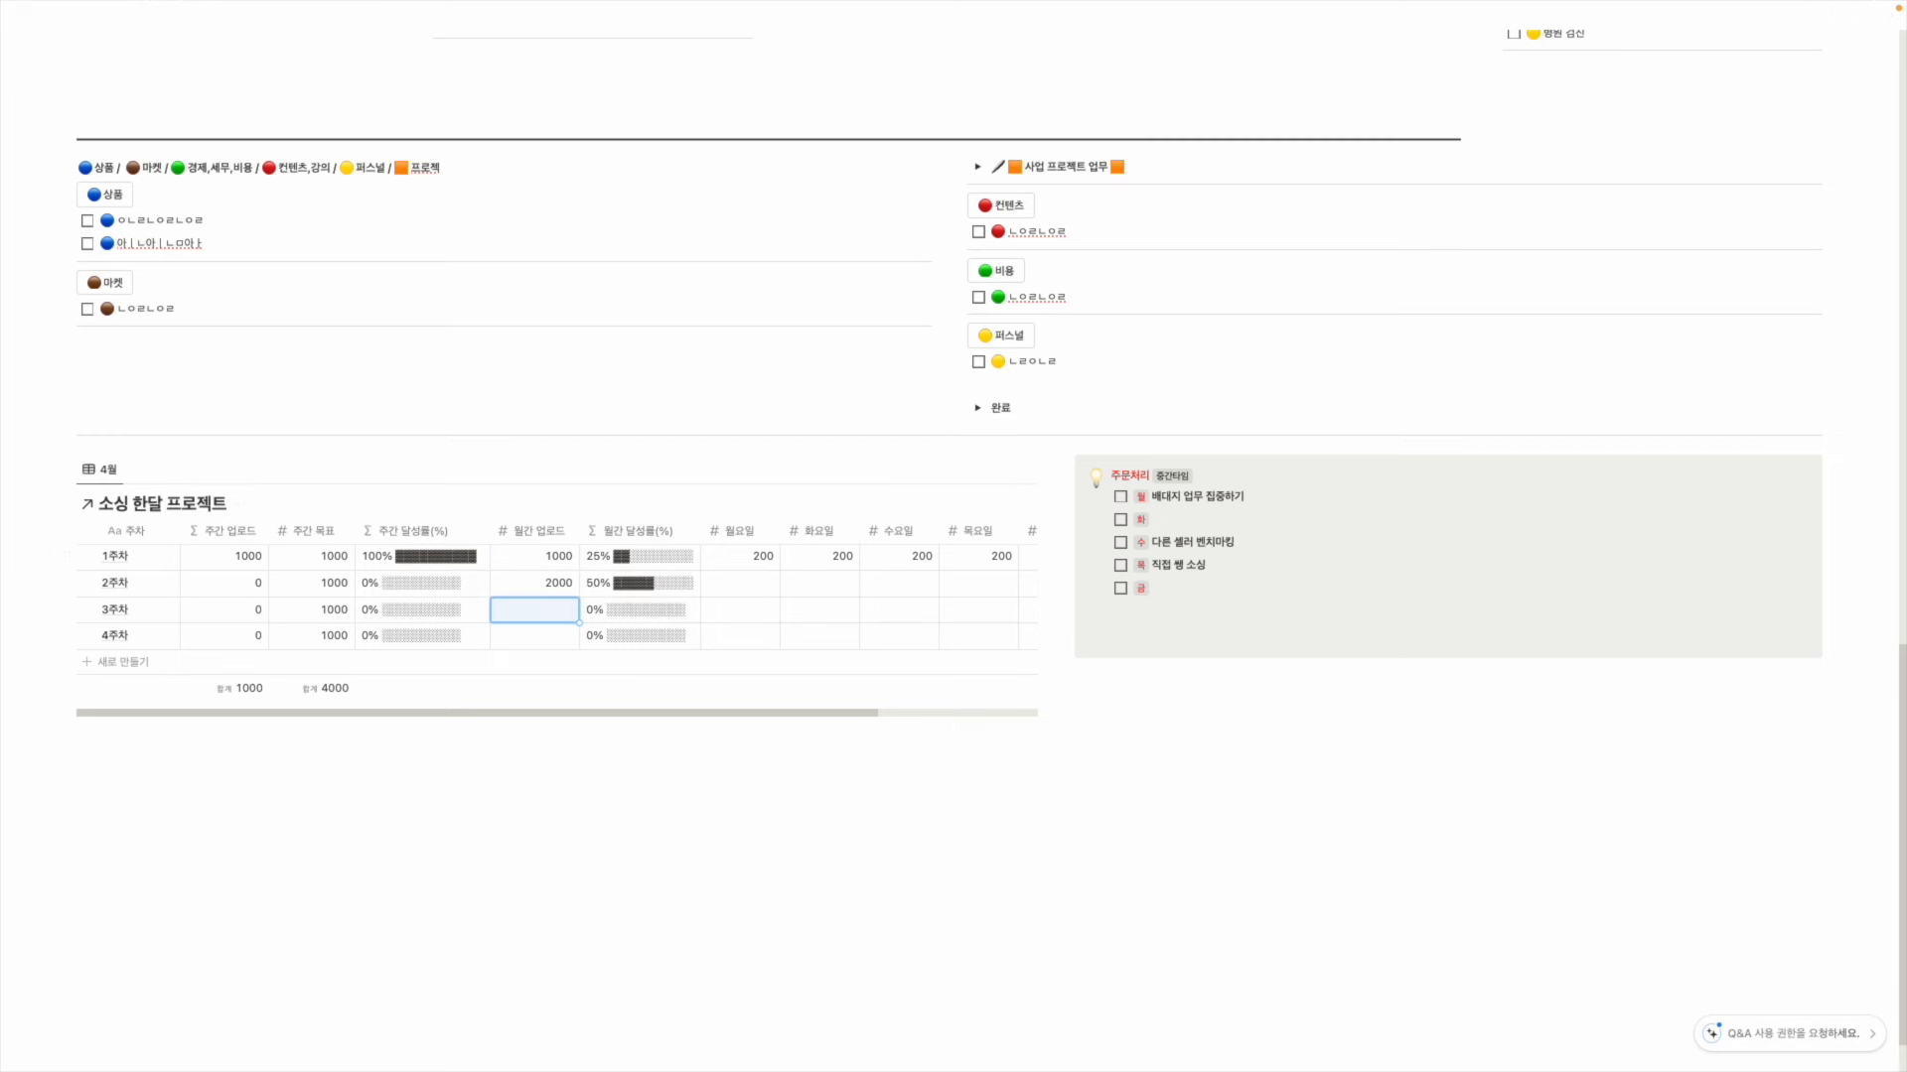
# Enter 150 for 월요일 and 240 for 화요일 in the 2주차 row
pyautogui.click(218, 584)
pyautogui.click(315, 577)
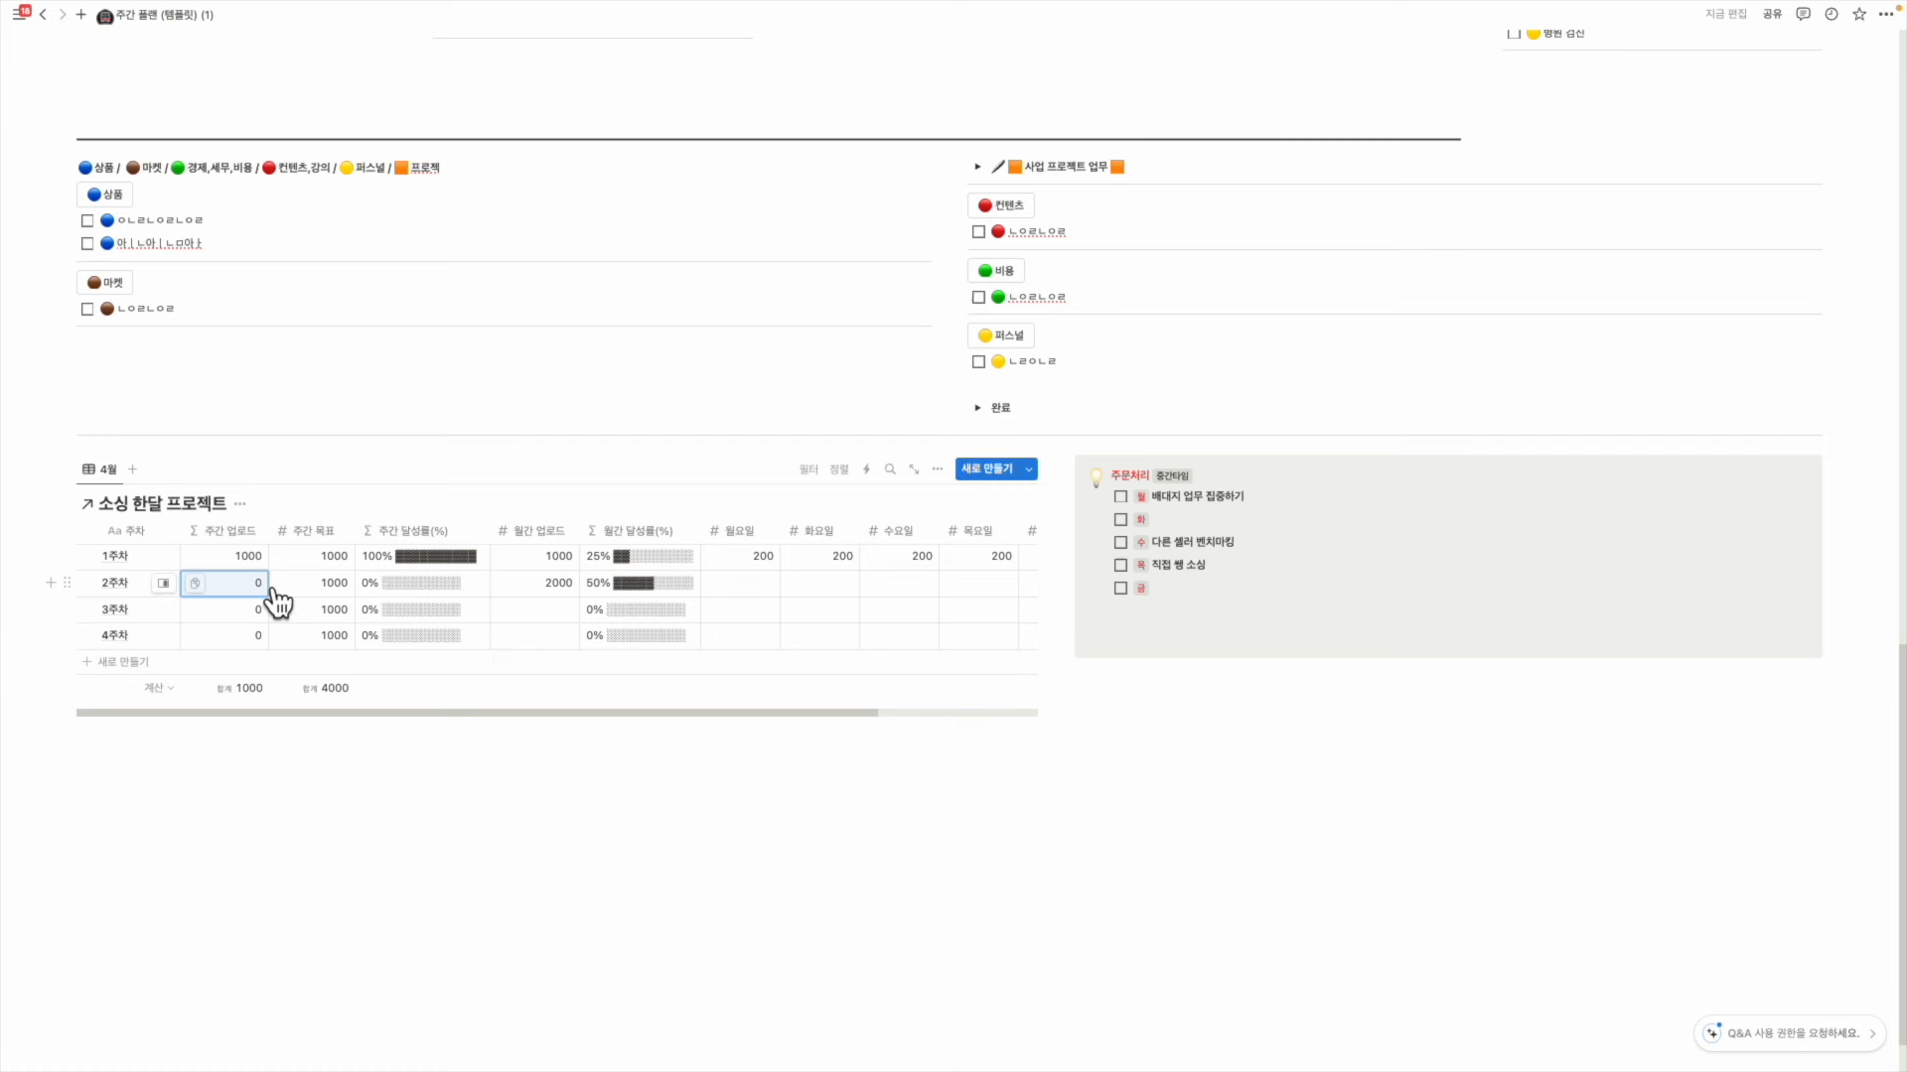
pyautogui.click(740, 586)
pyautogui.write('150')
pyautogui.press('Return')
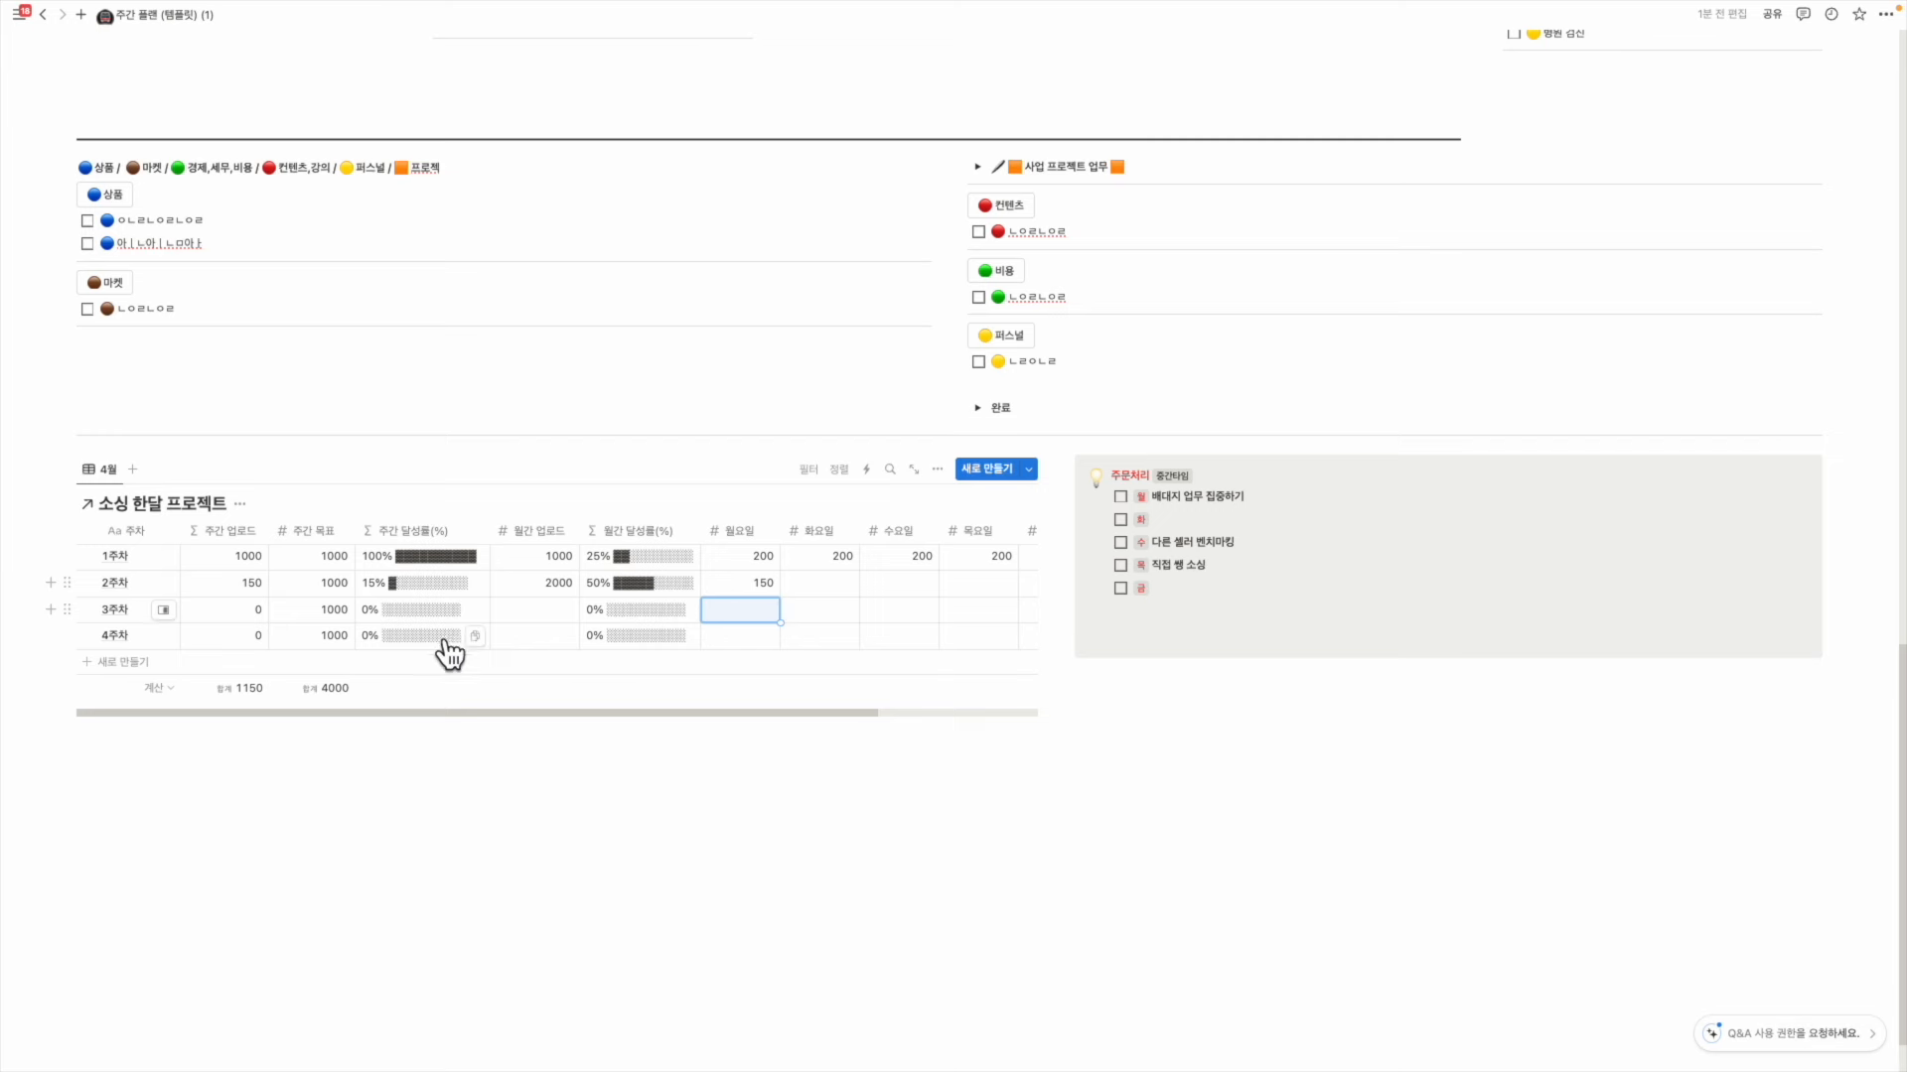
pyautogui.click(833, 590)
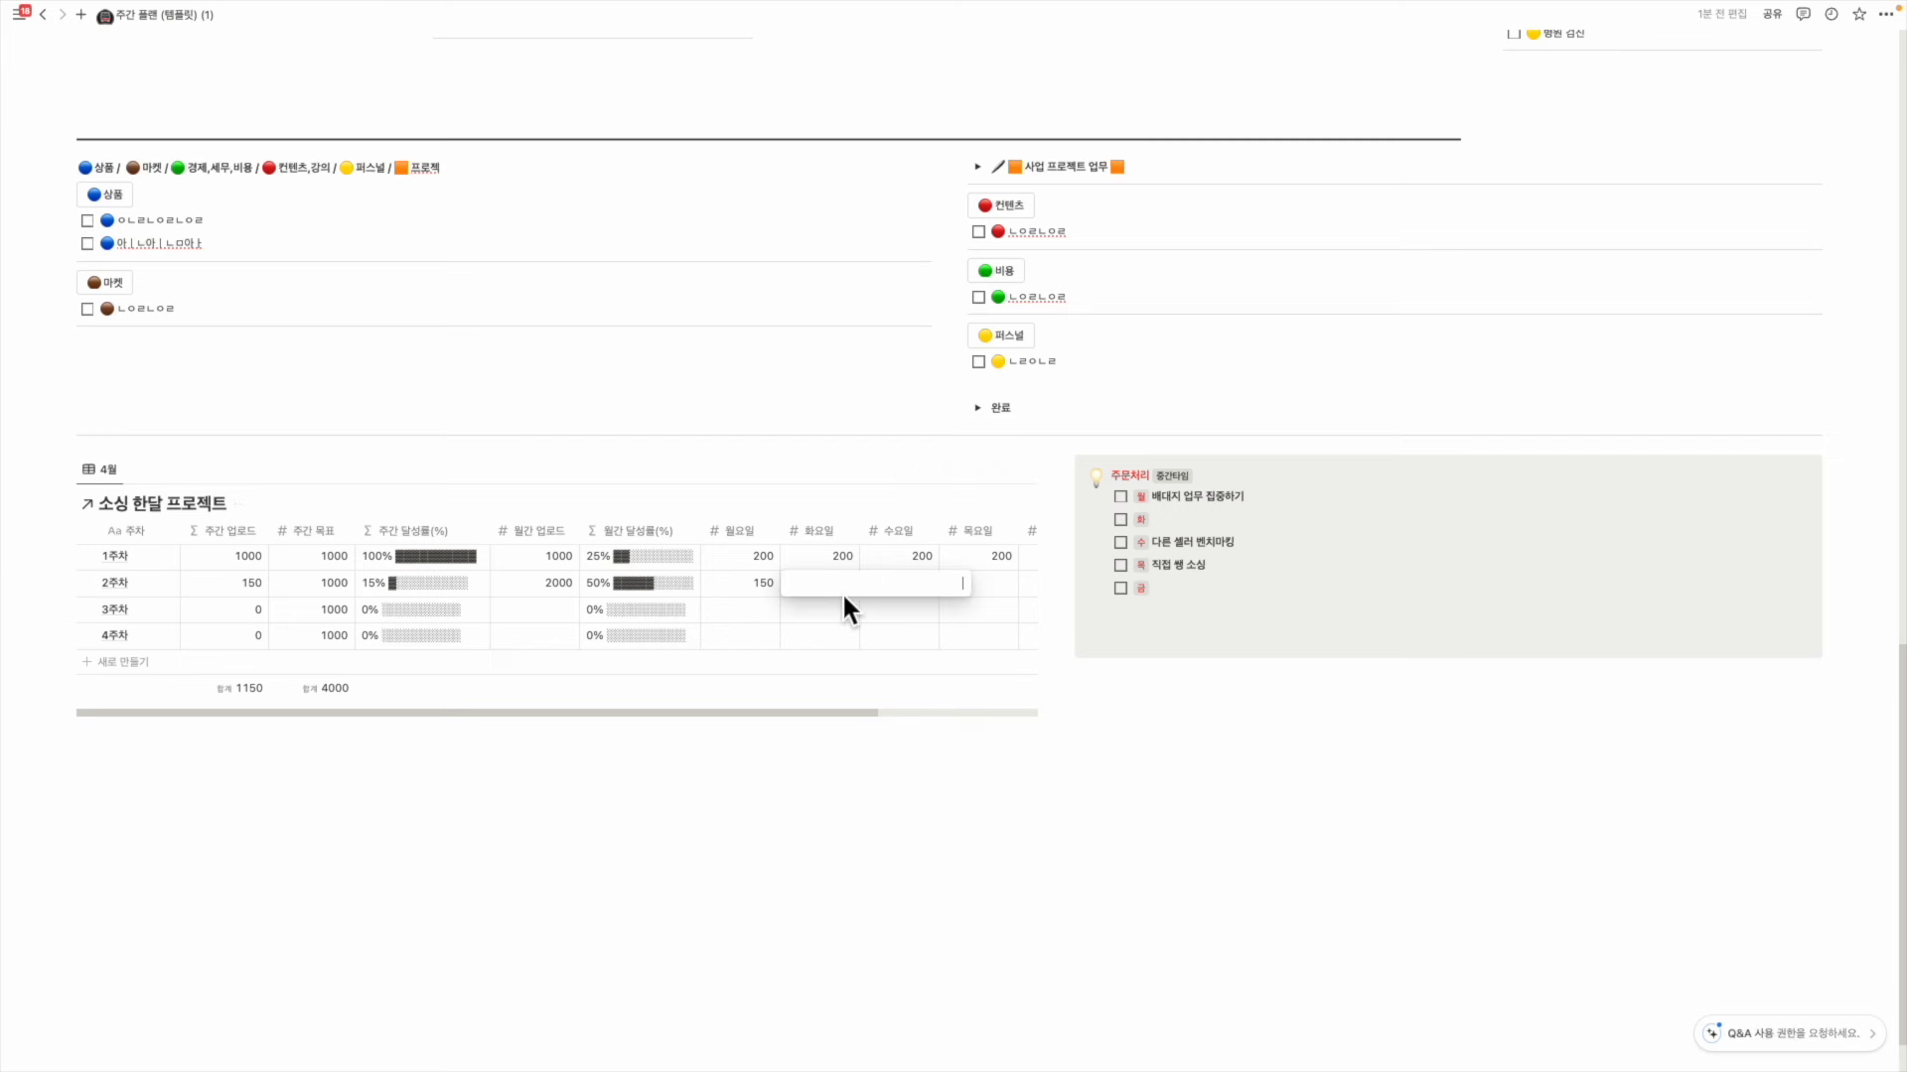
pyautogui.write('240')
pyautogui.click(847, 609)
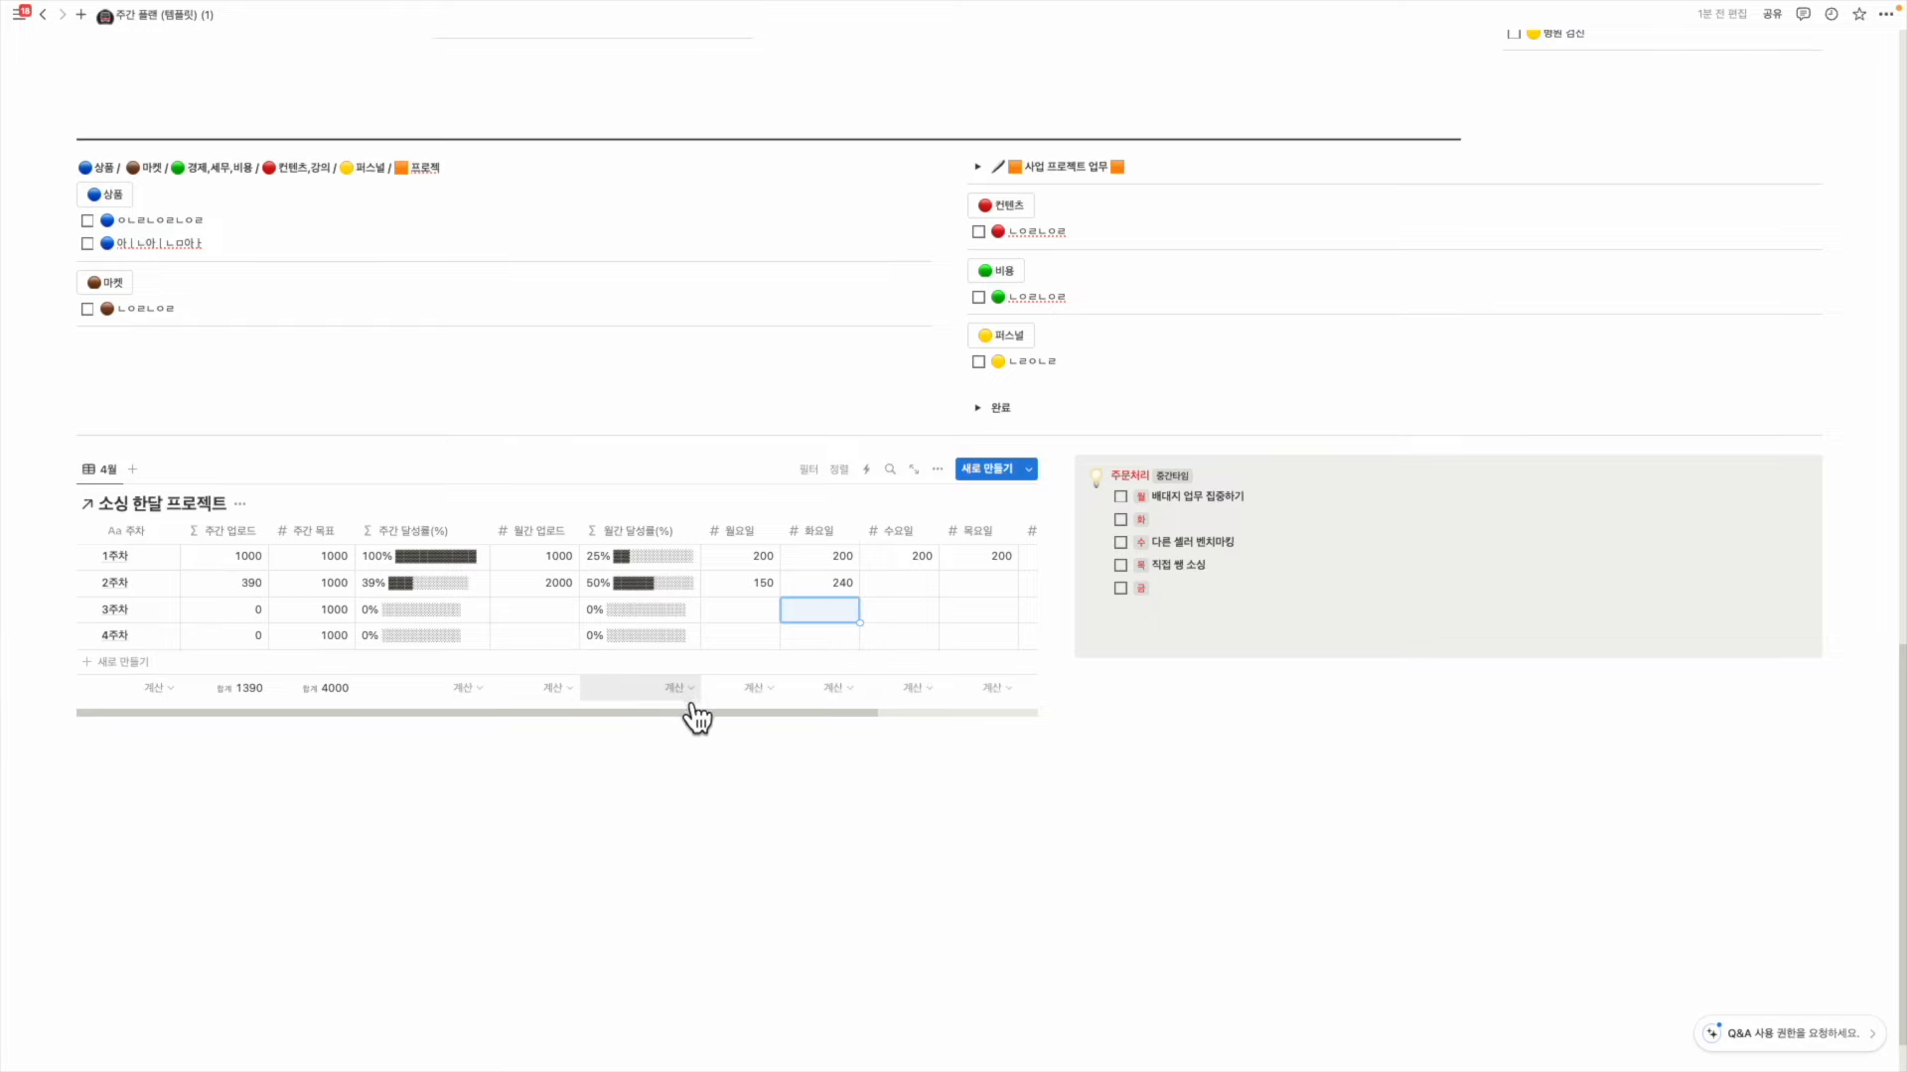
# Review the whole weekly plan page, from the callouts and achievement tables to the daily schedules and project to-dos
pyautogui.scroll(4, 996, 678)
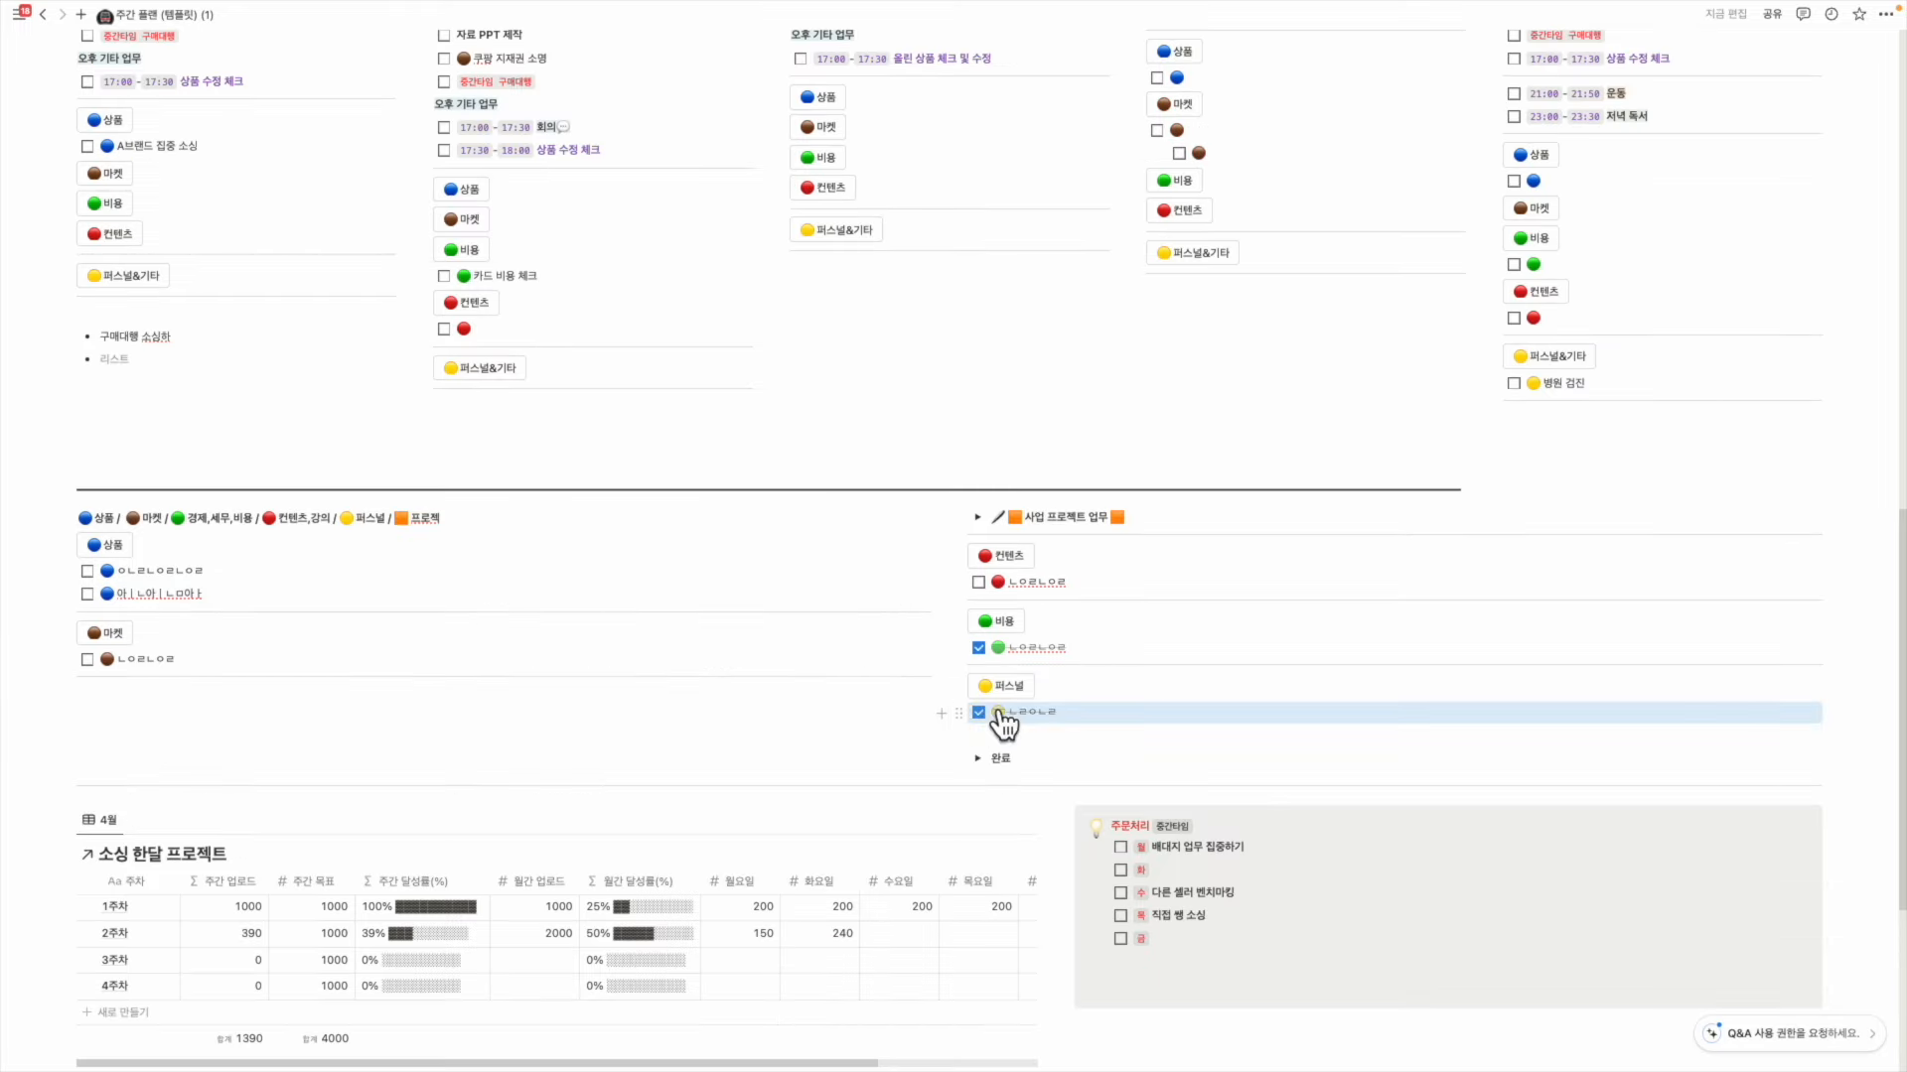
pyautogui.scroll(15, 992, 741)
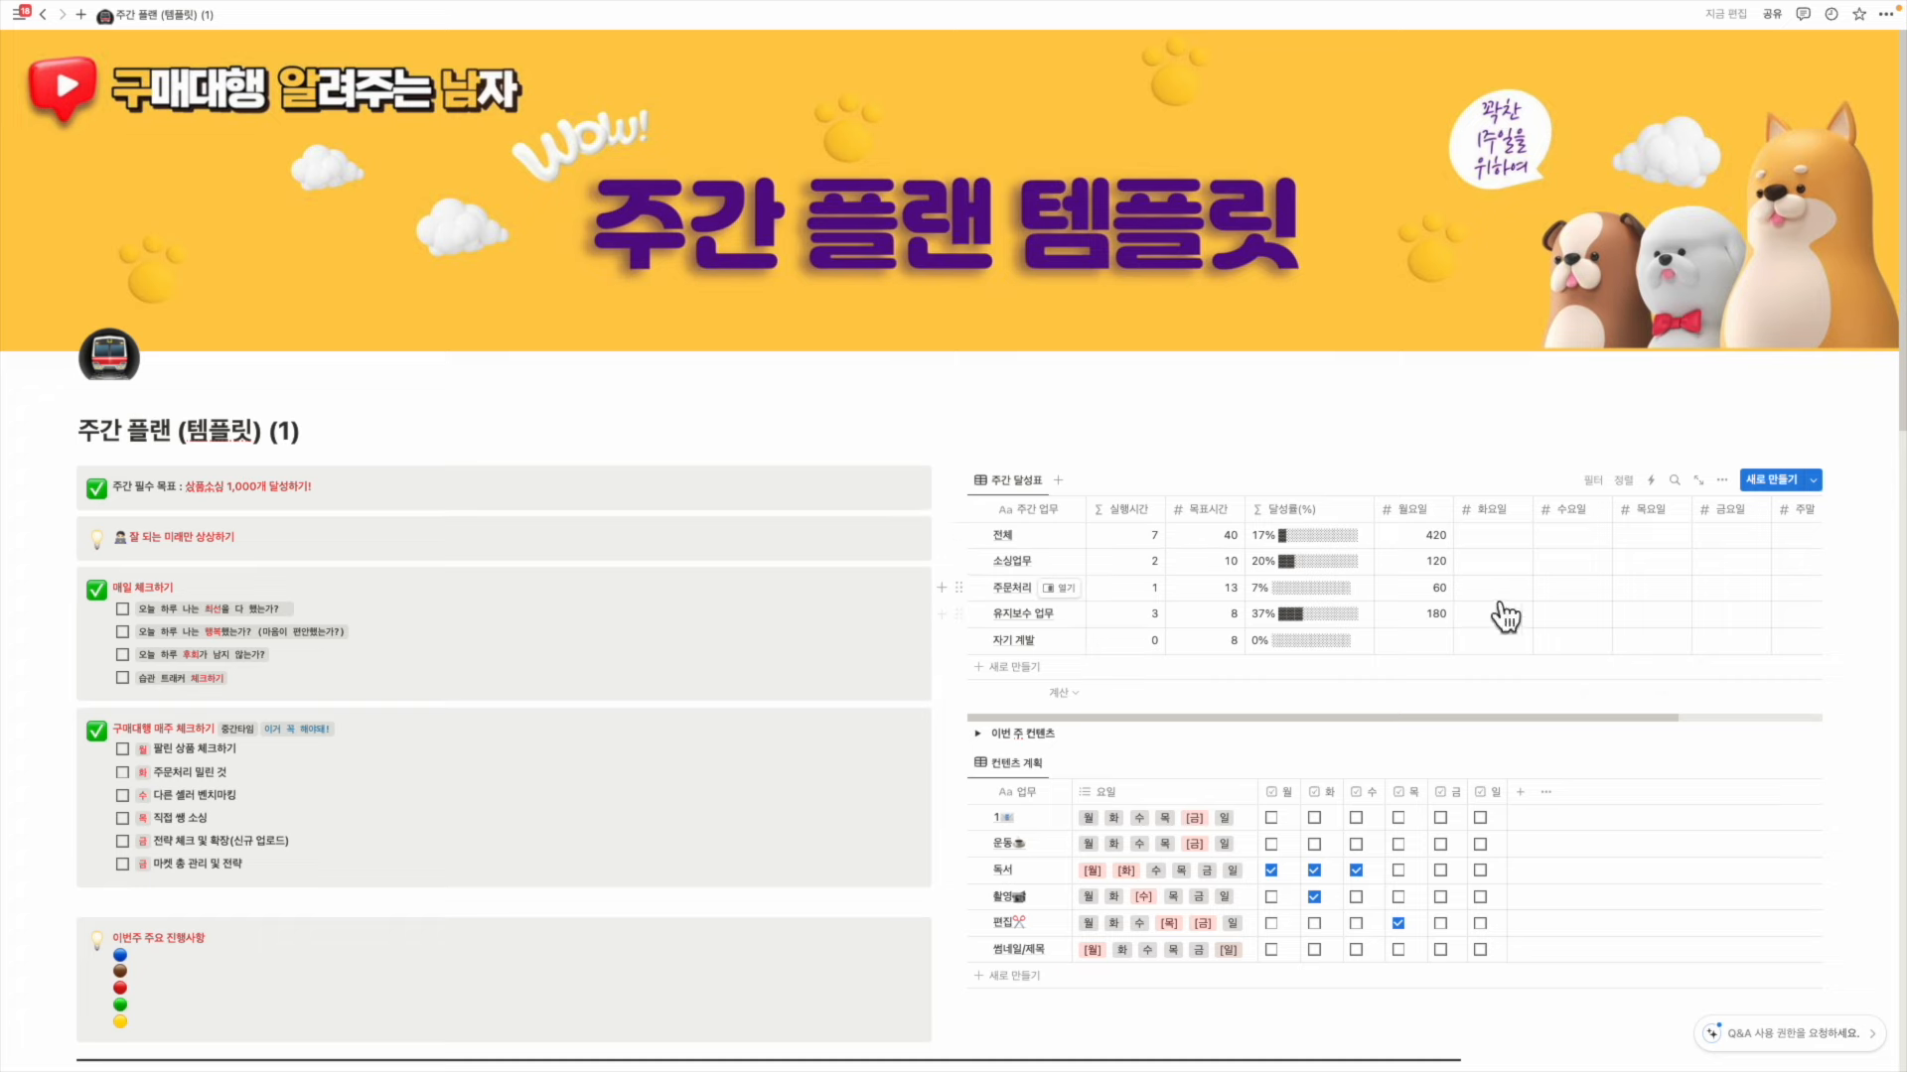
pyautogui.scroll(-5, 1098, 779)
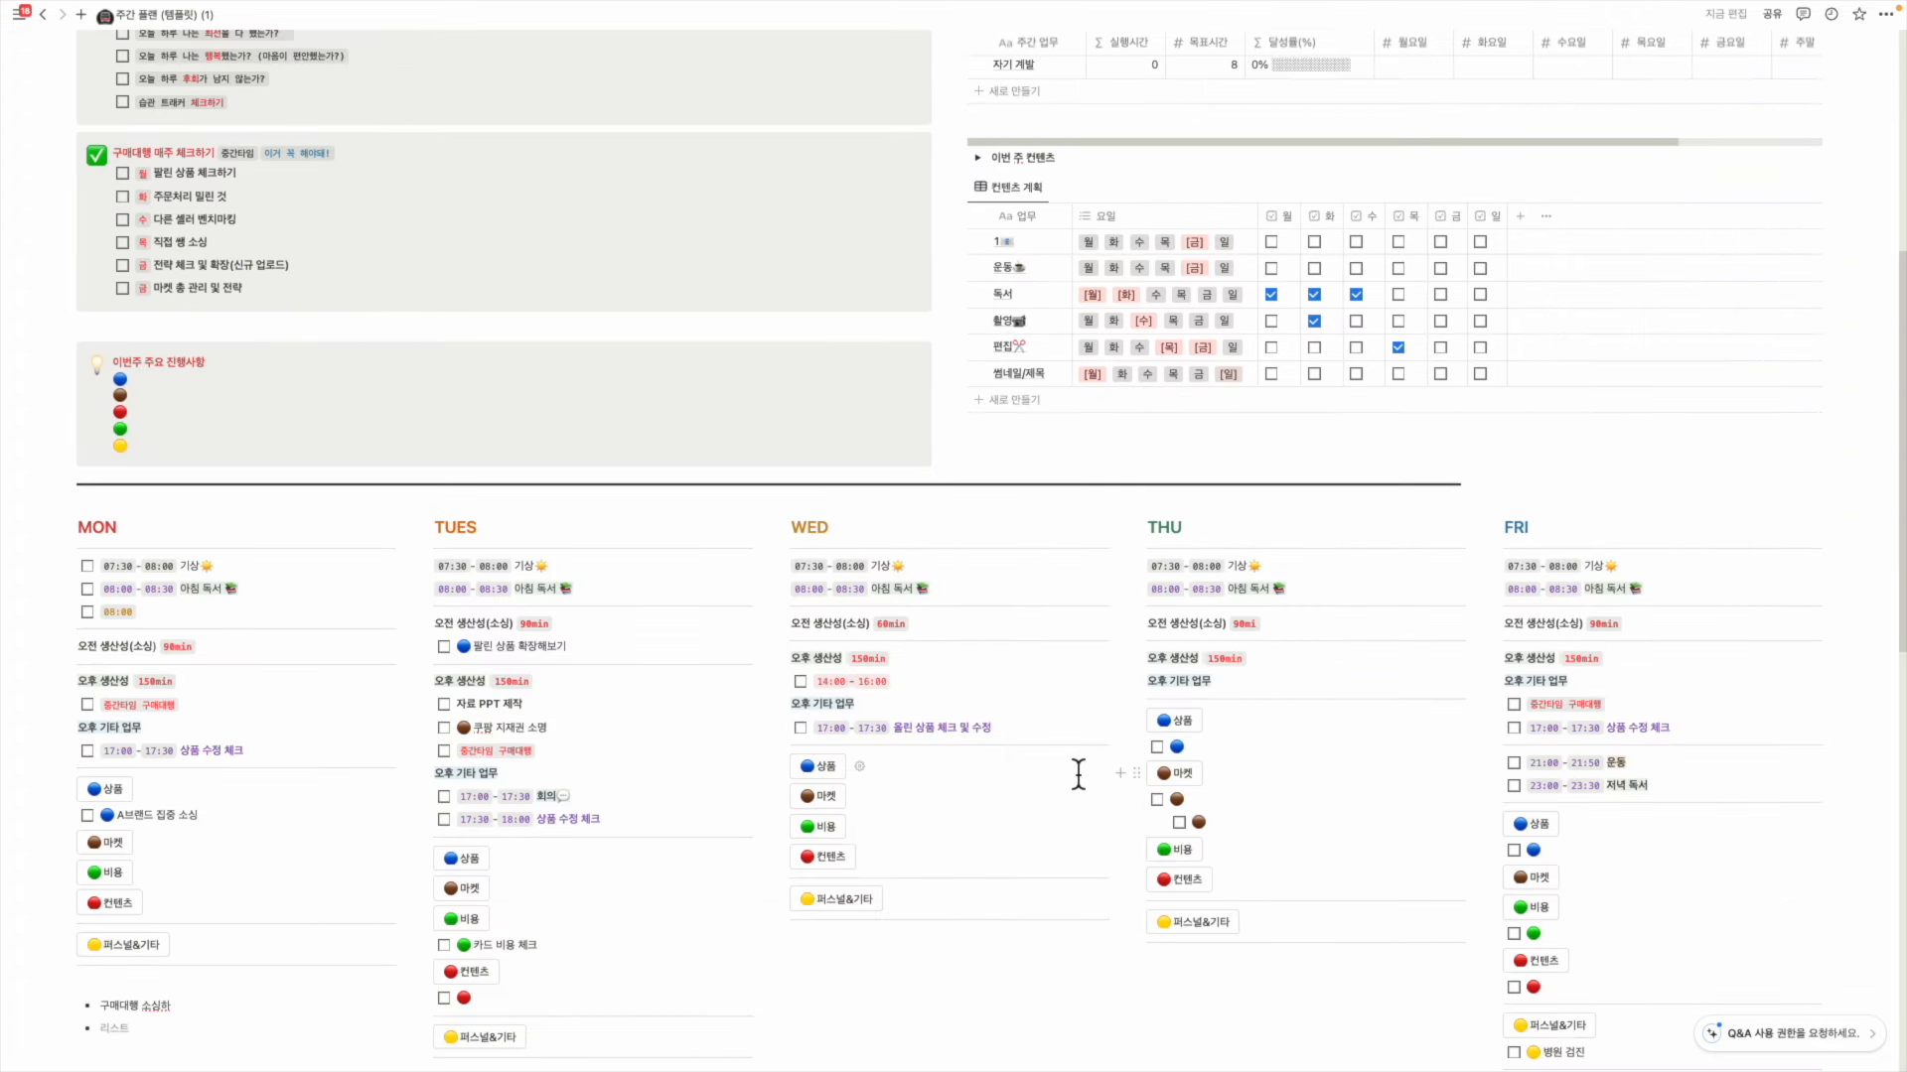
pyautogui.scroll(5, 1078, 773)
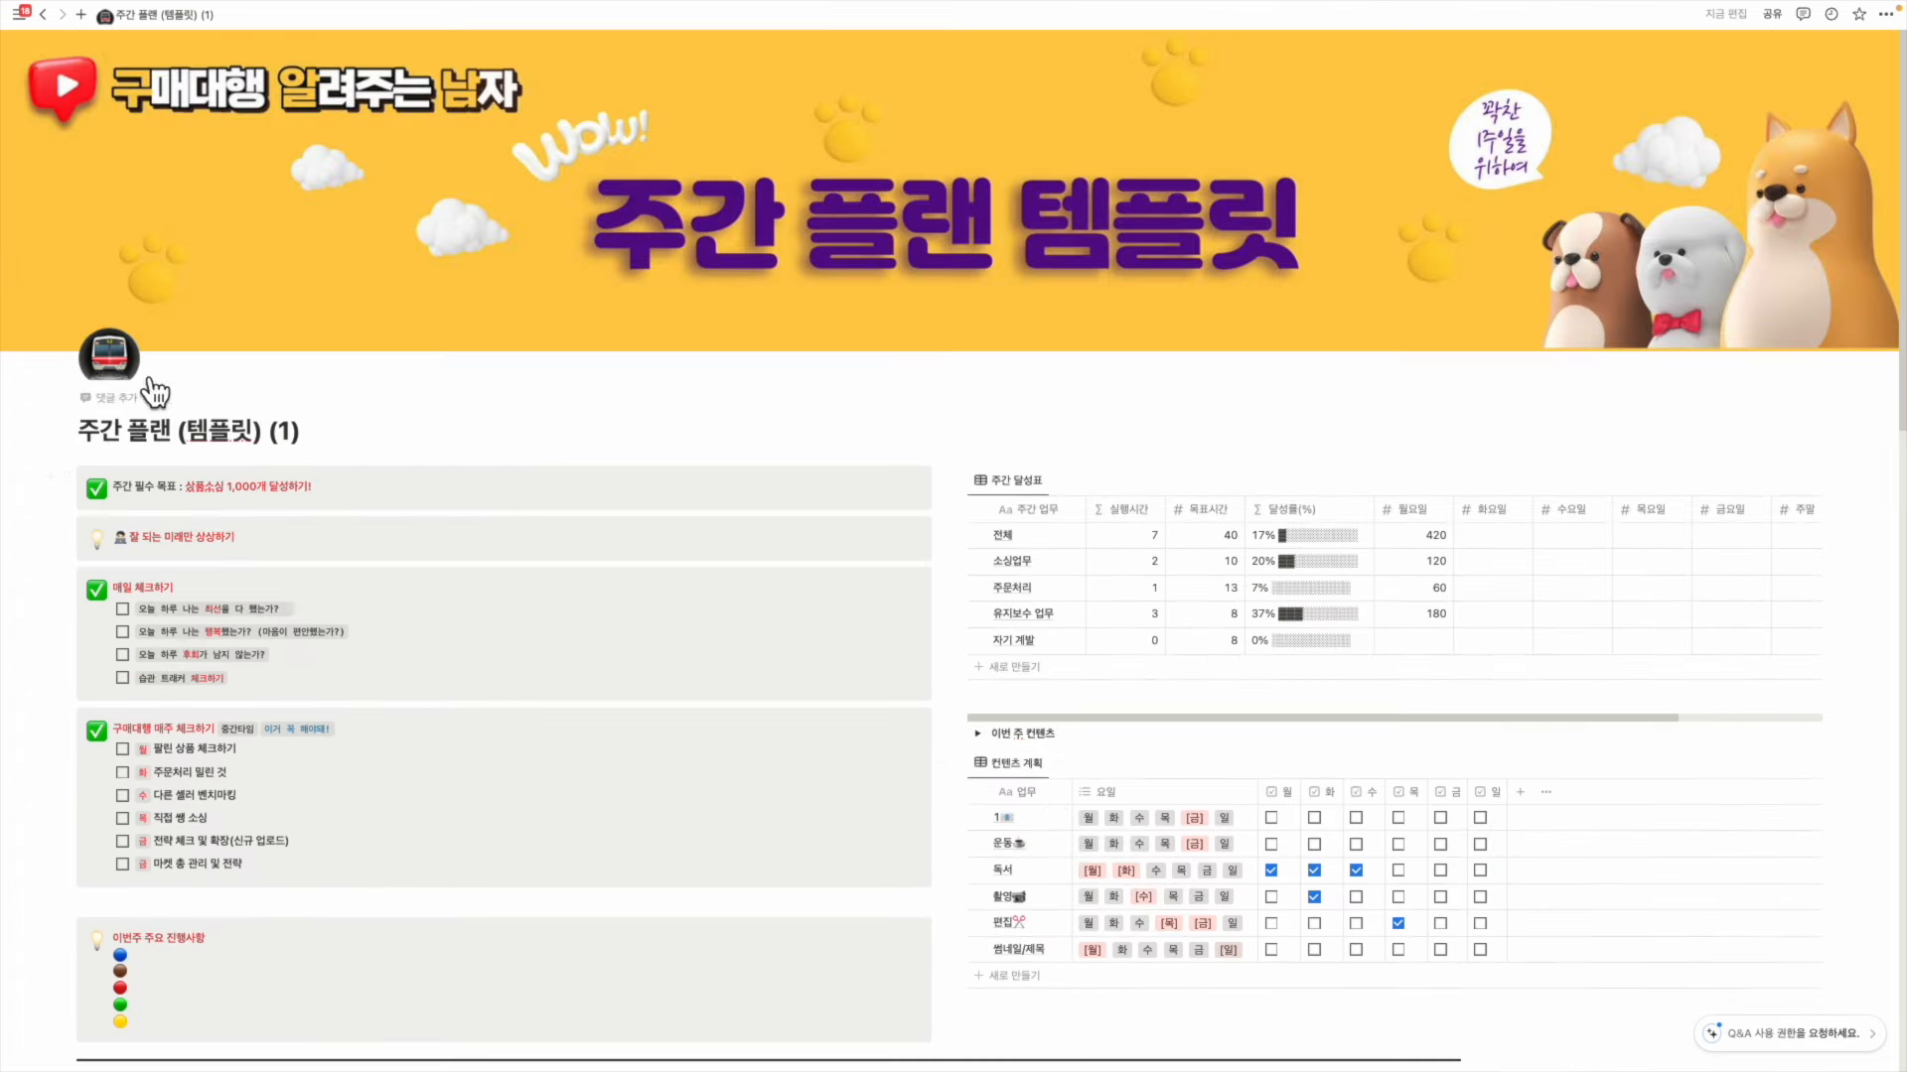
pyautogui.scroll(-2, 316, 558)
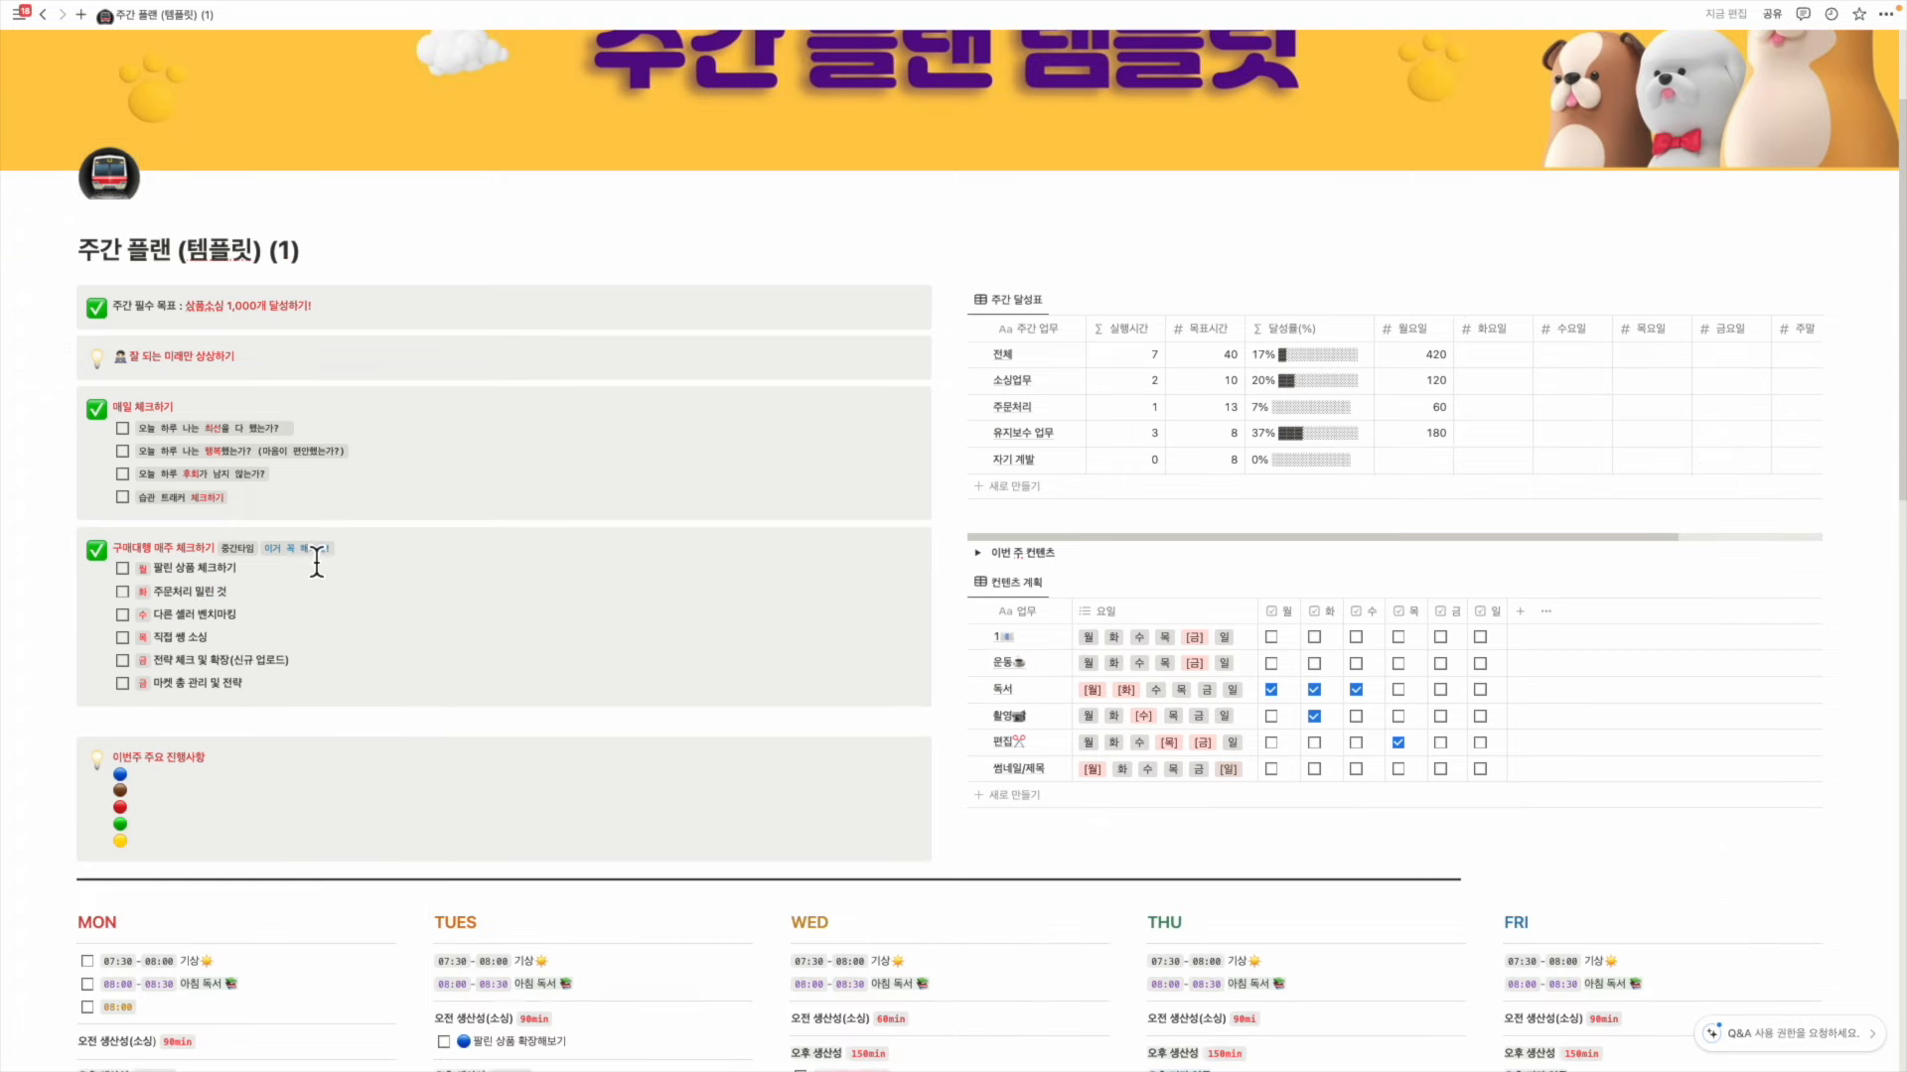
pyautogui.scroll(2, 348, 452)
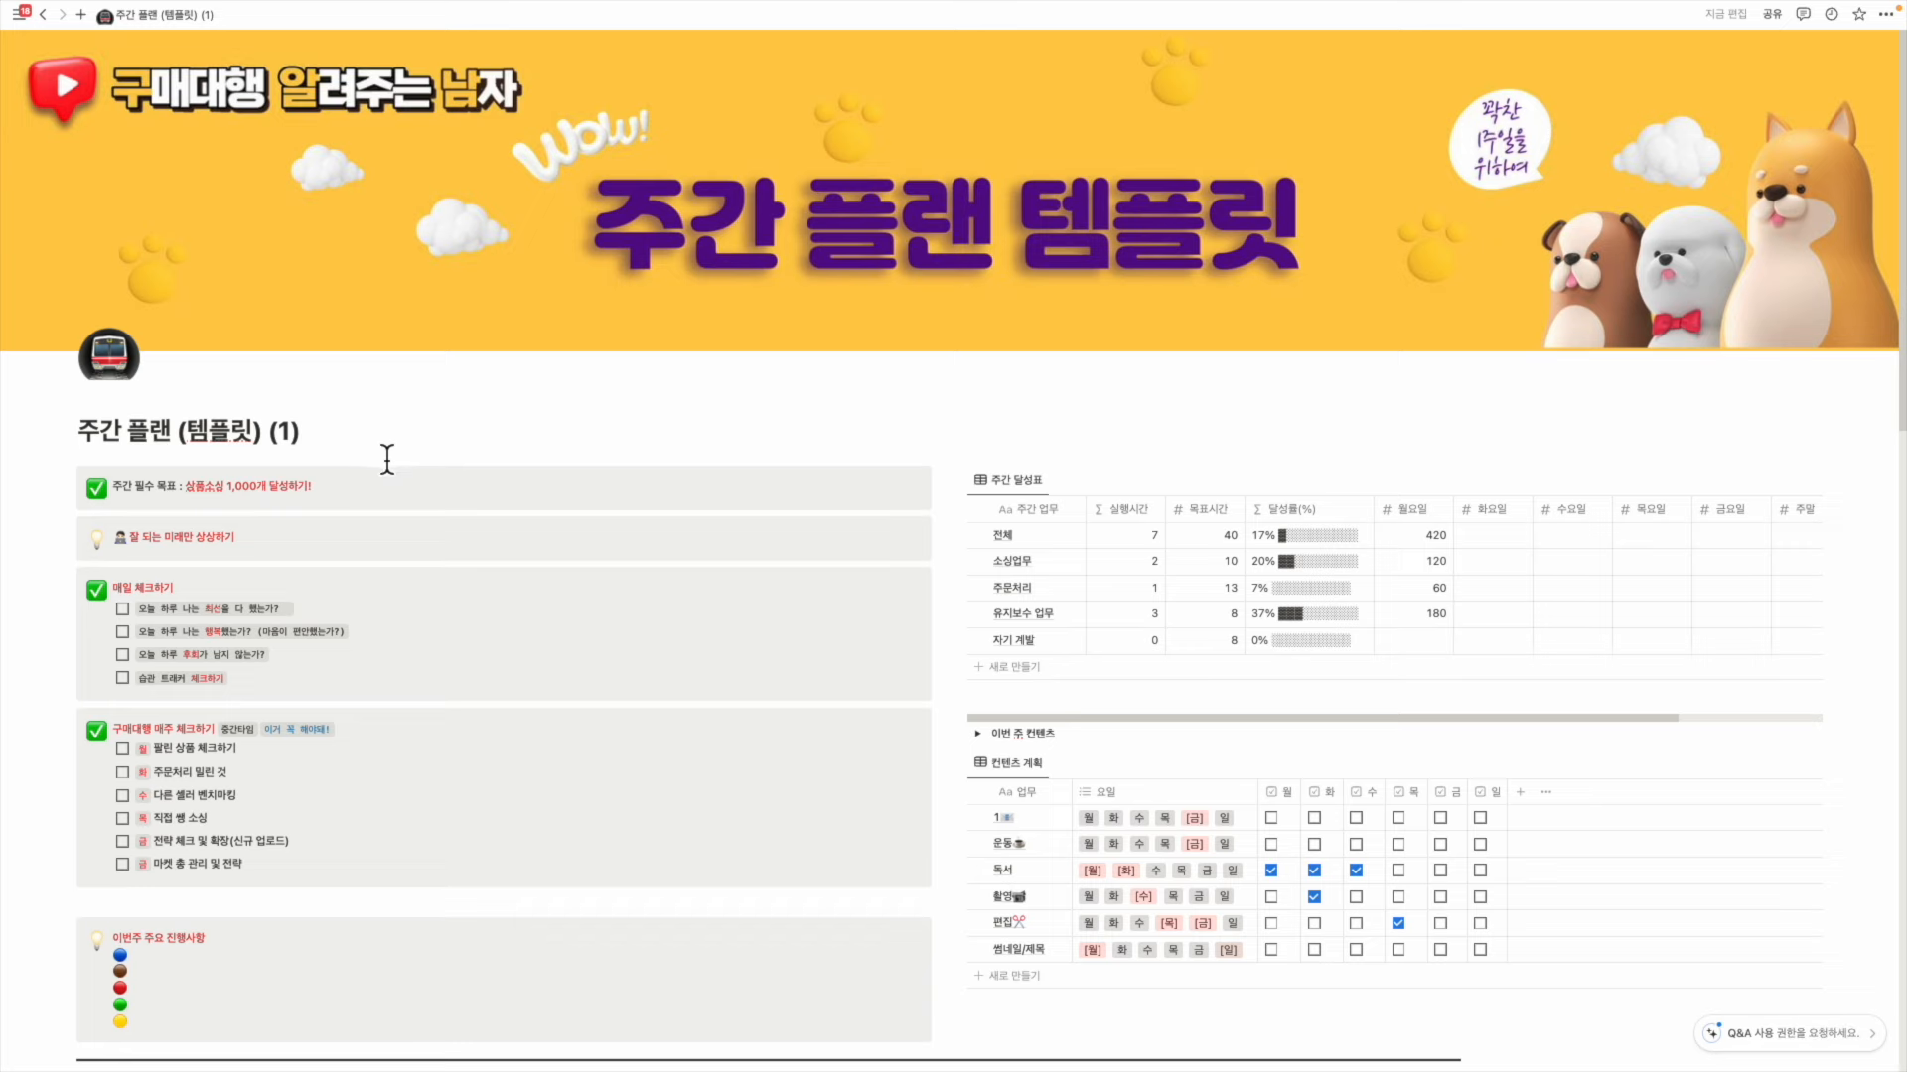
pyautogui.scroll(-2, 472, 493)
pyautogui.scroll(-3, 358, 328)
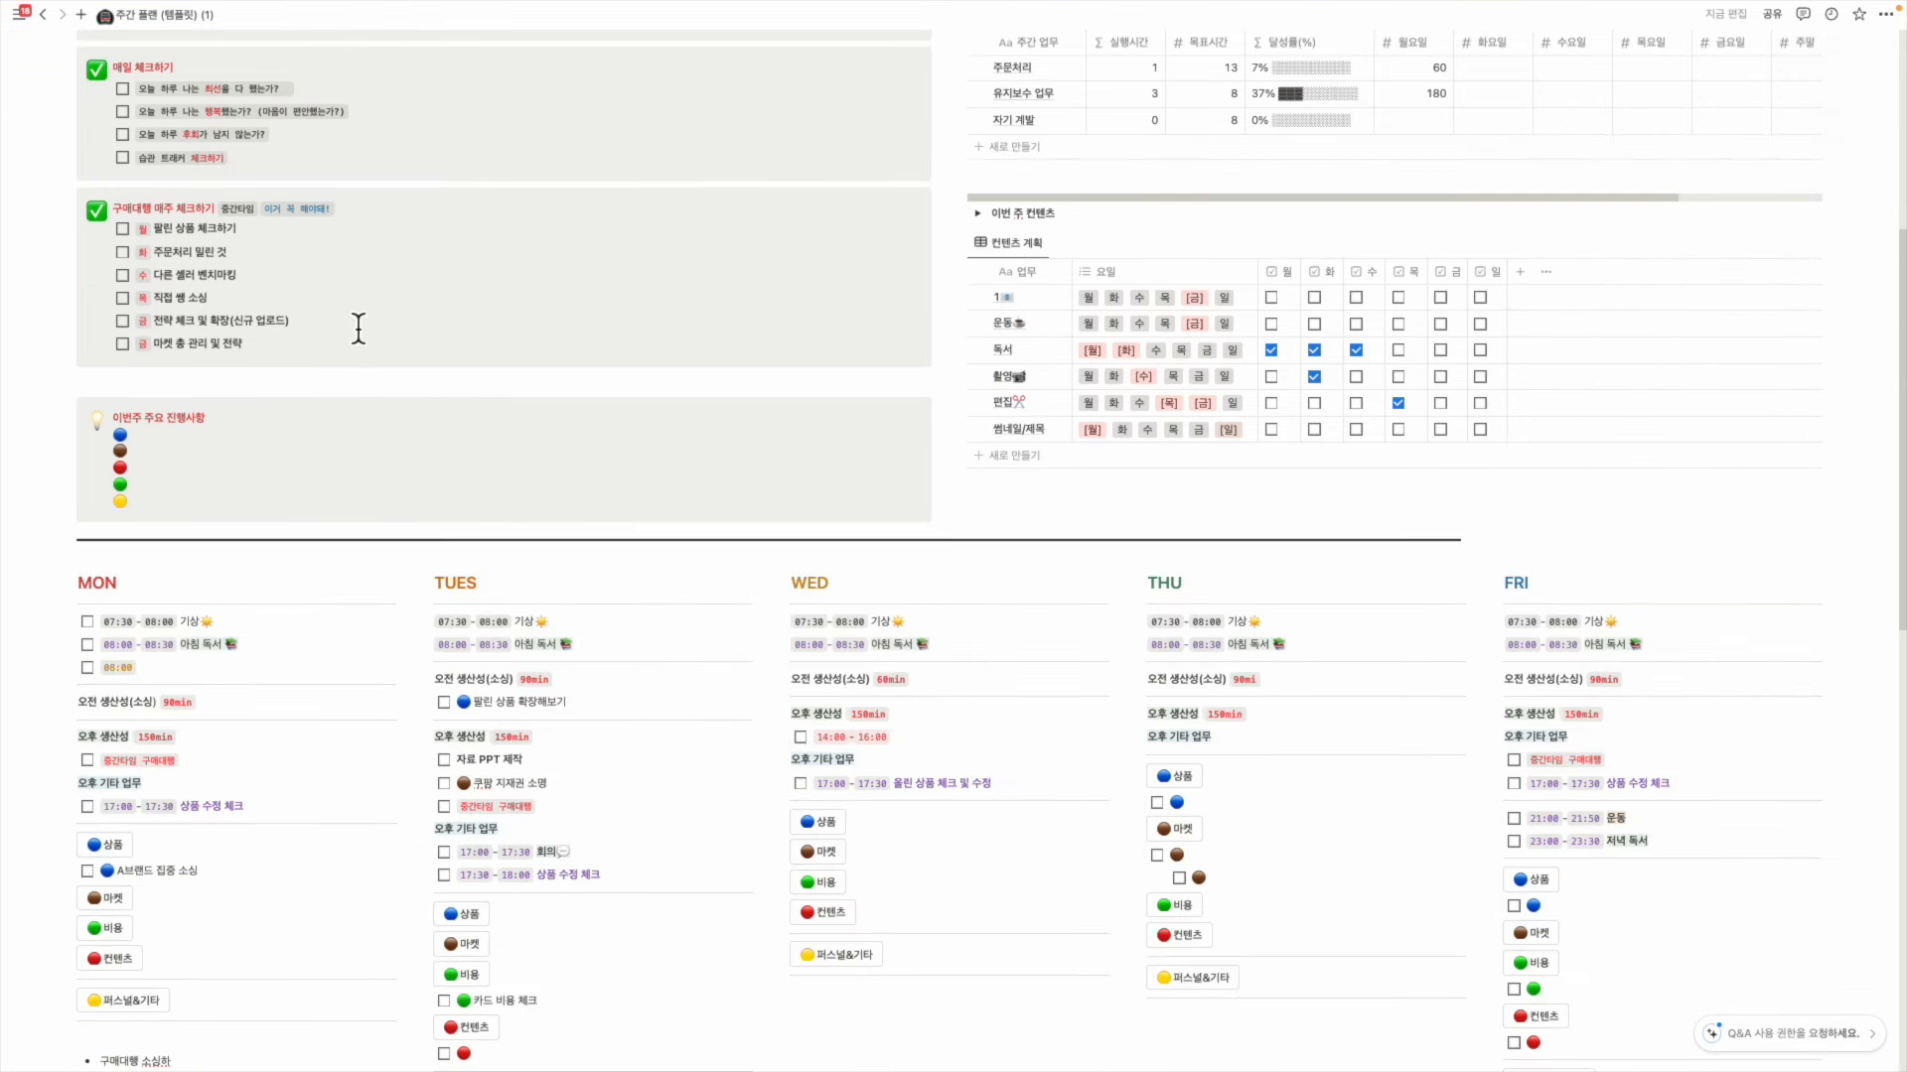
pyautogui.scroll(-3, 359, 328)
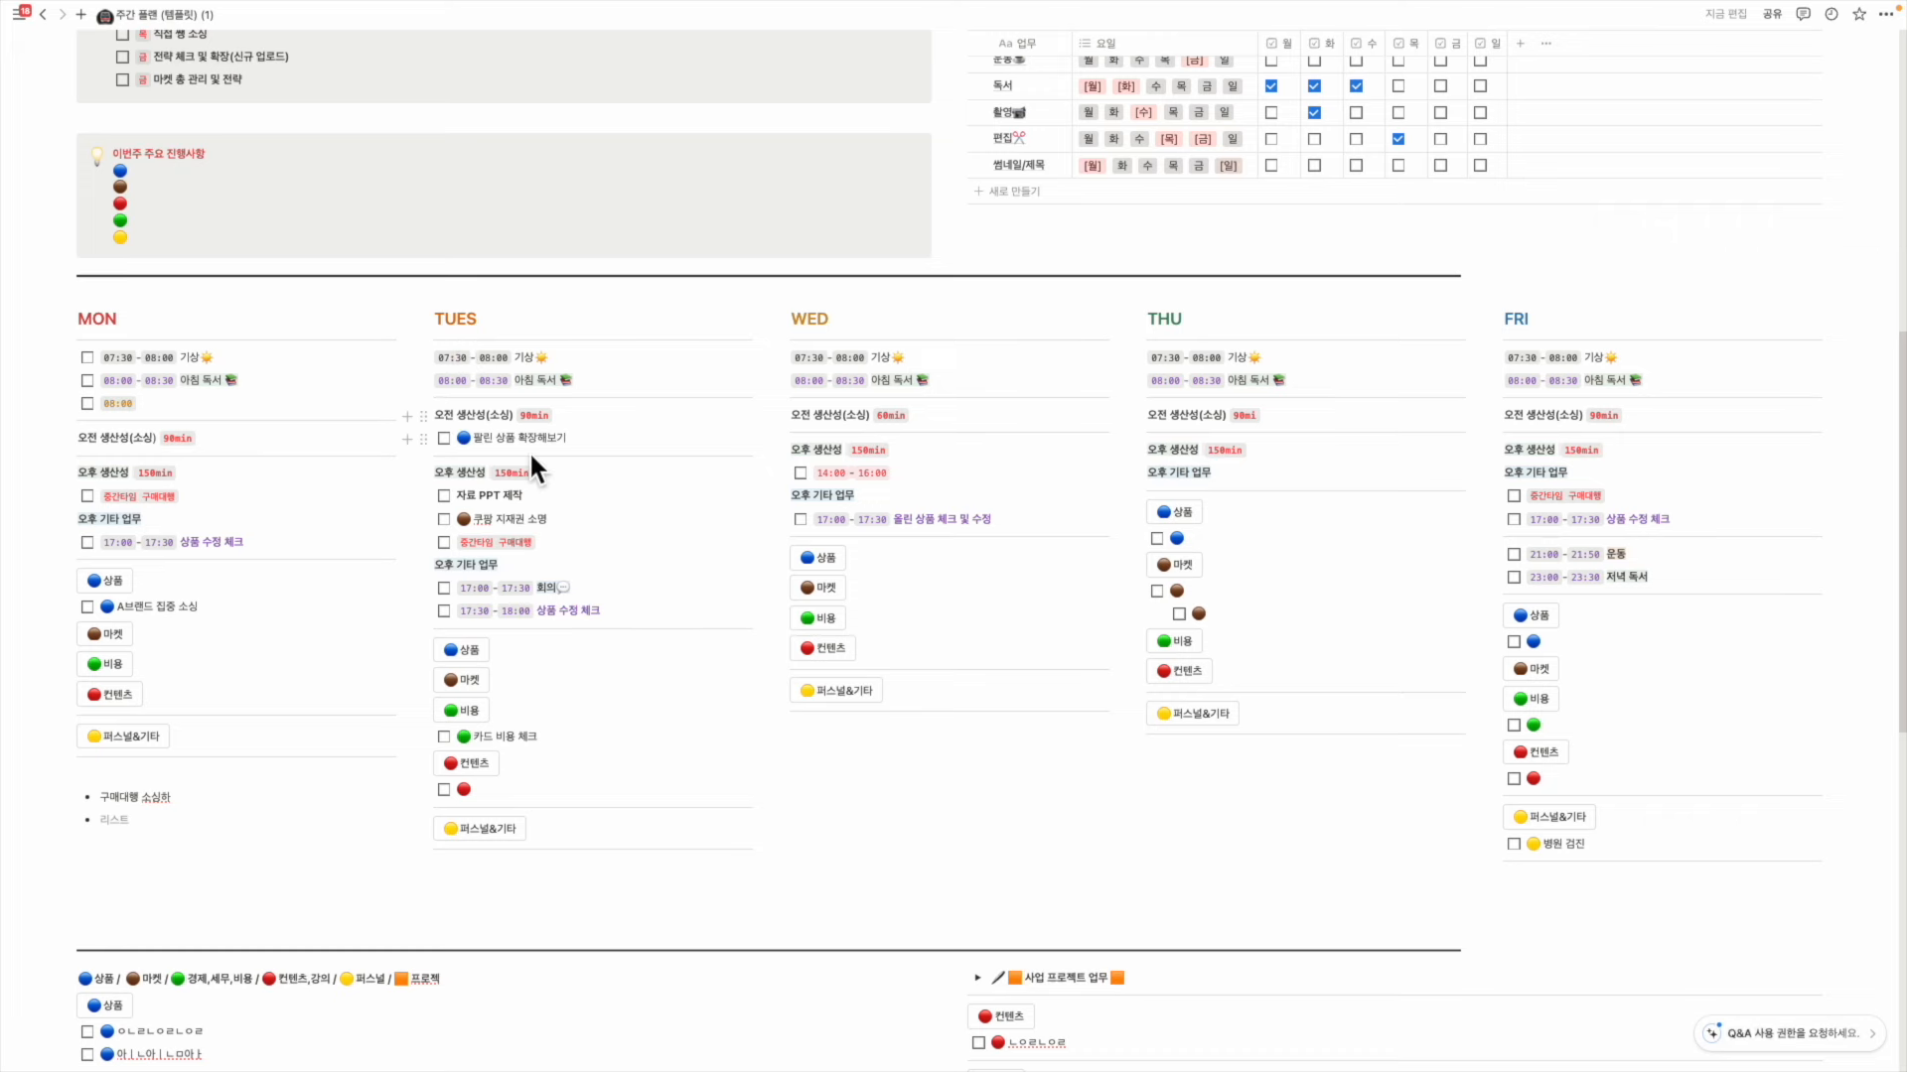
pyautogui.scroll(9, 682, 510)
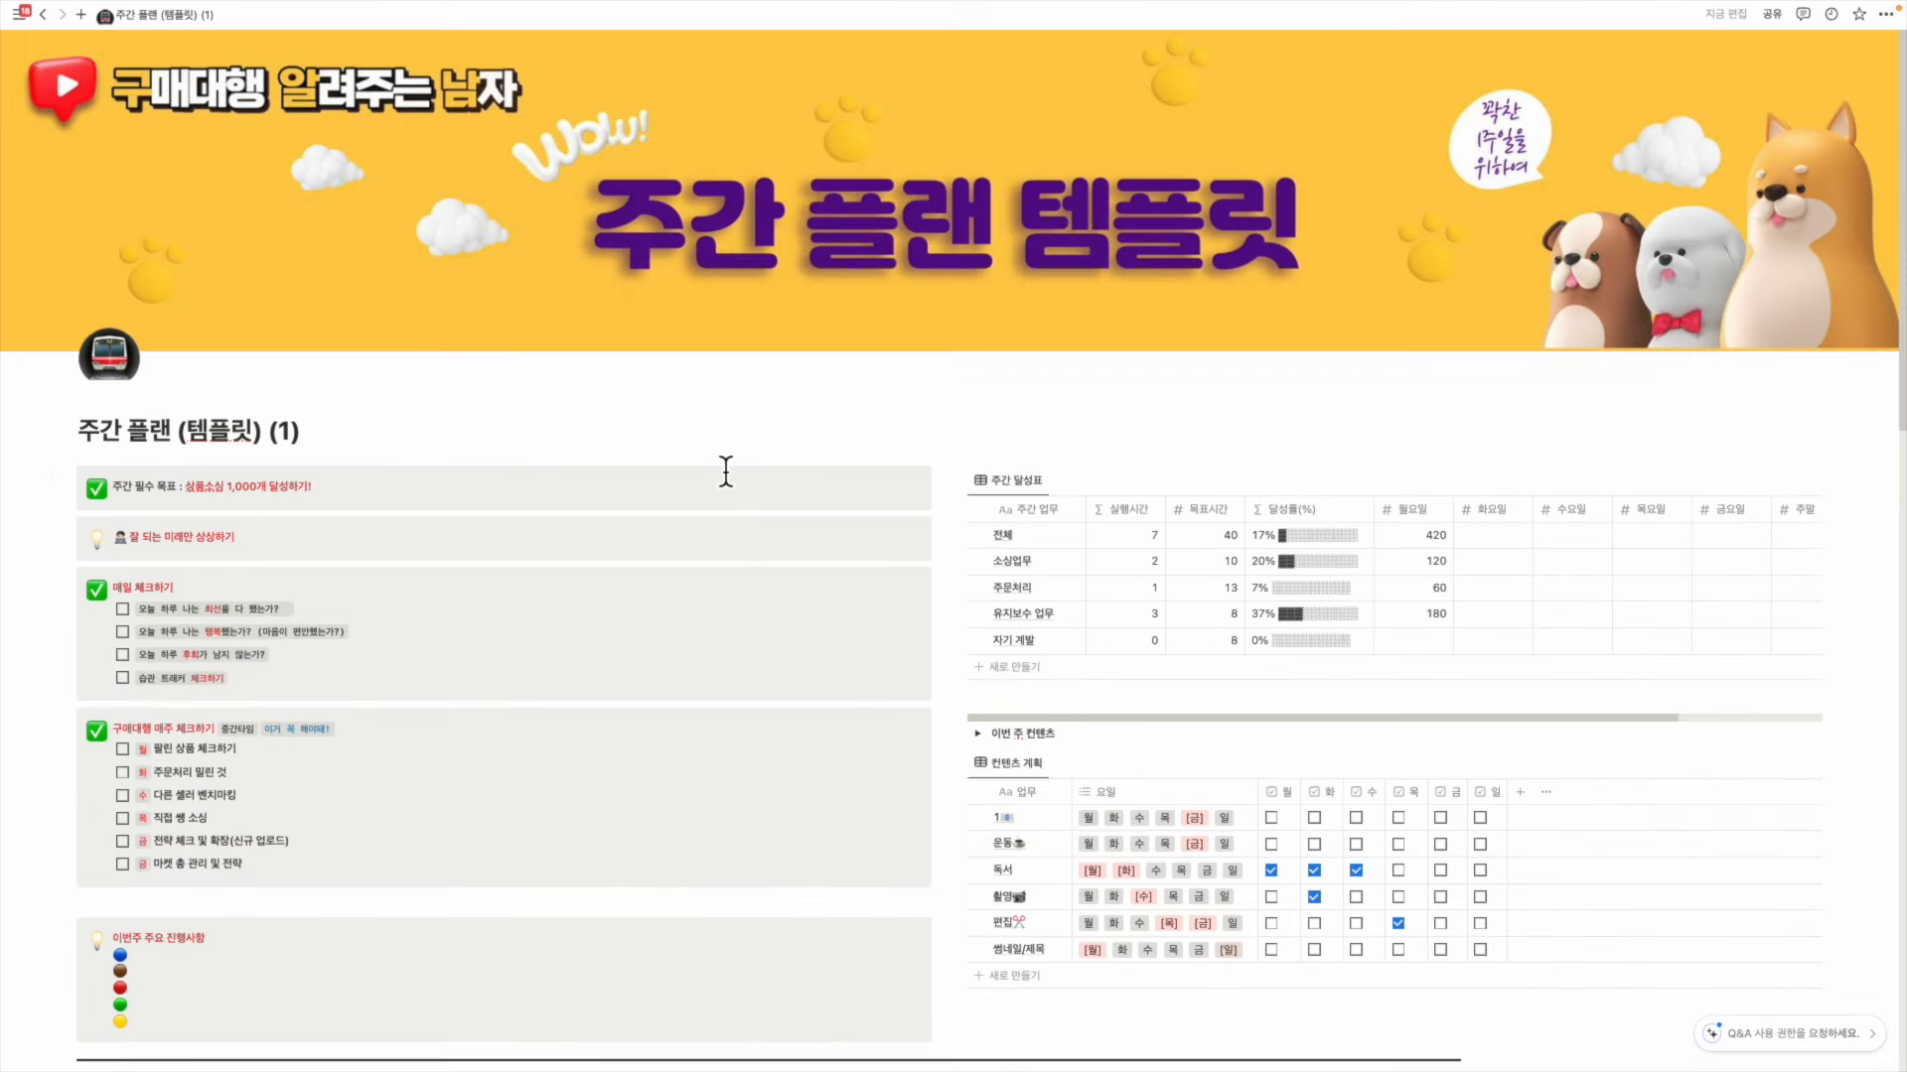
pyautogui.scroll(-2, 810, 477)
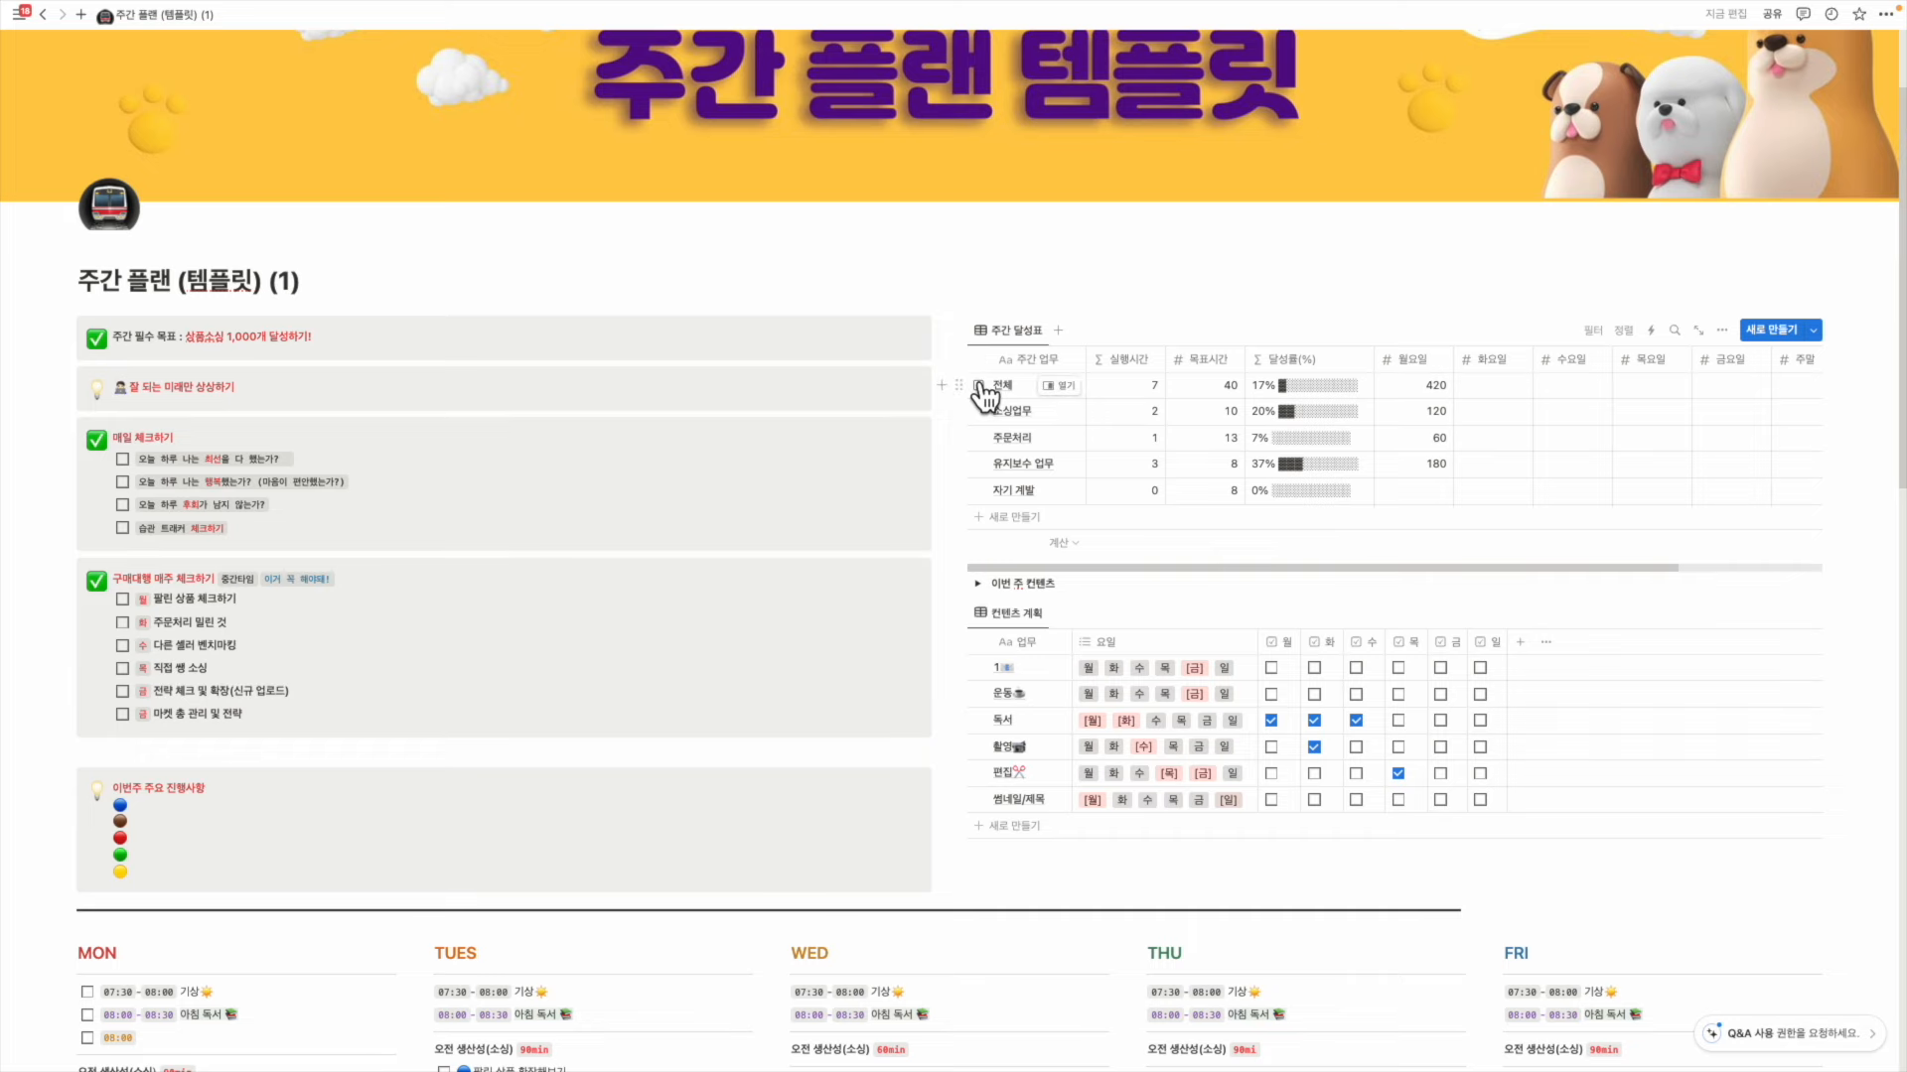
pyautogui.scroll(-1, 988, 447)
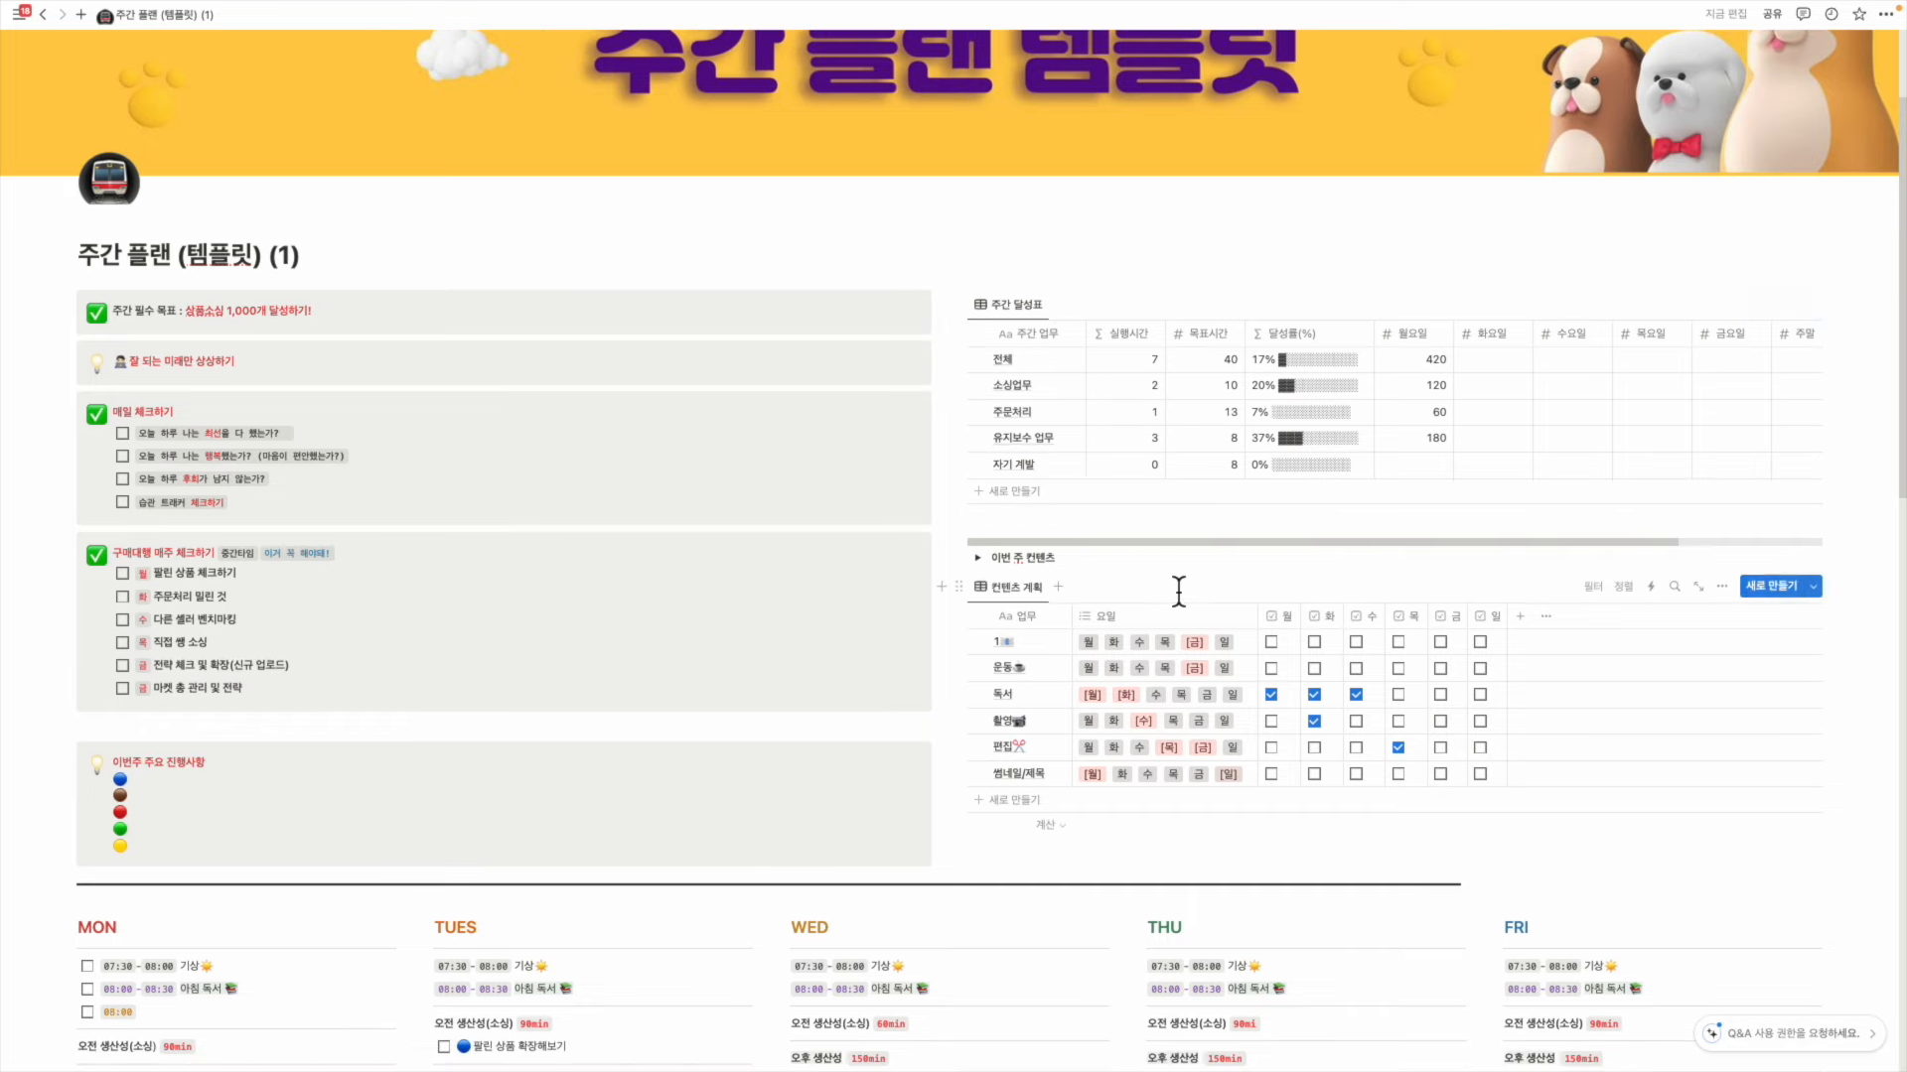
pyautogui.scroll(-10, 1160, 593)
pyautogui.scroll(10, 1160, 593)
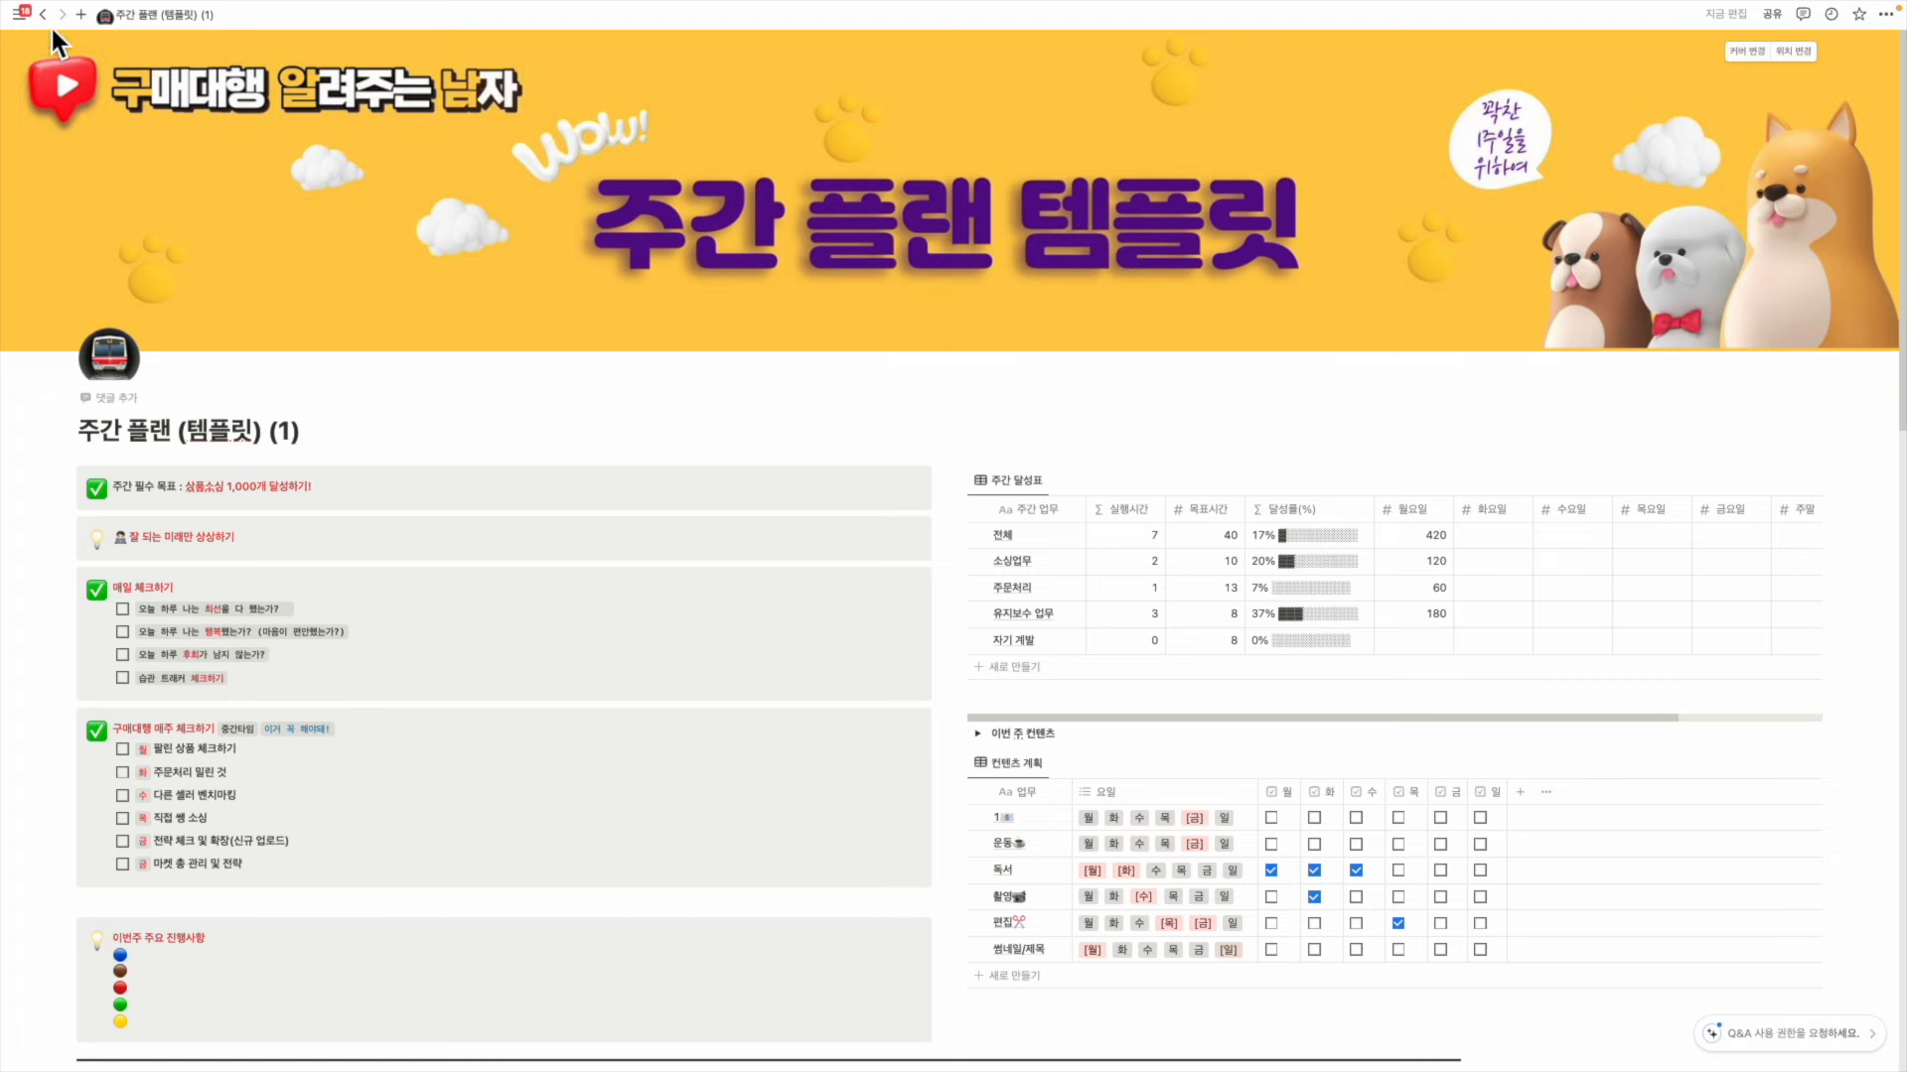
# Show the workspace sidebar with the page list beside the weekly plan
pyautogui.click(20, 14)
pyautogui.scroll(-2, 367, 556)
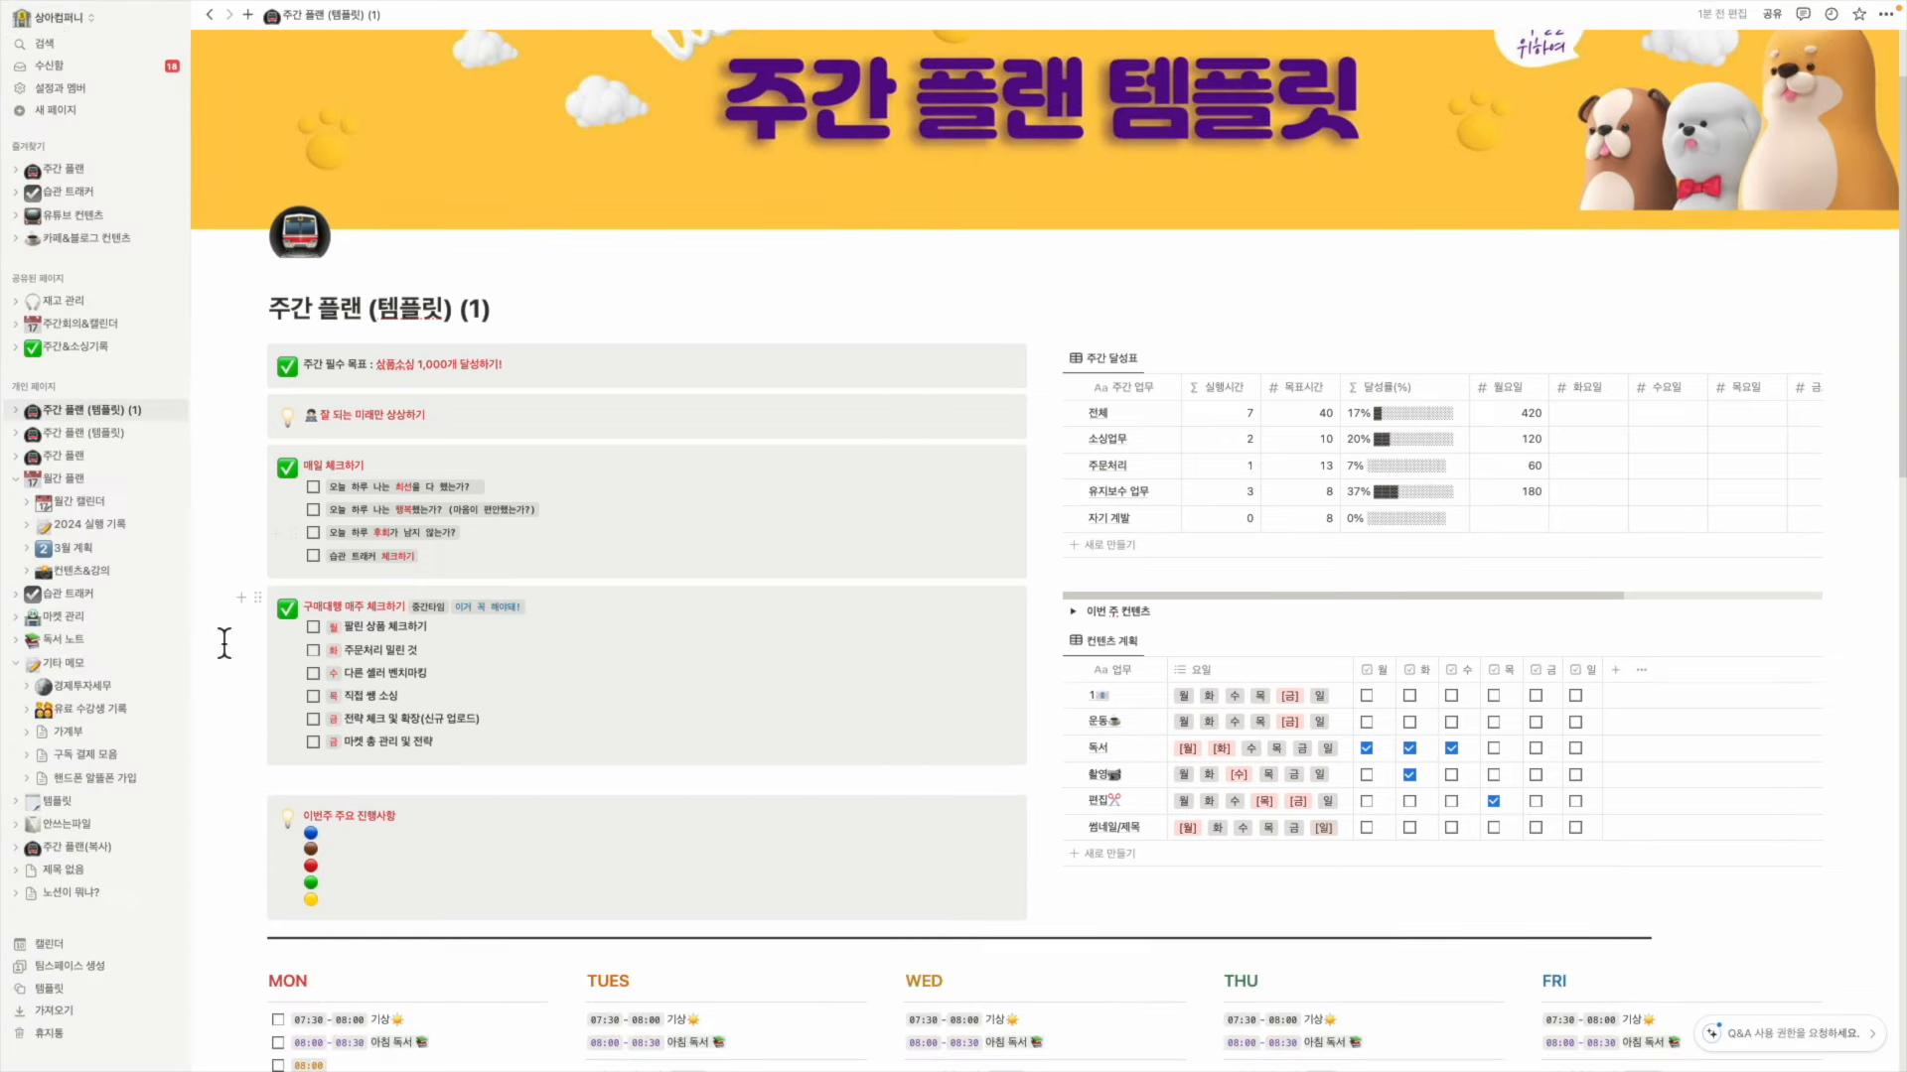